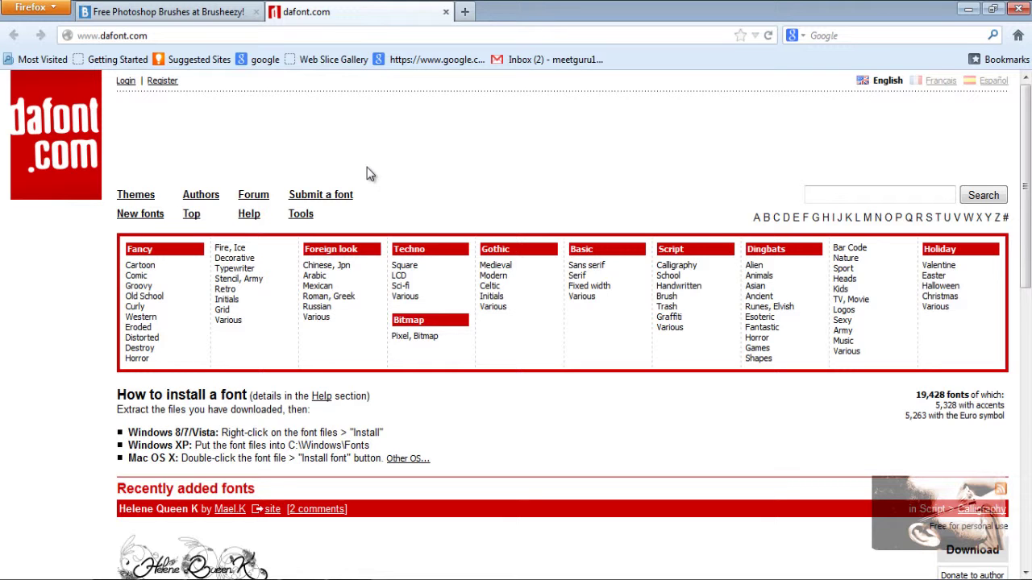
# Step: Scroll through DaFont's recently added fonts, then switch back to the Brusheezy tab
pyautogui.scroll(-4, 367, 171)
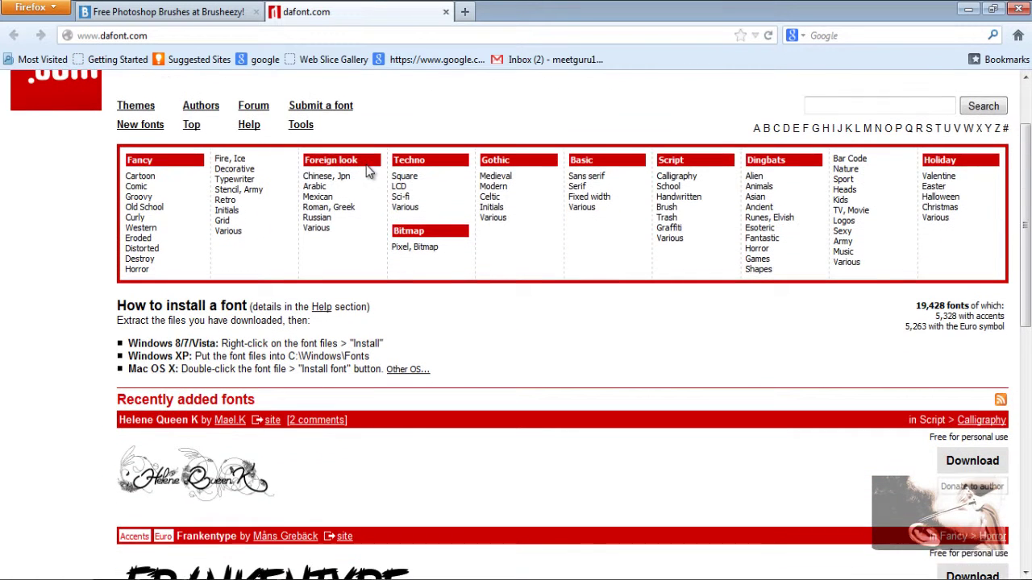
pyautogui.scroll(-1, 366, 172)
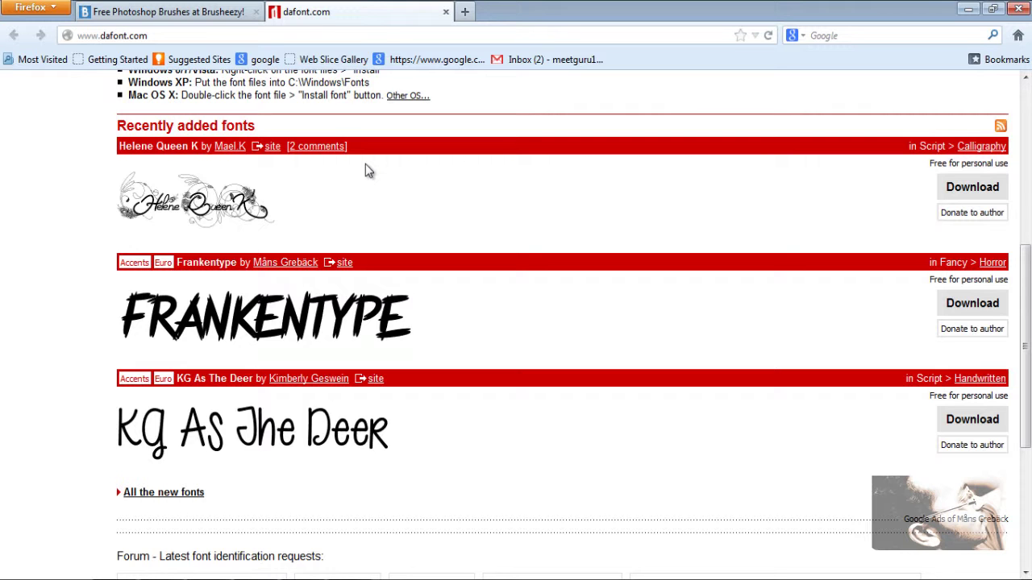
pyautogui.click(232, 13)
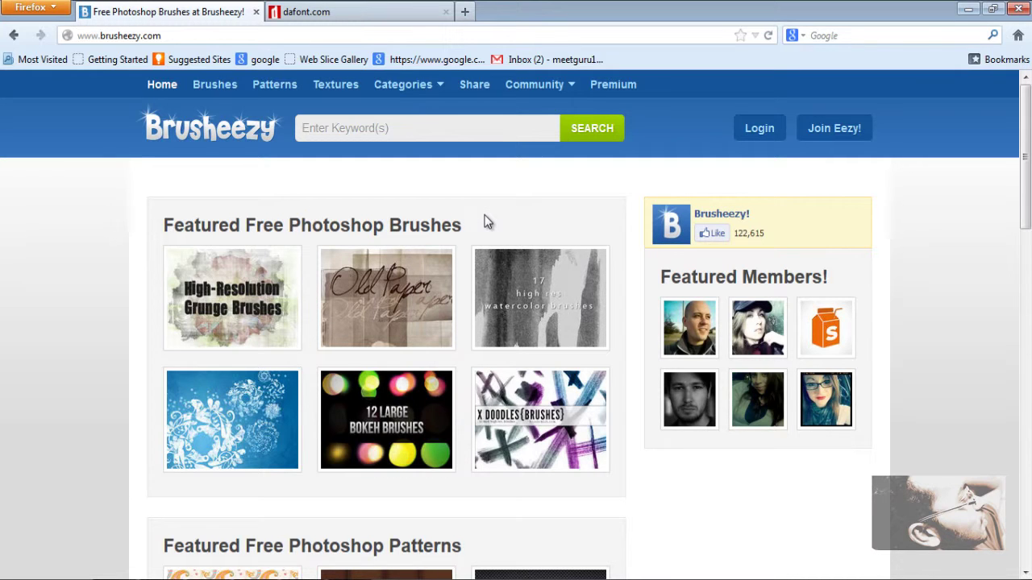
pyautogui.scroll(-2, 483, 223)
pyautogui.scroll(-2, 484, 222)
pyautogui.scroll(-2, 483, 223)
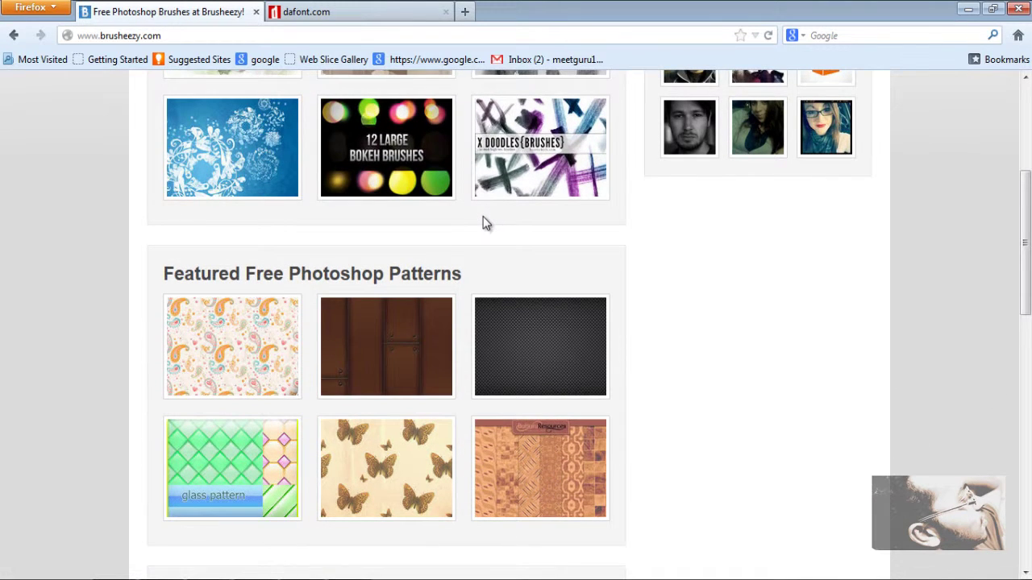
pyautogui.scroll(-2, 483, 223)
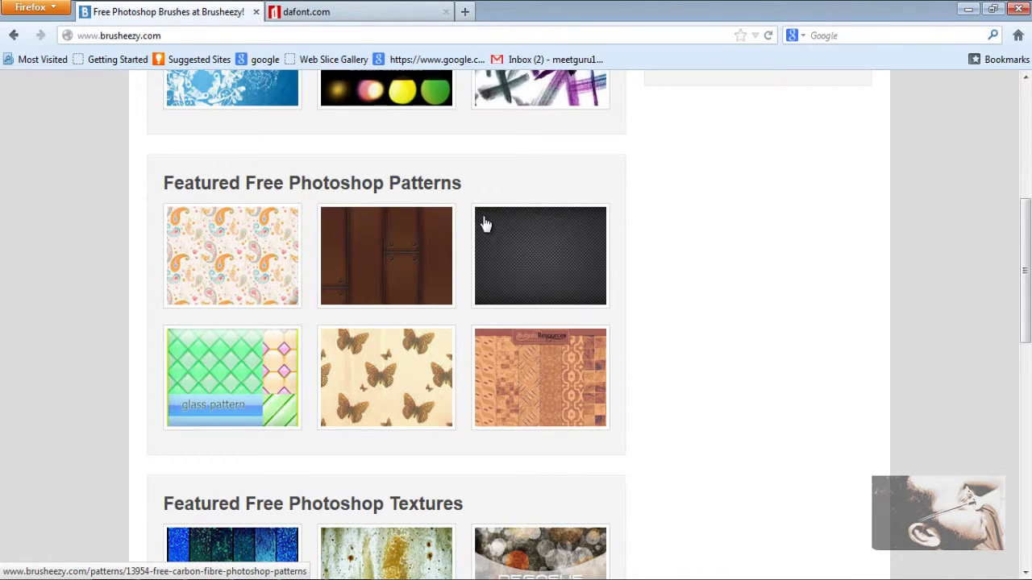
pyautogui.scroll(-4, 484, 223)
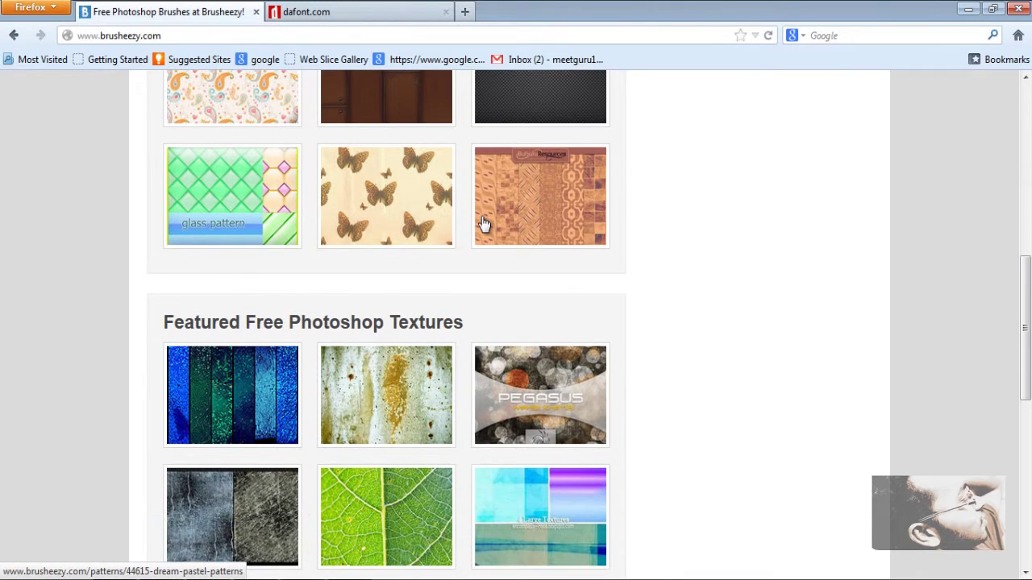
pyautogui.scroll(4, 484, 223)
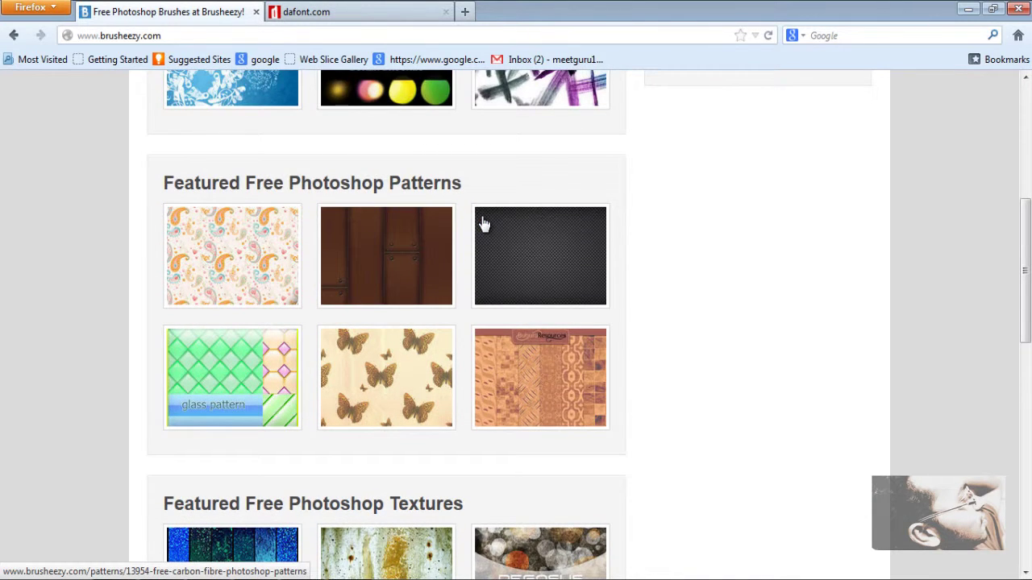
pyautogui.scroll(6, 482, 222)
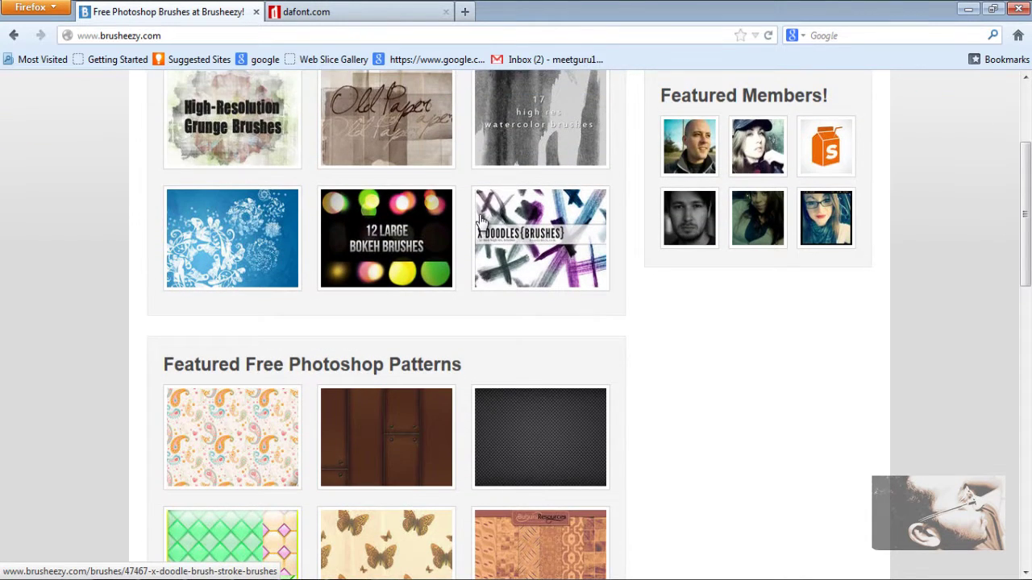
pyautogui.scroll(3, 482, 222)
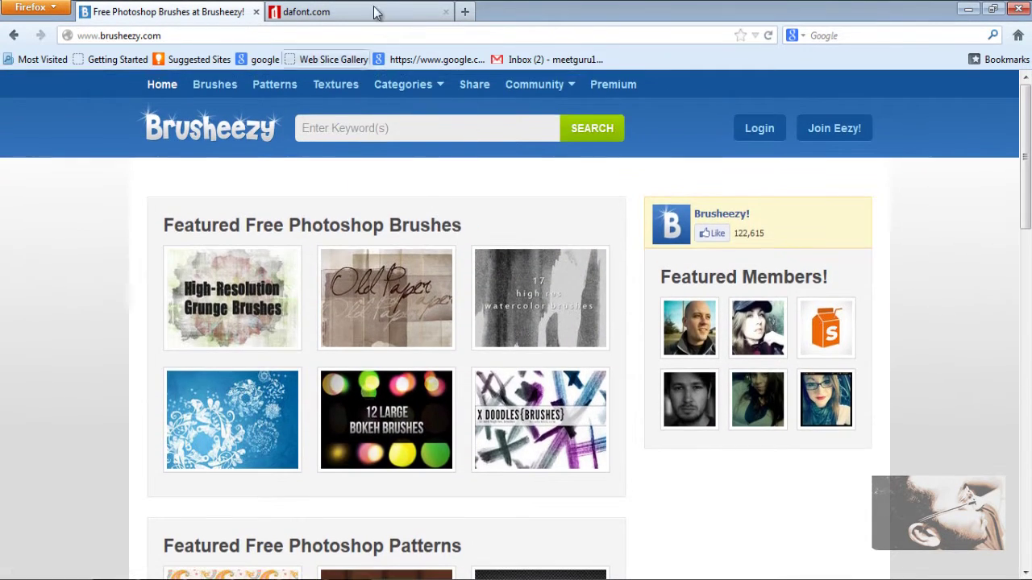
pyautogui.click(373, 12)
pyautogui.scroll(5, 526, 222)
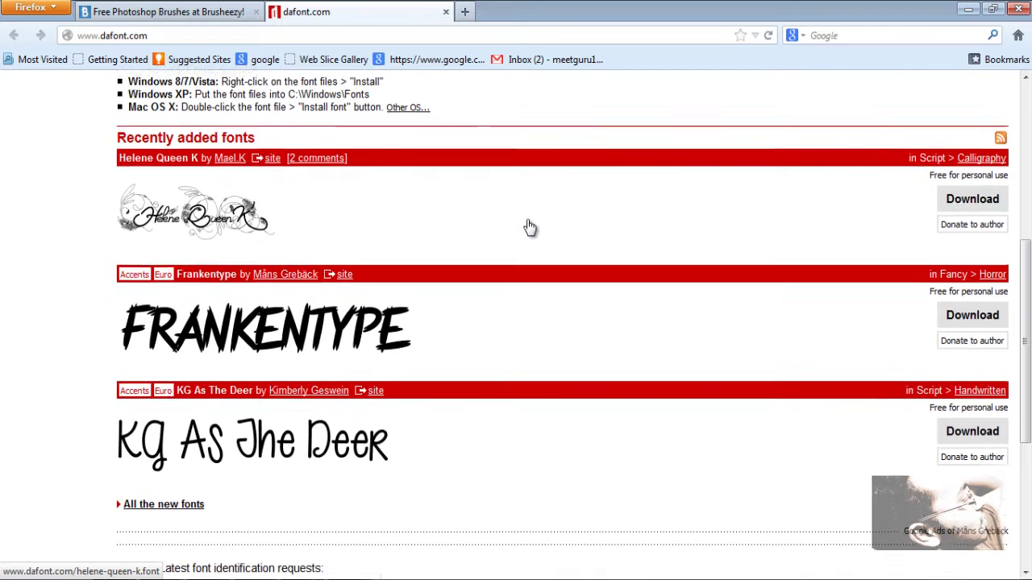
pyautogui.scroll(5, 527, 225)
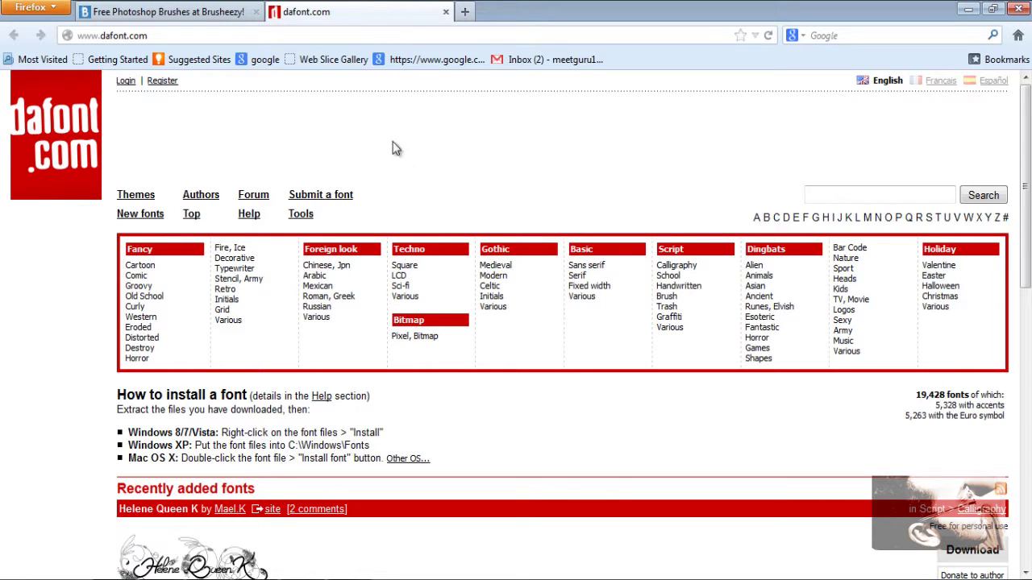
pyautogui.click(232, 10)
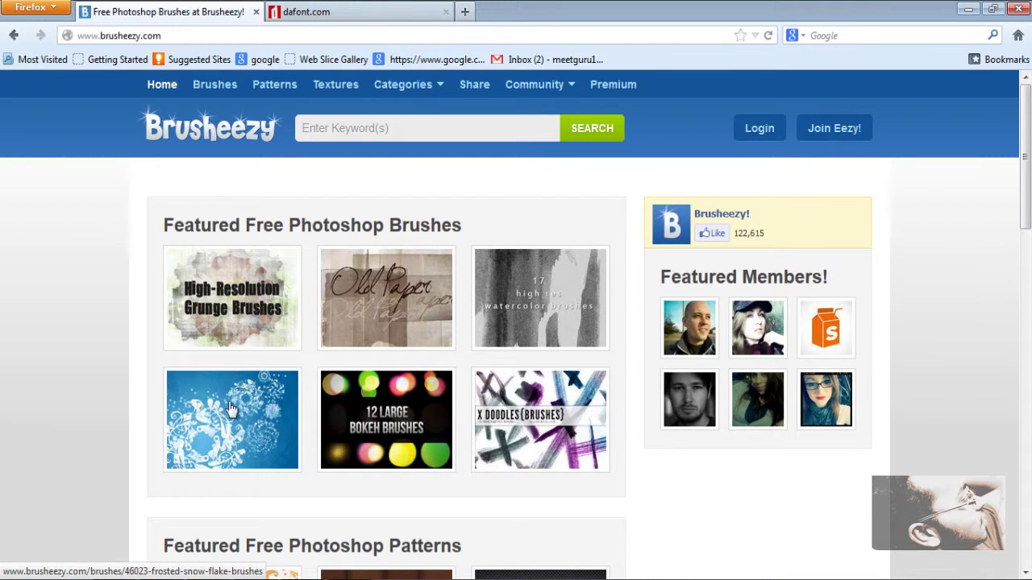
# Step: Open the Frosted Snow Flake Brushes pack and request the 7.24 MB Frosted_Flakes.zip download
pyautogui.click(242, 426)
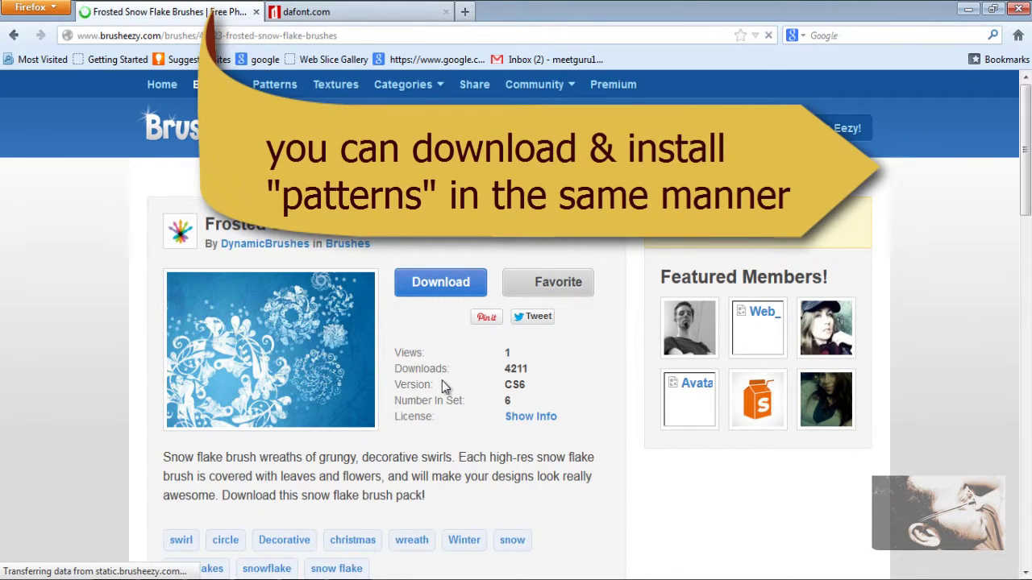
pyautogui.scroll(-2, 443, 381)
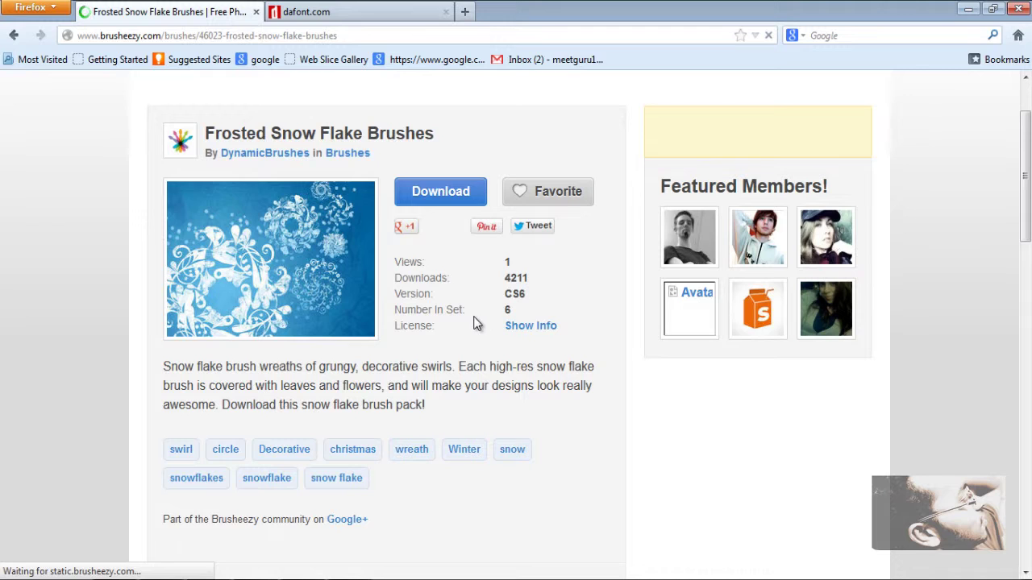
pyautogui.click(444, 195)
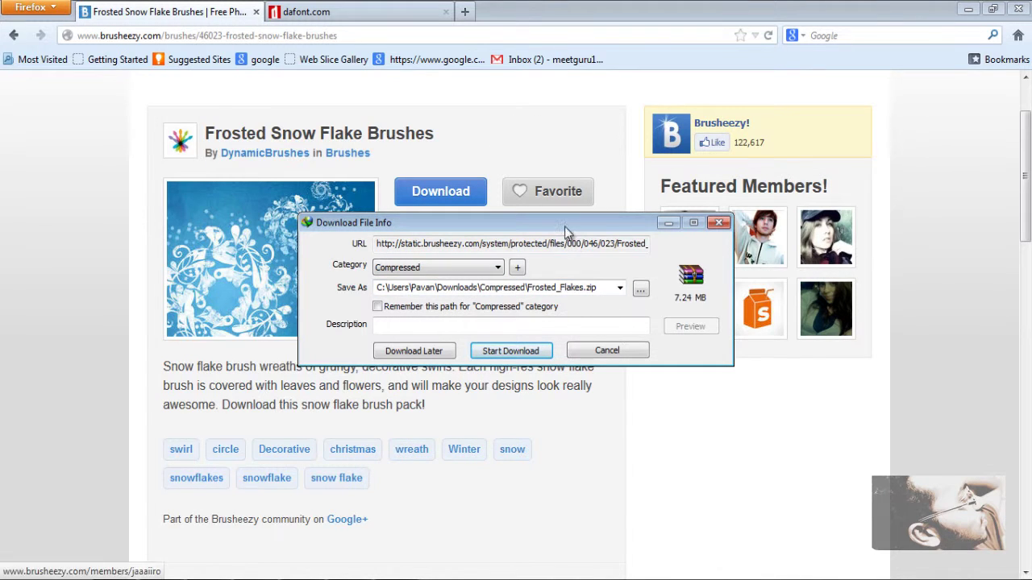
# Step: Reposition the download details dialog and start downloading Frosted_Flakes.zip into Compressed
pyautogui.moveTo(564, 222); pyautogui.dragTo(557, 195)
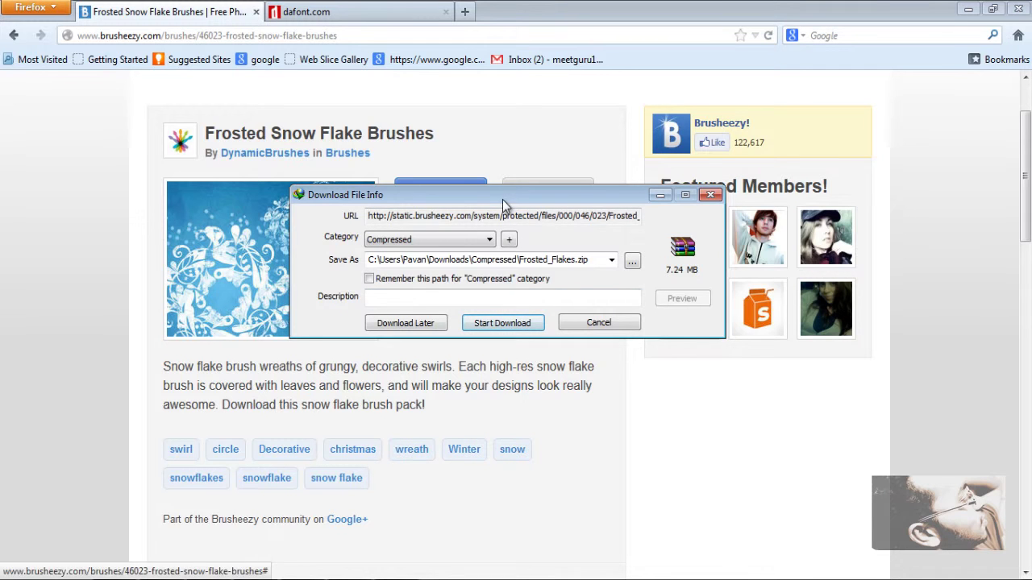
pyautogui.moveTo(502, 199); pyautogui.dragTo(530, 200)
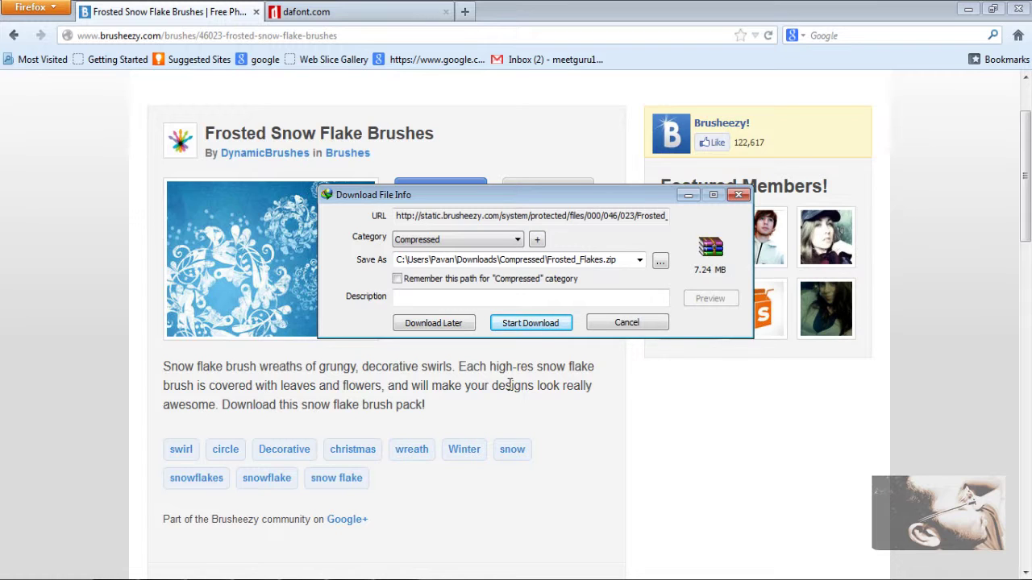
pyautogui.click(528, 323)
pyautogui.click(528, 323)
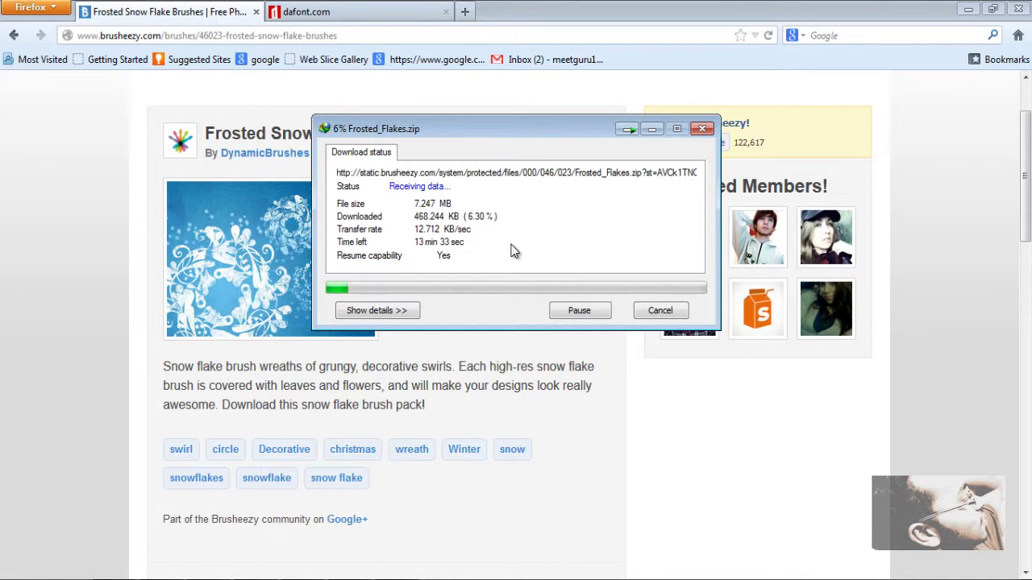
pyautogui.click(650, 132)
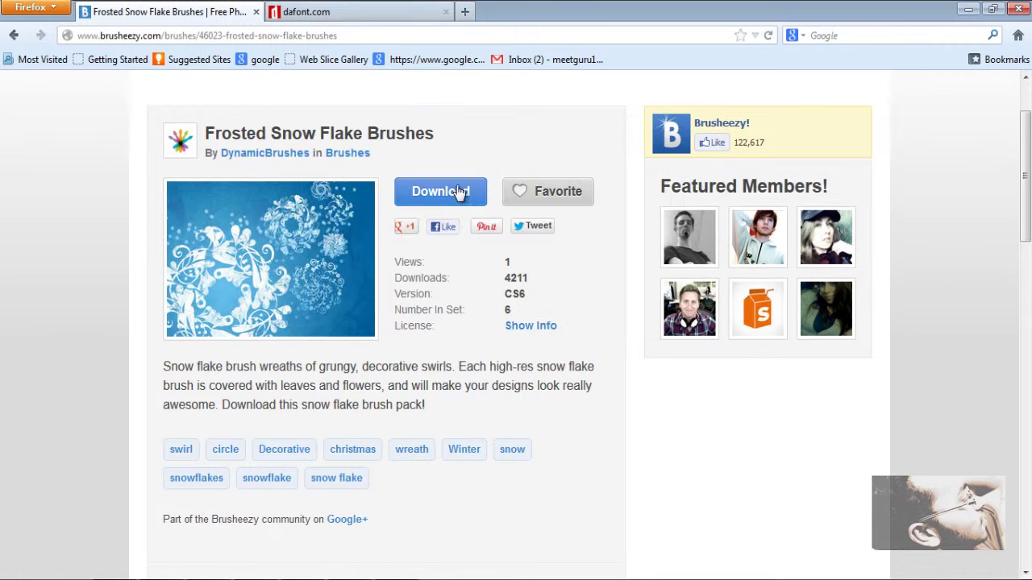
pyautogui.click(399, 11)
pyautogui.scroll(-4, 619, 391)
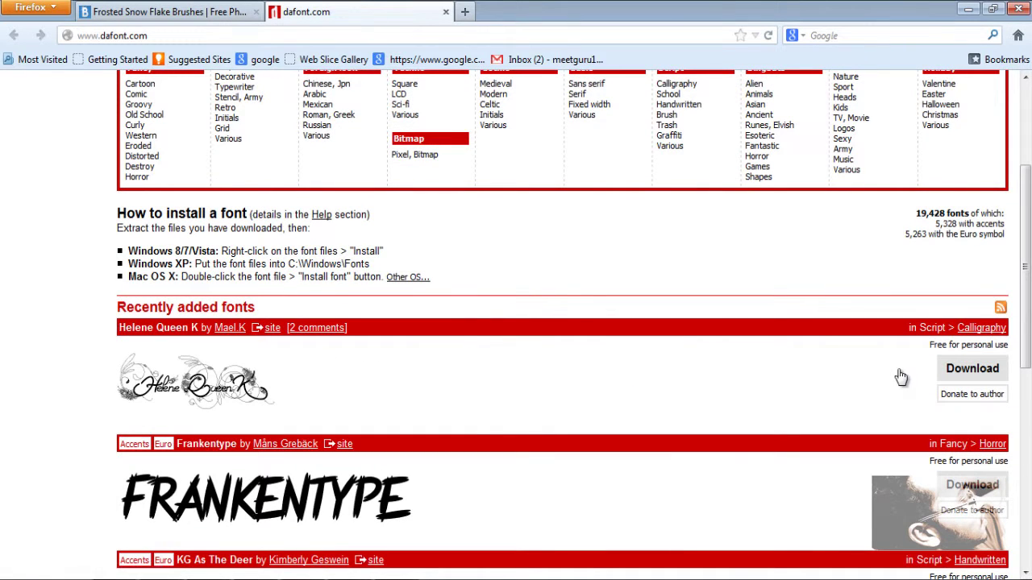
pyautogui.scroll(2, 693, 376)
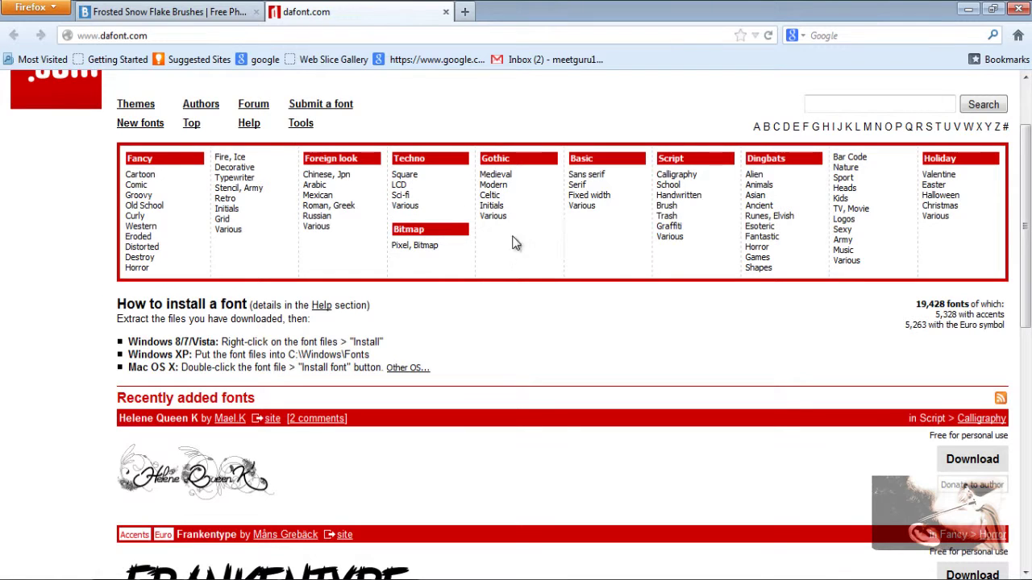
pyautogui.click(899, 111)
pyautogui.scroll(2, 838, 137)
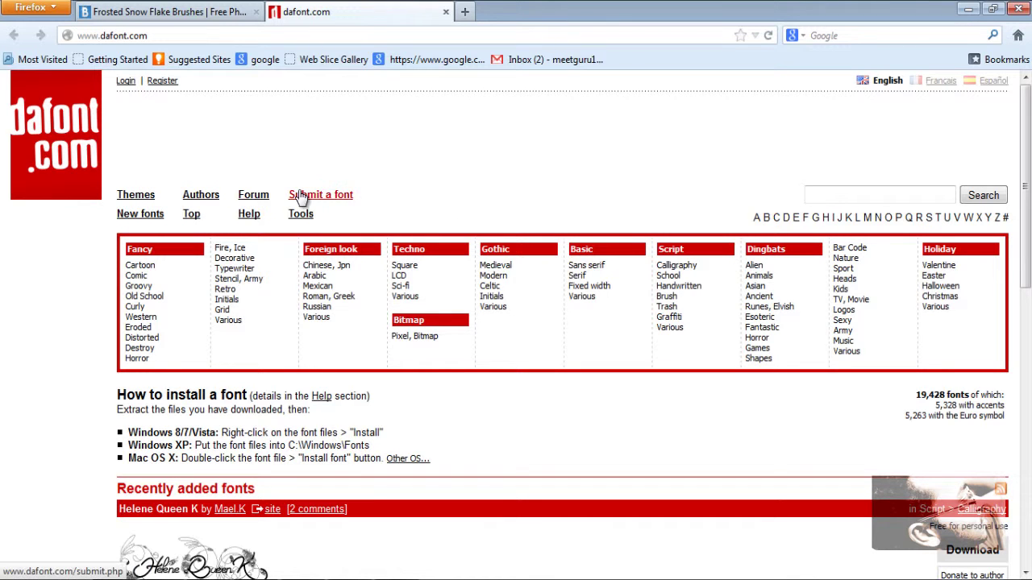
pyautogui.scroll(-3, 524, 214)
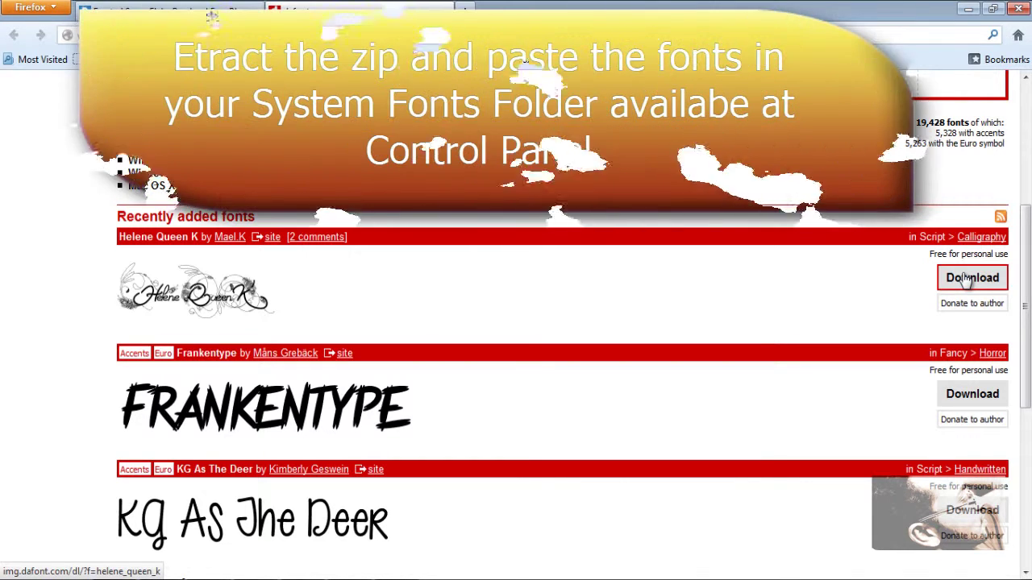
# Step: Download the Helene Queen K font from DaFont as helene_queen_k.zip
pyautogui.click(966, 278)
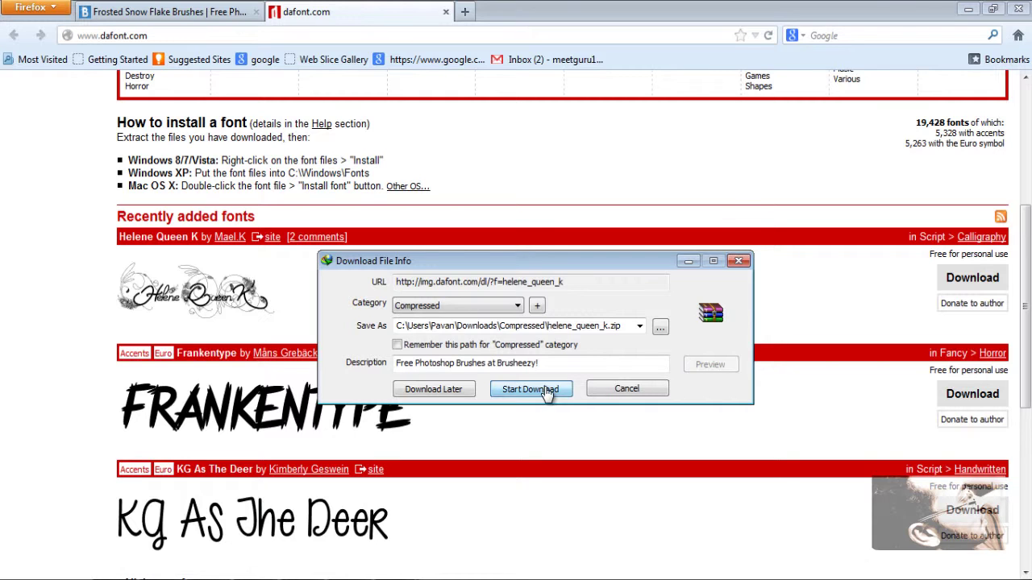
# Step: Start the helene_queen_k.zip download and move the Frosted_Flakes progress window aside
pyautogui.click(545, 393)
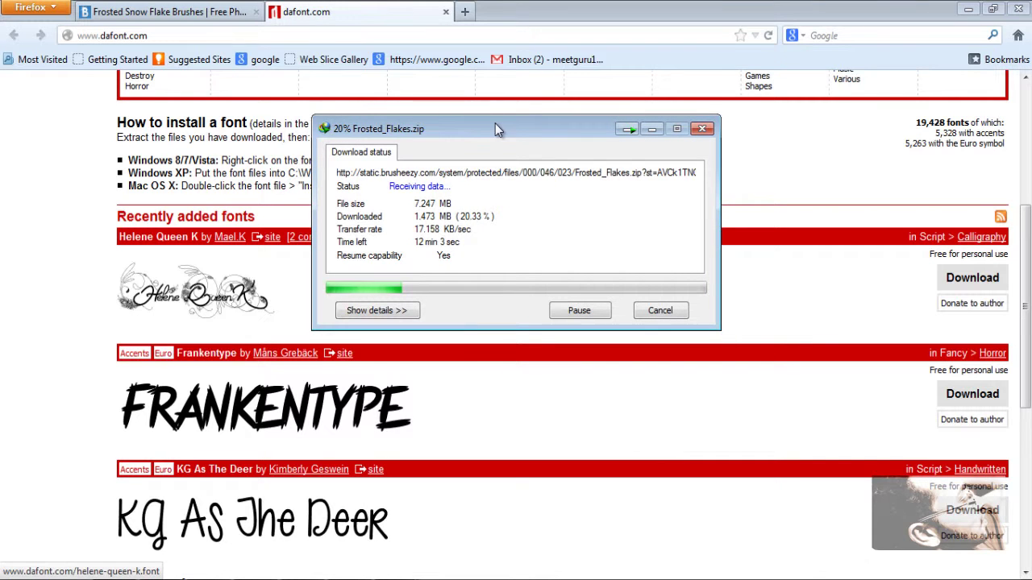
pyautogui.moveTo(510, 131); pyautogui.dragTo(505, 356)
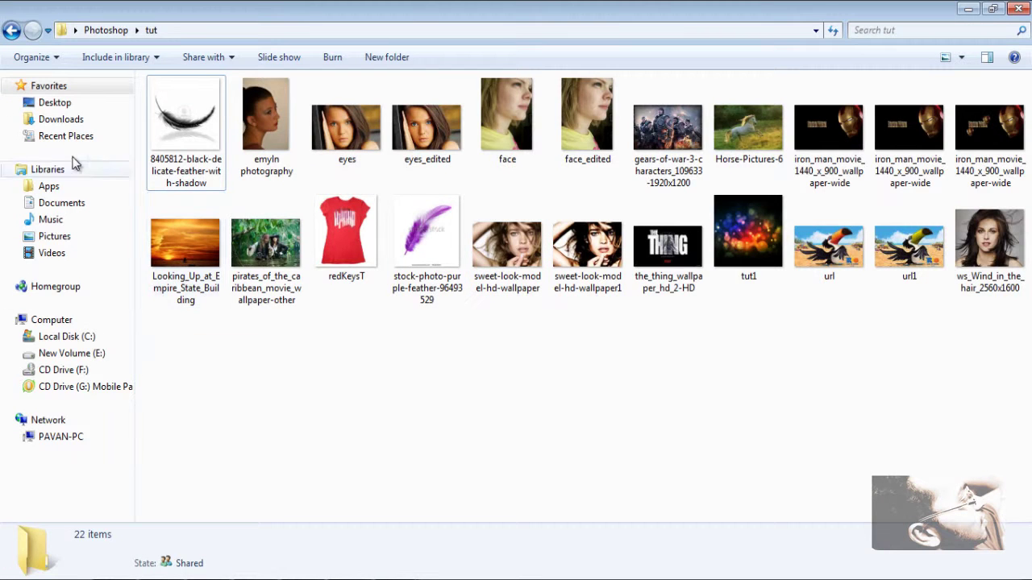
# Step: Go back to the Photoshop folder and open its Brushes subfolder
pyautogui.click(12, 31)
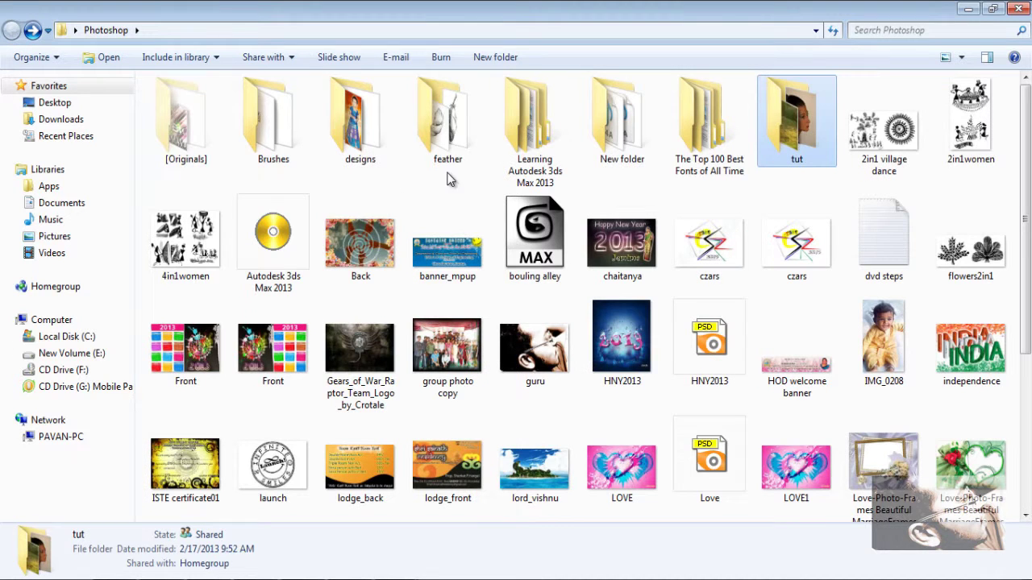
pyautogui.click(280, 137)
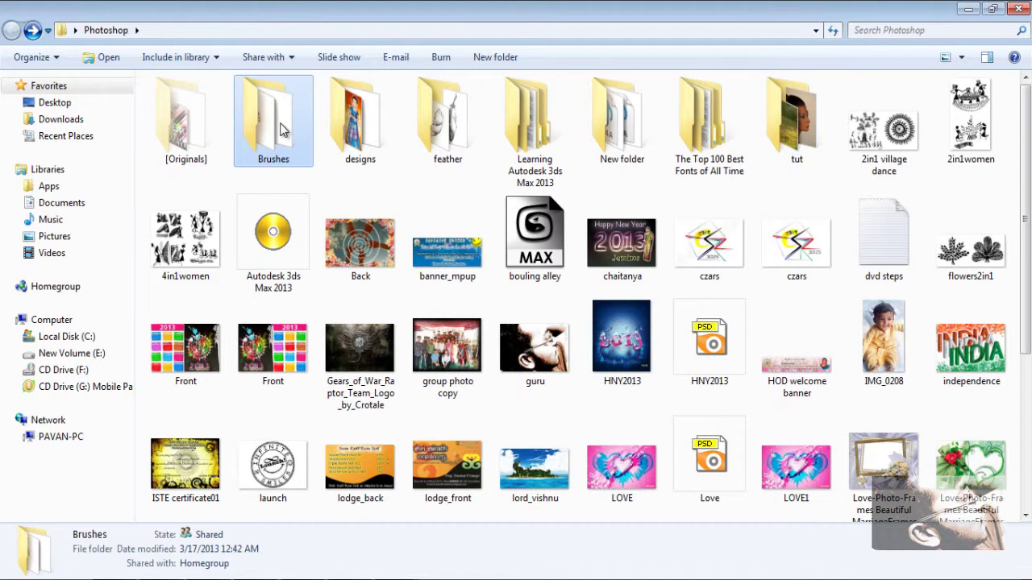
pyautogui.doubleClick(280, 136)
# Step: Browse the ABR brush files and select Arcade_Brushes_by_ShiftyJ
pyautogui.scroll(-11, 863, 146)
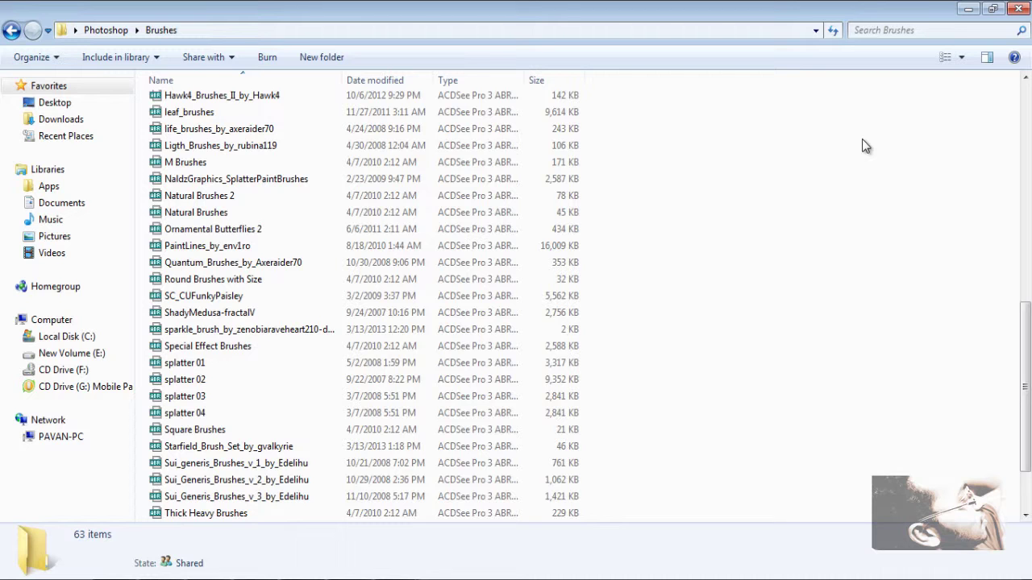
pyautogui.scroll(-2, 864, 147)
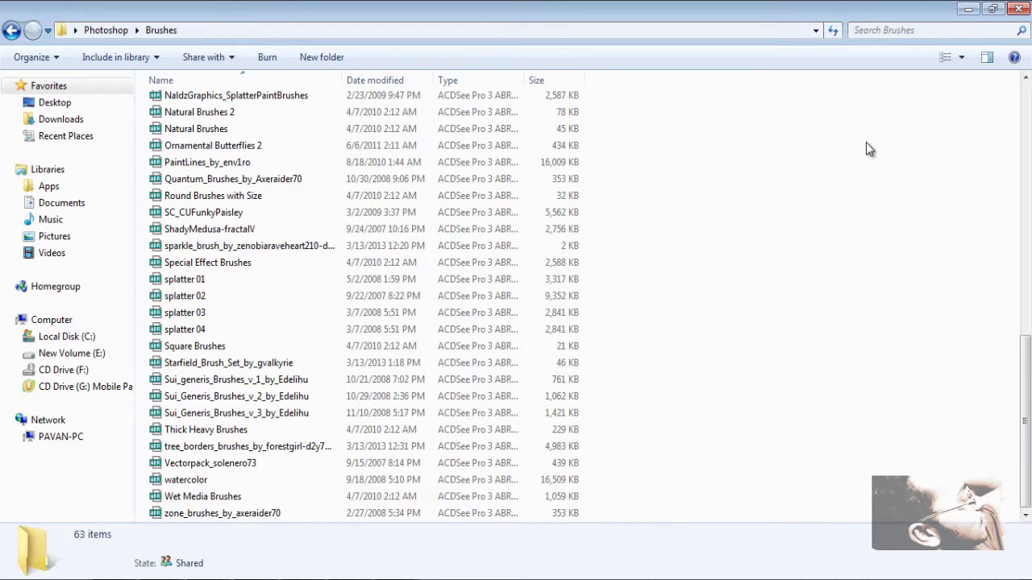
pyautogui.scroll(1, 868, 148)
pyautogui.scroll(12, 867, 146)
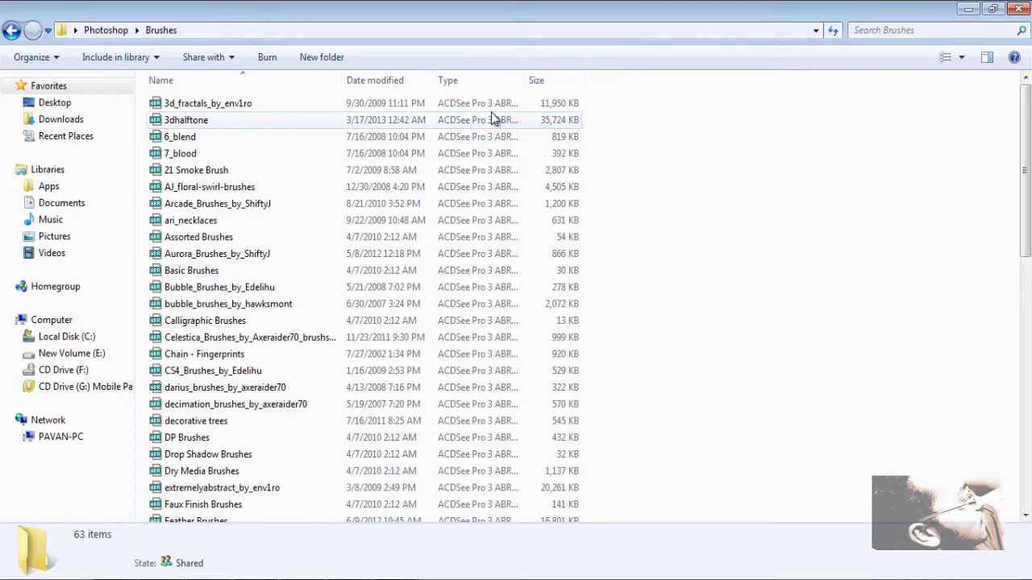
pyautogui.click(426, 106)
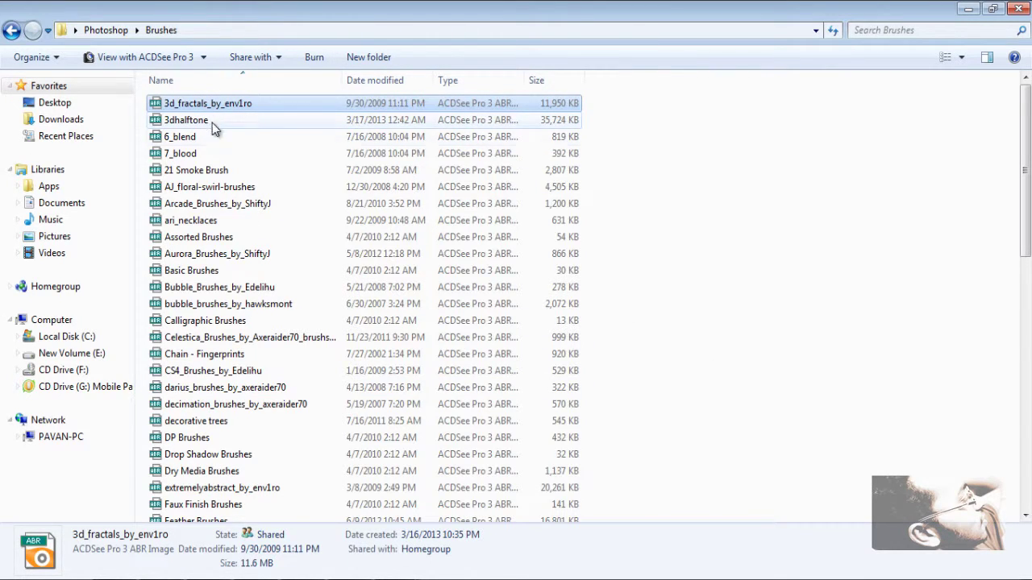
pyautogui.scroll(-1, 643, 382)
pyautogui.scroll(1, 643, 383)
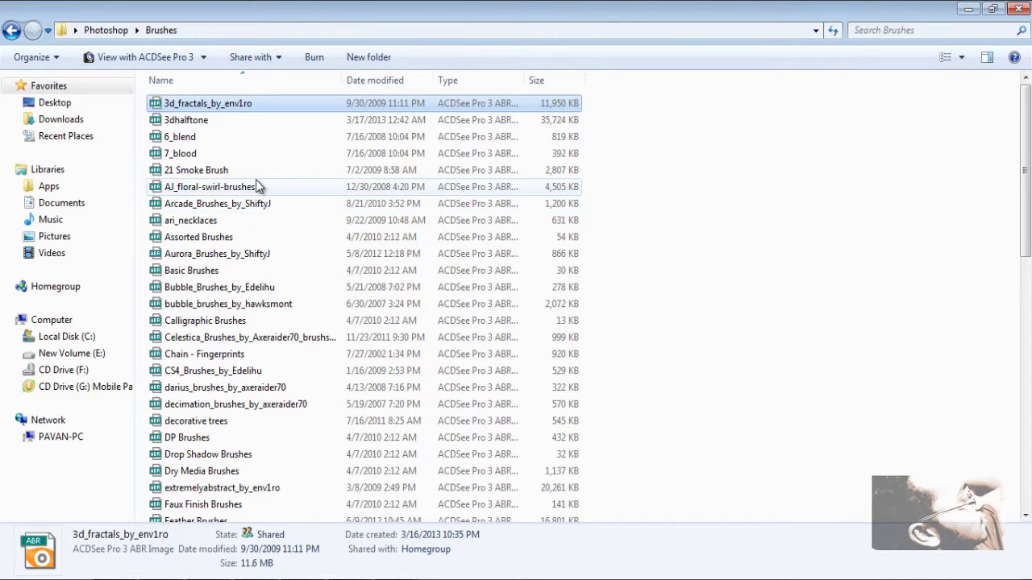
pyautogui.click(268, 206)
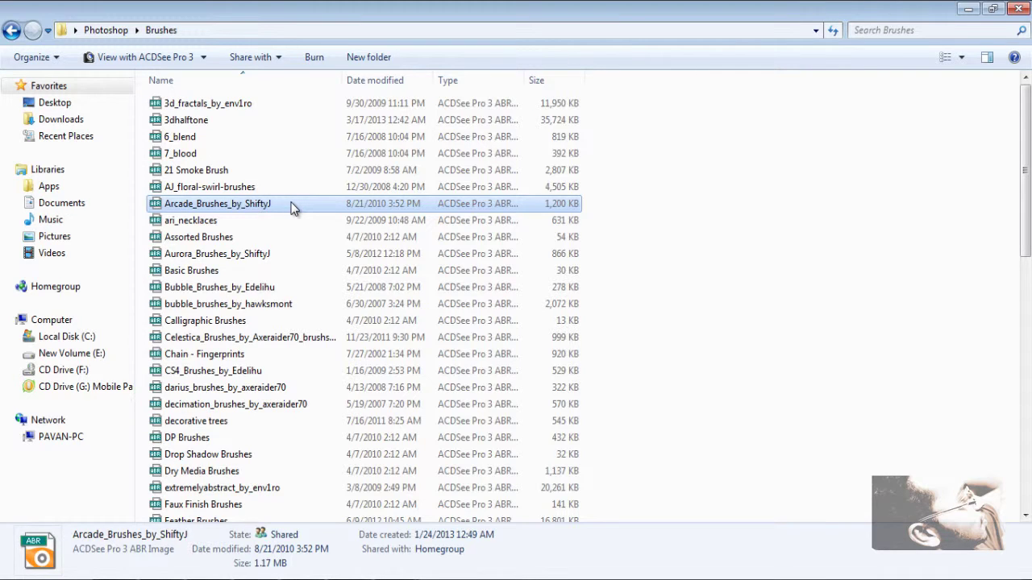
# Step: Copy the Arcade_Brushes_by_ShiftyJ brush file
pyautogui.rightClick(291, 203)
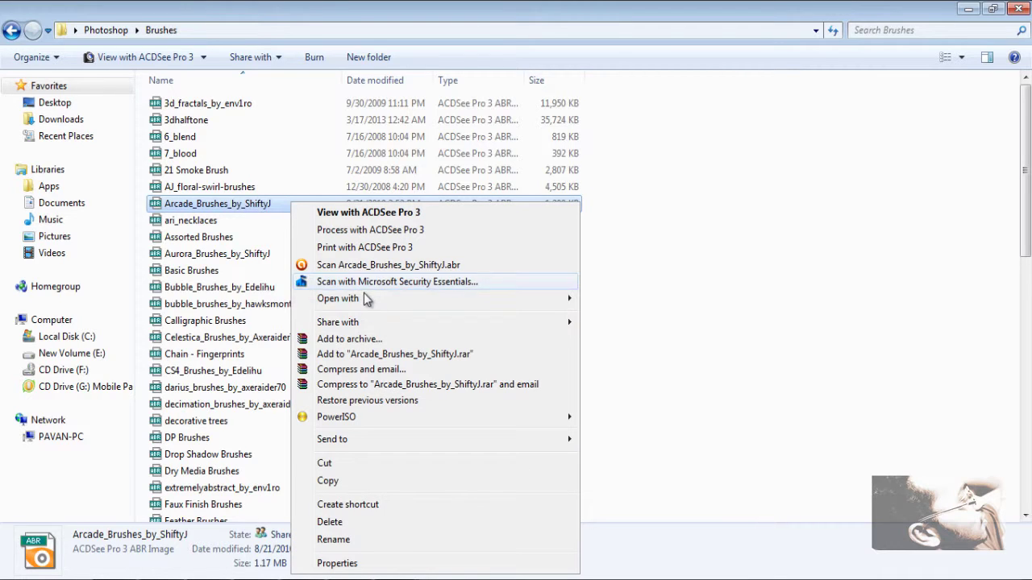
pyautogui.click(449, 479)
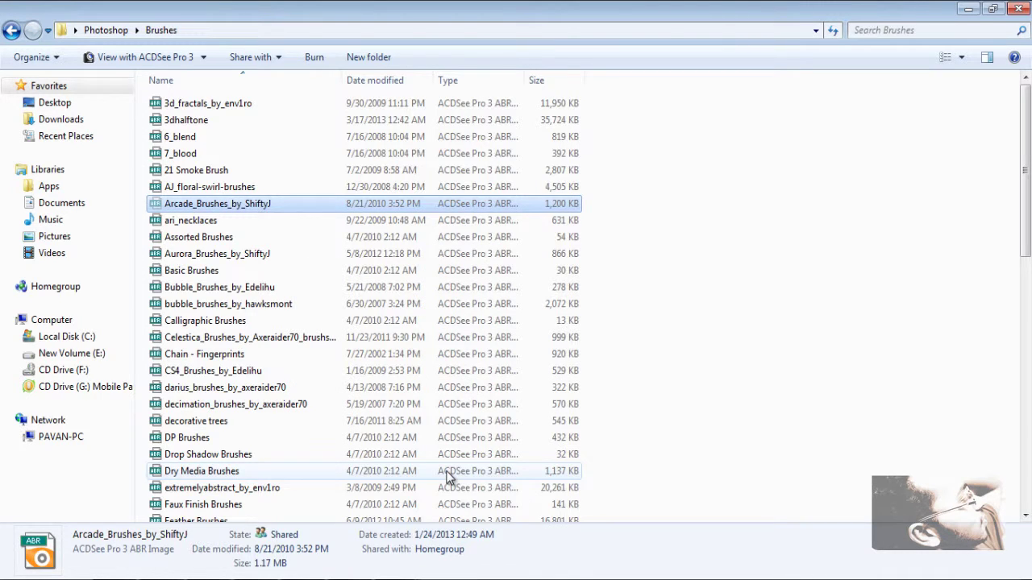
pyautogui.rightClick(245, 210)
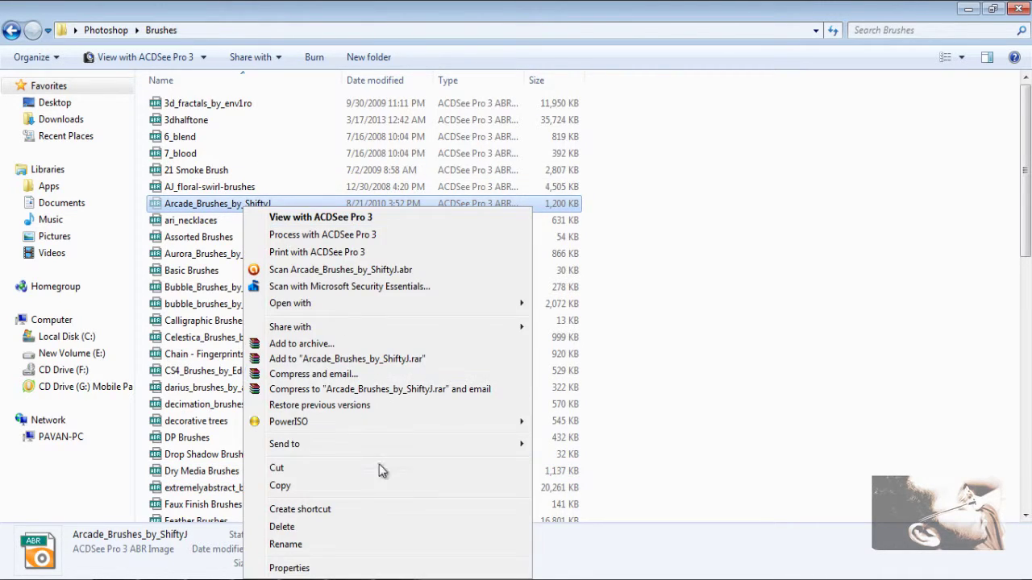
pyautogui.click(359, 488)
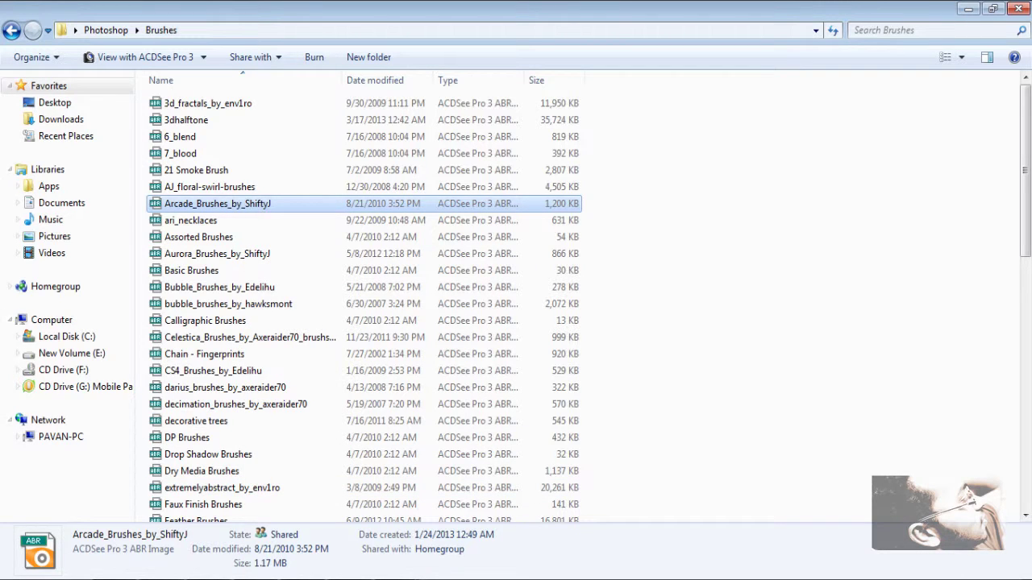
# Step: Navigate to C:\Program Files\Adobe Photoshop CS5.1\Presets, dismiss the IDM error, and select Brushes
pyautogui.press('super')
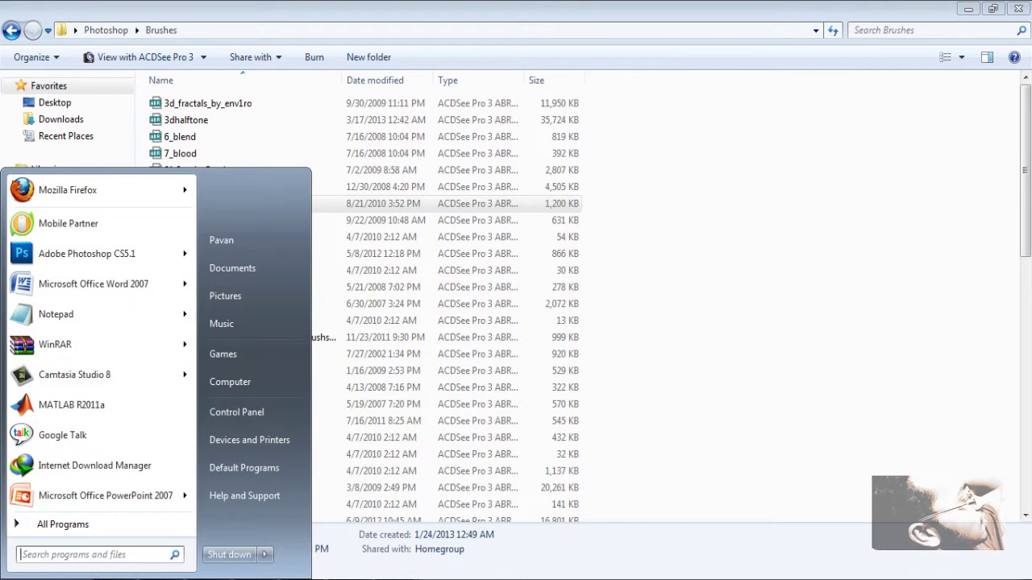
pyautogui.click(296, 384)
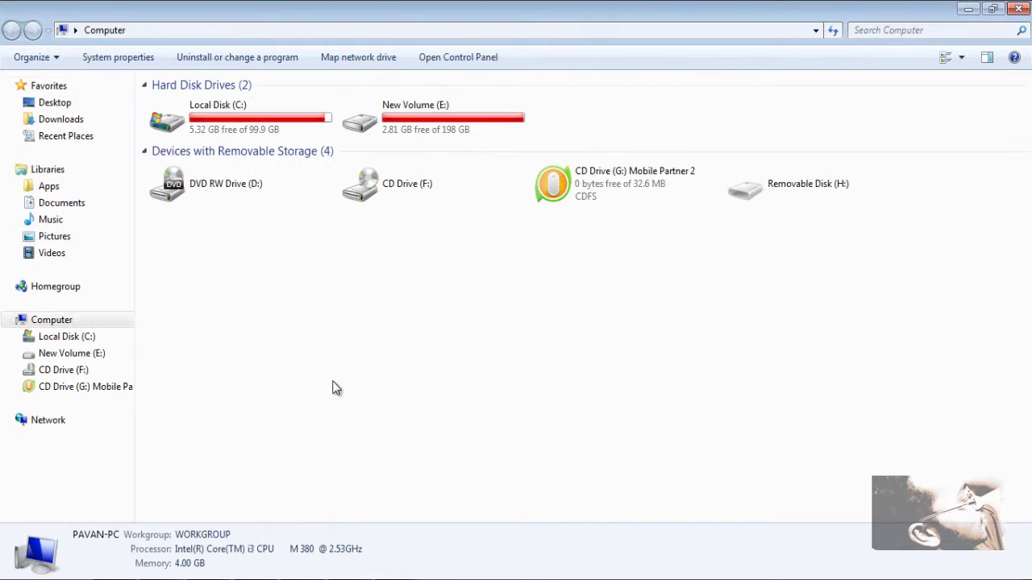
pyautogui.doubleClick(230, 129)
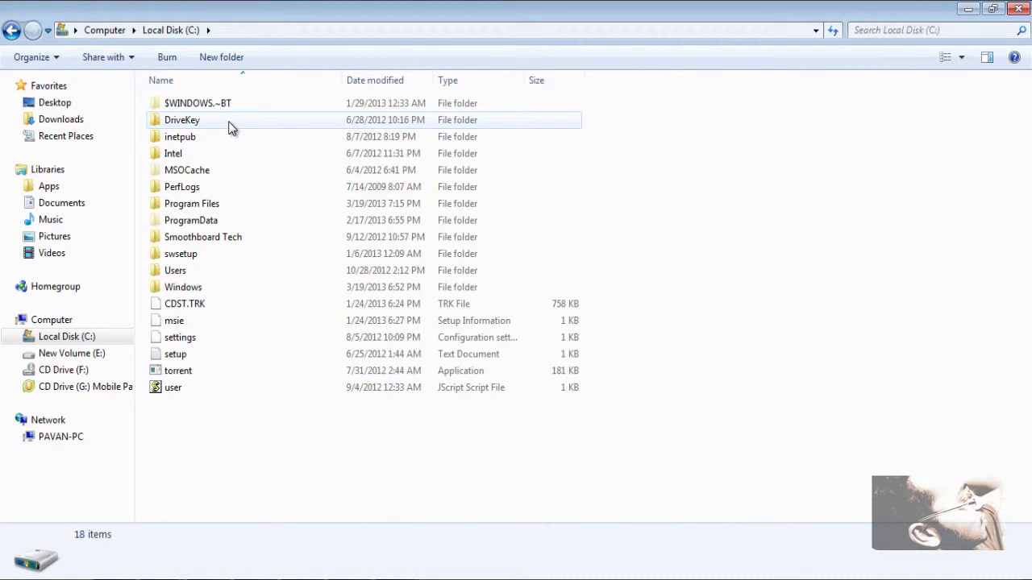
pyautogui.doubleClick(244, 203)
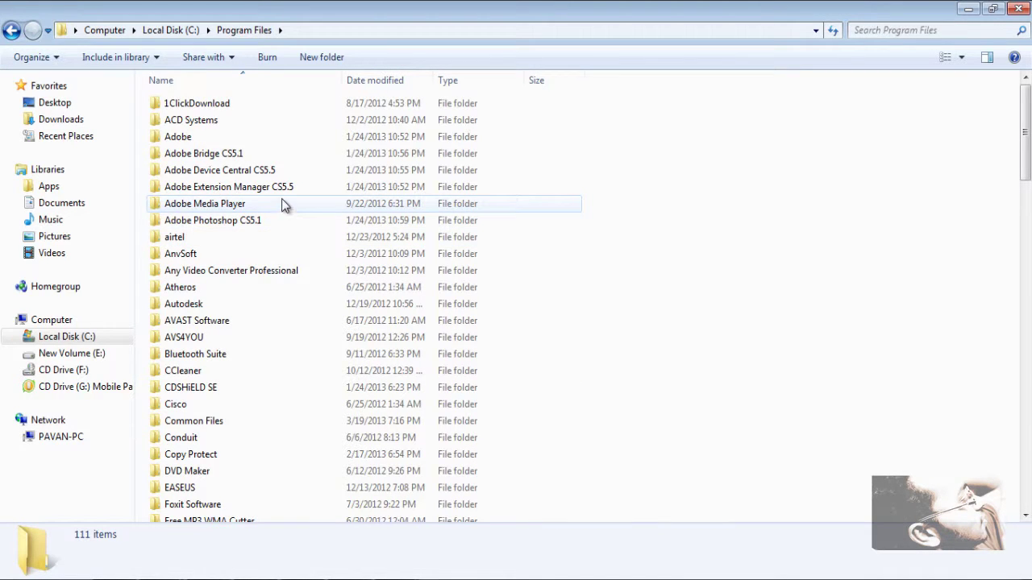
pyautogui.doubleClick(292, 221)
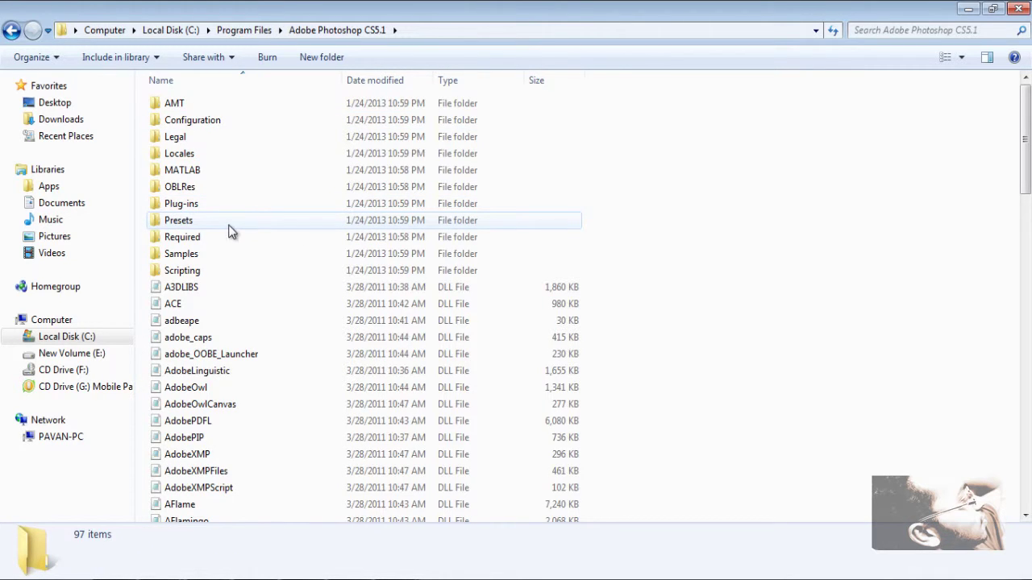
pyautogui.click(196, 228)
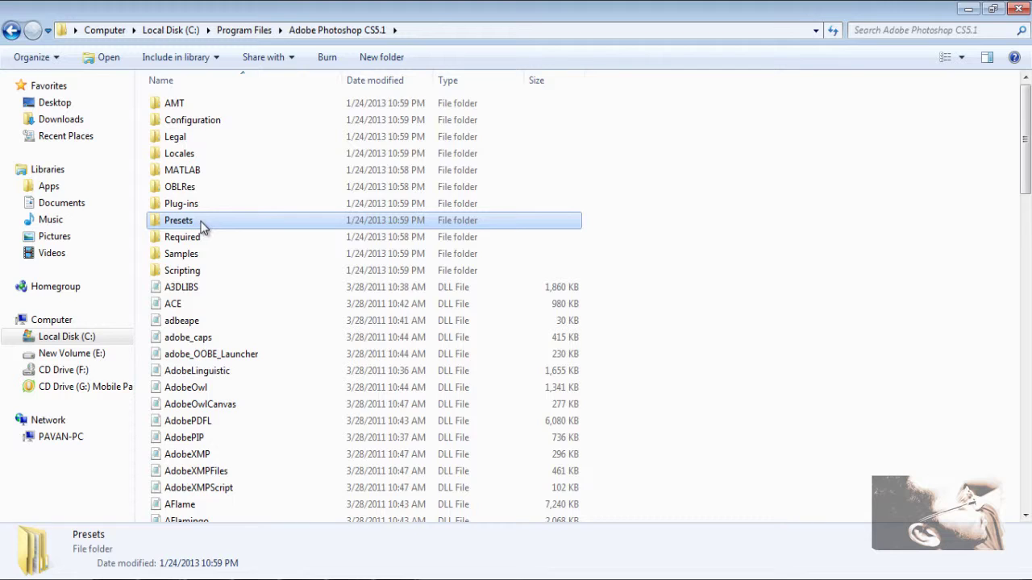
pyautogui.doubleClick(201, 226)
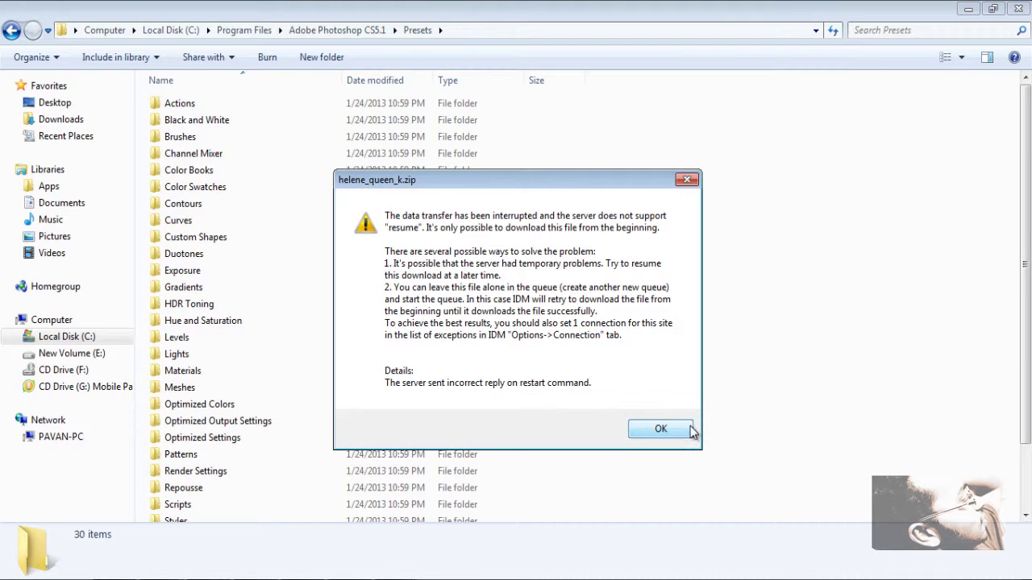
pyautogui.click(666, 428)
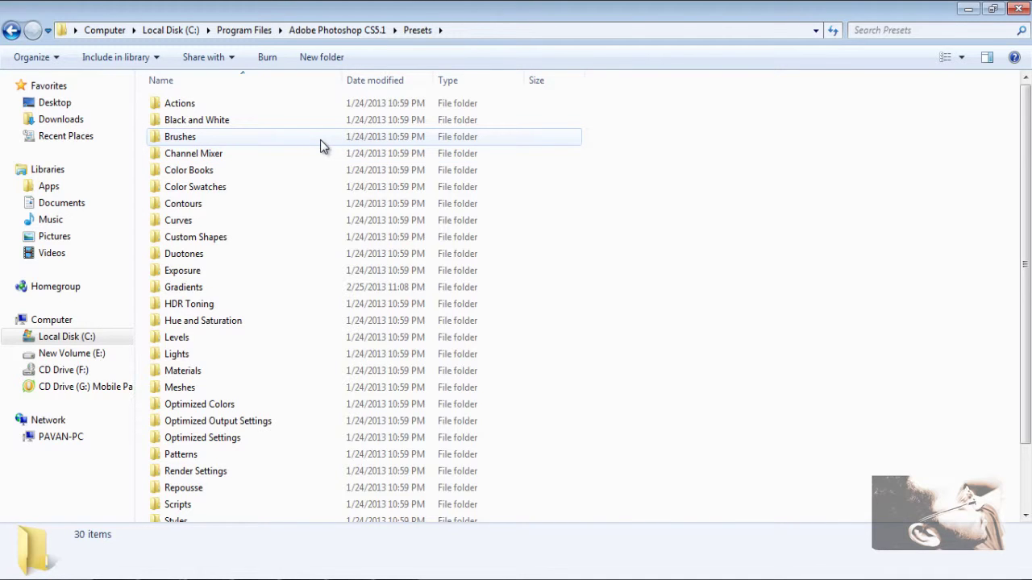
pyautogui.click(180, 145)
# Step: Open Photoshop CS5.1's Presets\Brushes folder, briefly selecting then clearing its brush files
pyautogui.doubleClick(180, 146)
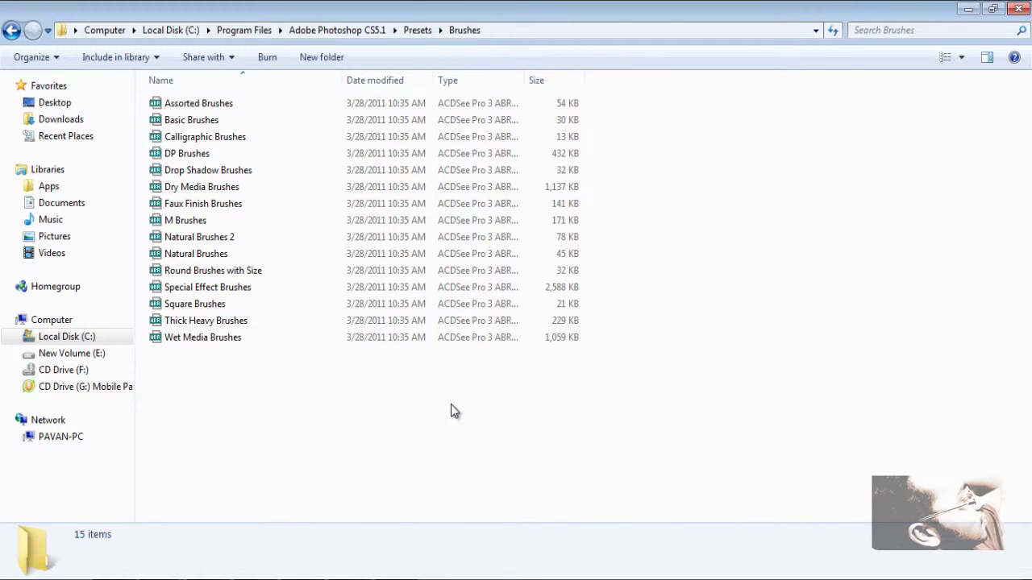
pyautogui.moveTo(675, 101)
pyautogui.mouseDown()
pyautogui.moveTo(643, 230)
pyautogui.moveTo(545, 410)
pyautogui.moveTo(423, 410)
pyautogui.mouseUp()
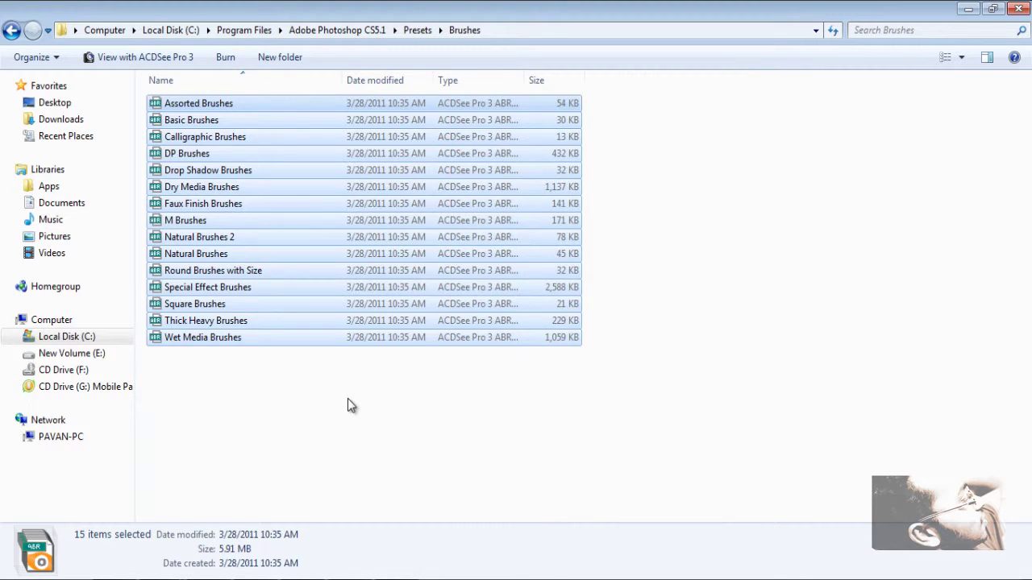
pyautogui.click(347, 399)
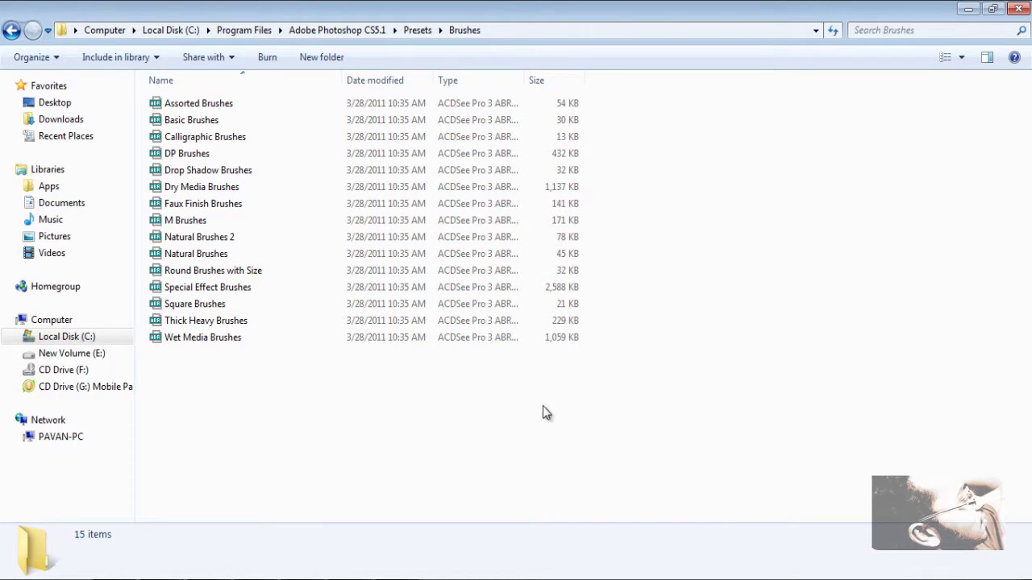
# Step: Paste Arcade_Brushes_by_ShiftyJ into Brushes, granting administrator permission for the copy
pyautogui.rightClick(459, 453)
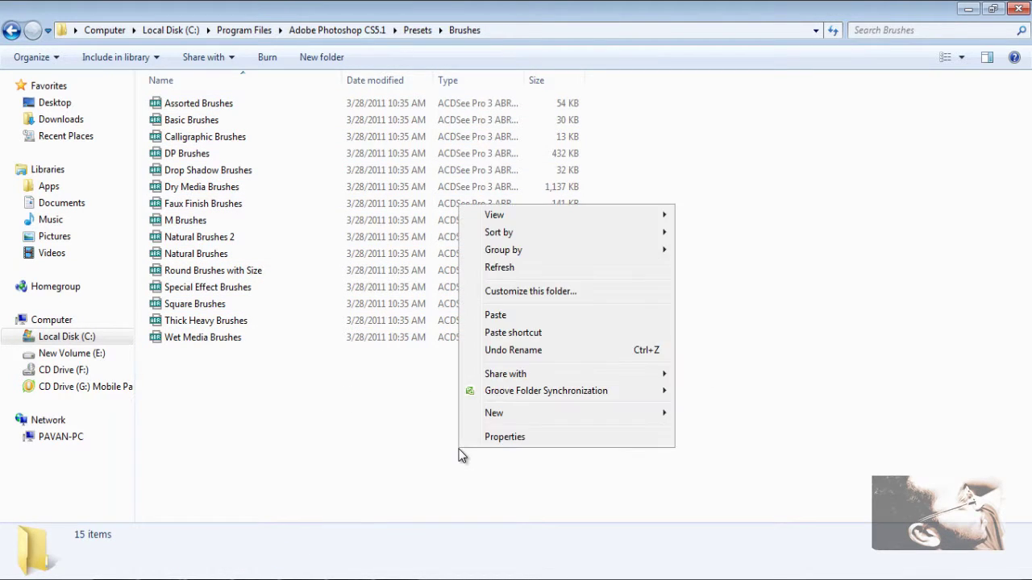
pyautogui.click(560, 314)
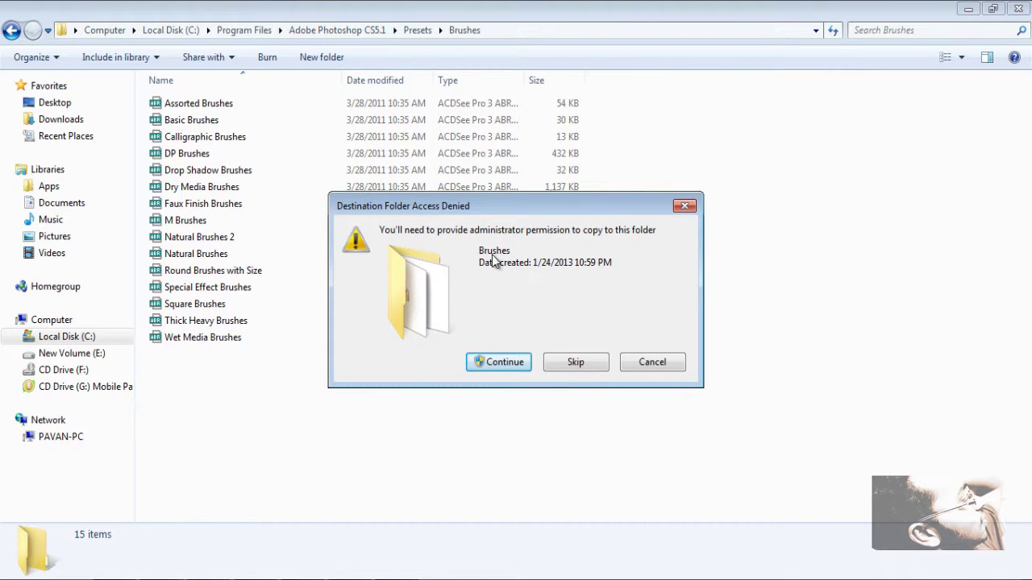
pyautogui.click(513, 362)
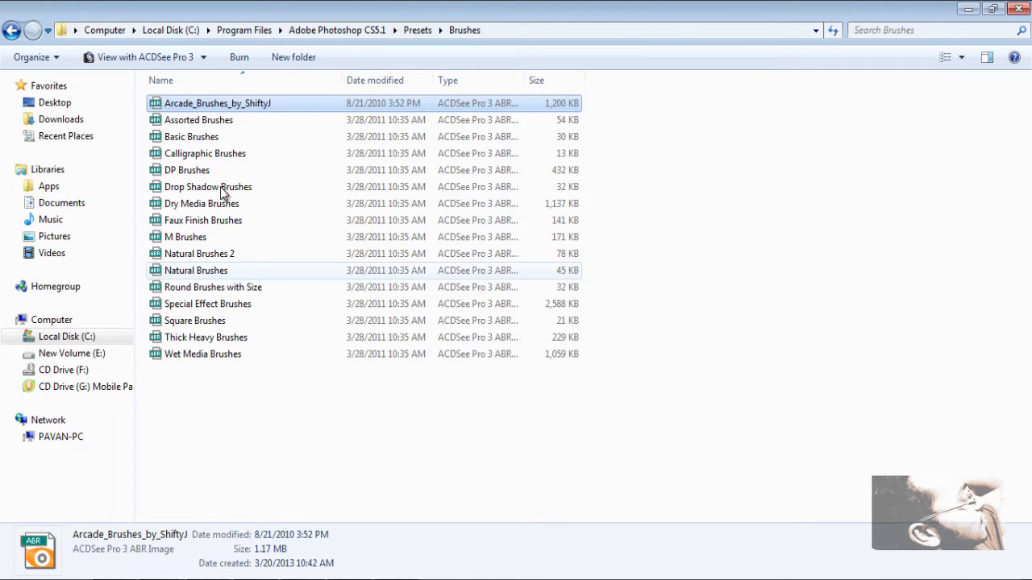
pyautogui.click(191, 103)
pyautogui.click(633, 131)
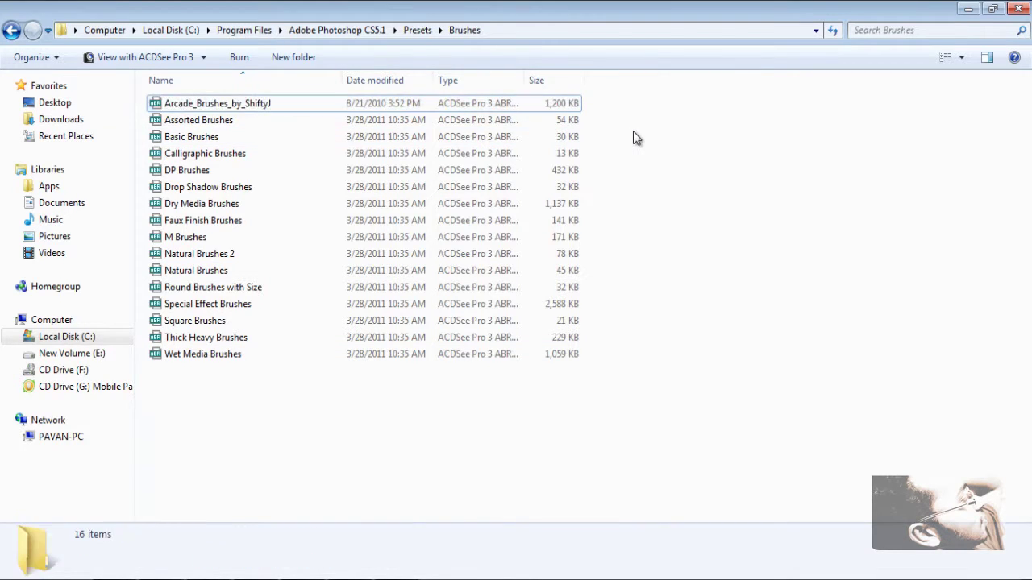
# Step: Check the Brushes folder's full path, then bring up the Frosted_Flakes.zip progress window at 37.55%
pyautogui.click(531, 101)
pyautogui.click(748, 171)
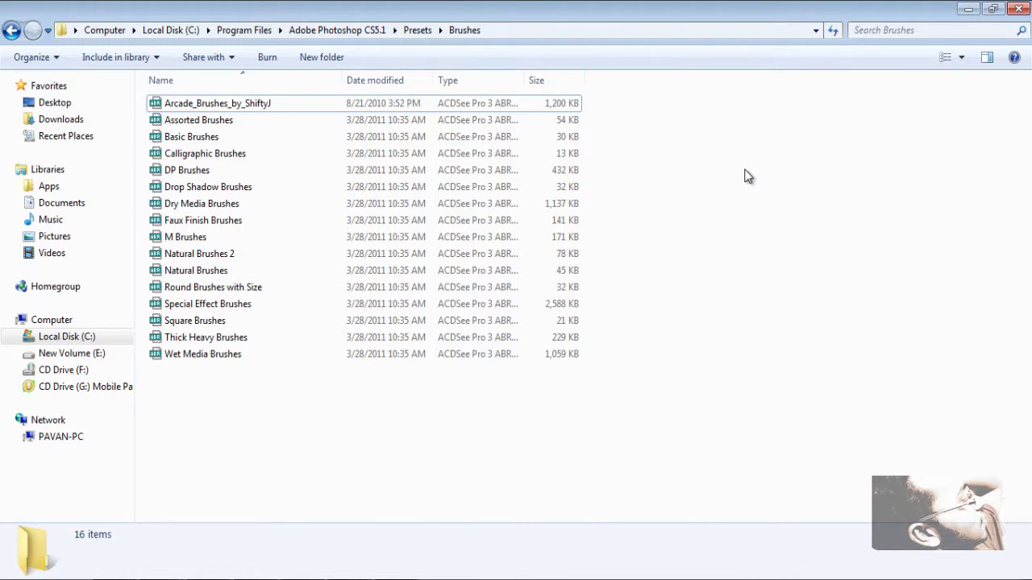
pyautogui.click(518, 31)
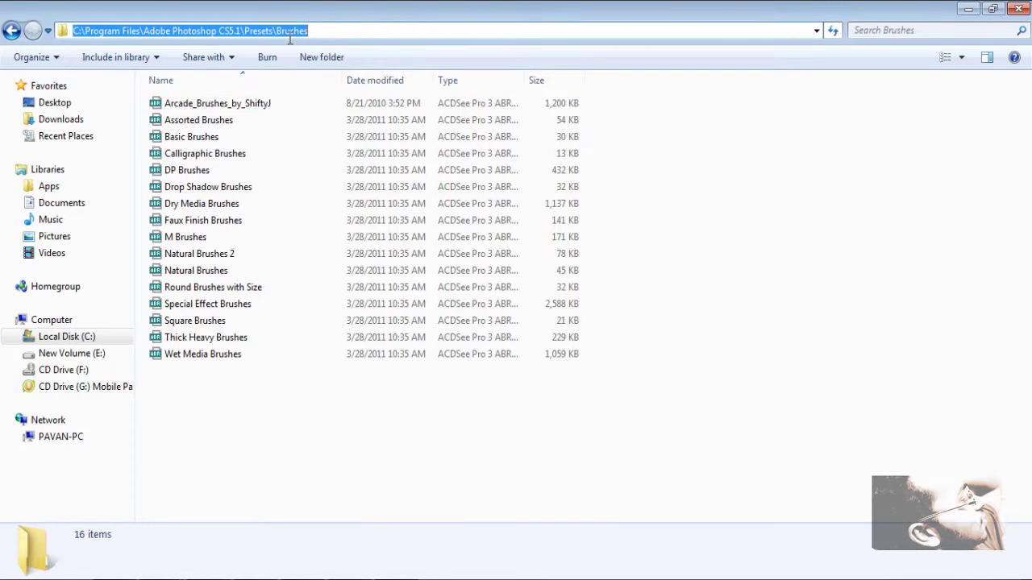
pyautogui.click(372, 34)
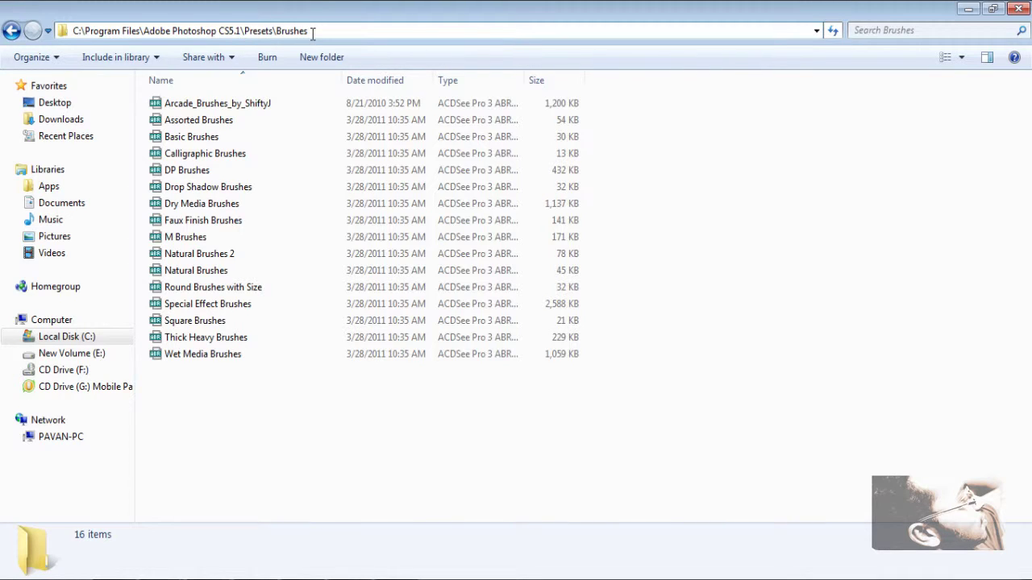
pyautogui.click(665, 190)
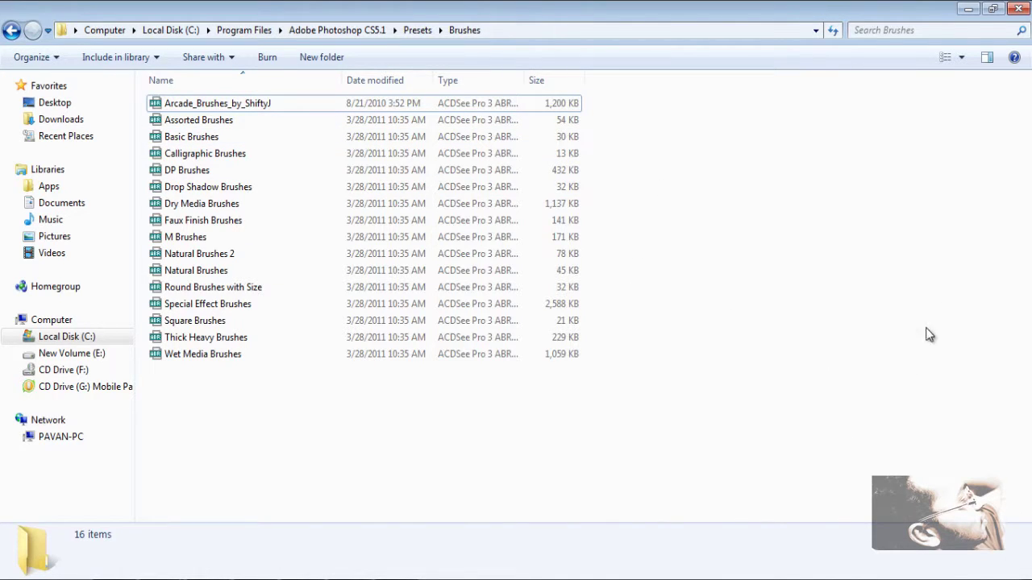
pyautogui.click(449, 577)
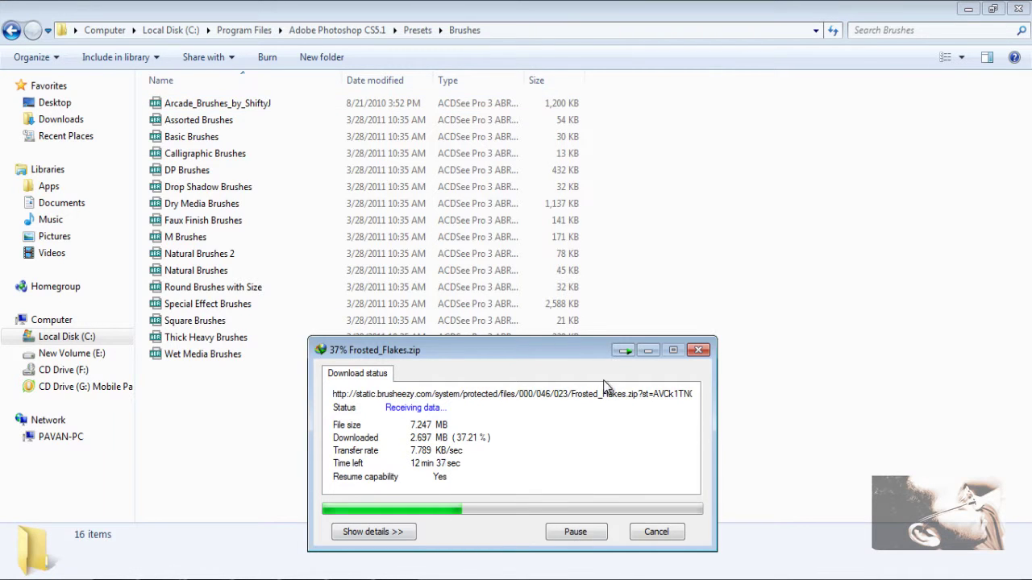
pyautogui.moveTo(587, 352); pyautogui.dragTo(554, 214)
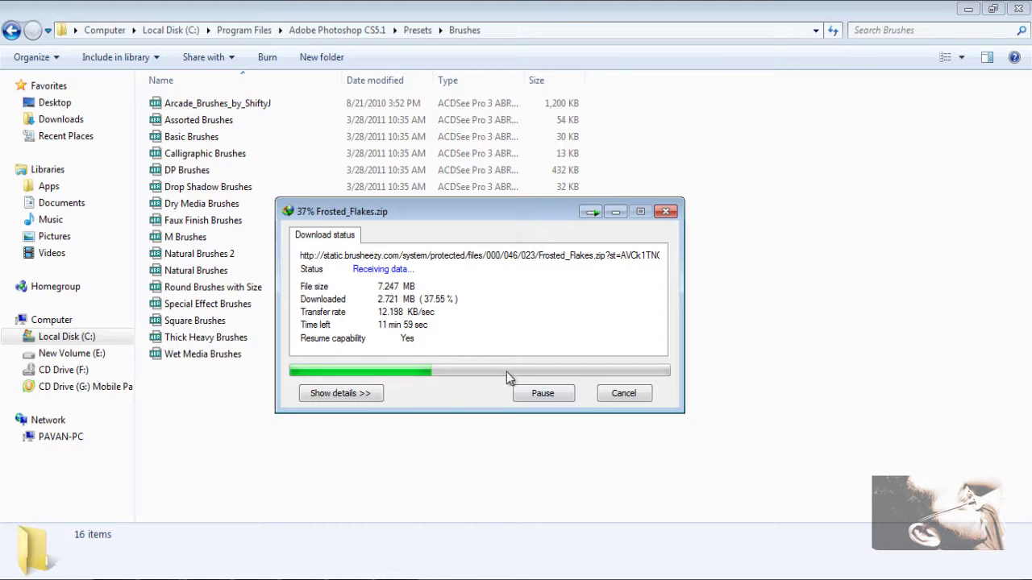
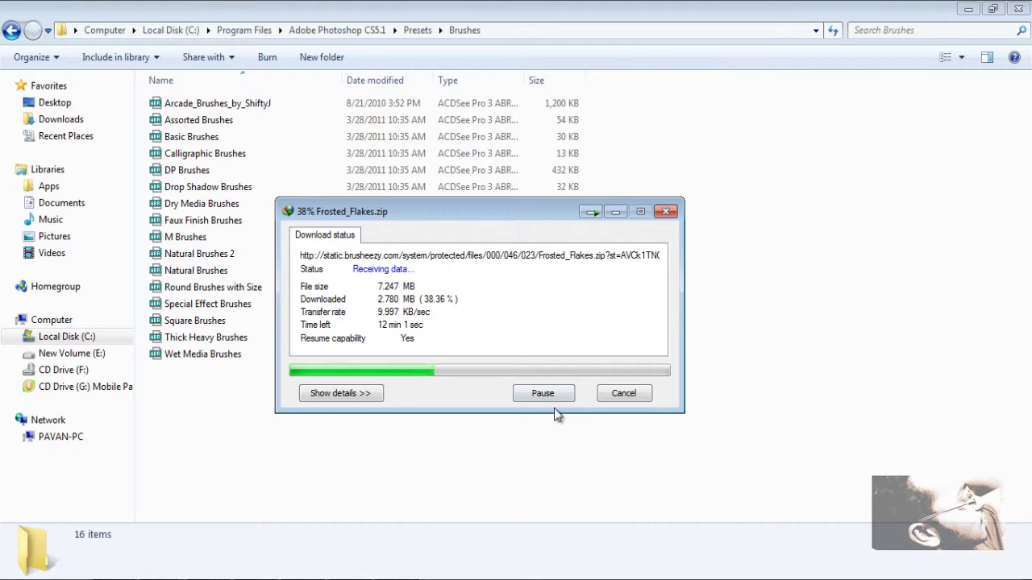
# Step: Cancel the Frosted_Flakes.zip download and minimize the Presets Brushes folder window
pyautogui.click(618, 393)
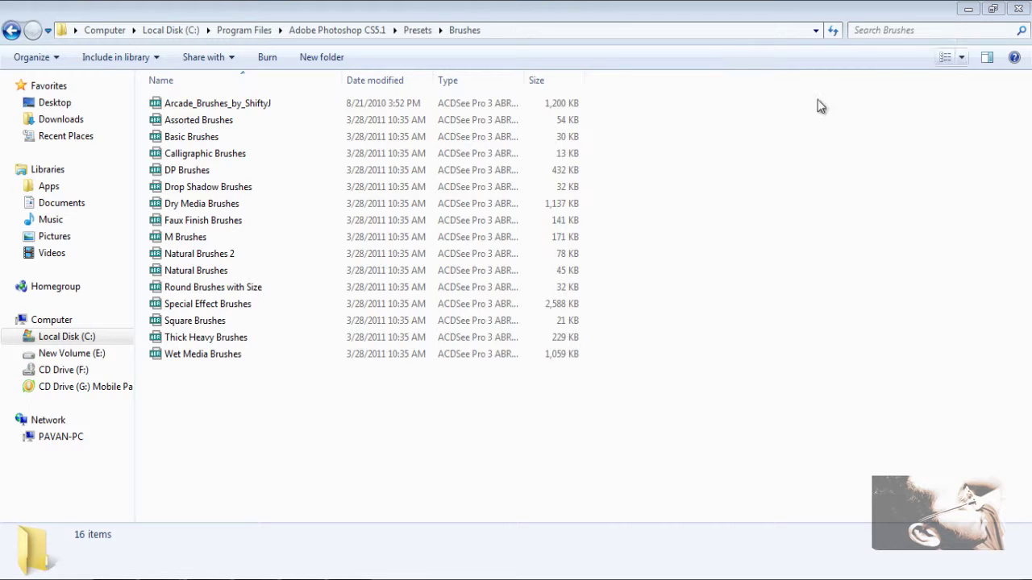
pyautogui.click(967, 8)
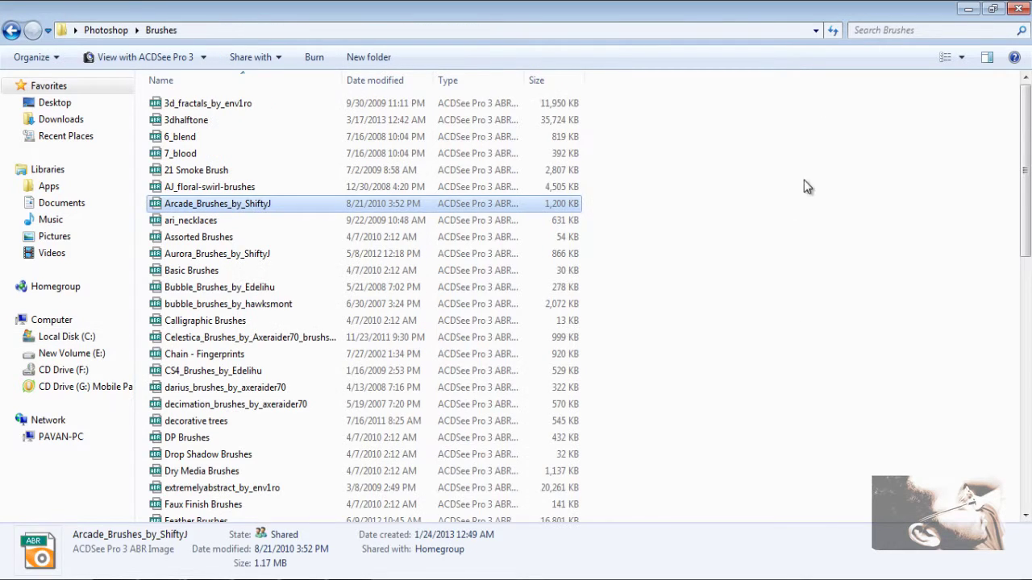
# Step: Go from the Photoshop folder into The Top 100 Best Fonts of All Time, then 90. Zapf Renaissance PS
pyautogui.click(22, 31)
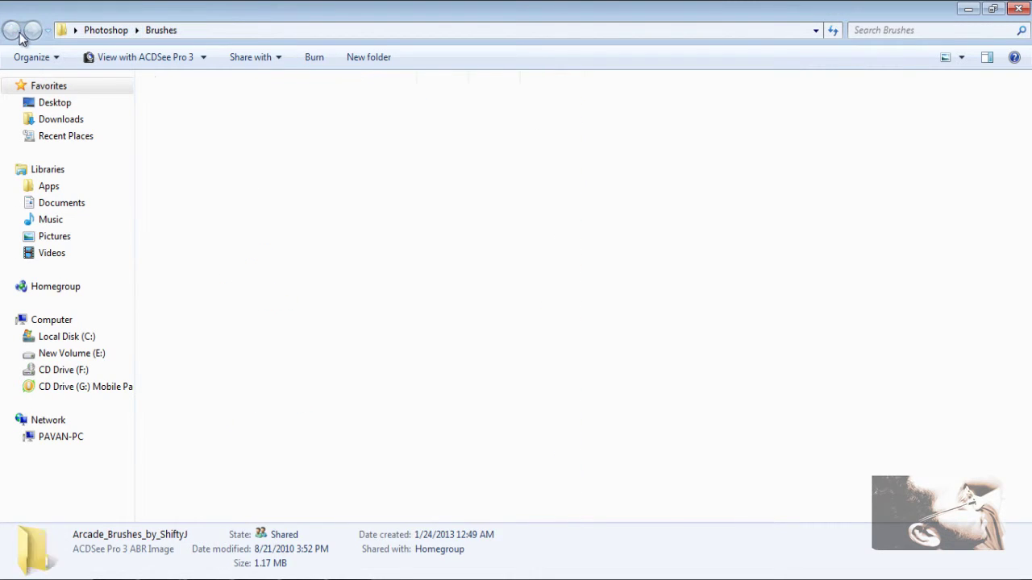
pyautogui.click(709, 125)
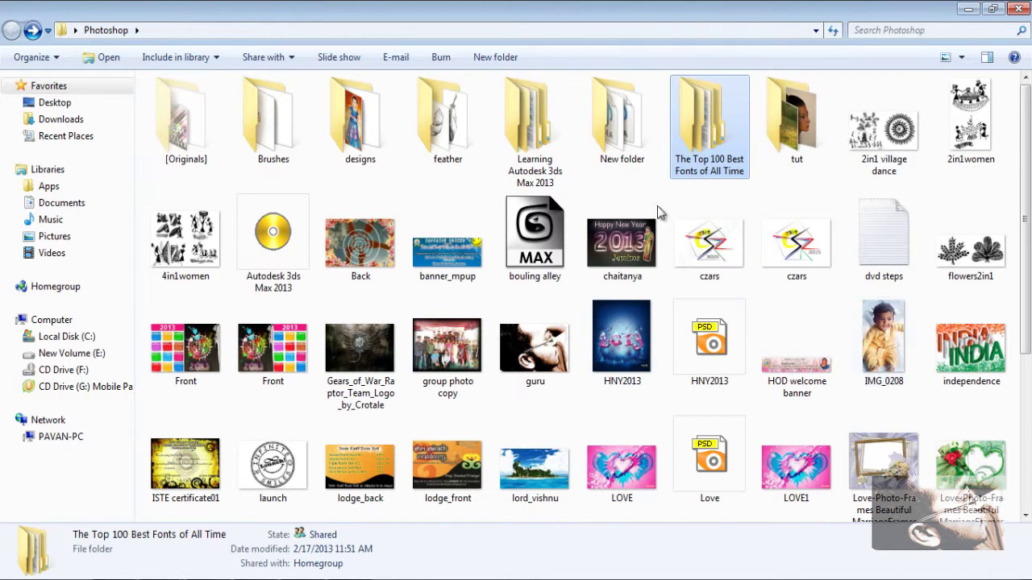
pyautogui.doubleClick(710, 129)
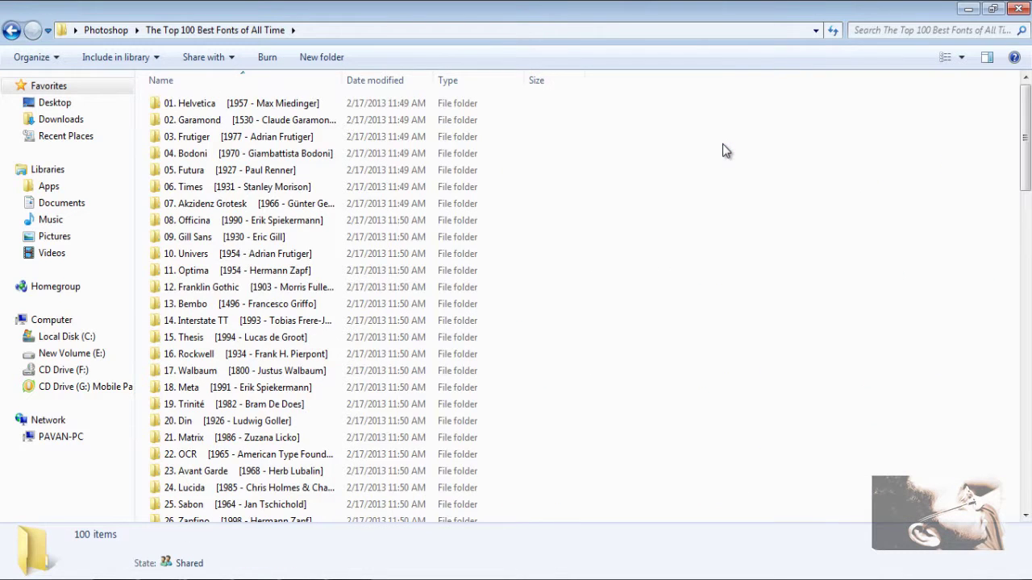
pyautogui.scroll(-20, 723, 148)
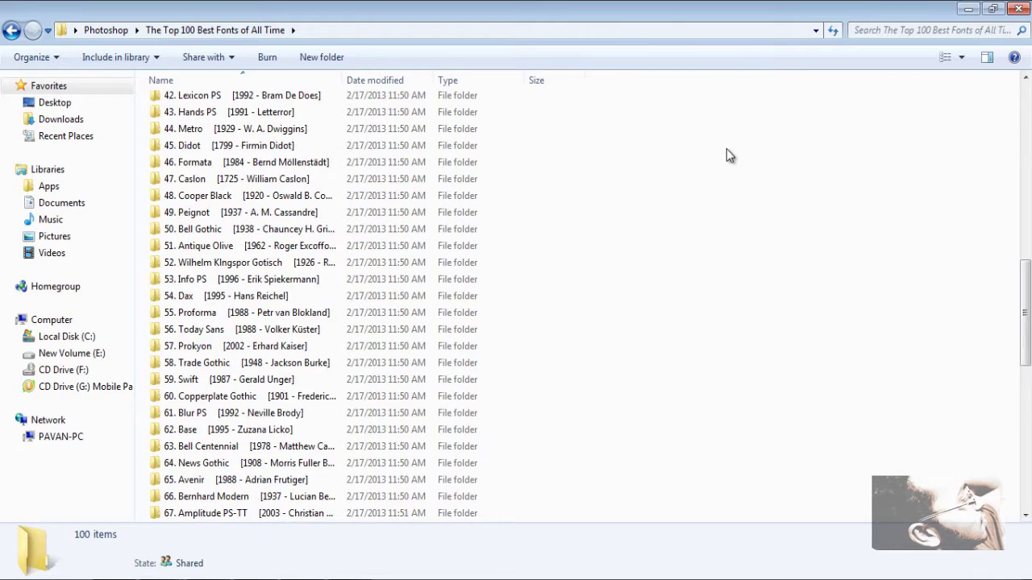
pyautogui.scroll(5, 726, 149)
pyautogui.scroll(7, 726, 156)
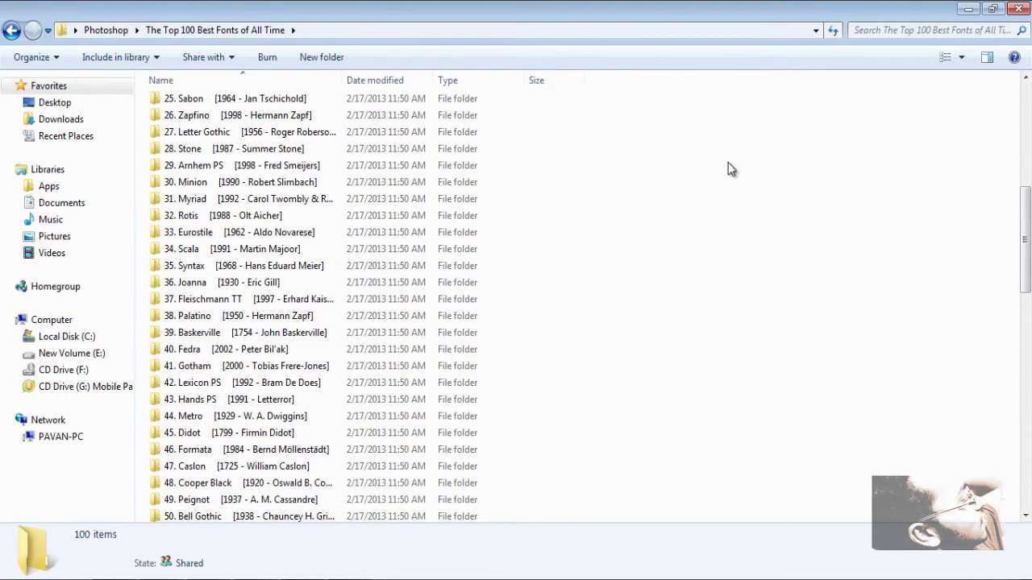
pyautogui.scroll(8, 732, 167)
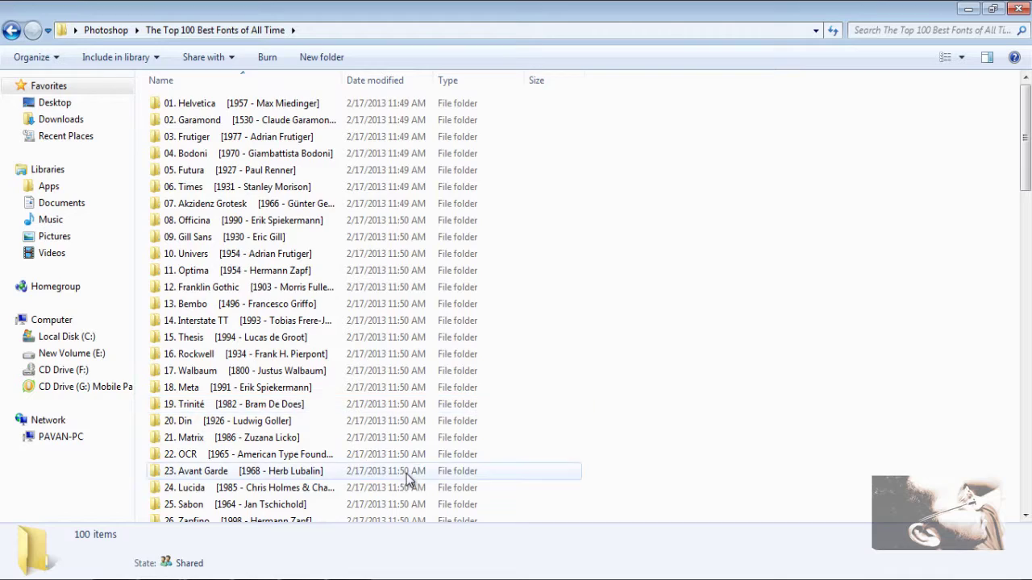
pyautogui.scroll(-10, 565, 428)
pyautogui.scroll(-8, 568, 429)
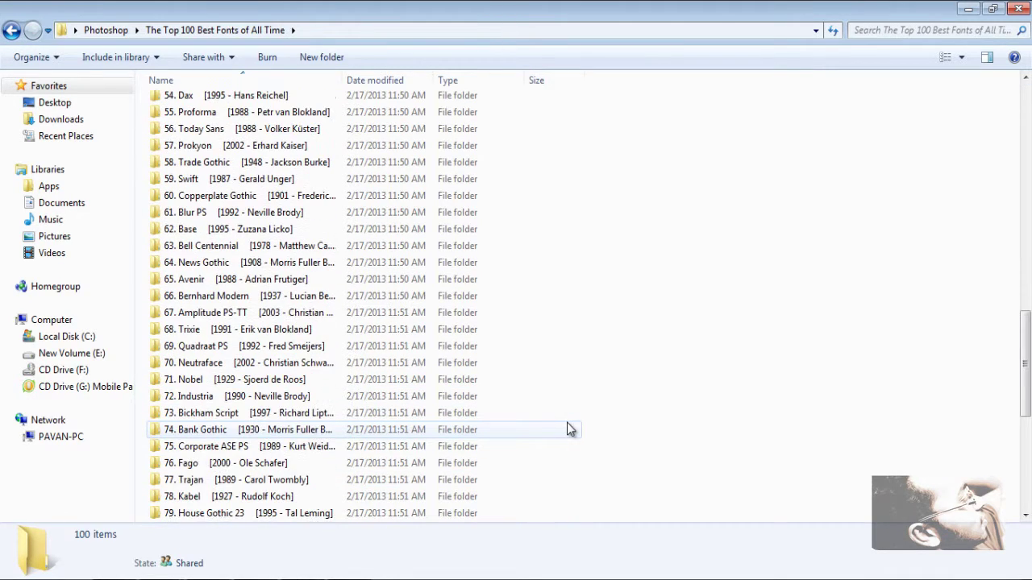
pyautogui.scroll(-7, 626, 369)
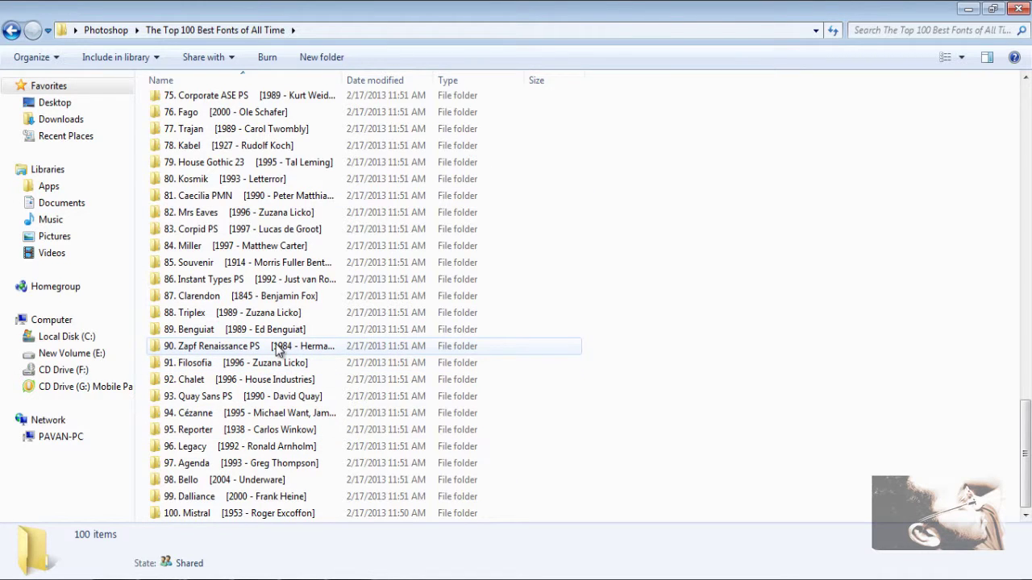
pyautogui.click(276, 346)
pyautogui.doubleClick(277, 346)
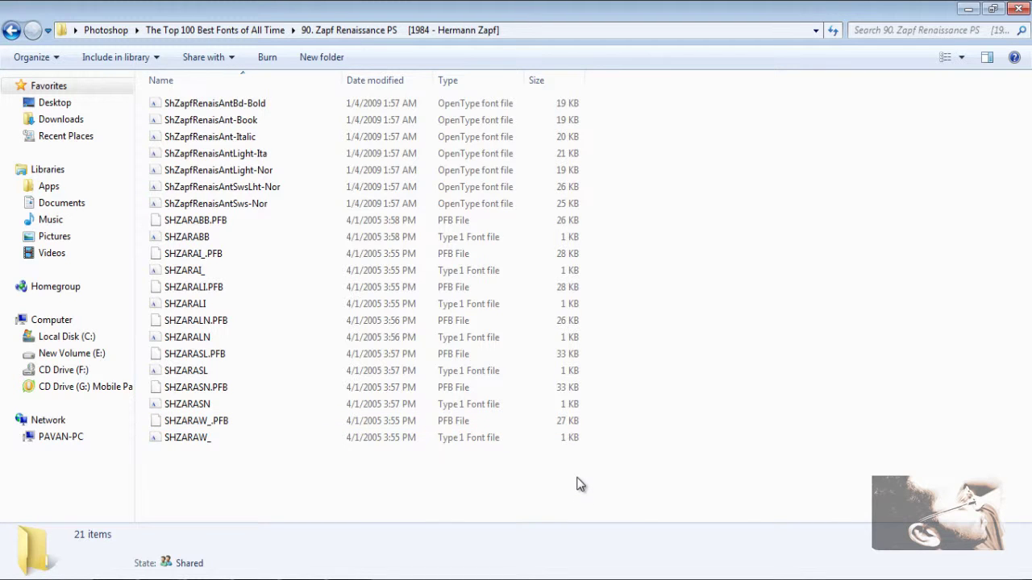
# Step: Group the 21 Zapf Renaissance font files by type
pyautogui.moveTo(576, 484); pyautogui.dragTo(526, 87)
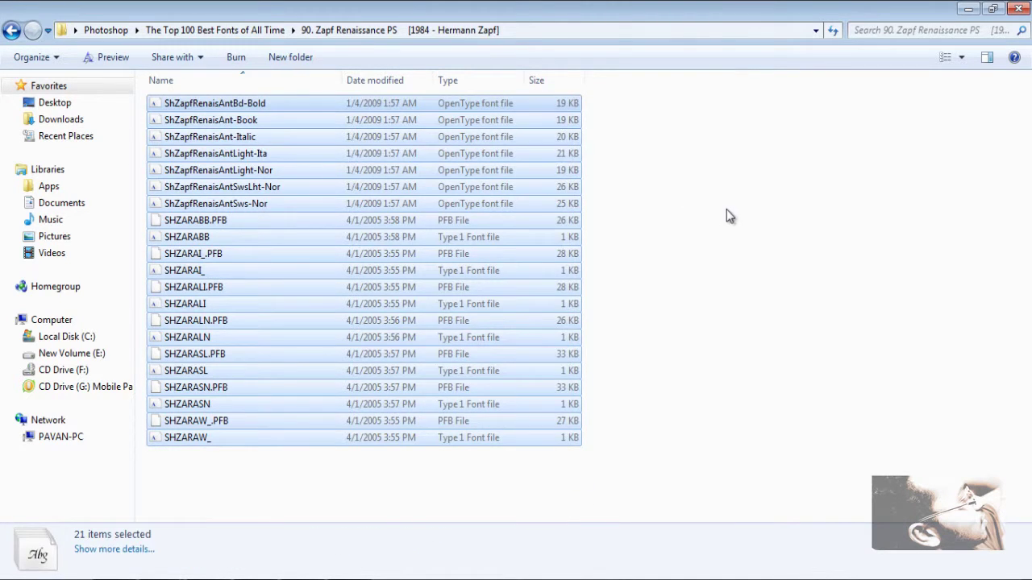
pyautogui.click(728, 216)
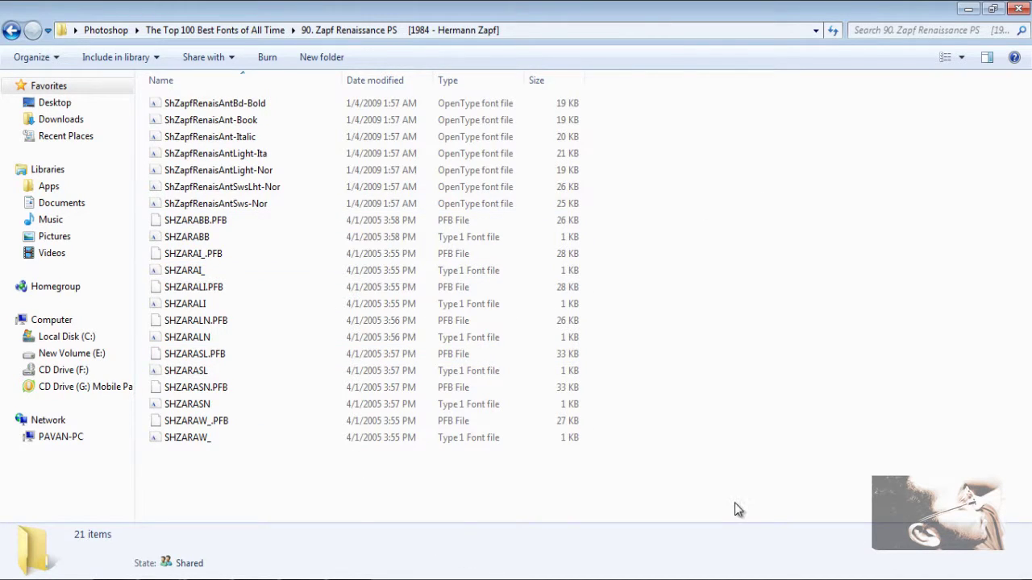
pyautogui.rightClick(783, 250)
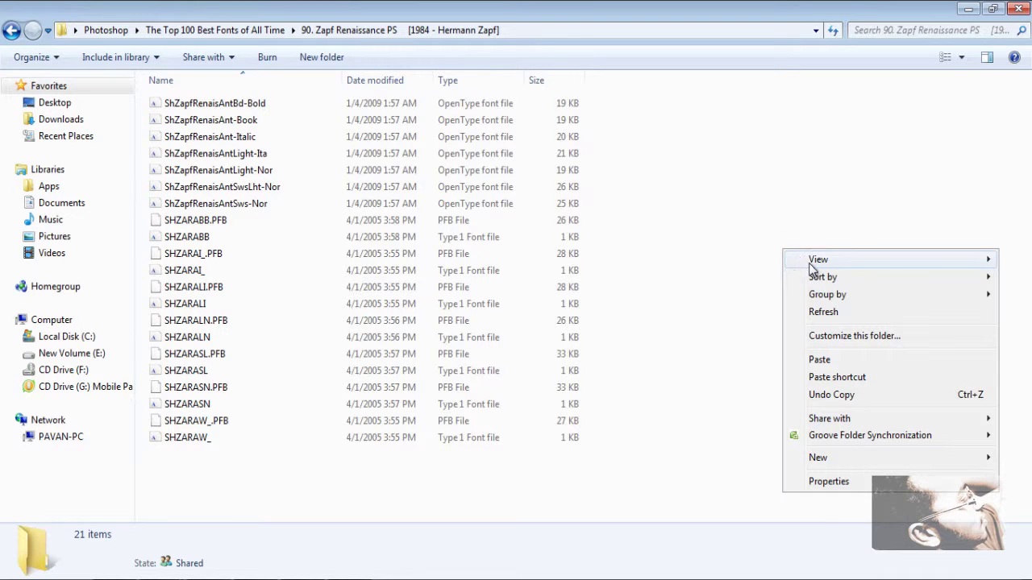
pyautogui.rightClick(637, 219)
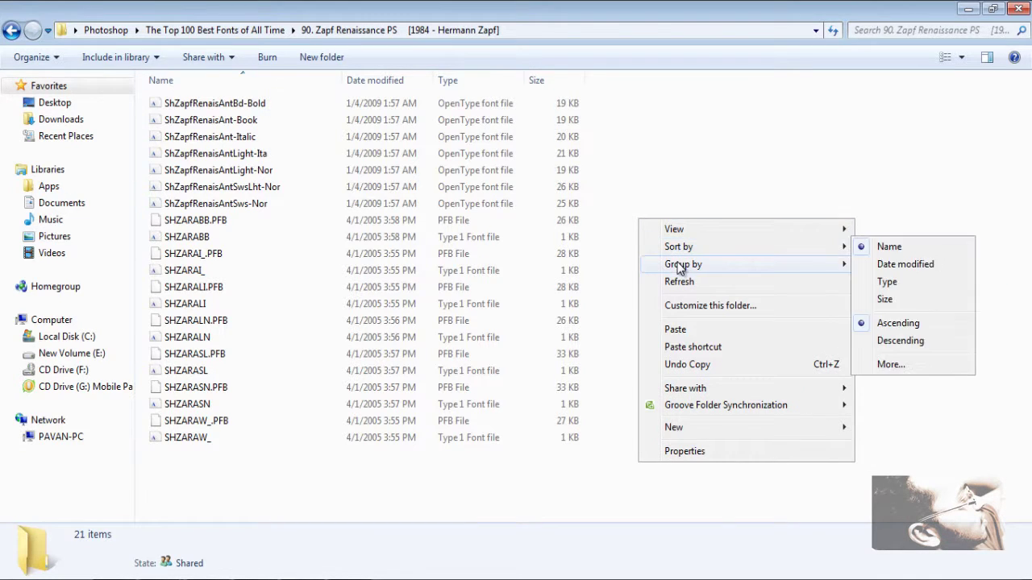
pyautogui.click(889, 284)
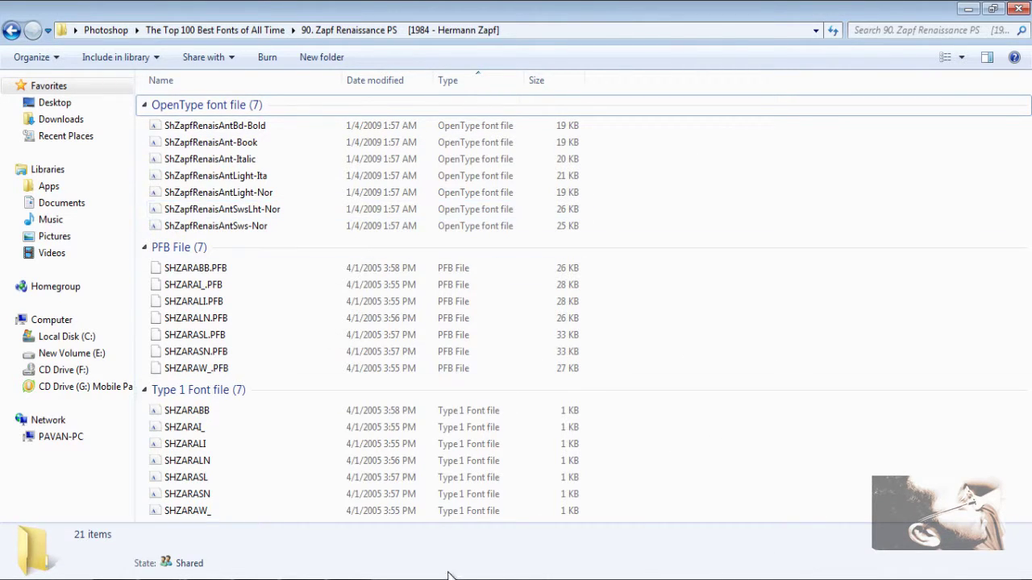
# Step: Select the seven Type 1 and seven OpenType font files and copy them
pyautogui.moveTo(630, 411); pyautogui.dragTo(452, 508)
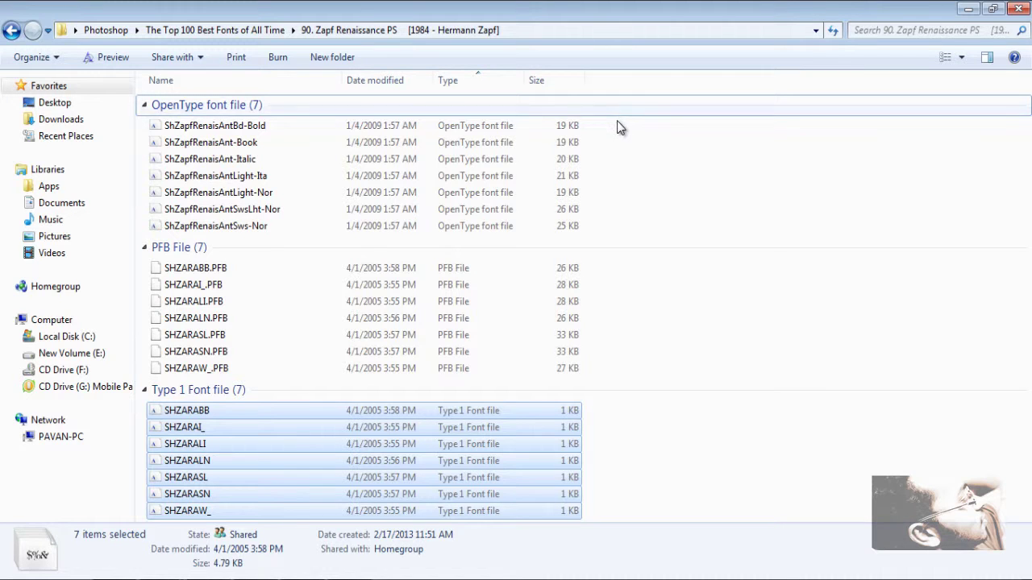
pyautogui.moveTo(611, 128); pyautogui.dragTo(535, 226)
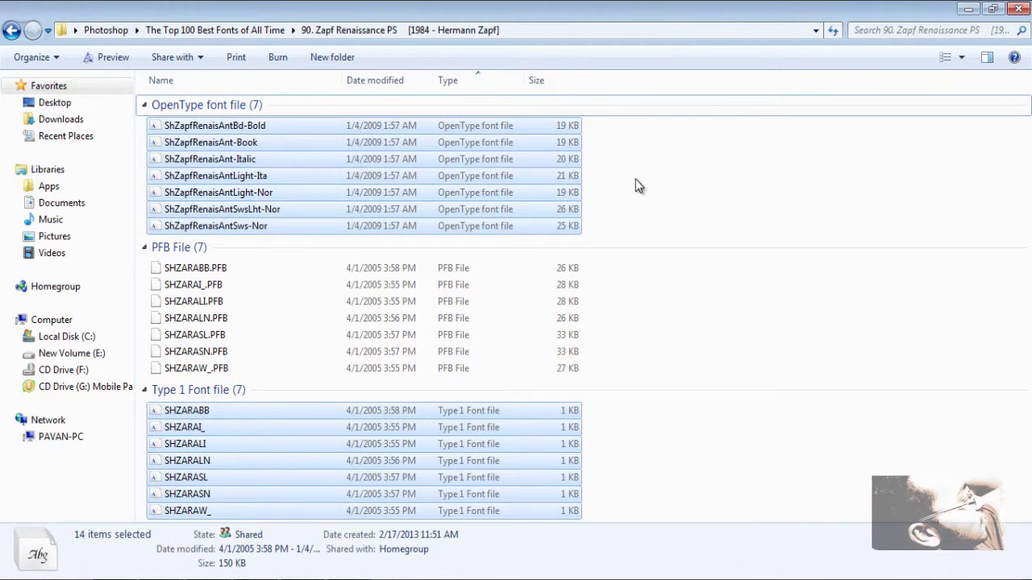
pyautogui.rightClick(572, 183)
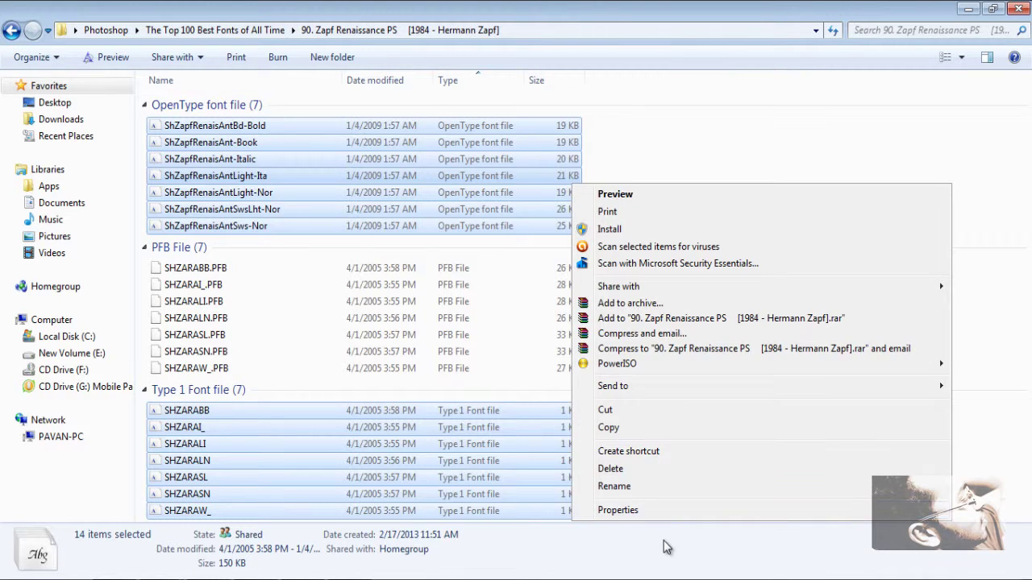
pyautogui.click(625, 427)
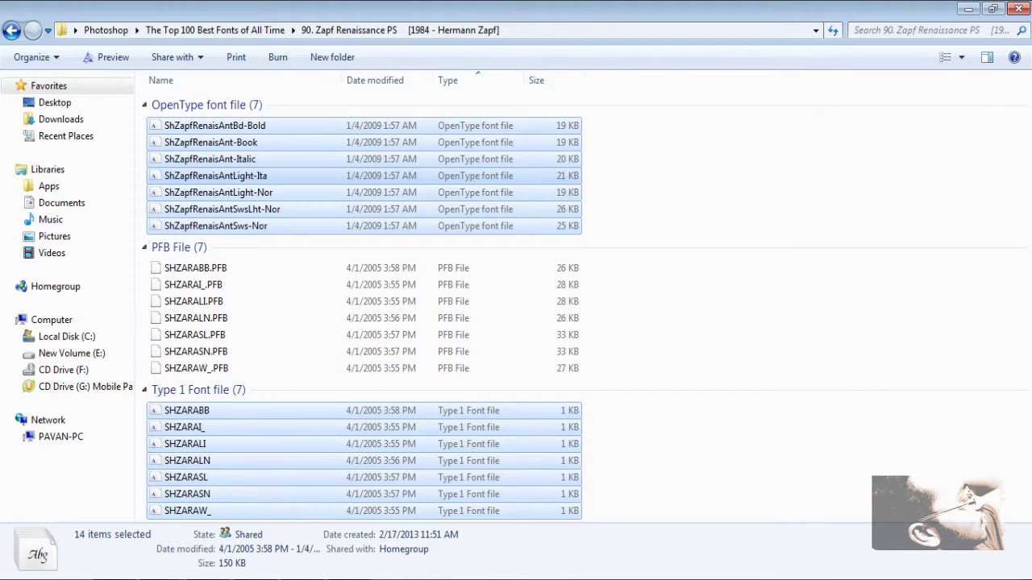
# Step: Search 'fonts' from the Start menu and open Control Panel's Fonts folder
pyautogui.press('super')
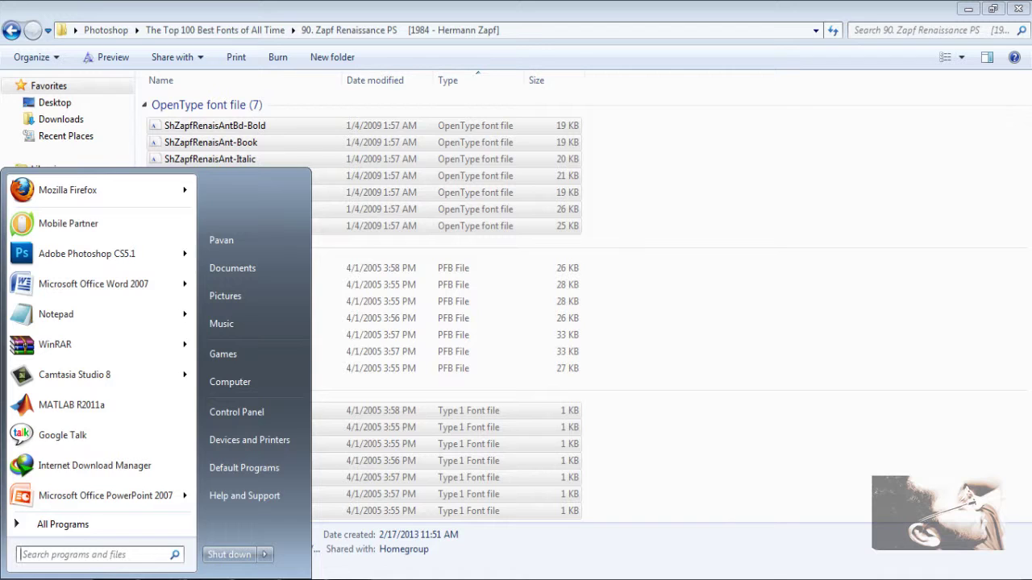
pyautogui.write('fo')
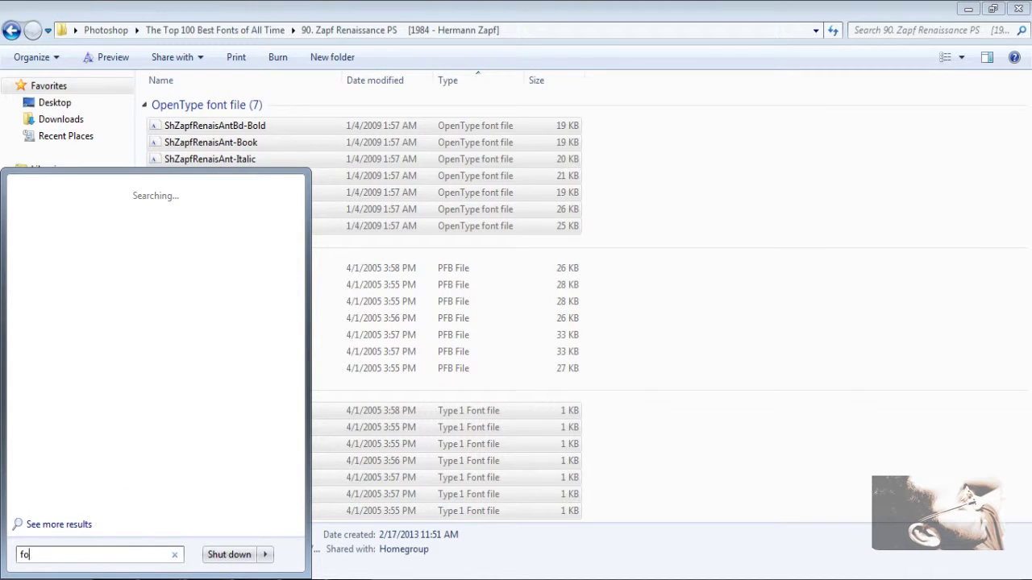
pyautogui.write('nt')
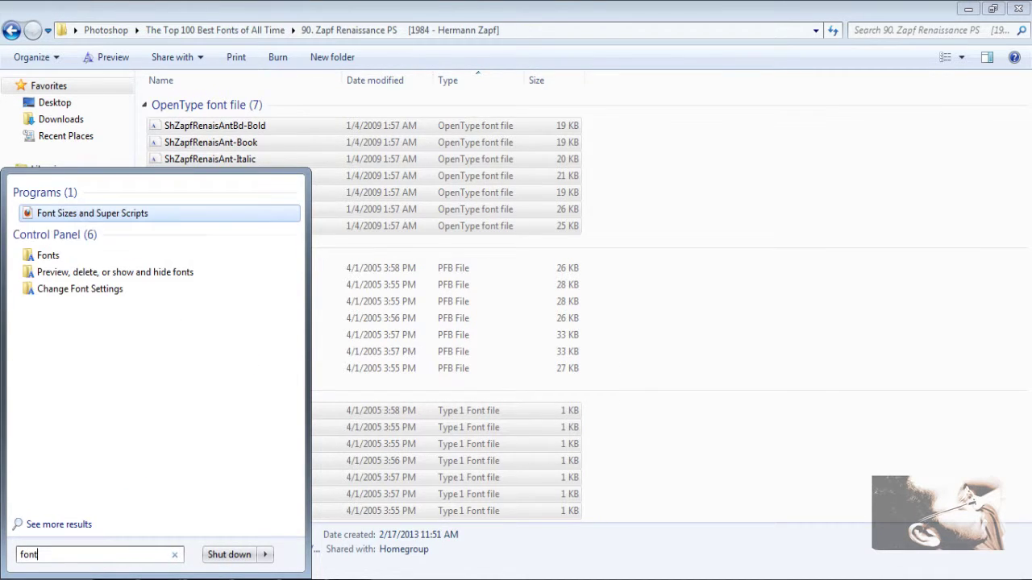
pyautogui.write('s')
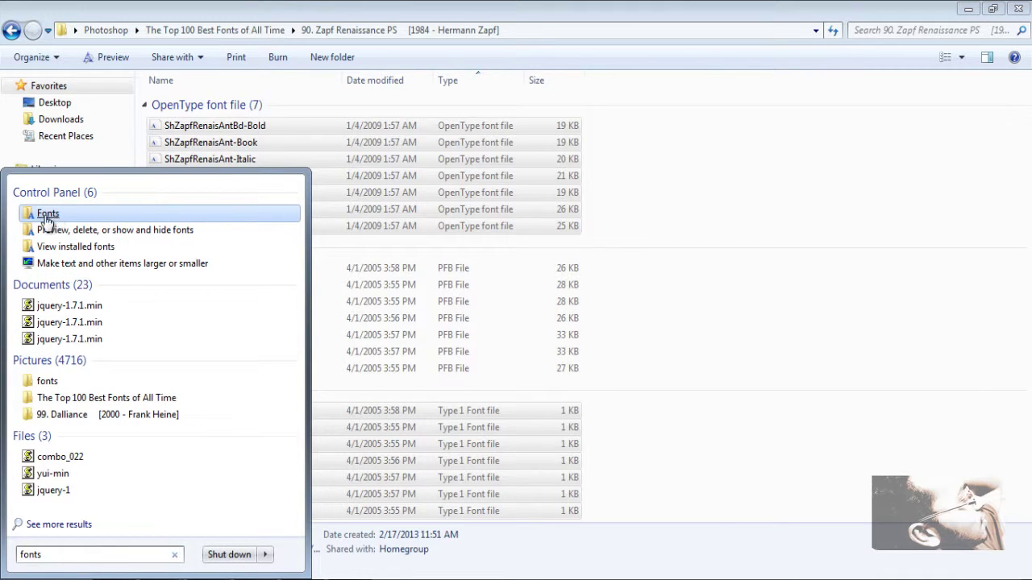
pyautogui.click(46, 216)
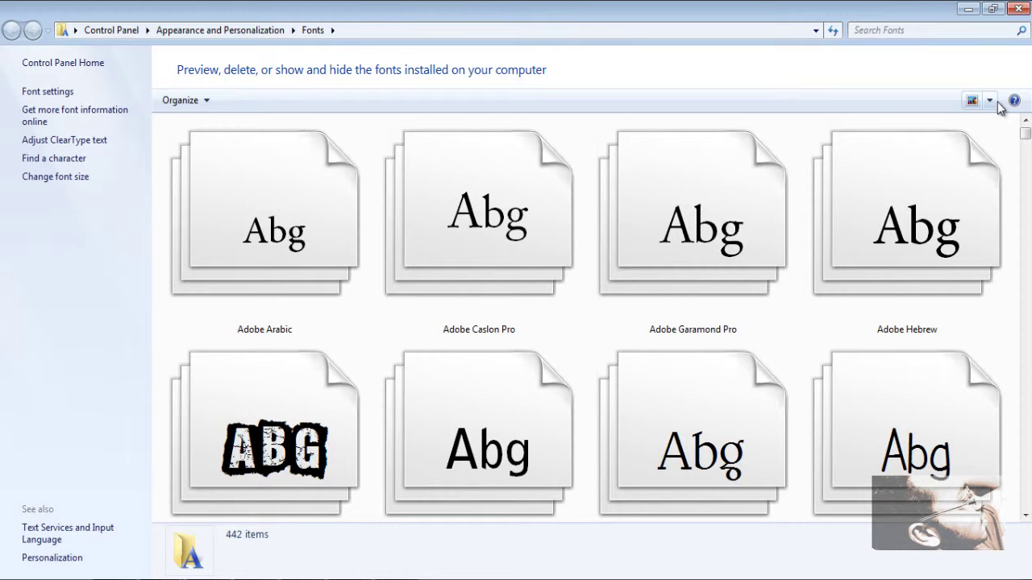
# Step: Switch the Fonts folder view to Small Icons
pyautogui.scroll(-10, 956, 193)
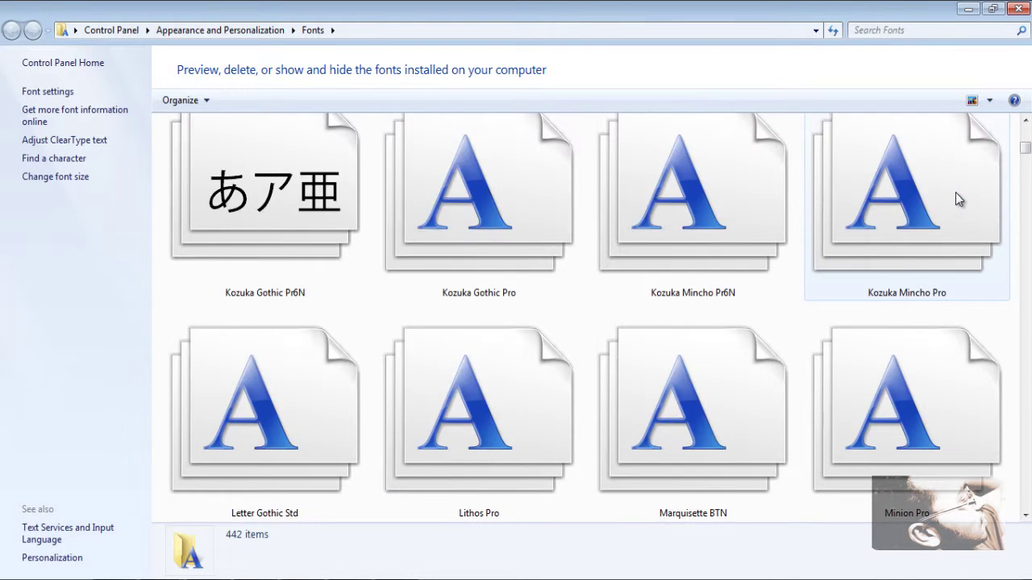
pyautogui.scroll(-2, 957, 198)
pyautogui.click(990, 101)
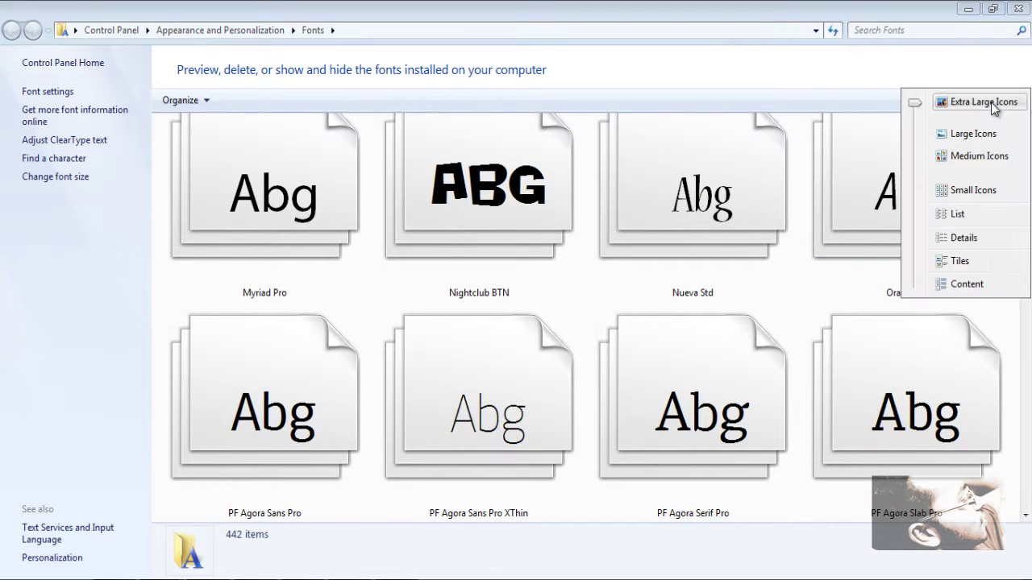
pyautogui.click(1002, 192)
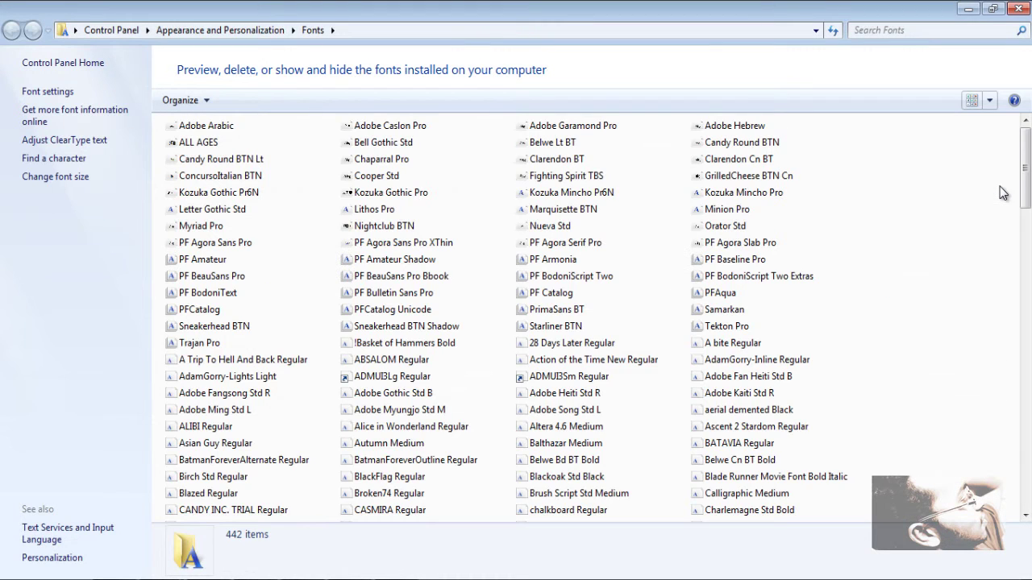
# Step: Paste the copied Zapf Renaissance files to install them, review the font list, then close the window
pyautogui.rightClick(900, 210)
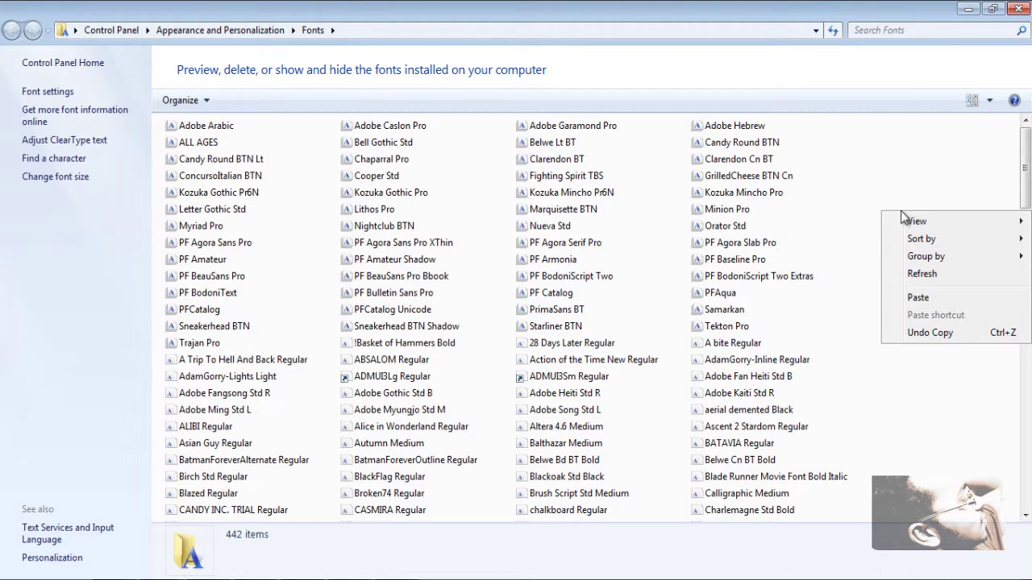
pyautogui.click(958, 298)
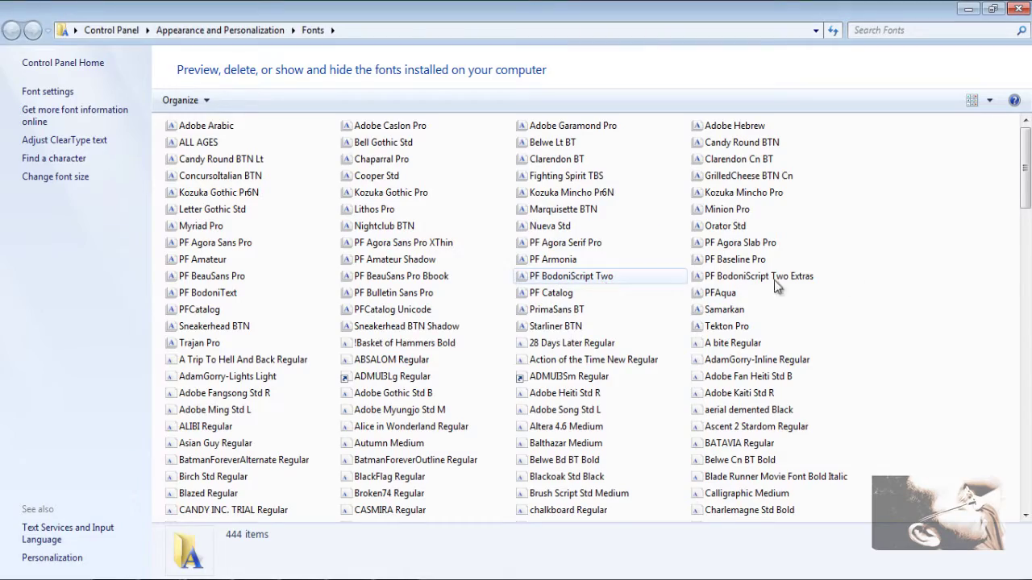
pyautogui.scroll(-20, 968, 266)
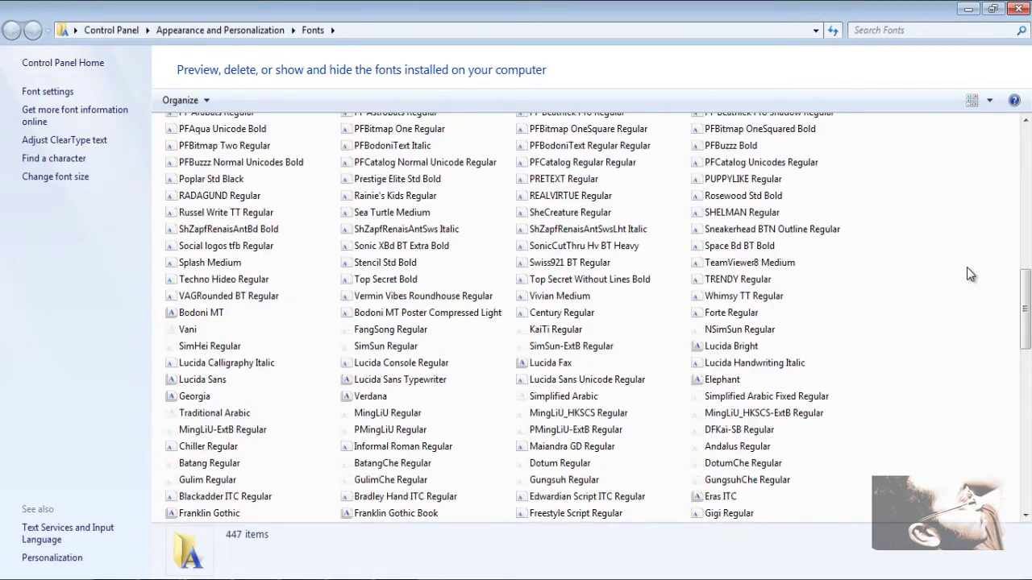
pyautogui.scroll(-5, 969, 271)
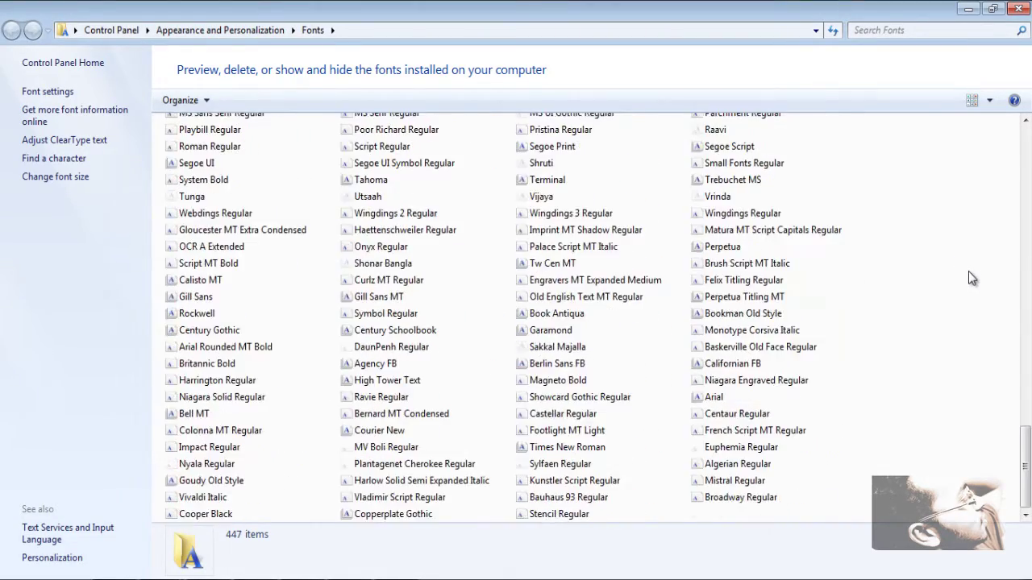
pyautogui.scroll(13, 968, 271)
pyautogui.scroll(8, 971, 270)
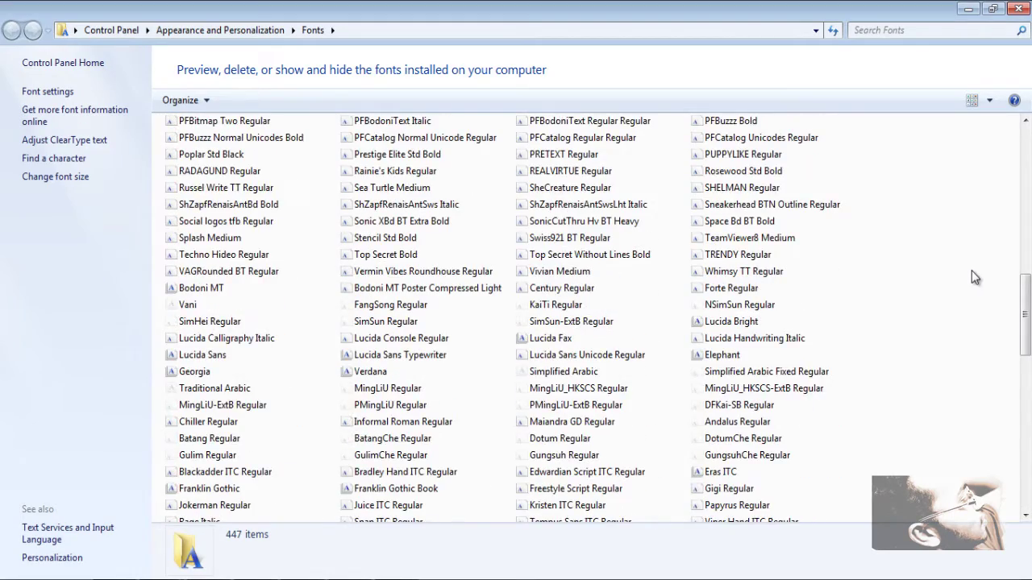
pyautogui.scroll(4, 971, 270)
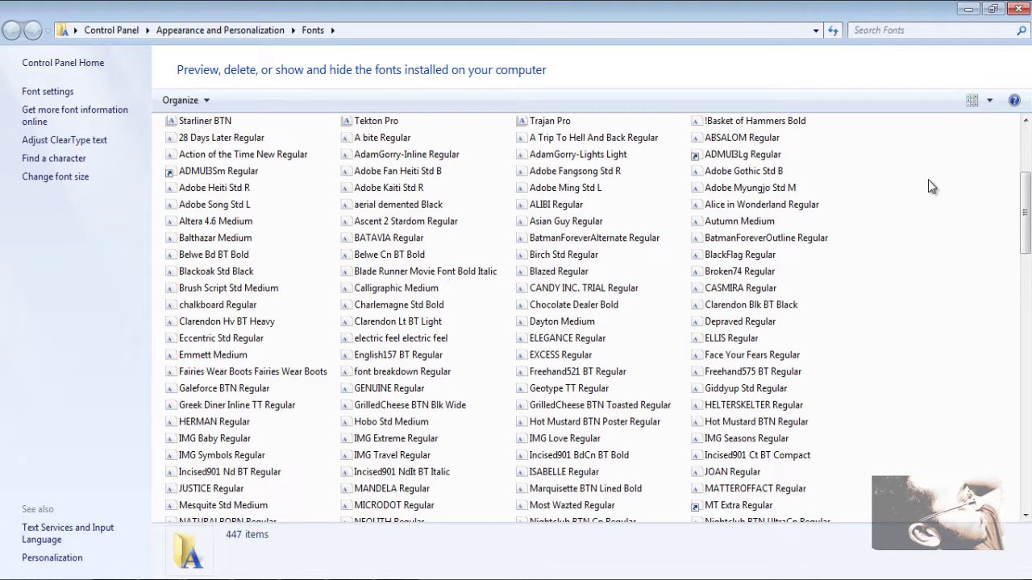
pyautogui.click(1017, 9)
# Step: Close the Zapf Renaissance folder window and scroll through the dafont.com page
pyautogui.click(698, 215)
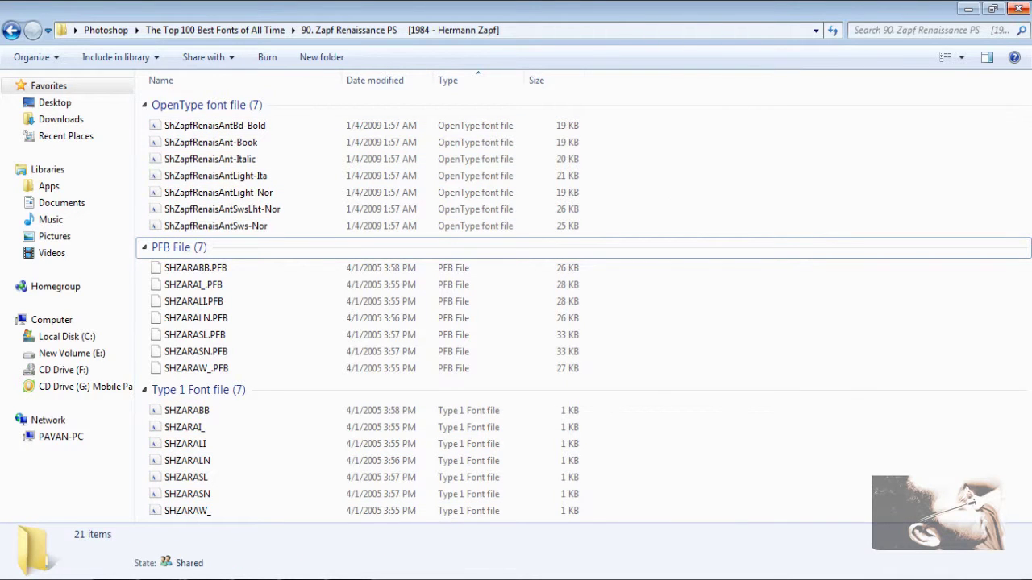
pyautogui.click(1021, 9)
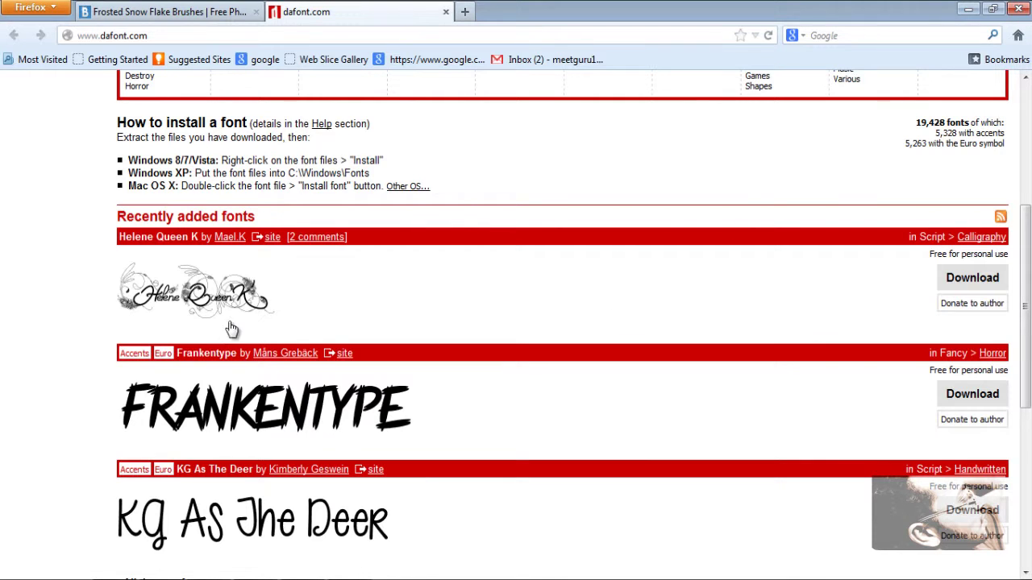
pyautogui.scroll(-5, 234, 327)
pyautogui.scroll(5, 237, 318)
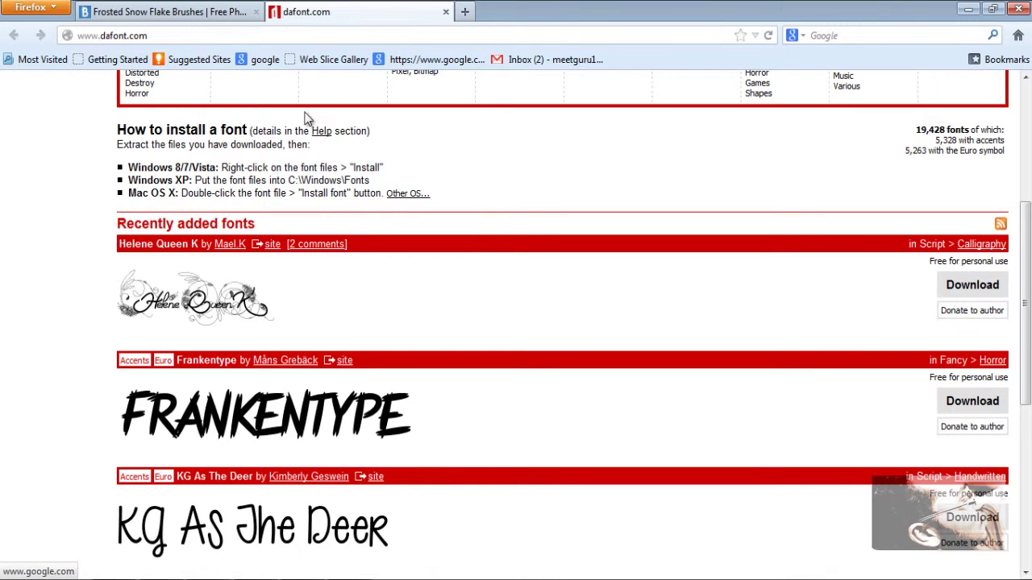
pyautogui.scroll(-4, 540, 339)
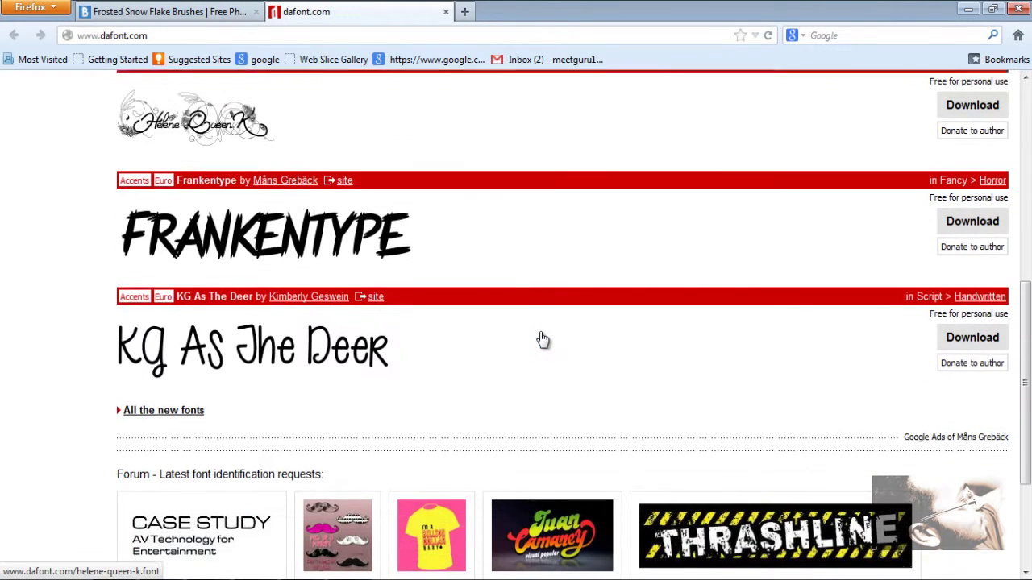
pyautogui.scroll(-4, 532, 356)
pyautogui.scroll(12, 527, 355)
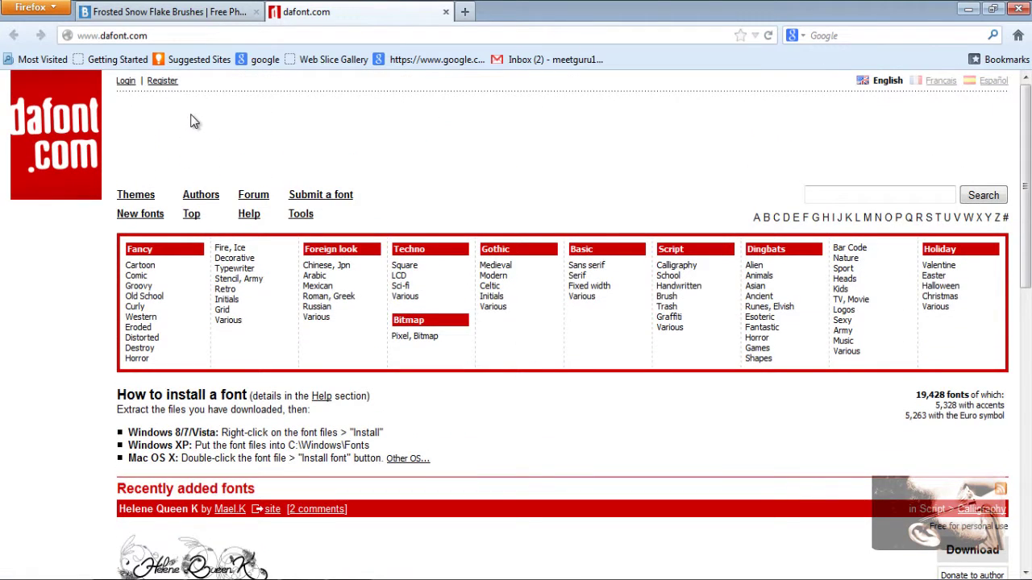
# Step: Switch to the Frosted Snow Flake Brushes tab and minimize Firefox to reveal Photoshop
pyautogui.click(234, 12)
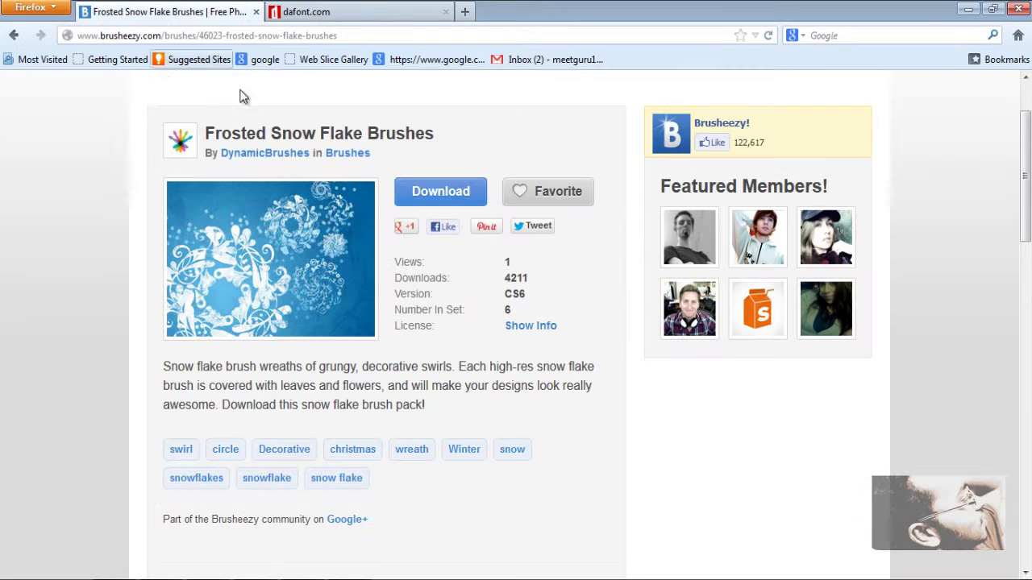
pyautogui.scroll(2, 857, 283)
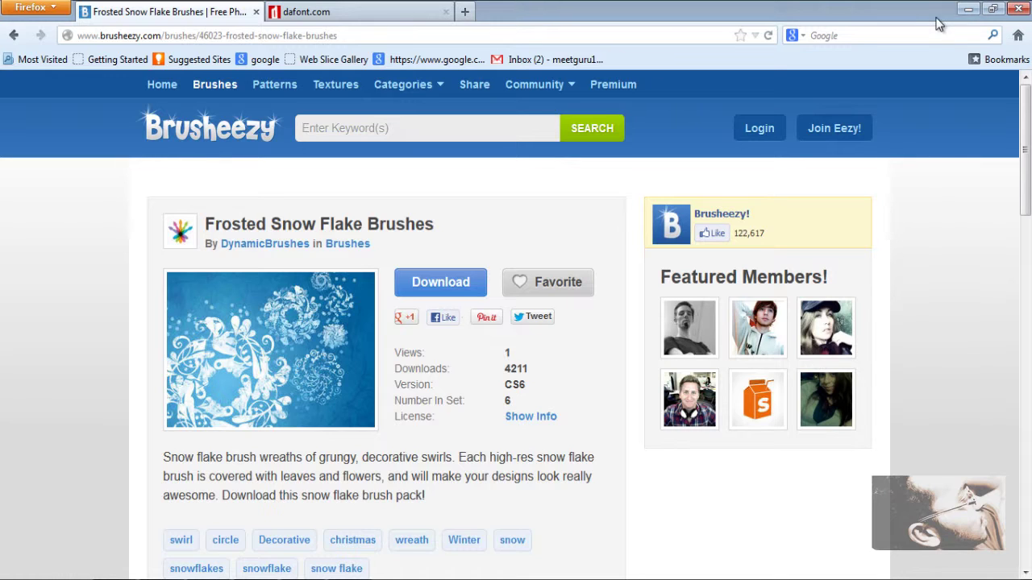
pyautogui.click(968, 9)
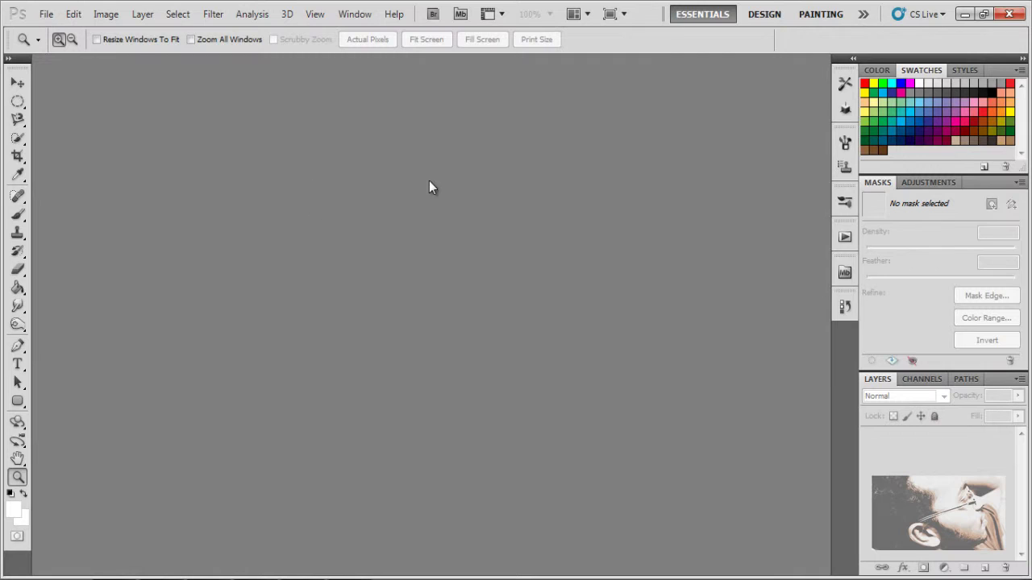
# Step: Create Untitled-1, a white 4 × 6 inch page at 500 pixels/inch, via File > New
pyautogui.click(46, 14)
pyautogui.click(65, 32)
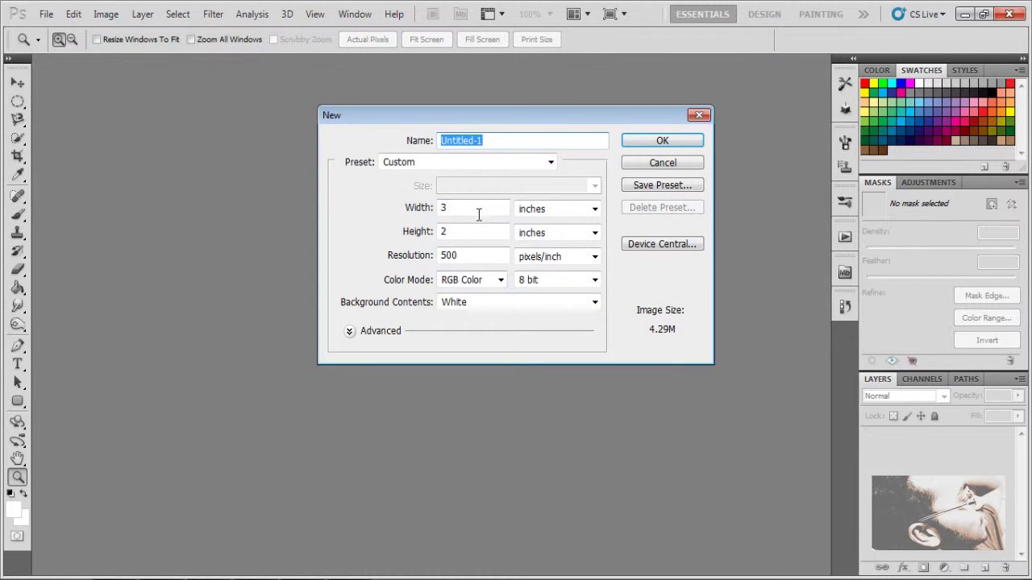
pyautogui.doubleClick(474, 209)
pyautogui.write('6')
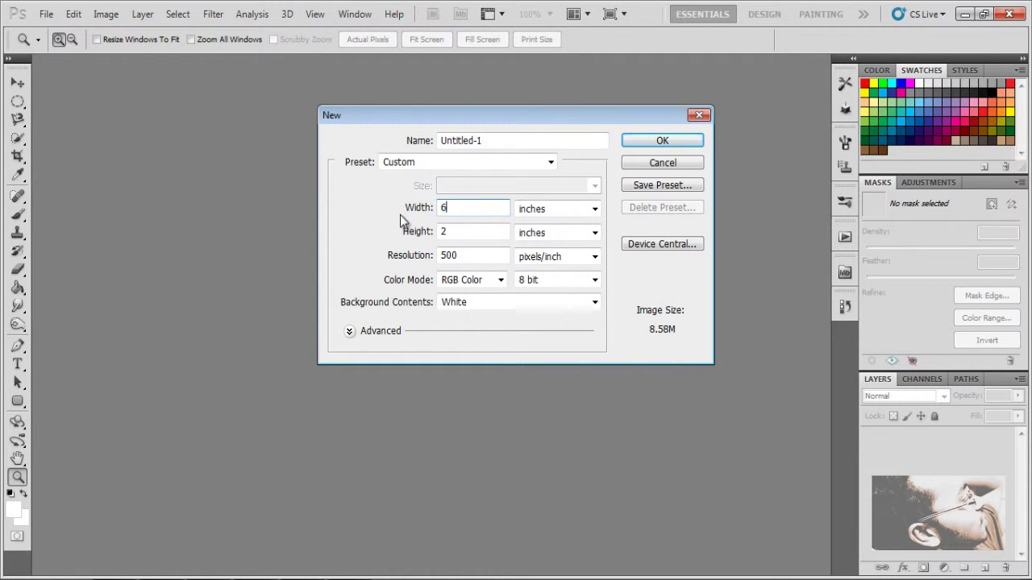
pyautogui.doubleClick(448, 231)
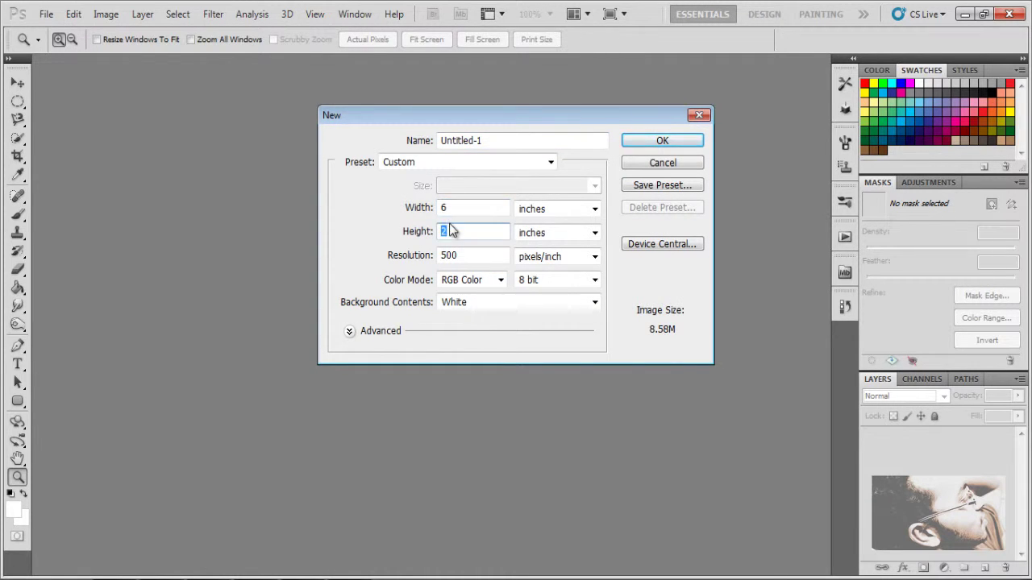
pyautogui.write('6')
pyautogui.doubleClick(474, 208)
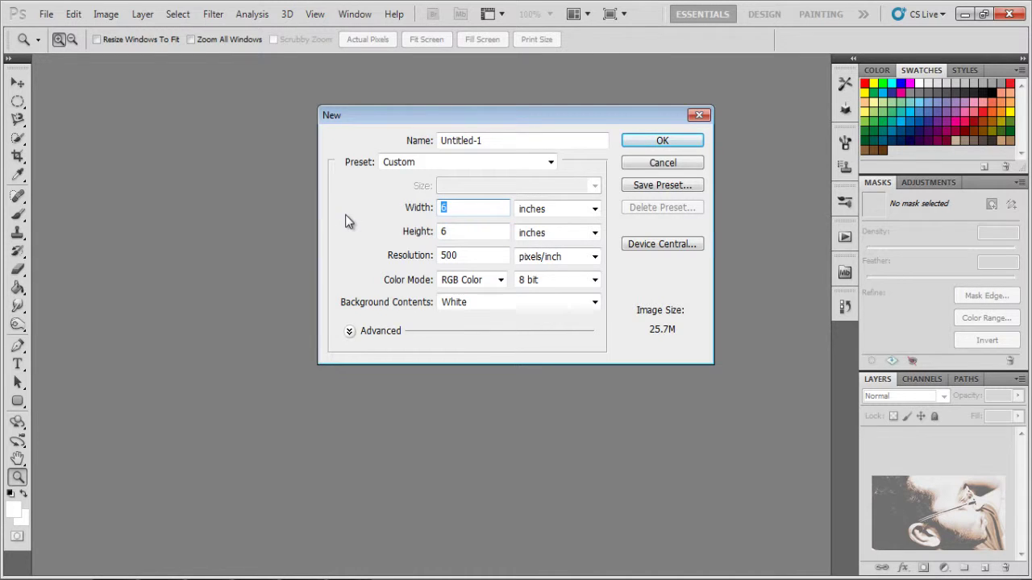
pyautogui.write('4')
pyautogui.click(669, 143)
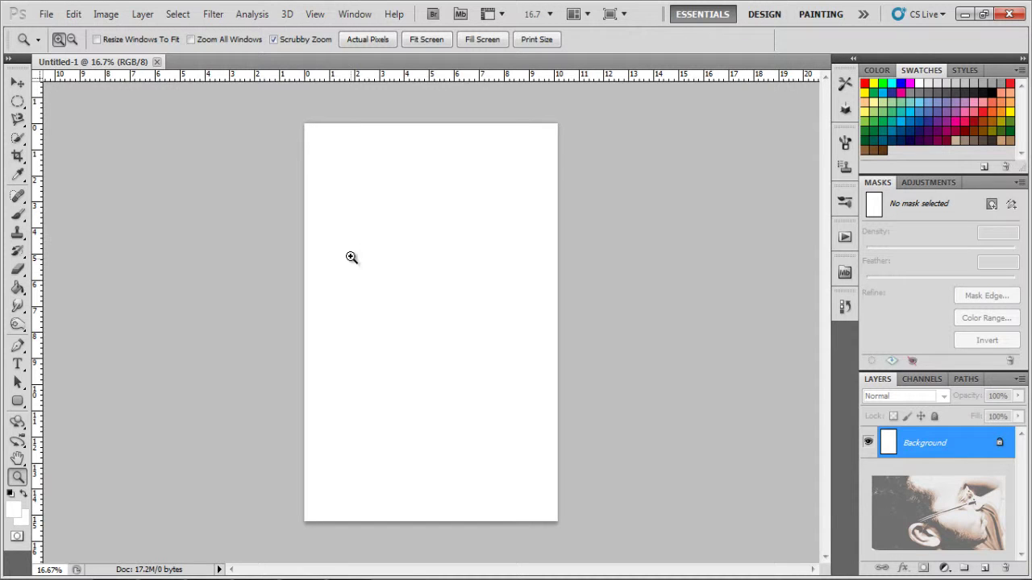
# Step: Zoom into the page, select the Brush tool, browse the brush presets and open their flyout menu
pyautogui.moveTo(351, 259); pyautogui.dragTo(417, 291)
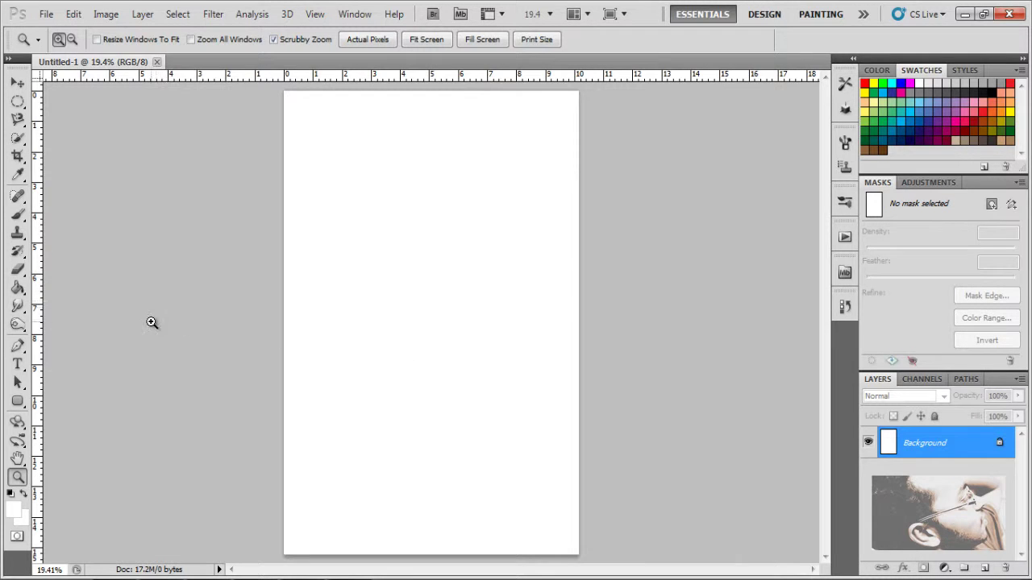
pyautogui.click(18, 216)
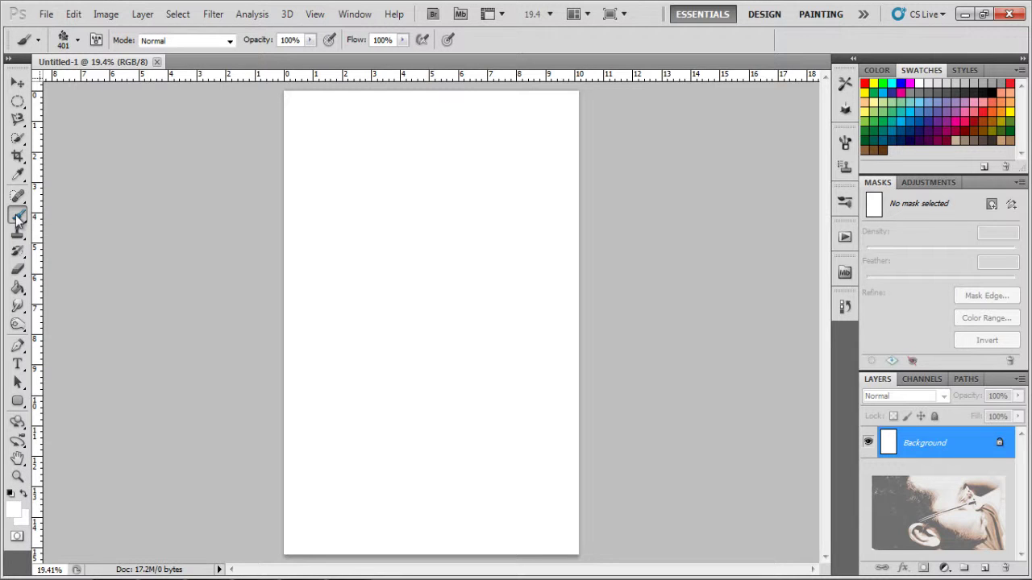
pyautogui.click(77, 39)
pyautogui.scroll(-5, 157, 197)
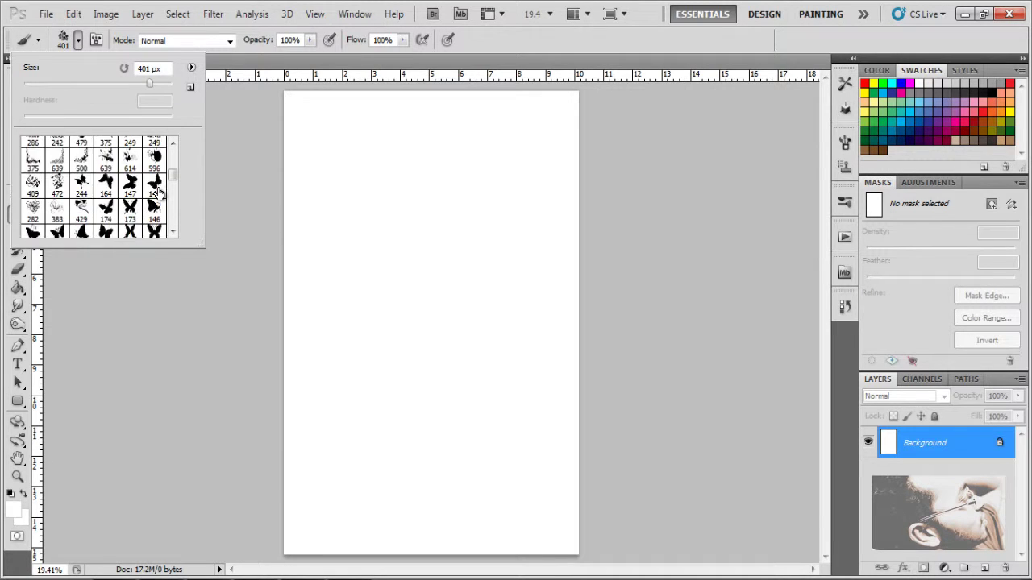
pyautogui.scroll(-8, 157, 200)
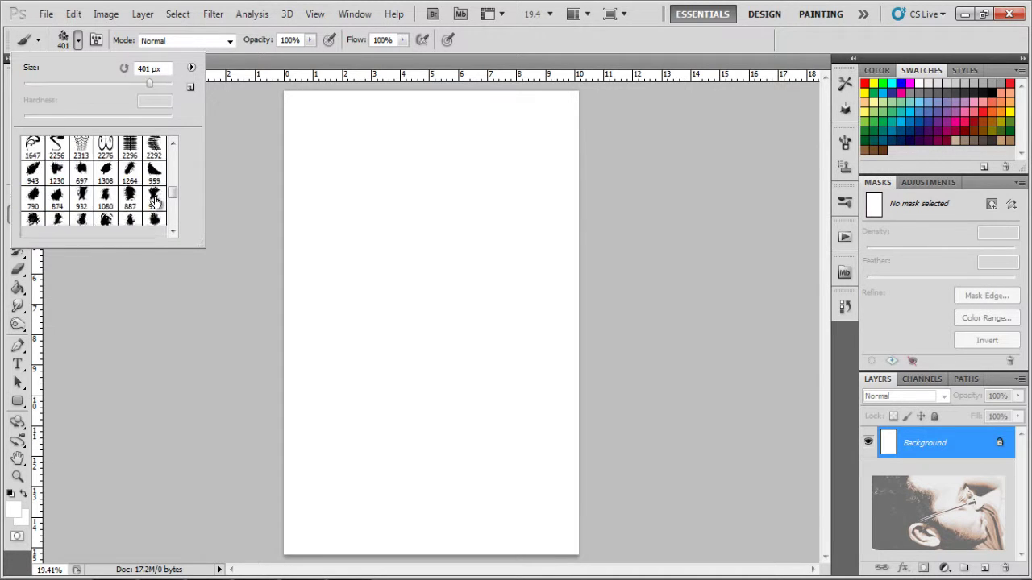
pyautogui.scroll(-10, 158, 201)
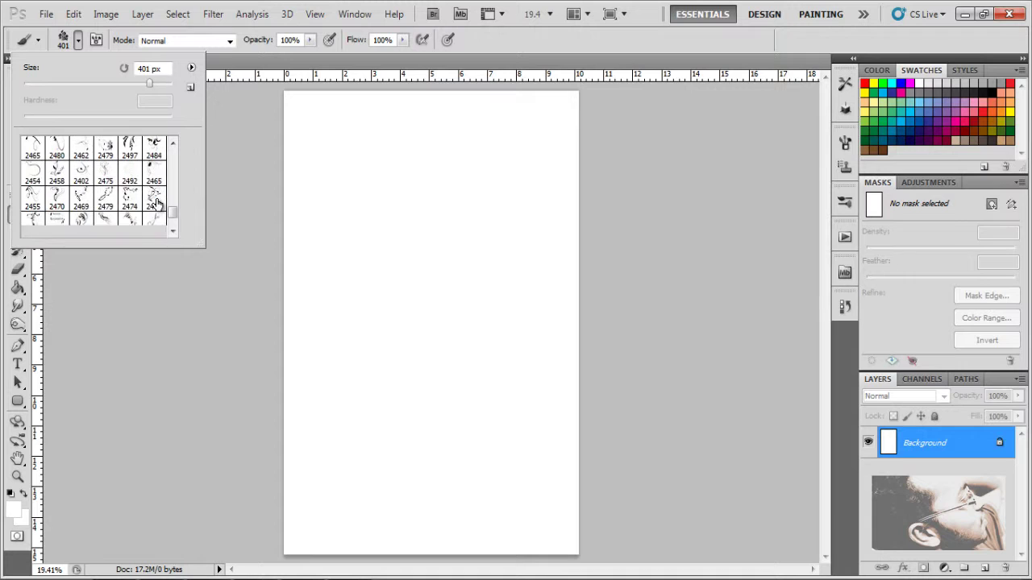
pyautogui.scroll(-2, 157, 203)
pyautogui.scroll(8, 157, 203)
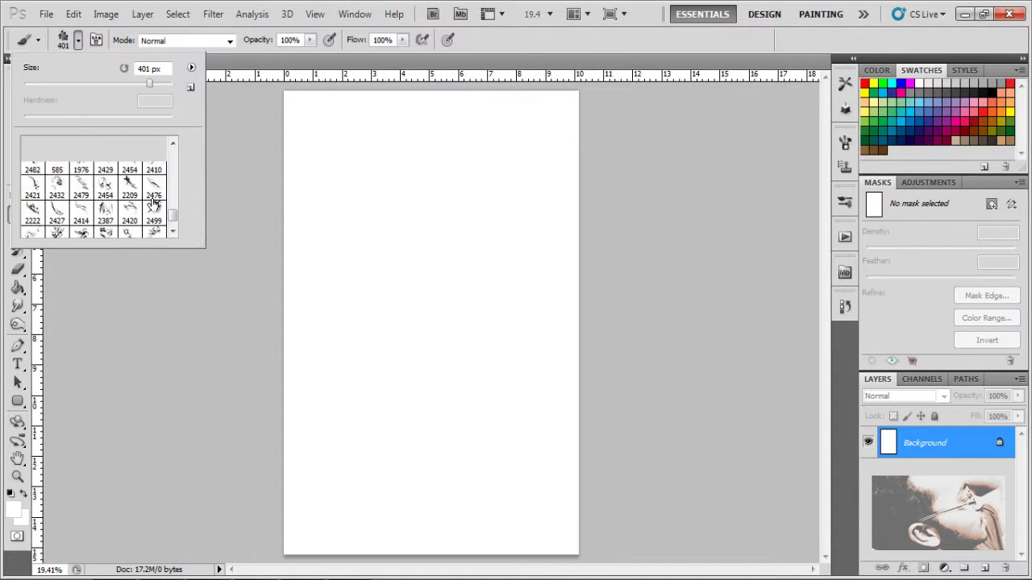
pyautogui.scroll(8, 154, 201)
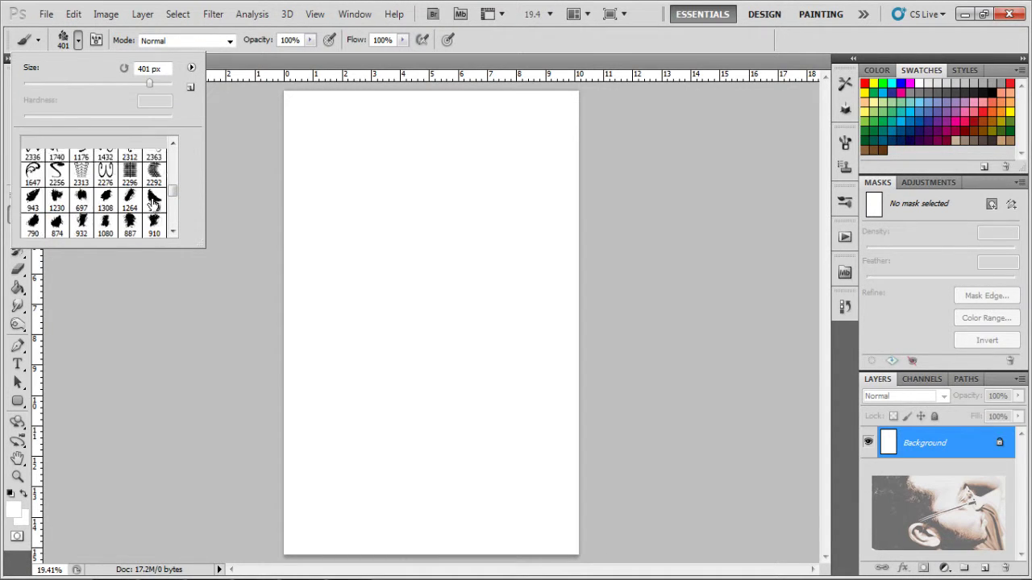
pyautogui.scroll(2, 154, 199)
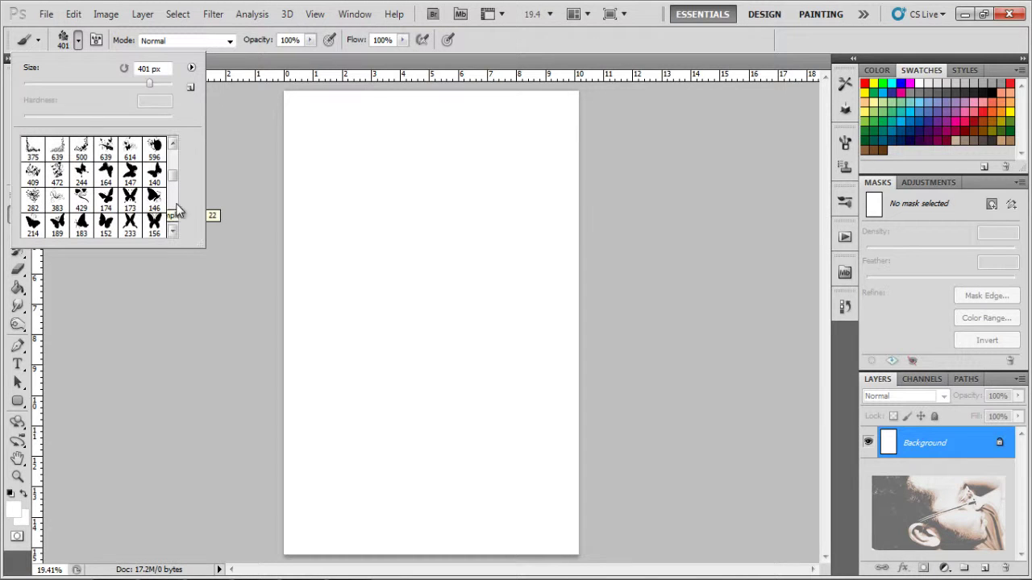
pyautogui.click(192, 69)
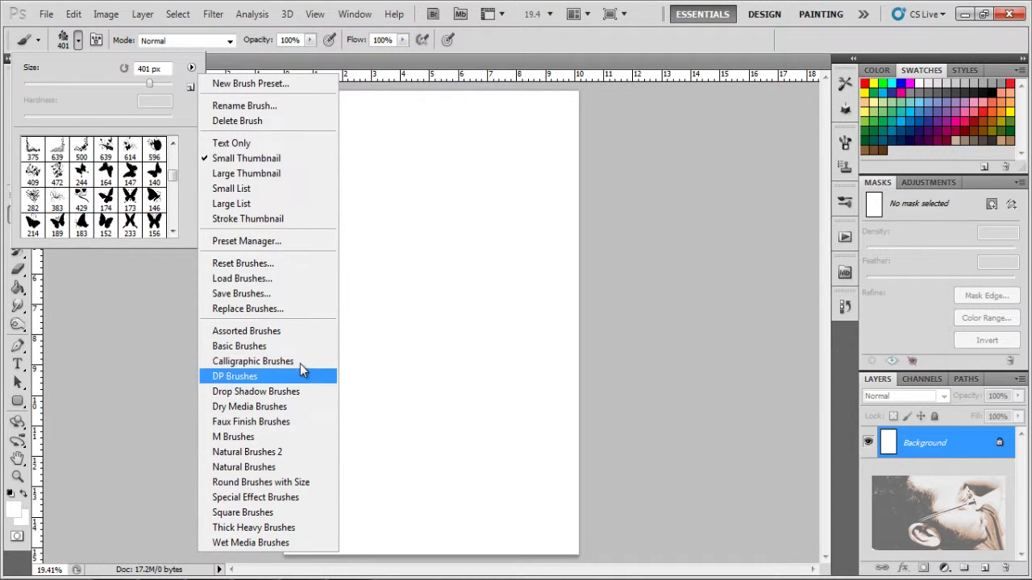
# Step: Use Load Brushes to add the 6_blend brush file from the Brushes folder
pyautogui.click(300, 280)
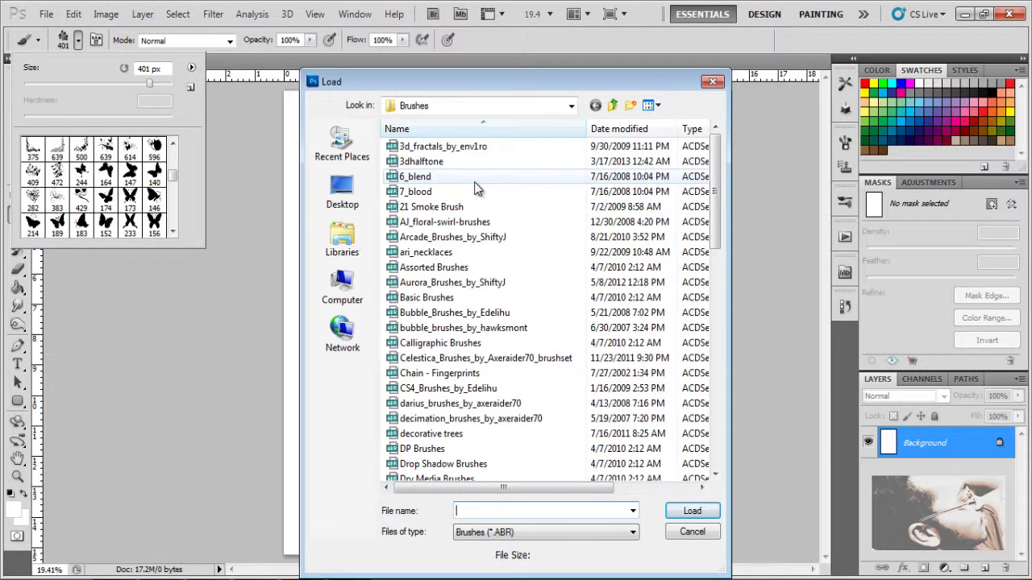
pyautogui.click(475, 183)
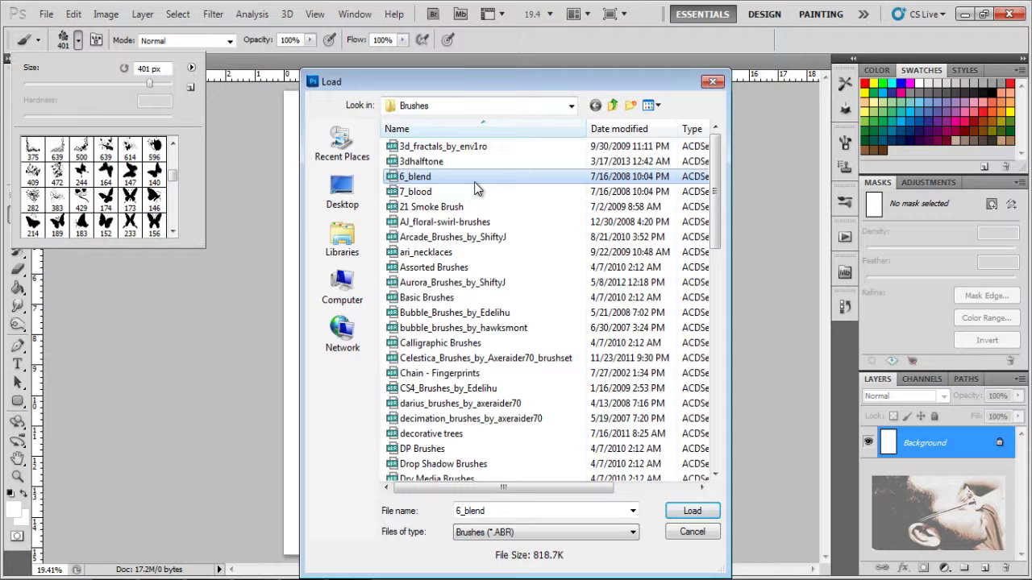
pyautogui.click(425, 179)
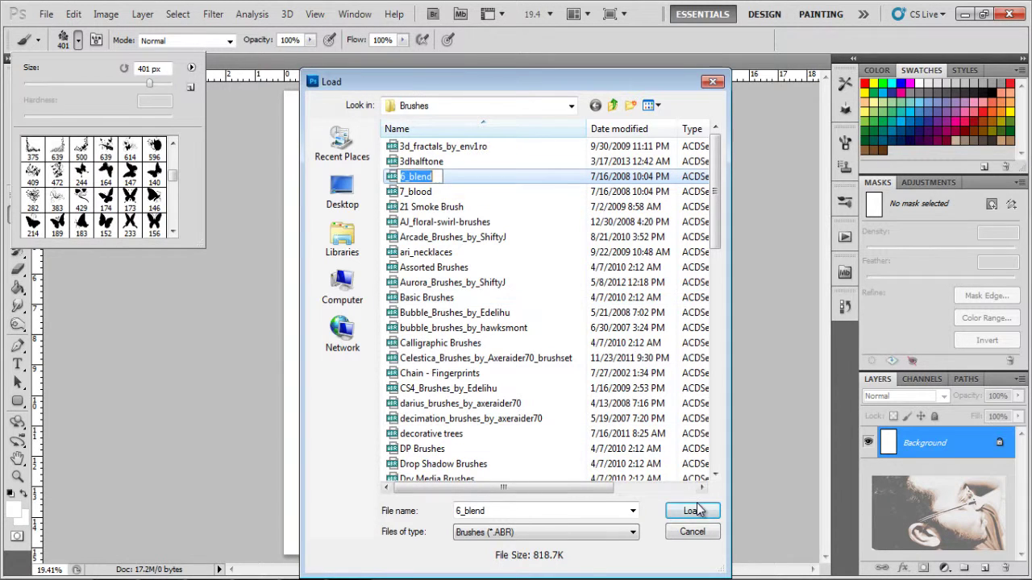
pyautogui.click(530, 175)
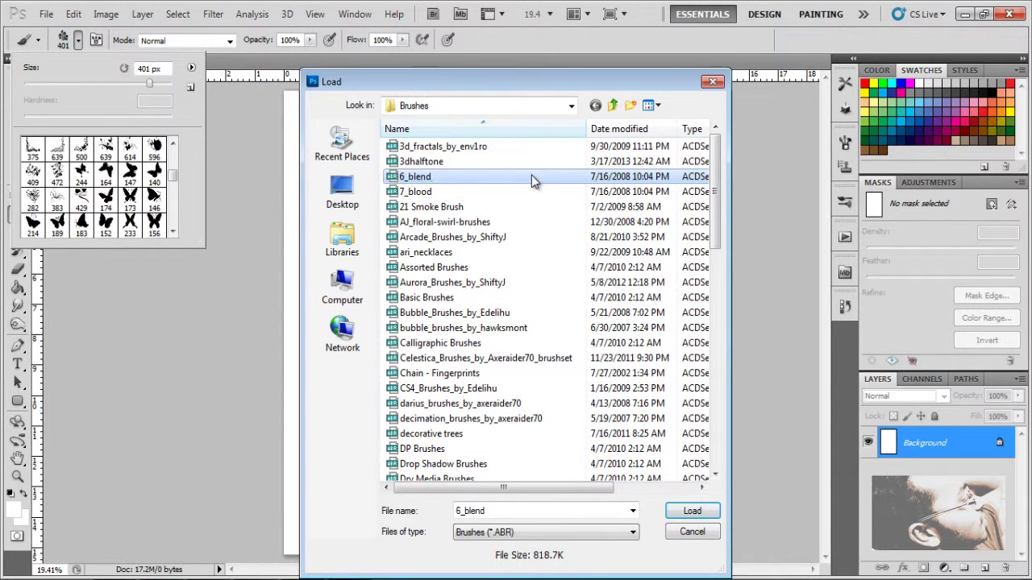
pyautogui.click(706, 510)
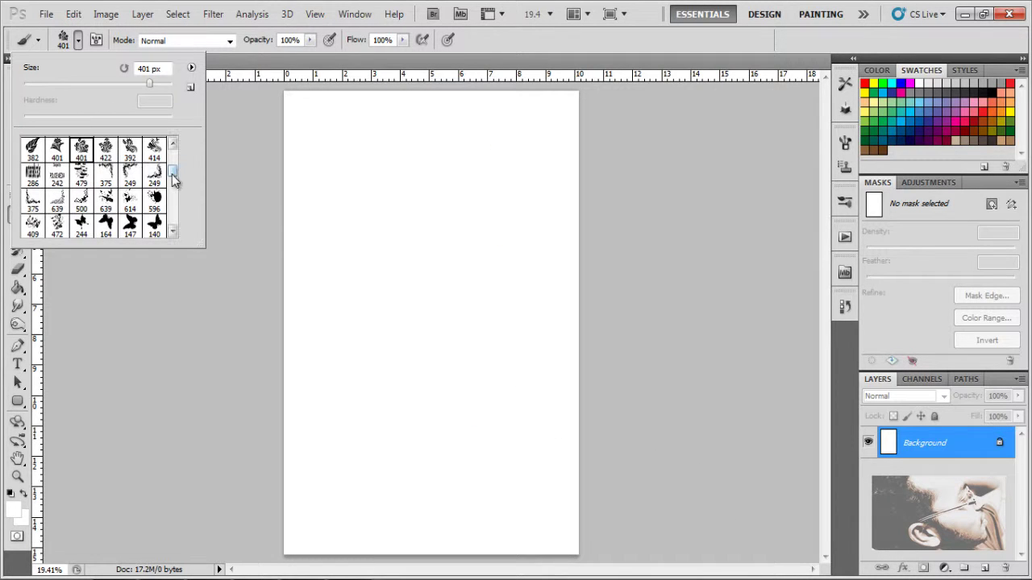
# Step: Choose the 285 px starburst brush from the 6_blend set and paint a test stroke
pyautogui.moveTo(173, 179); pyautogui.dragTo(190, 226)
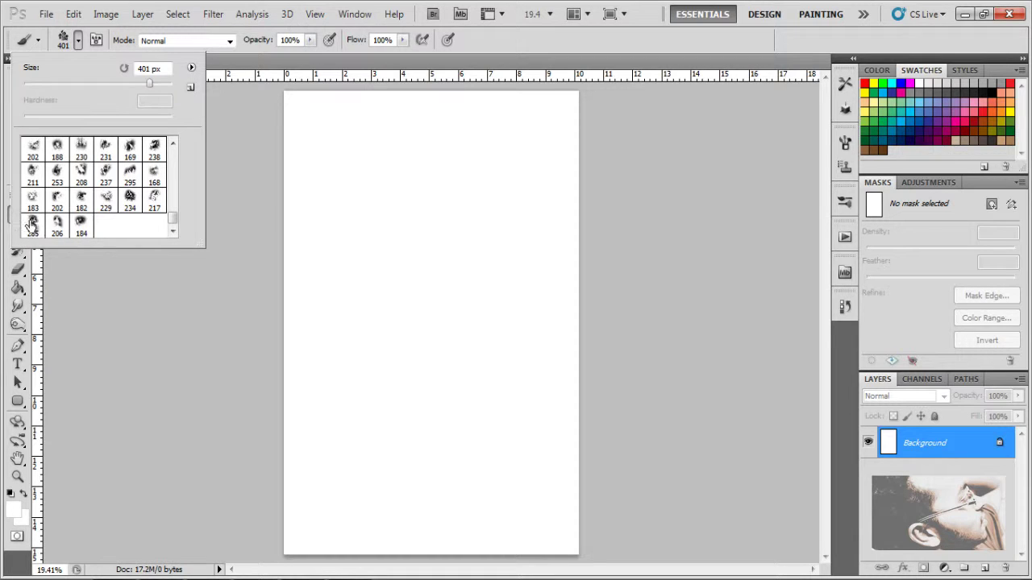
pyautogui.click(33, 224)
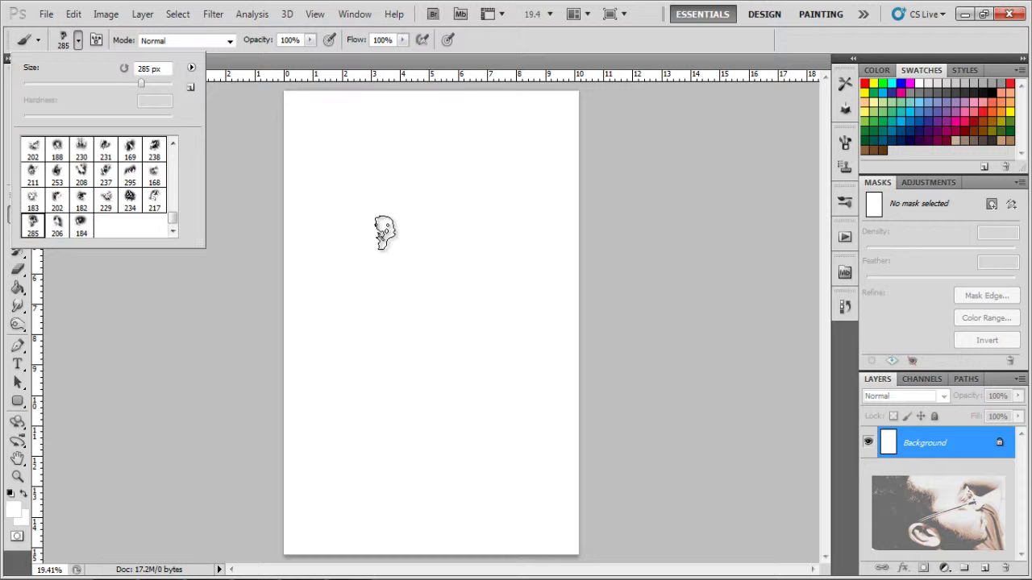
pyautogui.click(78, 45)
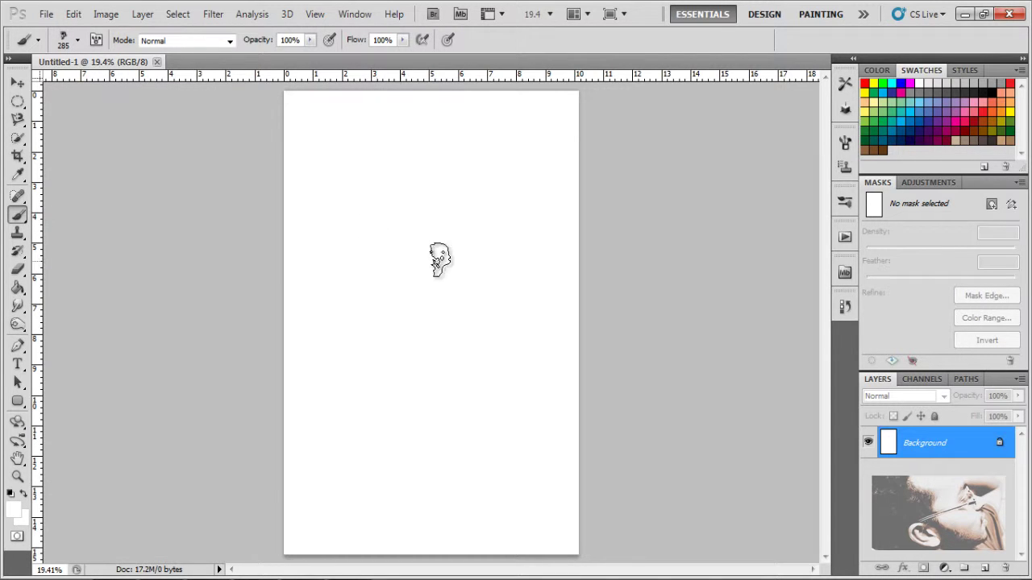
pyautogui.moveTo(467, 272)
pyautogui.mouseDown()
pyautogui.moveTo(337, 334)
pyautogui.moveTo(365, 272)
pyautogui.mouseUp()
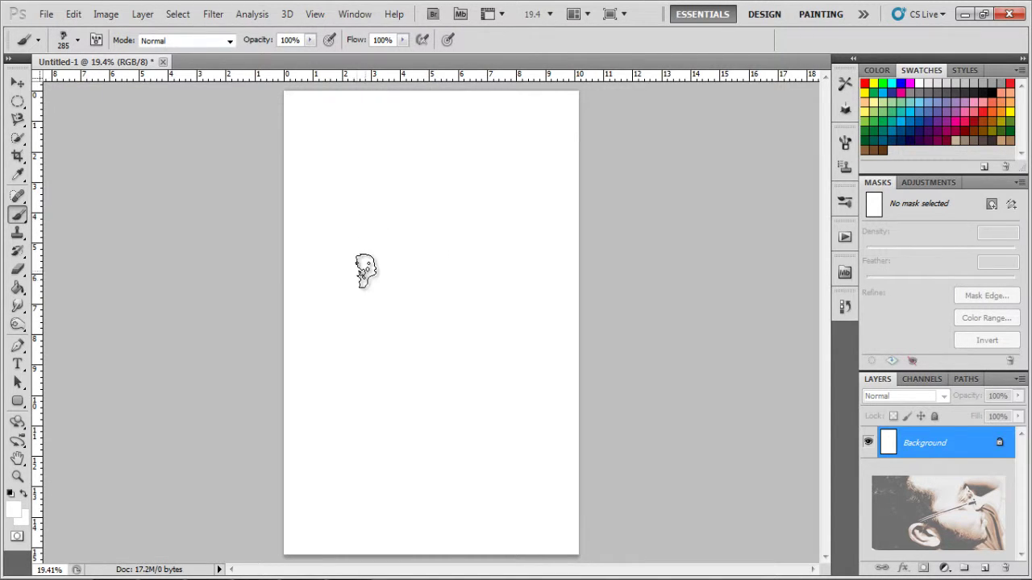
# Step: Set the foreground to bright green #00ff7c and stamp a 500 px starburst near the page centre
pyautogui.click(15, 510)
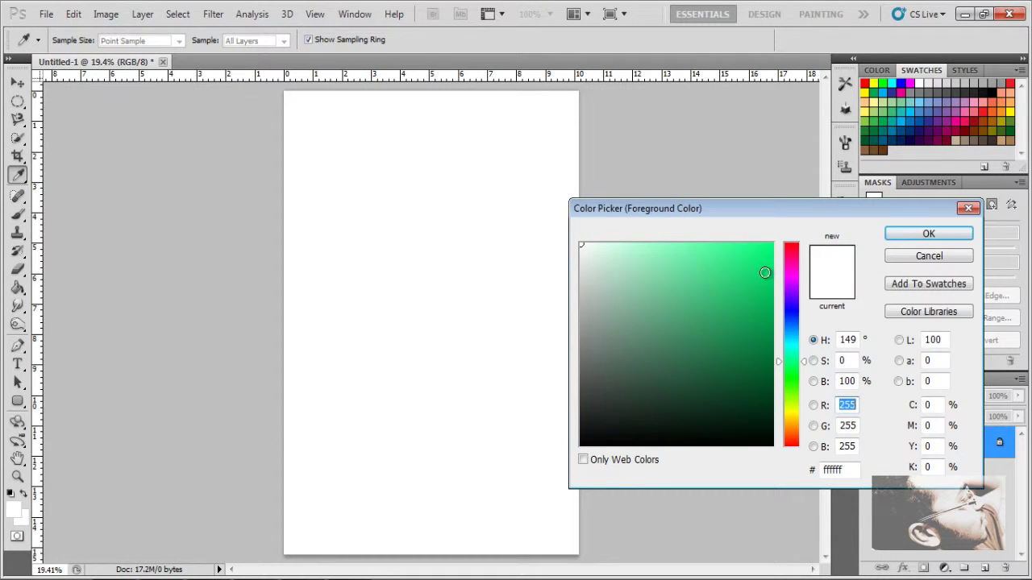
pyautogui.click(772, 298)
pyautogui.moveTo(772, 297); pyautogui.dragTo(776, 243)
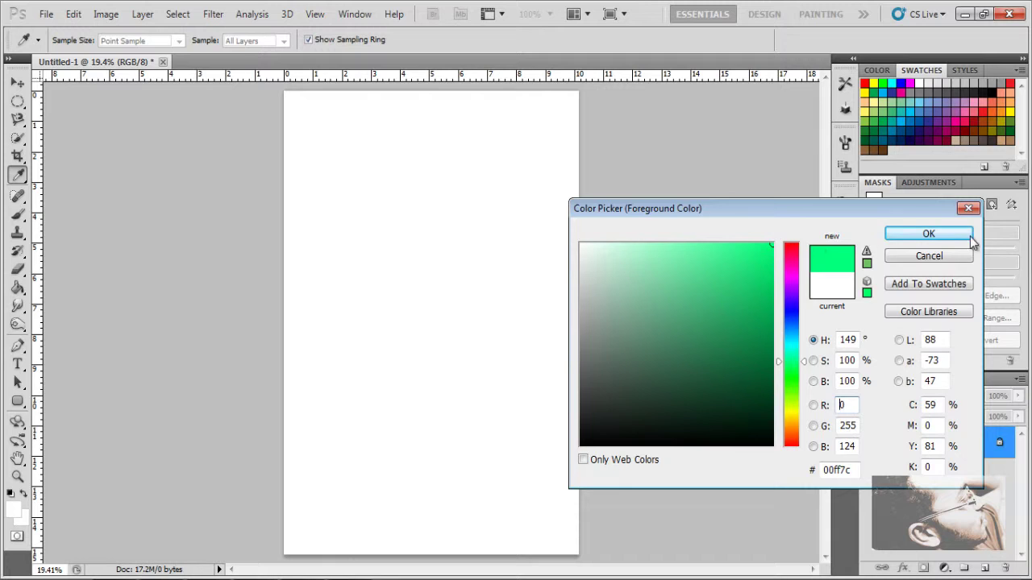
pyautogui.click(956, 233)
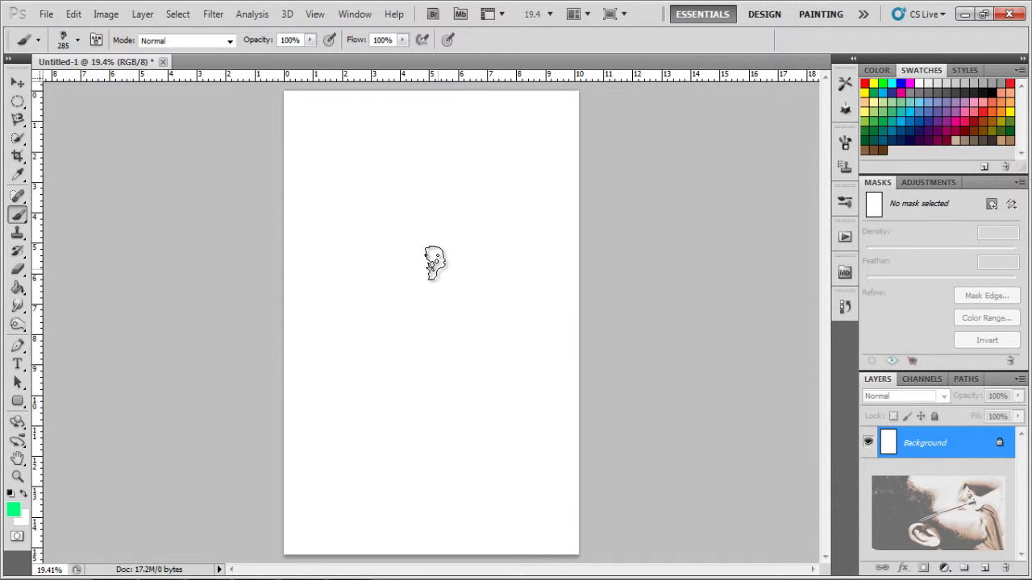
pyautogui.press(']')
pyautogui.press(']')
pyautogui.press(']')
pyautogui.press(']')
pyautogui.press(']')
pyautogui.press(']')
pyautogui.press(']')
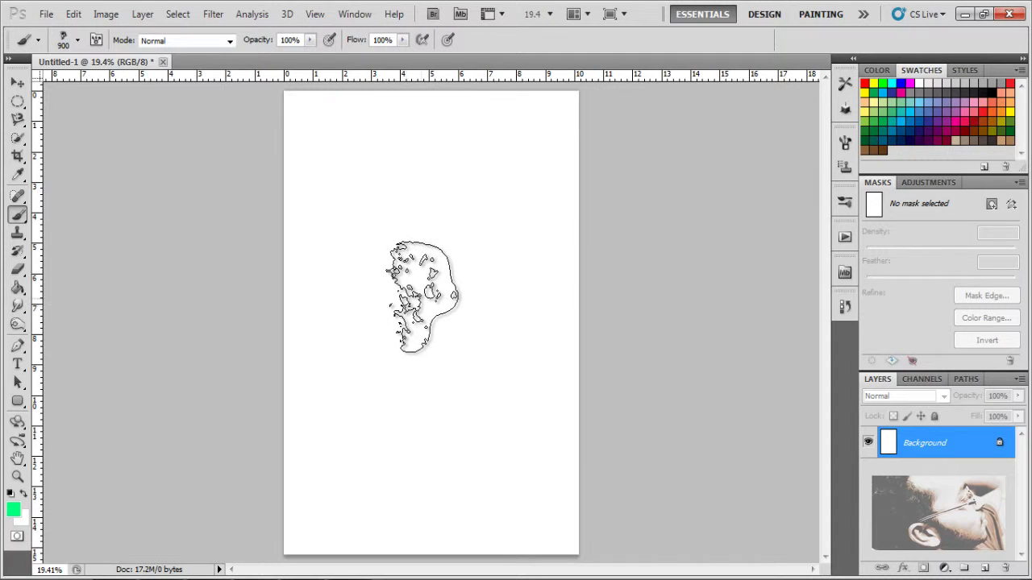
pyautogui.click(432, 293)
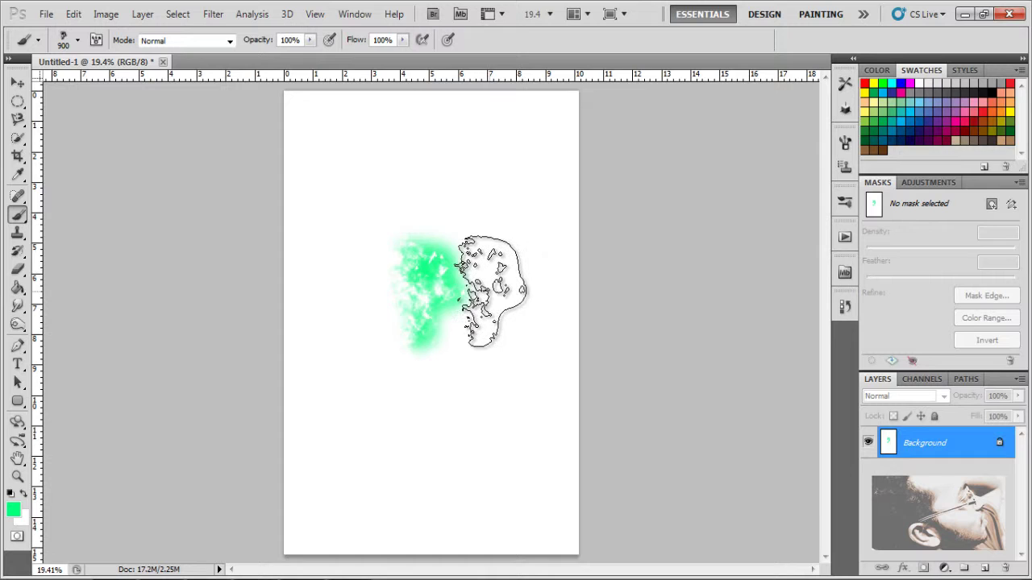
# Step: Switch to the 234 brush preset and enlarge it to 700 px
pyautogui.click(78, 41)
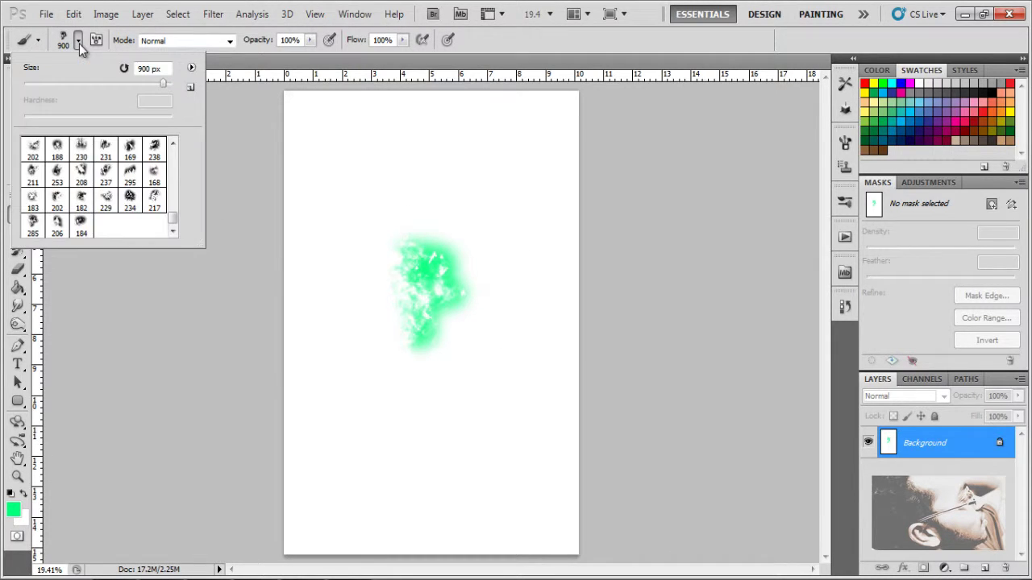
pyautogui.click(130, 197)
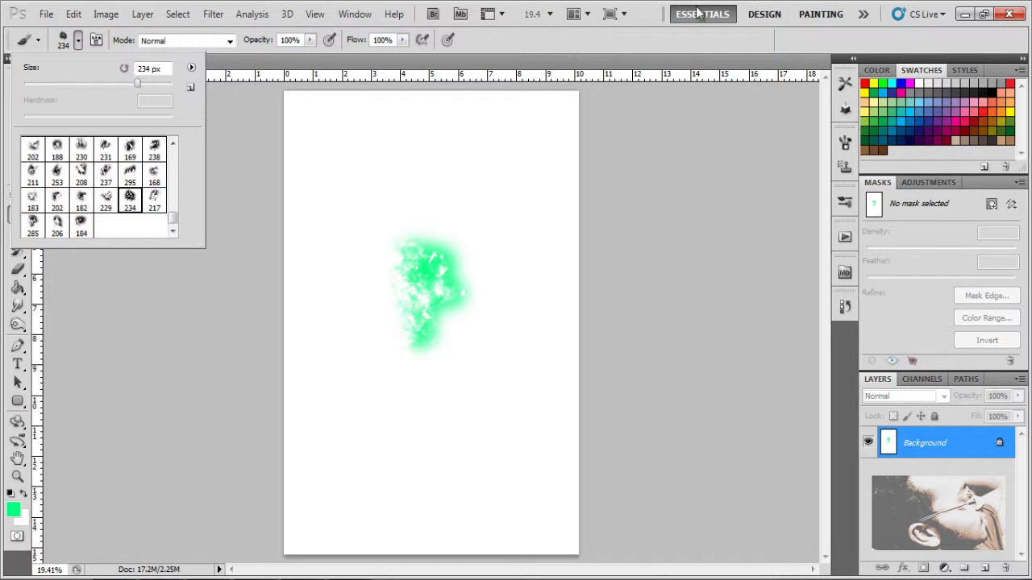
pyautogui.click(645, 50)
pyautogui.press(']')
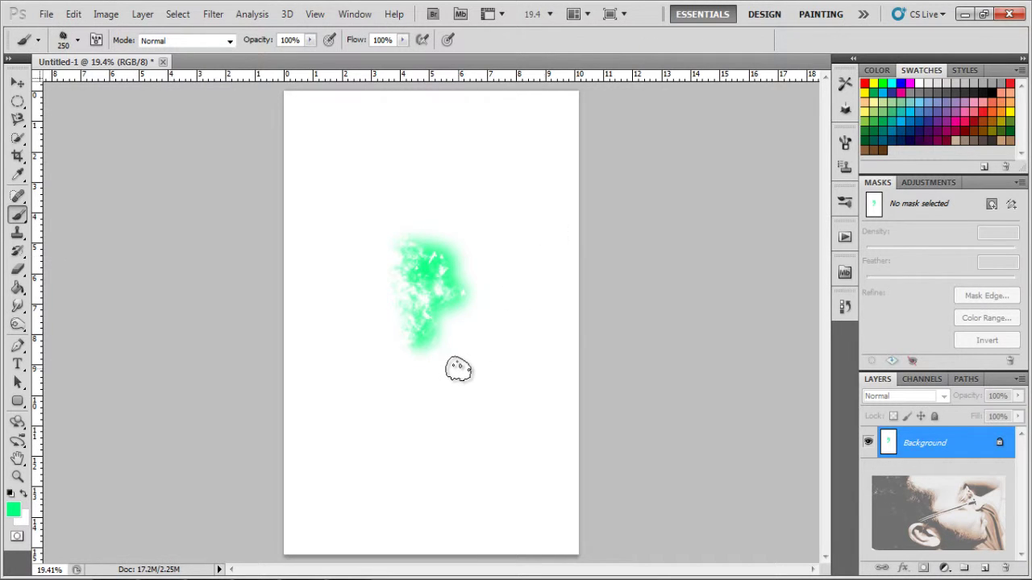
pyautogui.press(']')
pyautogui.press(']')
pyautogui.press(']')
pyautogui.press(']')
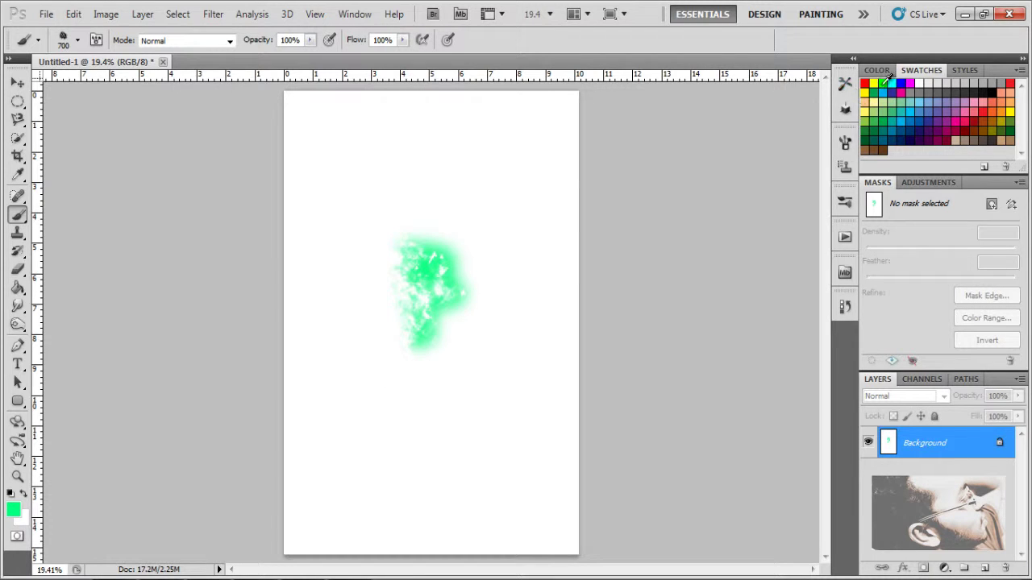
# Step: Stamp a red 900 px starburst left of the green one
pyautogui.click(864, 83)
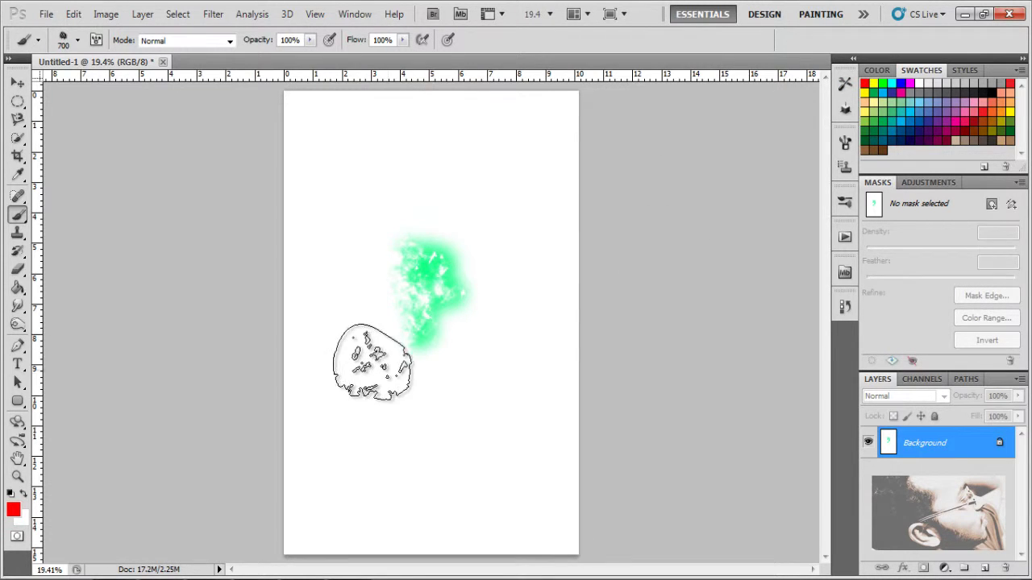
pyautogui.press(']')
pyautogui.press(']')
pyautogui.click(382, 304)
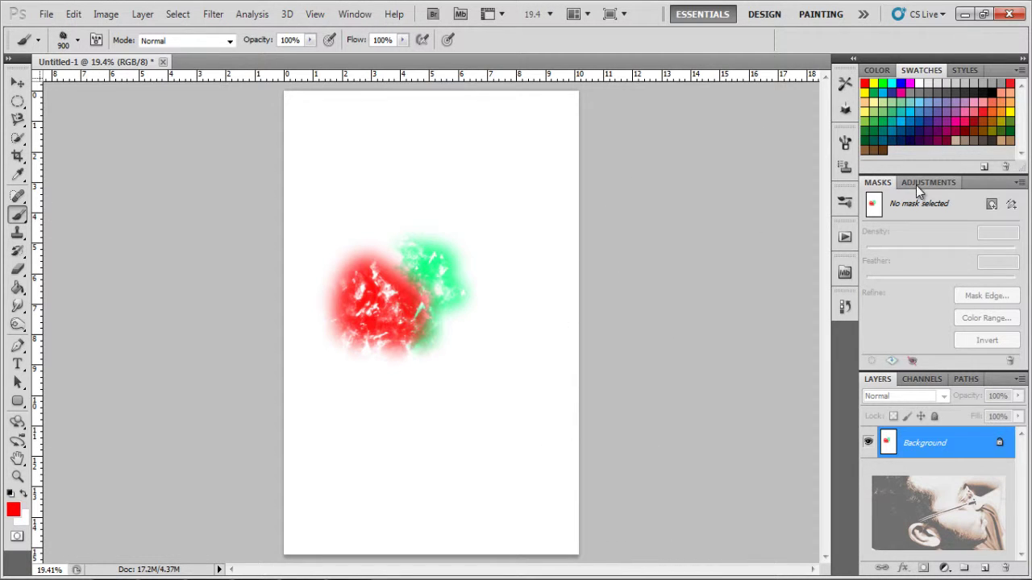
# Step: With brush 217 in yellow, stamp a large starburst above the red and green
pyautogui.click(78, 40)
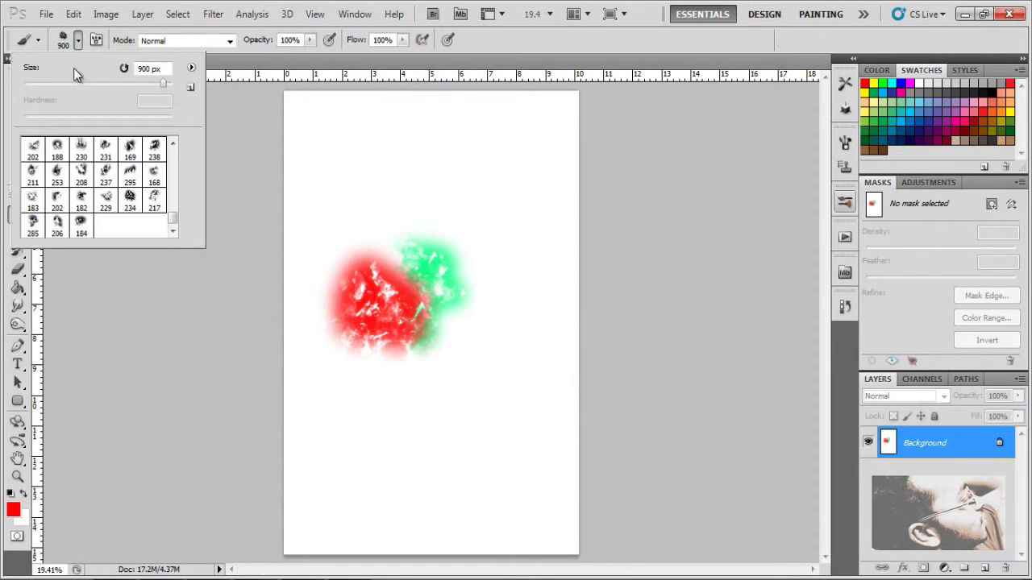
pyautogui.click(153, 202)
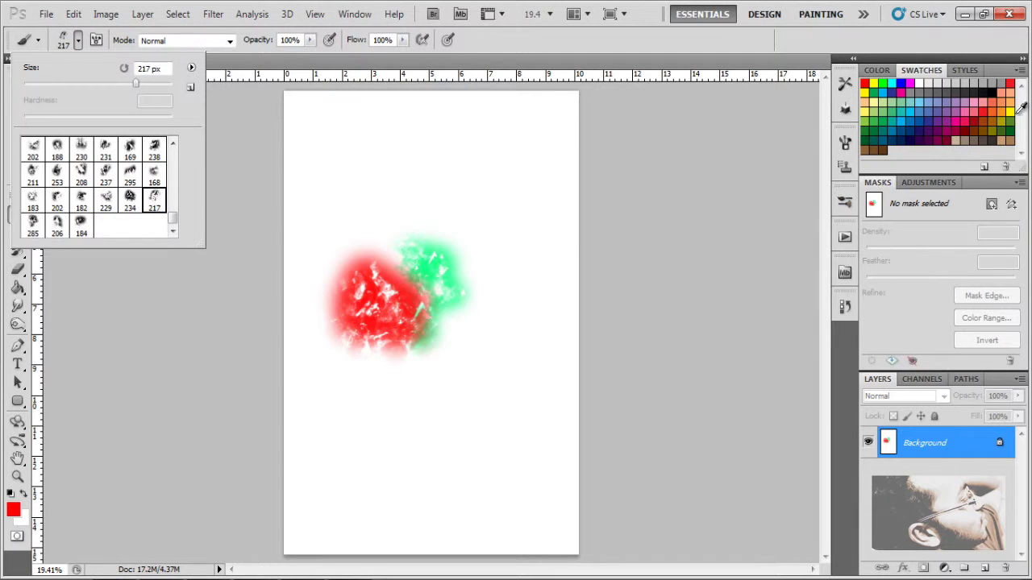
pyautogui.click(1012, 112)
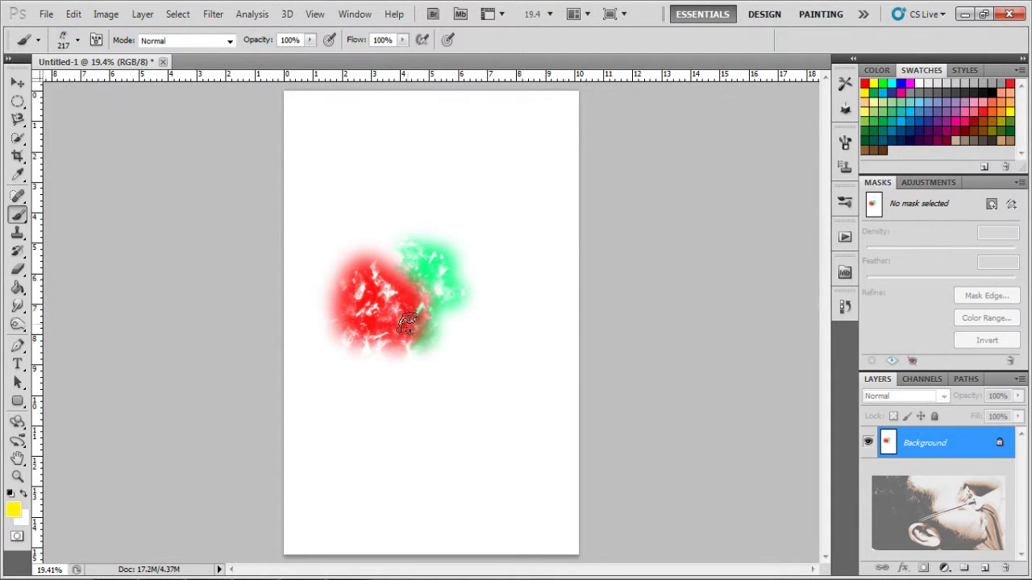
pyautogui.press(']')
pyautogui.press(']')
pyautogui.press(']')
pyautogui.press(']')
pyautogui.press(']')
pyautogui.press(']')
pyautogui.press(']')
pyautogui.press(']')
pyautogui.press(']')
pyautogui.press(']')
pyautogui.press(']')
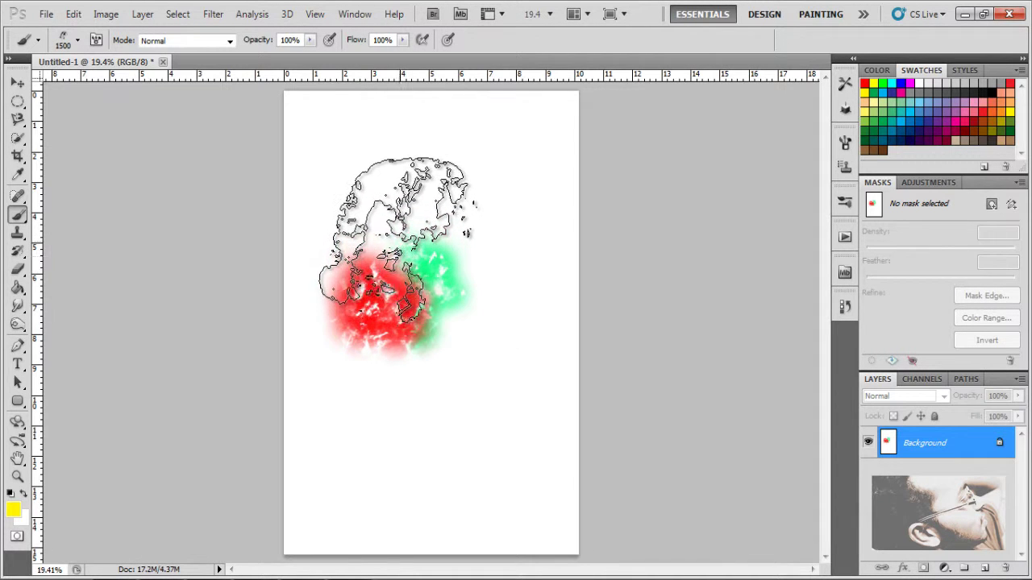
pyautogui.click(403, 262)
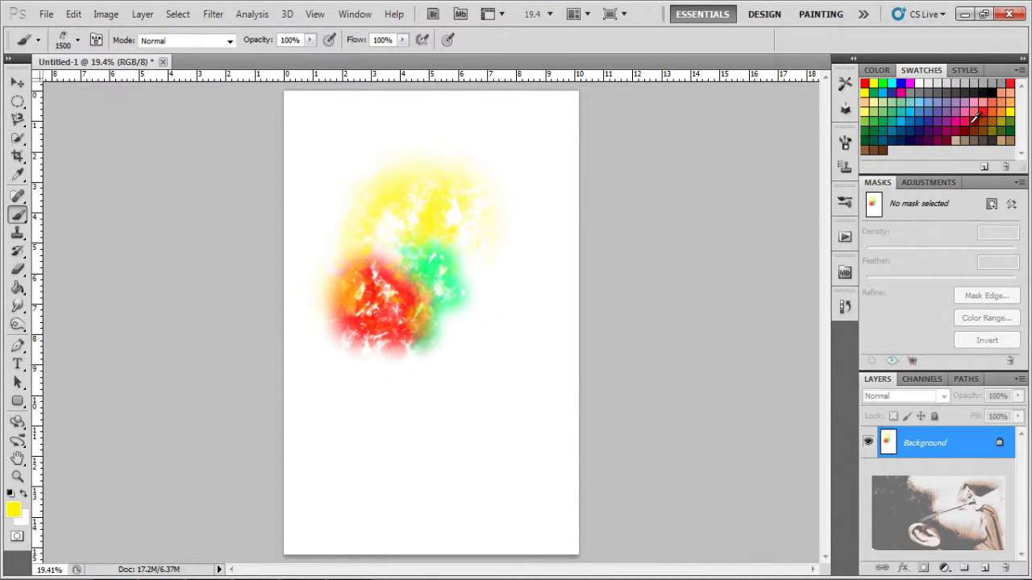
# Step: Stamp a pink 1300 px starburst below the green one using brush 230
pyautogui.click(968, 120)
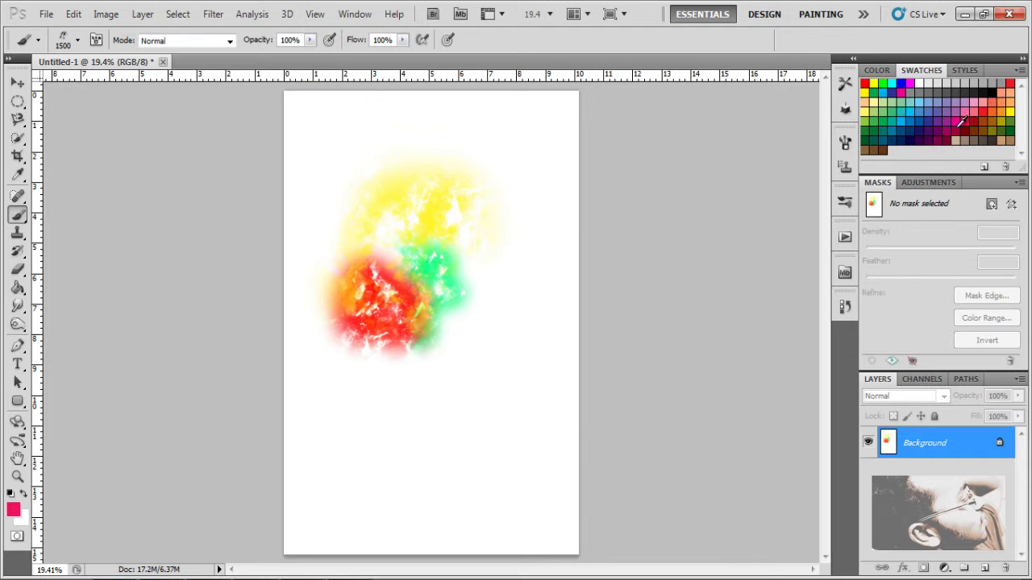
pyautogui.click(79, 40)
pyautogui.scroll(-3, 117, 179)
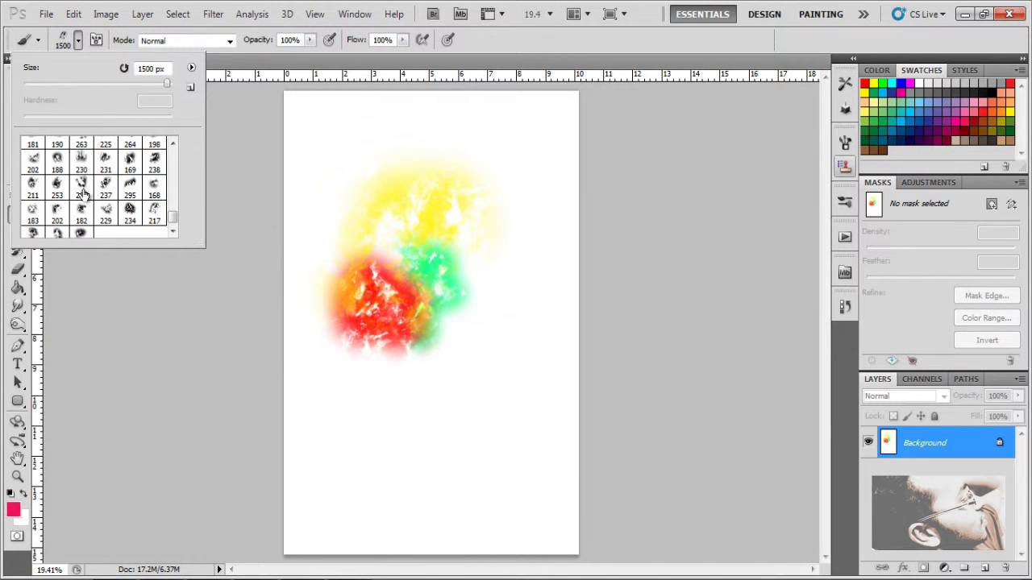
pyautogui.click(81, 161)
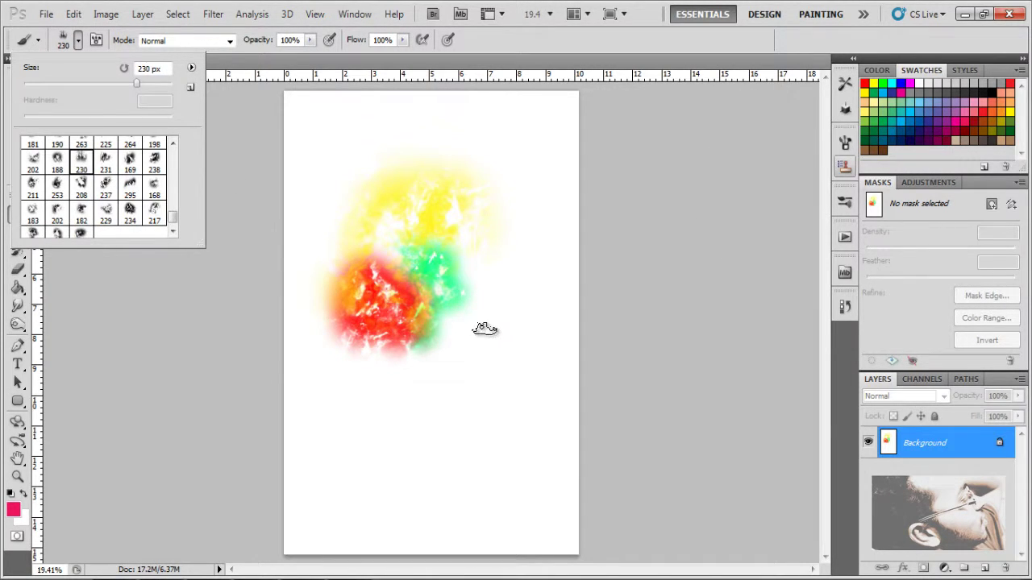
pyautogui.press('Return')
pyautogui.press(']')
pyautogui.press(']')
pyautogui.press(']')
pyautogui.press(']')
pyautogui.press(']')
pyautogui.press(']')
pyautogui.press(']')
pyautogui.press(']')
pyautogui.press(']')
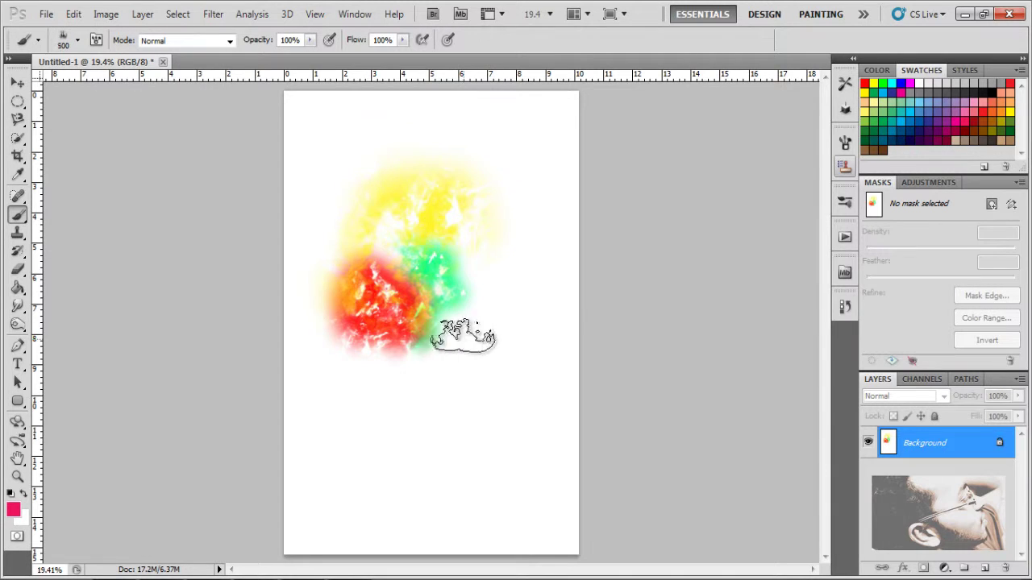
pyautogui.press(']')
pyautogui.press(']')
pyautogui.press(']')
pyautogui.click(474, 345)
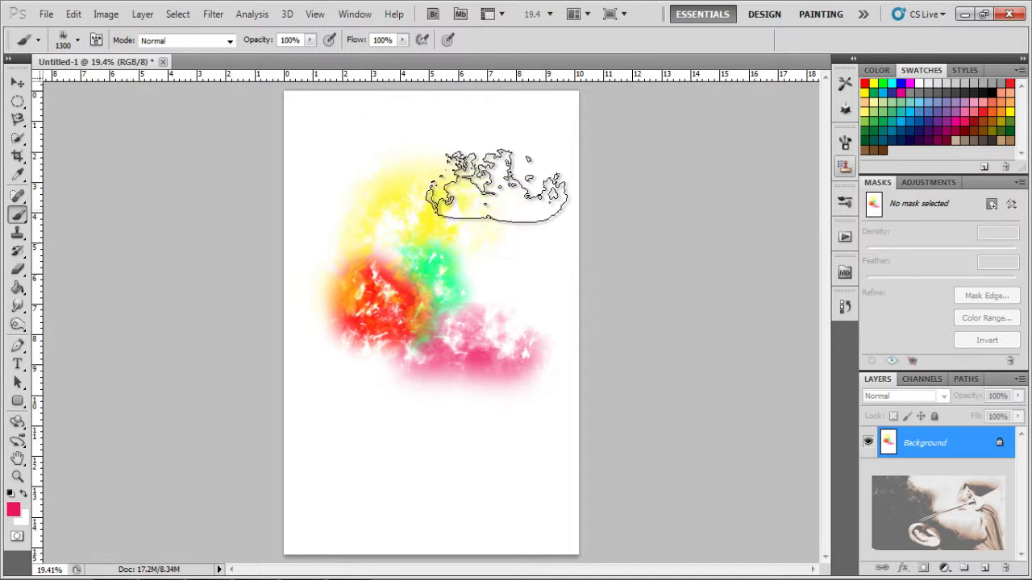
# Step: Select brush 238 with dark green as the painting colour
pyautogui.click(79, 41)
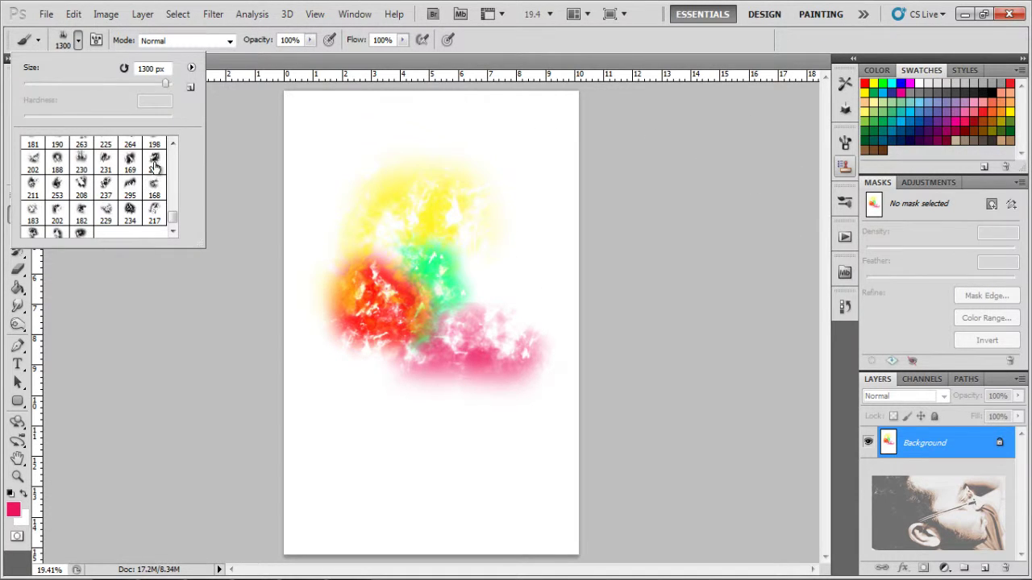
pyautogui.click(155, 164)
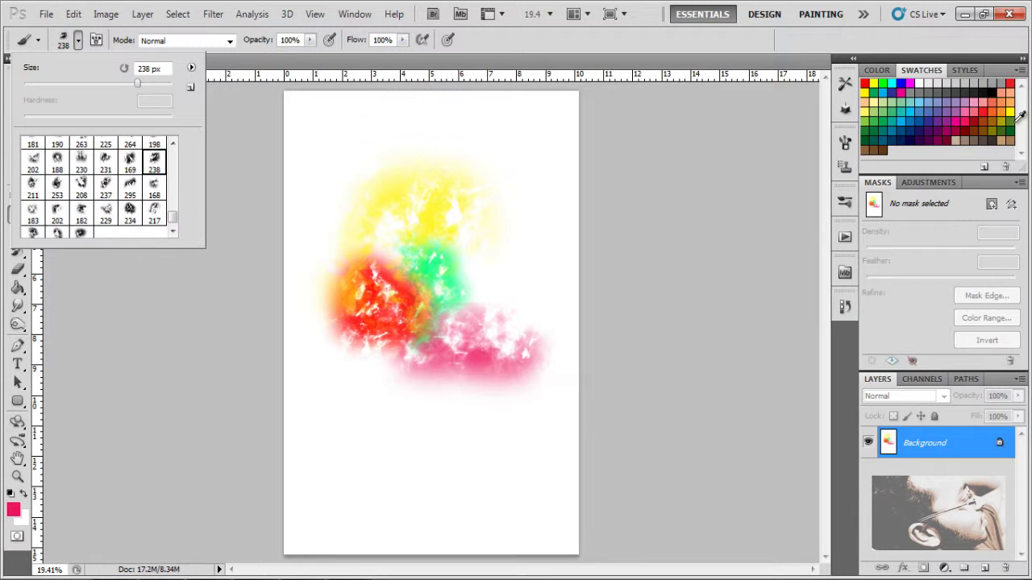
pyautogui.click(1017, 128)
# Step: Stamp a 1000 px dark green starburst right of the yellow, discarding a small trial dab
pyautogui.press('[')
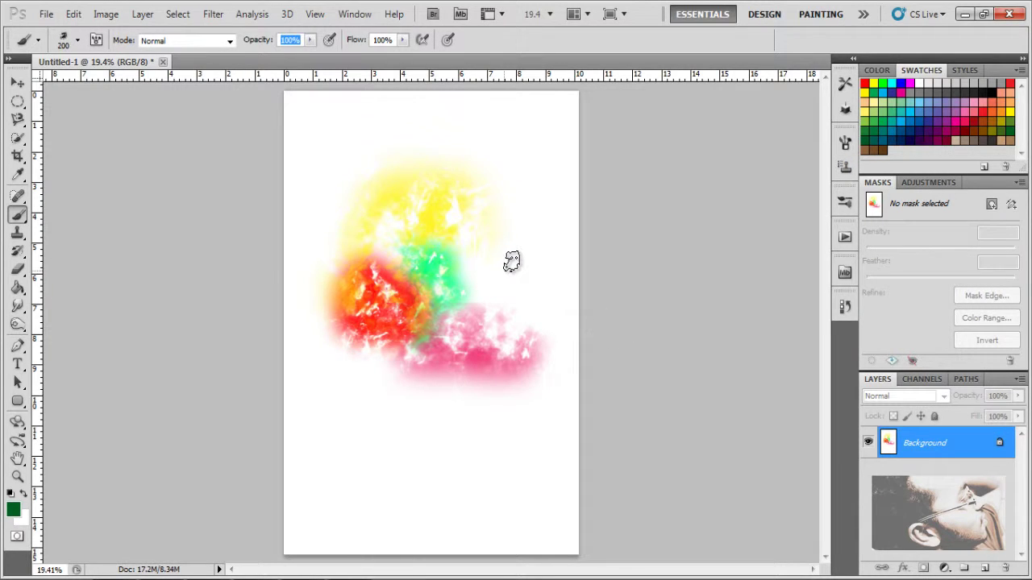
pyautogui.click(406, 212)
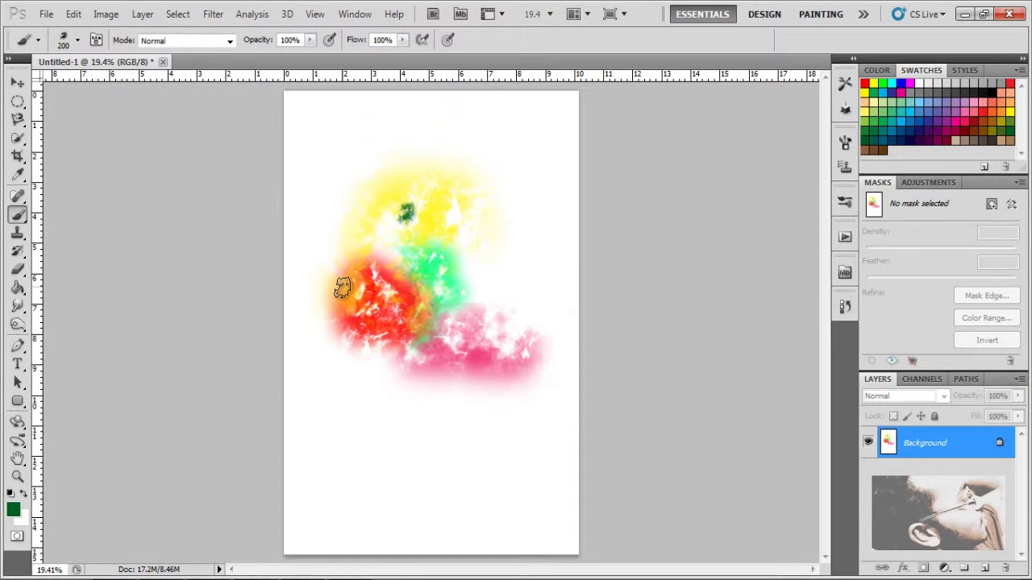
pyautogui.hotkey('ctrl', 'z')
pyautogui.press(']')
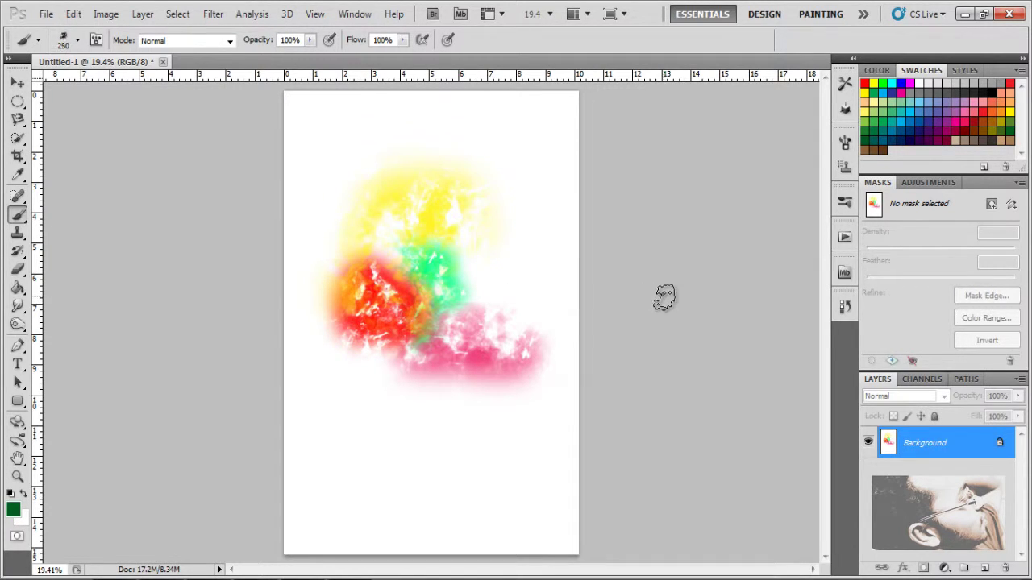
pyautogui.press(']')
pyautogui.press(']')
pyautogui.press(']')
pyautogui.press(']')
pyautogui.press(']')
pyautogui.press(']')
pyautogui.press(']')
pyautogui.press(']')
pyautogui.press(']')
pyautogui.press(']')
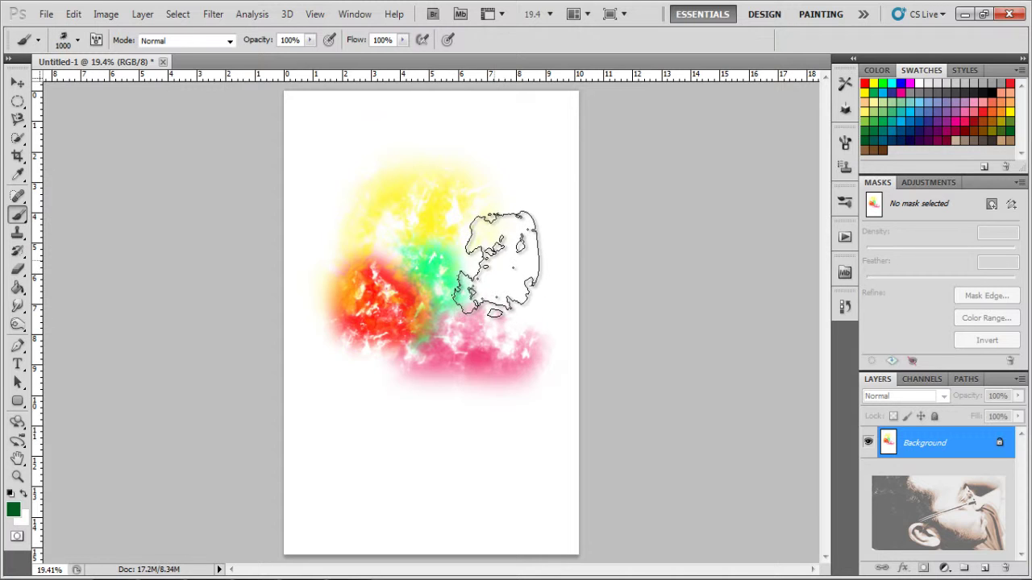
pyautogui.click(496, 265)
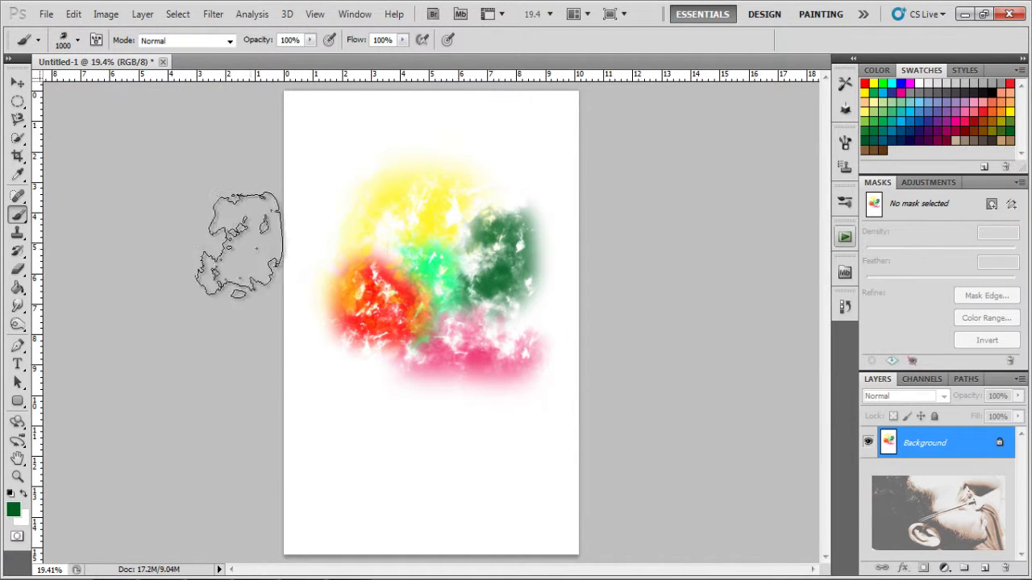
# Step: Choose the 202 brush preset and enlarge it to 1300 px
pyautogui.click(77, 40)
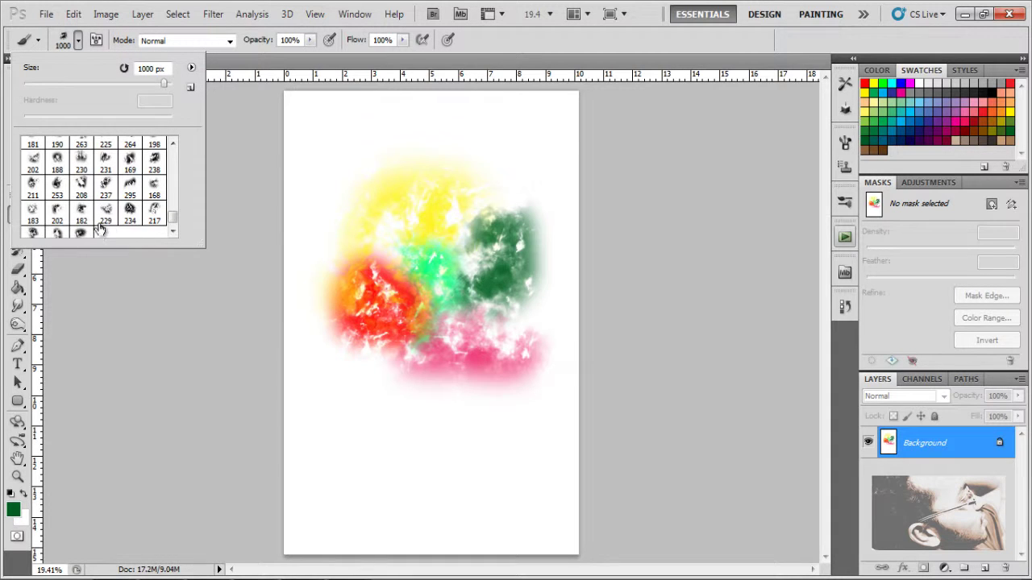
pyautogui.scroll(1, 89, 172)
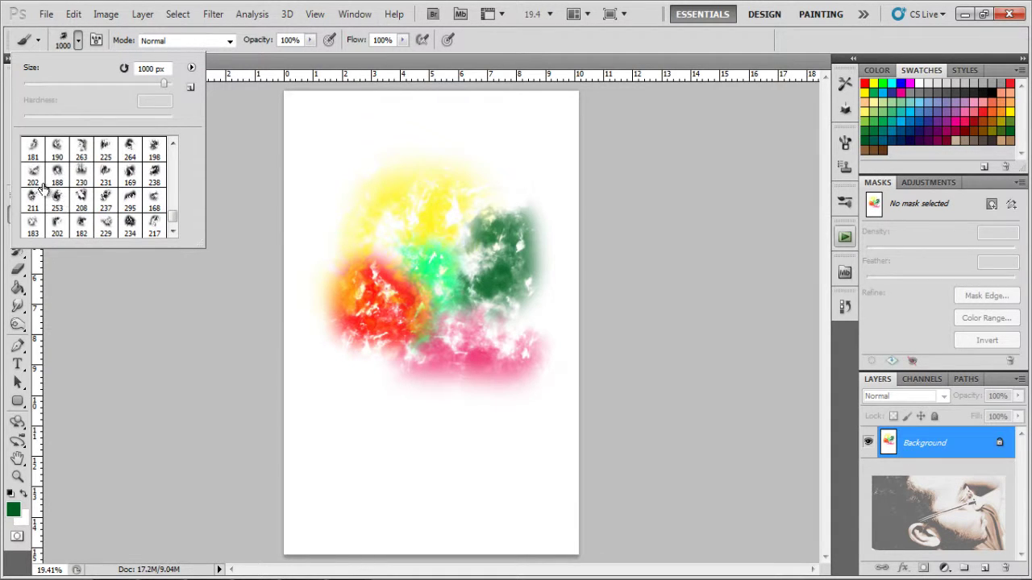
pyautogui.click(37, 179)
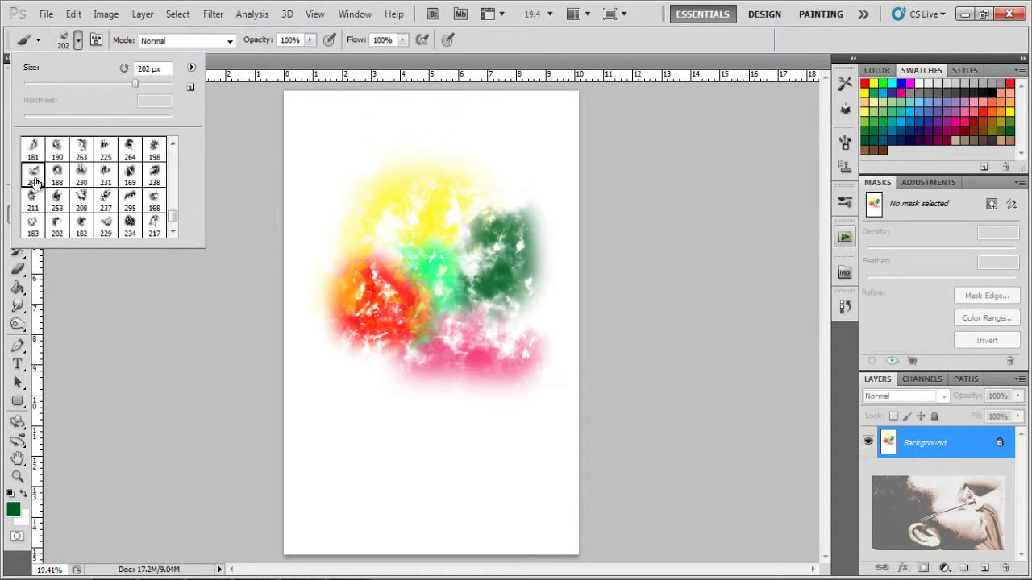
pyautogui.click(727, 38)
pyautogui.press(']')
pyautogui.press(']')
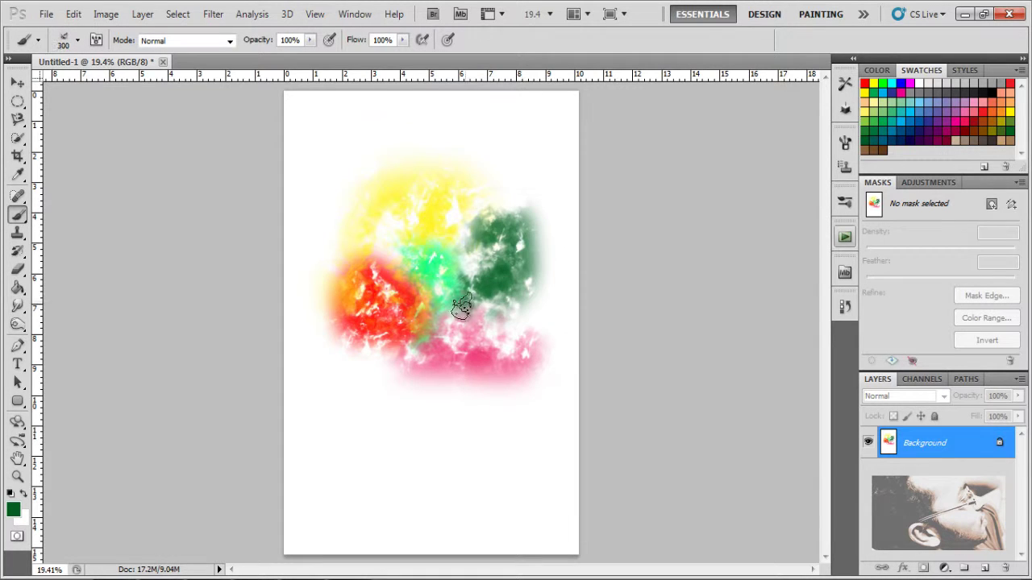
pyautogui.press(']')
pyautogui.press(']')
pyautogui.press(']')
pyautogui.press(']')
pyautogui.press(']')
pyautogui.press(']')
pyautogui.press(']')
pyautogui.press(']')
pyautogui.press(']')
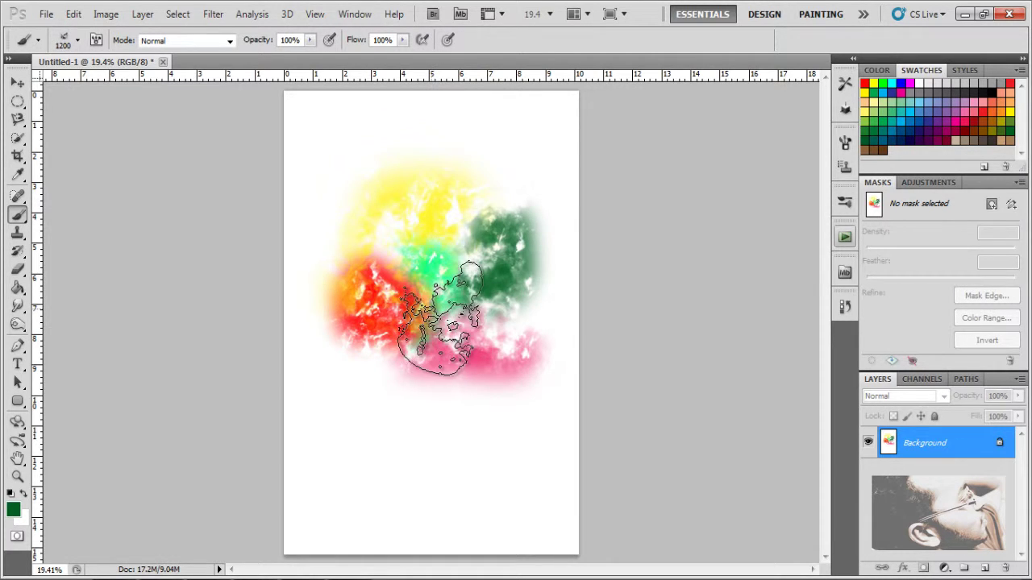
pyautogui.press(']')
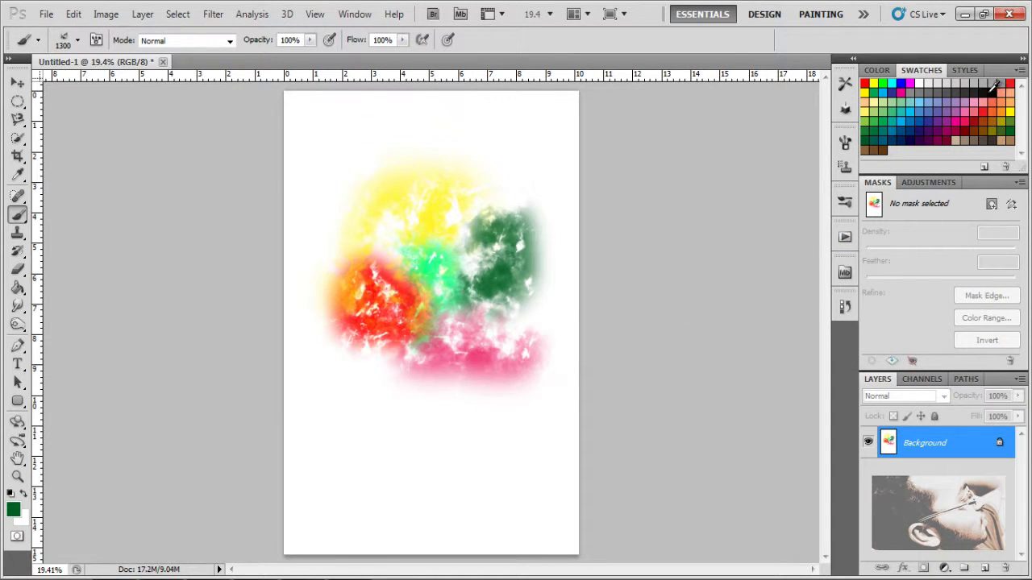
# Step: Make black the colour and enable Shape Dynamics with about 62% angle jitter
pyautogui.click(991, 90)
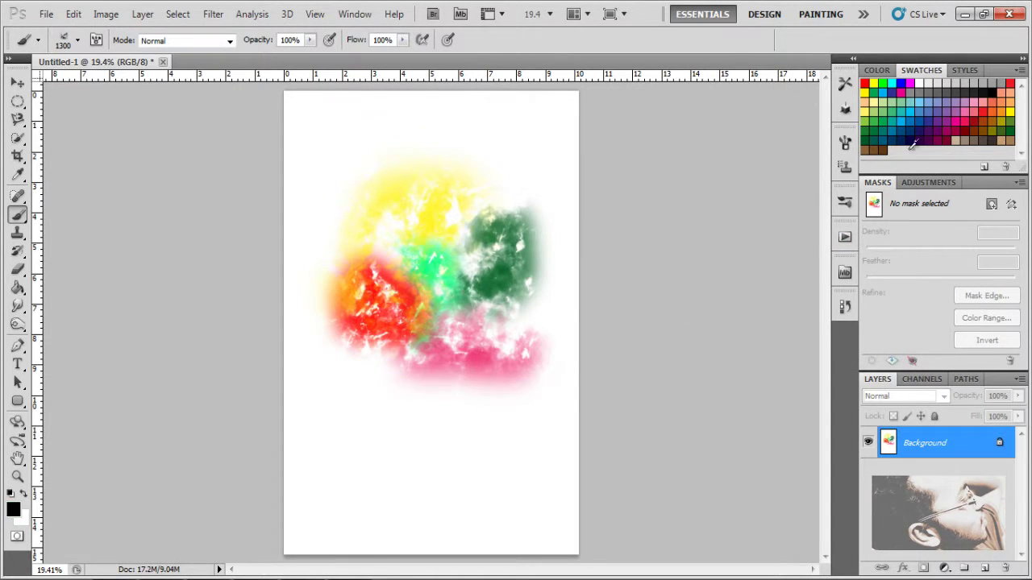
pyautogui.click(845, 143)
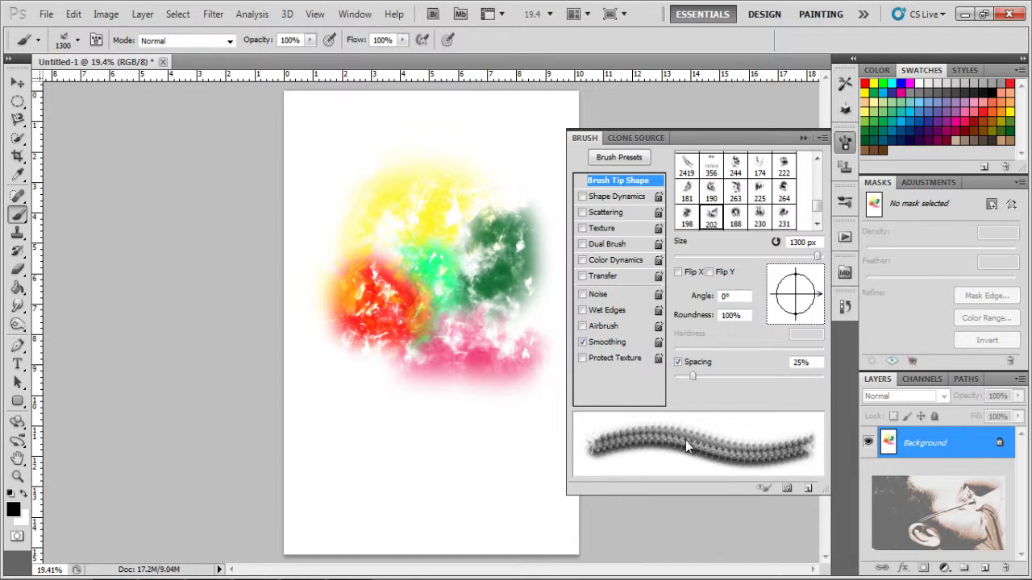
pyautogui.click(583, 198)
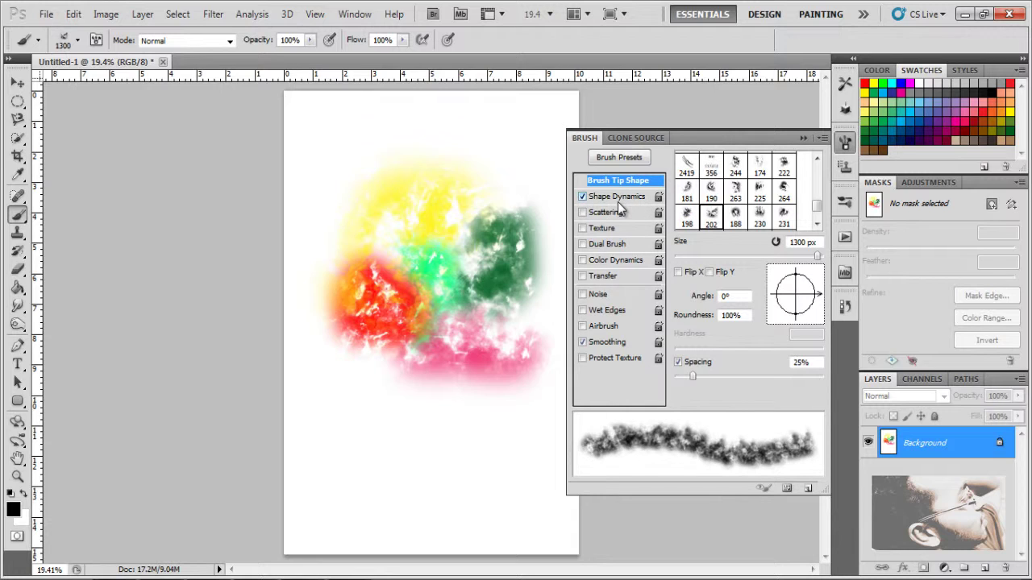
pyautogui.click(611, 197)
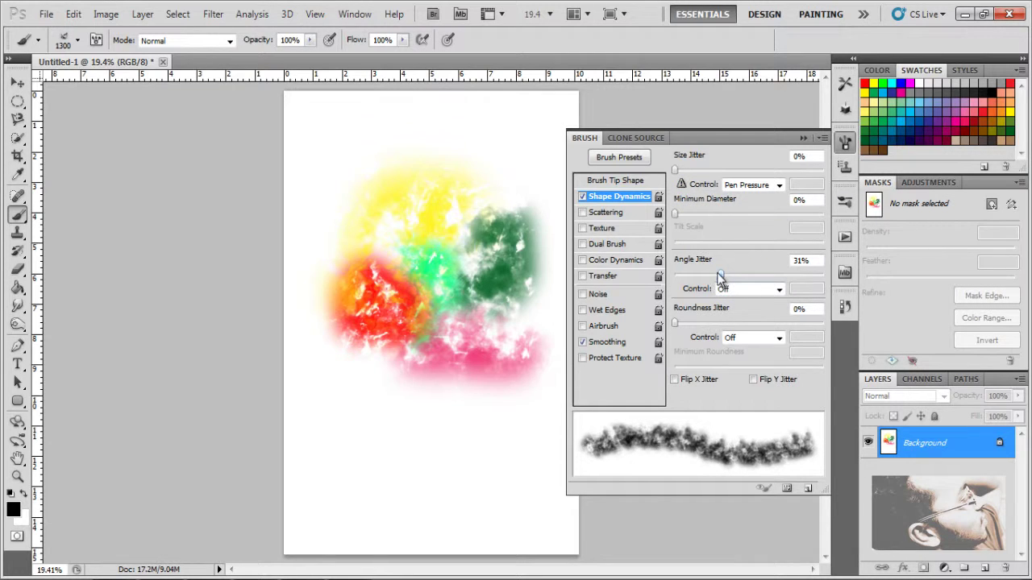
pyautogui.moveTo(721, 280)
pyautogui.mouseDown()
pyautogui.moveTo(802, 299)
pyautogui.moveTo(701, 305)
pyautogui.moveTo(768, 307)
pyautogui.mouseUp()
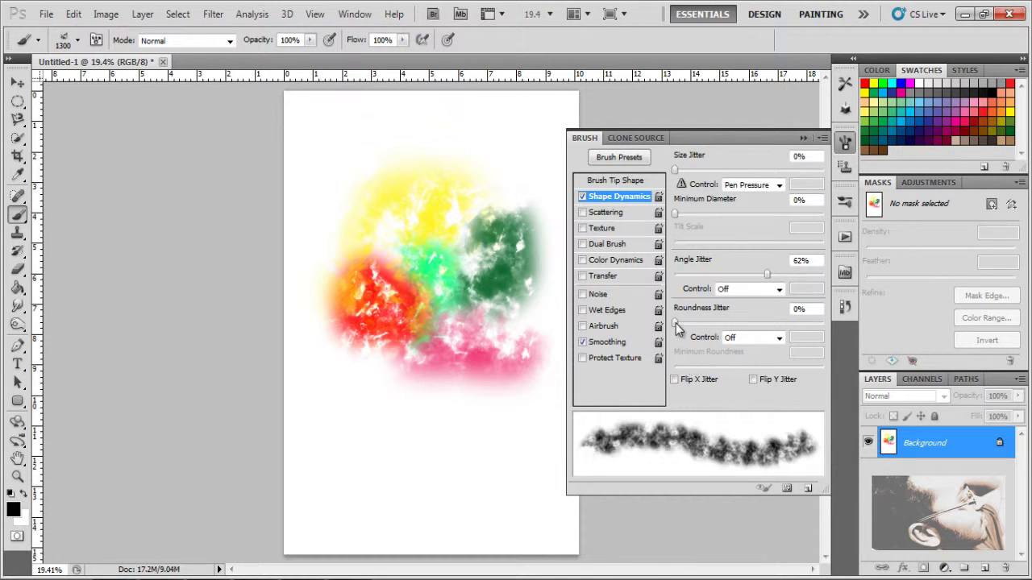
pyautogui.moveTo(675, 323)
pyautogui.mouseDown()
pyautogui.moveTo(842, 337)
pyautogui.moveTo(580, 371)
pyautogui.mouseUp()
# Step: Set the Size Jitter control to Pen Pressure
pyautogui.click(757, 186)
pyautogui.click(766, 213)
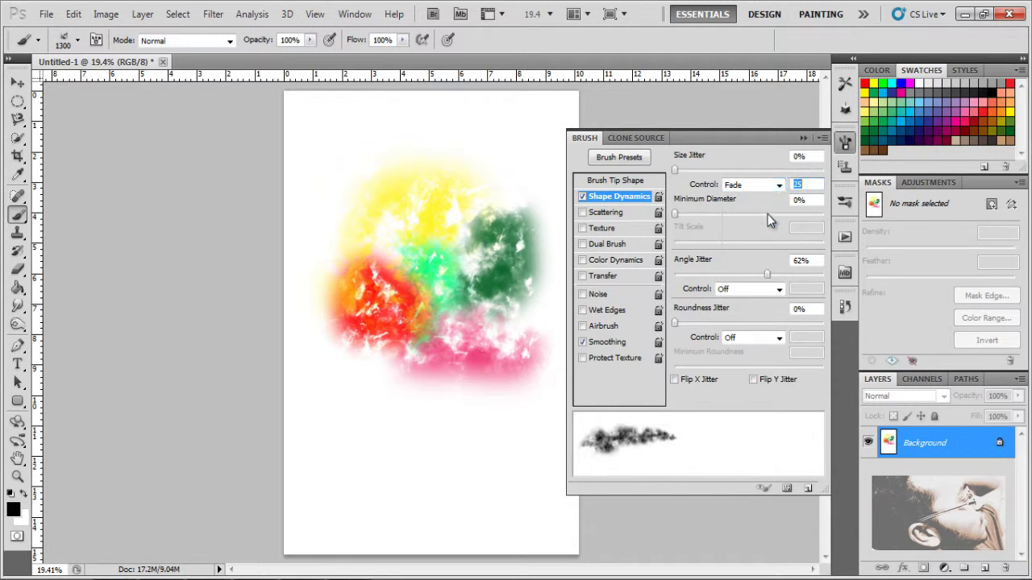
pyautogui.click(756, 190)
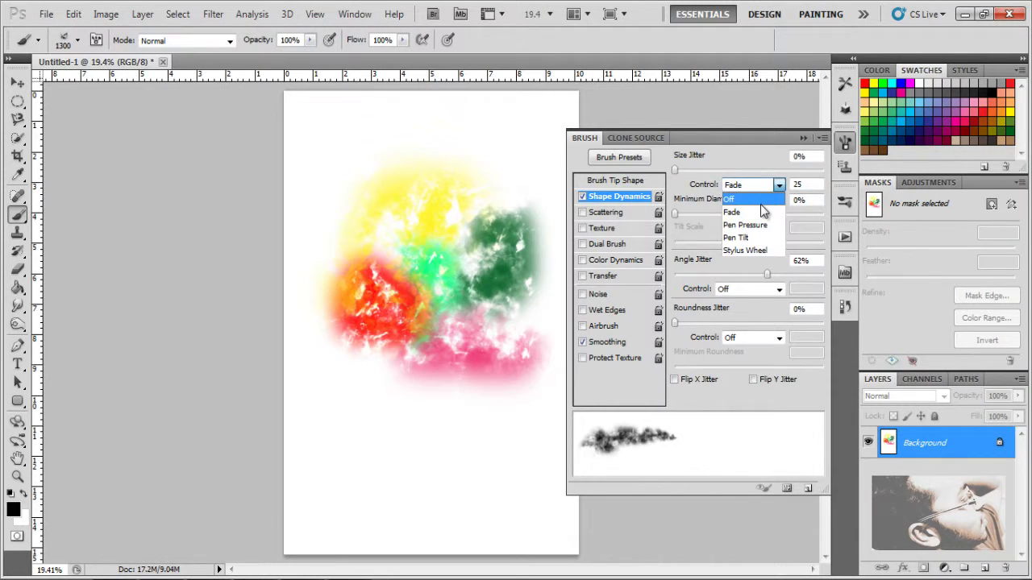
pyautogui.click(760, 204)
pyautogui.click(759, 187)
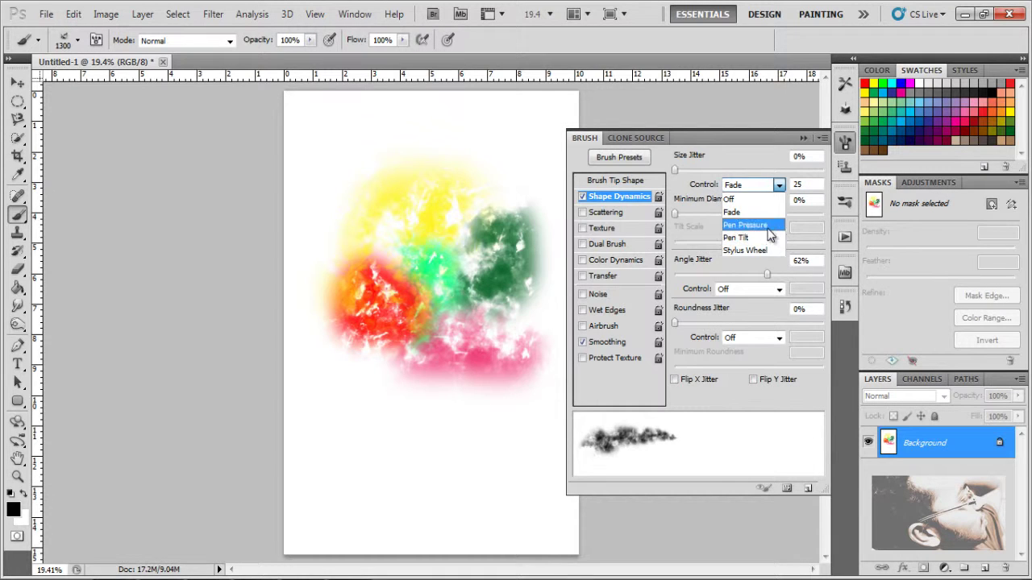
pyautogui.click(757, 224)
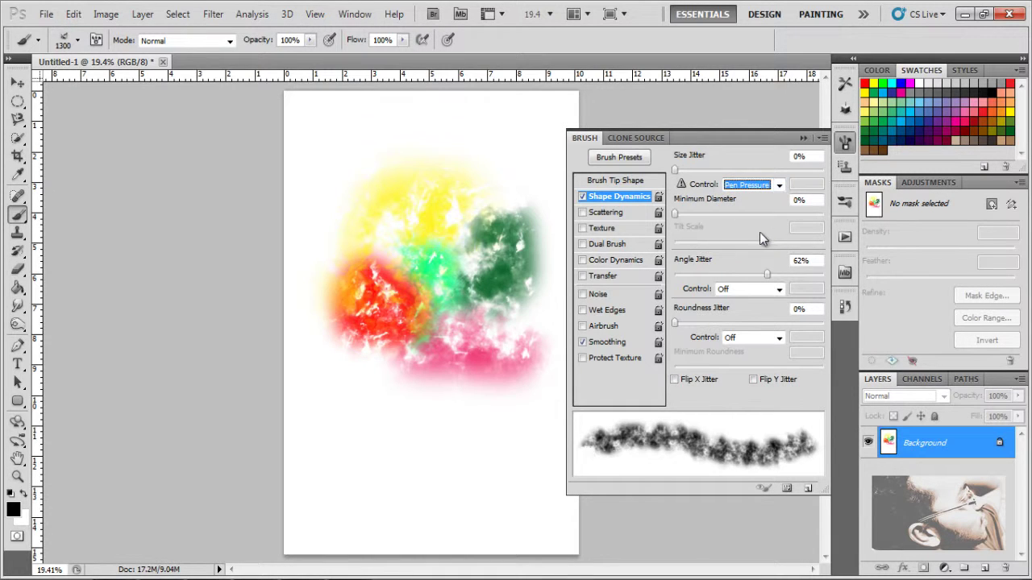
# Step: Enable Scattering with scatter about 449% and count 4
pyautogui.click(582, 213)
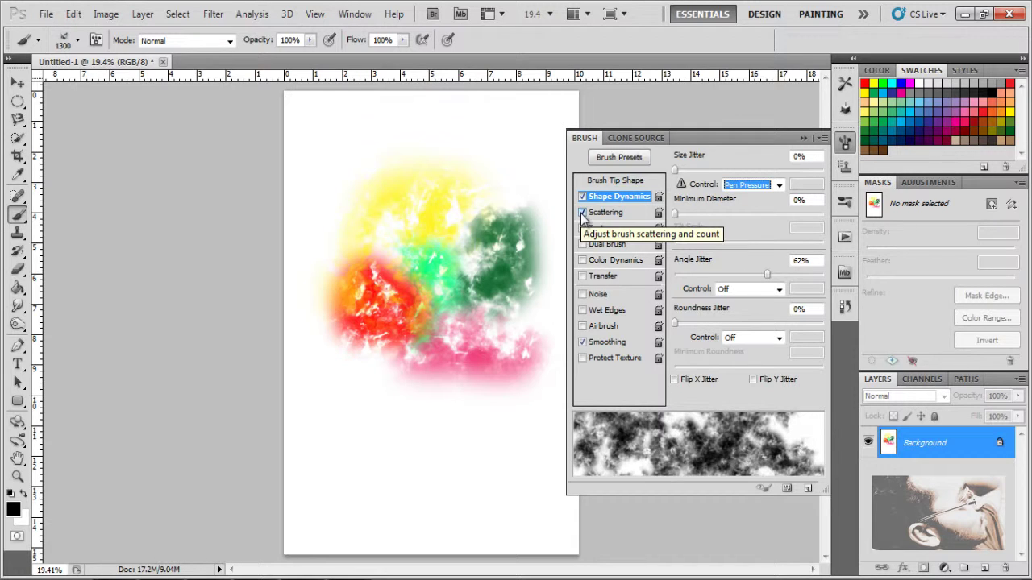
pyautogui.click(623, 212)
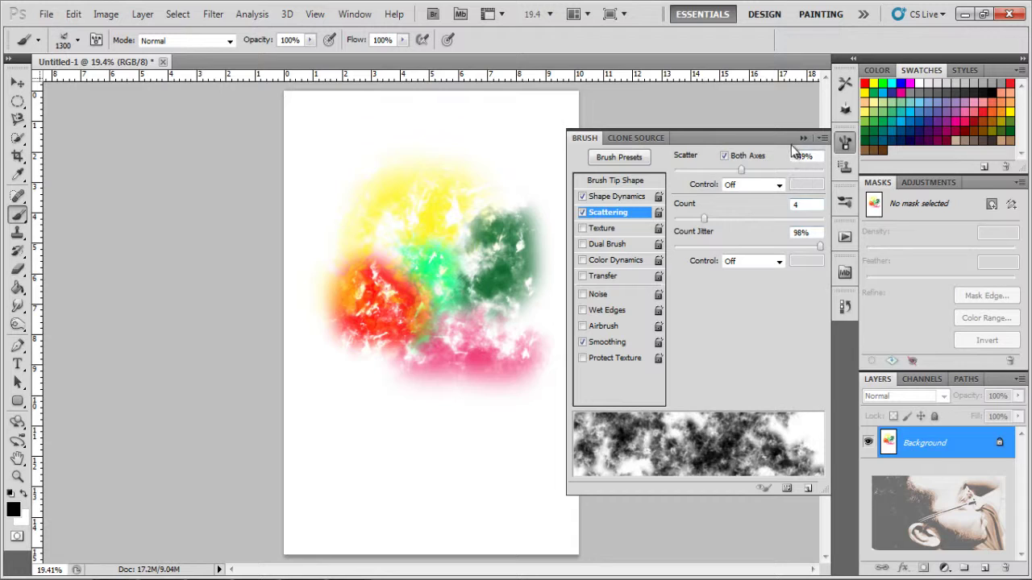
pyautogui.moveTo(794, 149); pyautogui.dragTo(800, 150)
# Step: Paint grey-black scattered clouds over the page on a new Layer 1, not the Background
pyautogui.click(802, 138)
pyautogui.moveTo(504, 131)
pyautogui.mouseDown()
pyautogui.moveTo(345, 171)
pyautogui.moveTo(340, 290)
pyautogui.moveTo(427, 474)
pyautogui.moveTo(575, 400)
pyautogui.moveTo(582, 141)
pyautogui.moveTo(612, 520)
pyautogui.mouseUp()
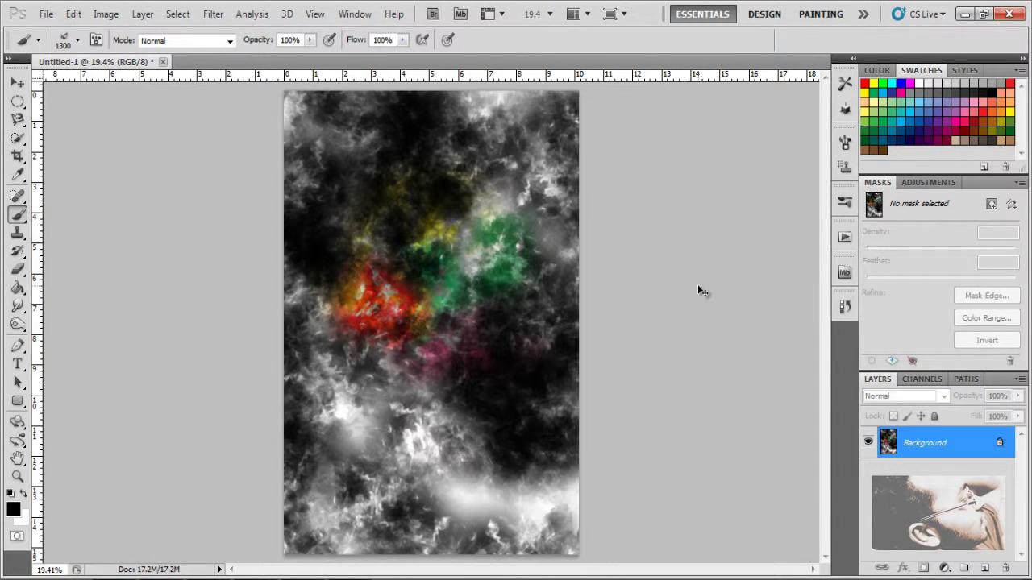
pyautogui.hotkey('ctrl', 'z')
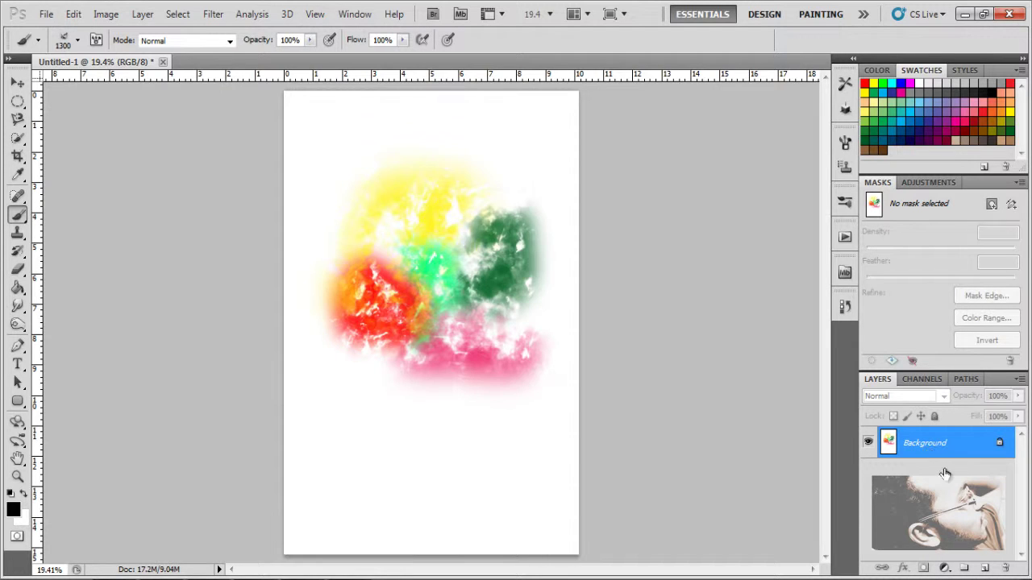
pyautogui.click(981, 570)
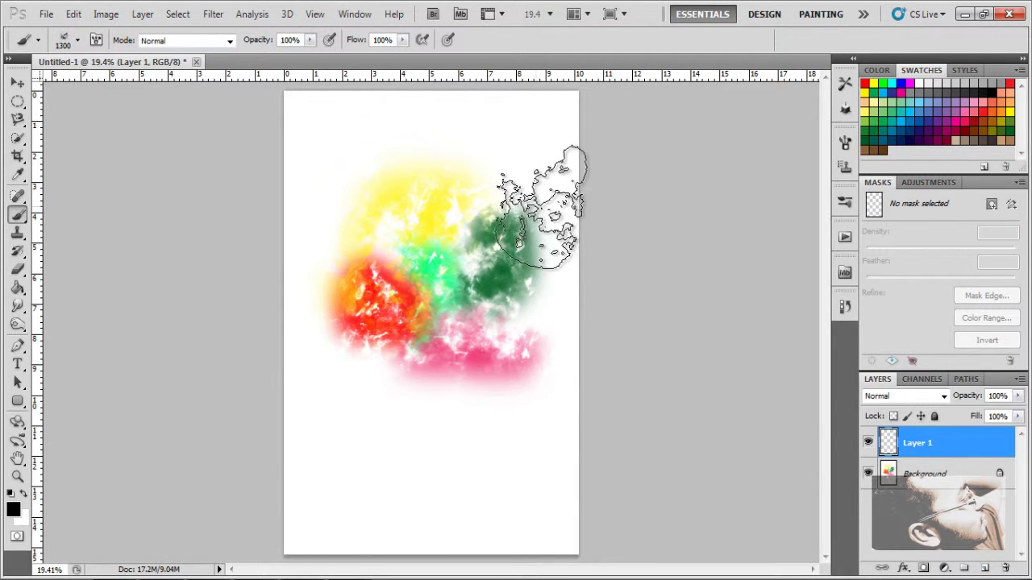
pyautogui.moveTo(556, 184)
pyautogui.mouseDown()
pyautogui.moveTo(354, 171)
pyautogui.moveTo(335, 202)
pyautogui.moveTo(340, 278)
pyautogui.moveTo(465, 466)
pyautogui.moveTo(534, 450)
pyautogui.moveTo(574, 400)
pyautogui.moveTo(561, 408)
pyautogui.moveTo(544, 460)
pyautogui.mouseUp()
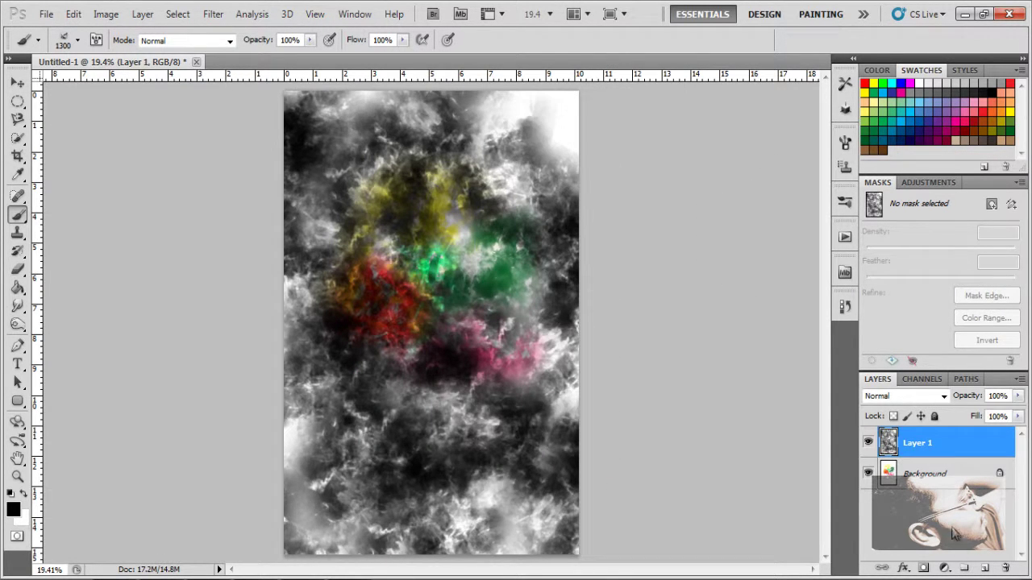
# Step: Convert Background to Layer 0 and try Luminosity, Overlay and other blend modes on it
pyautogui.doubleClick(927, 474)
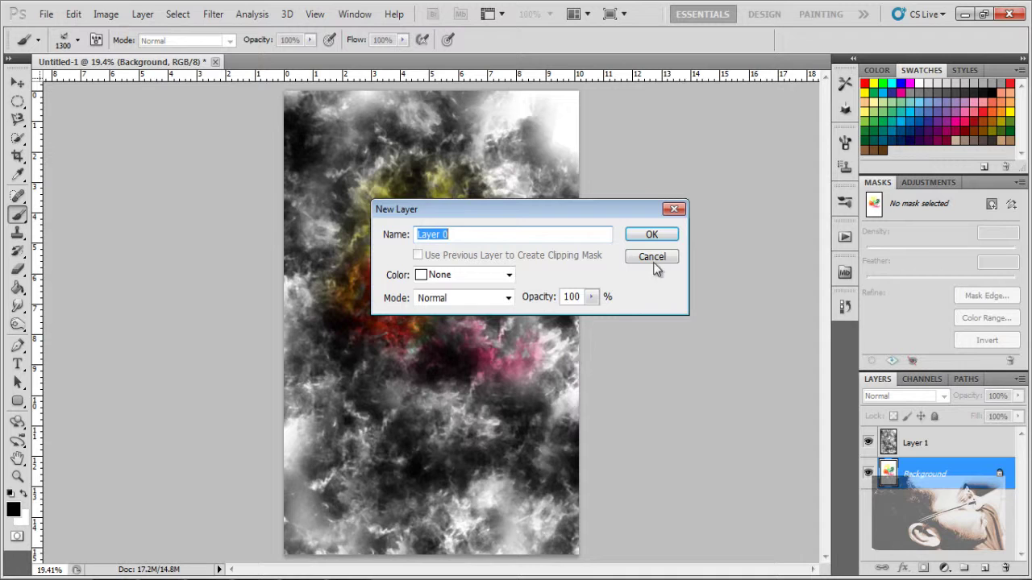
pyautogui.click(655, 237)
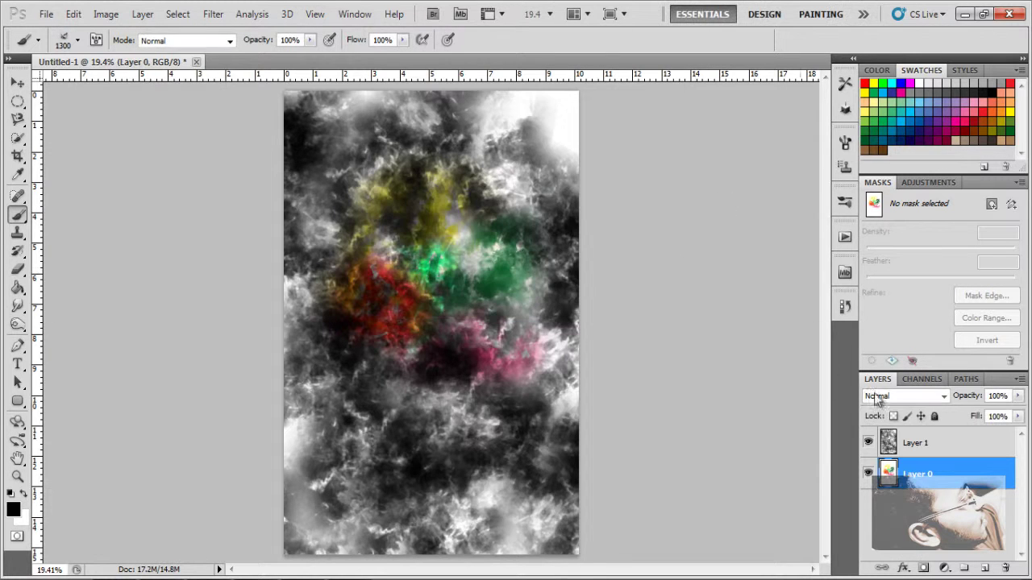
pyautogui.click(921, 397)
pyautogui.click(925, 399)
pyautogui.click(925, 399)
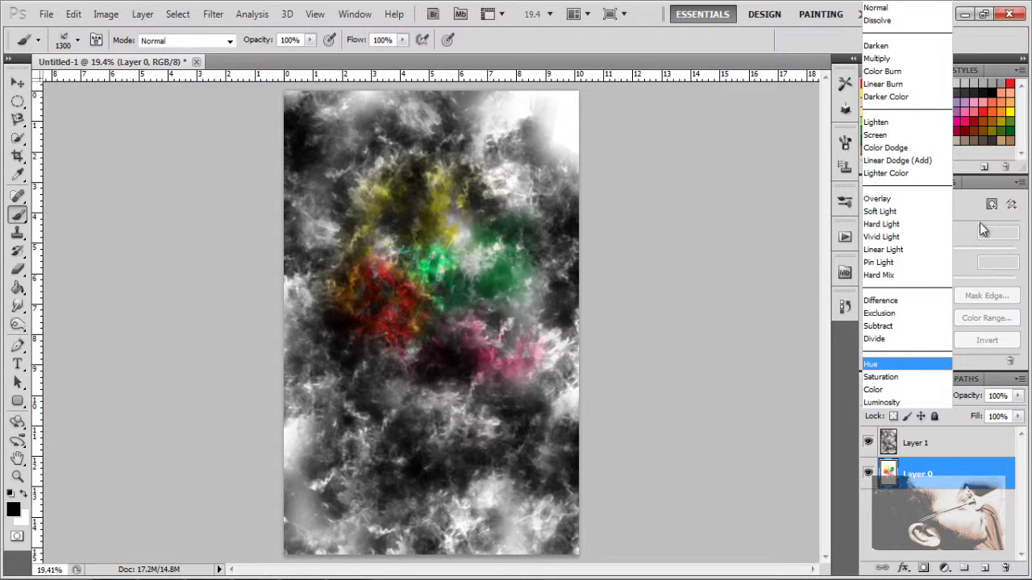
pyautogui.click(923, 205)
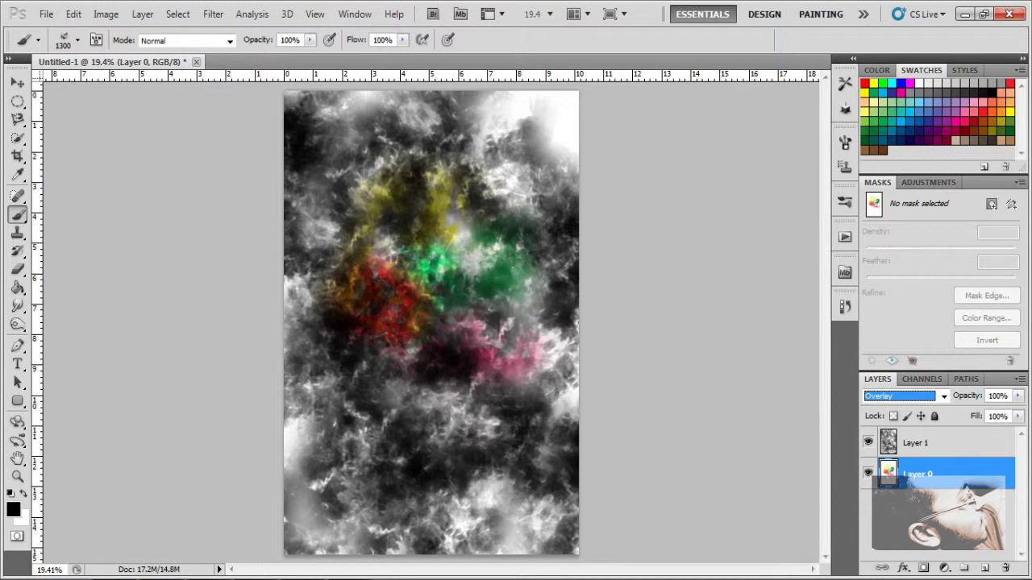
pyautogui.press('Down')
pyautogui.press('Down')
pyautogui.press('Down')
pyautogui.press('Up')
pyautogui.press('Up')
pyautogui.press('Up')
pyautogui.press('Up')
pyautogui.press('Up')
pyautogui.press('Up')
pyautogui.press('Up')
pyautogui.press('Up')
pyautogui.press('Up')
pyautogui.press('Up')
pyautogui.press('Up')
pyautogui.press('Up')
pyautogui.press('Up')
pyautogui.press('Up')
pyautogui.press('Up')
# Step: Set Layer 1 to Dissolve blending and paint more black speckles across the page
pyautogui.click(942, 444)
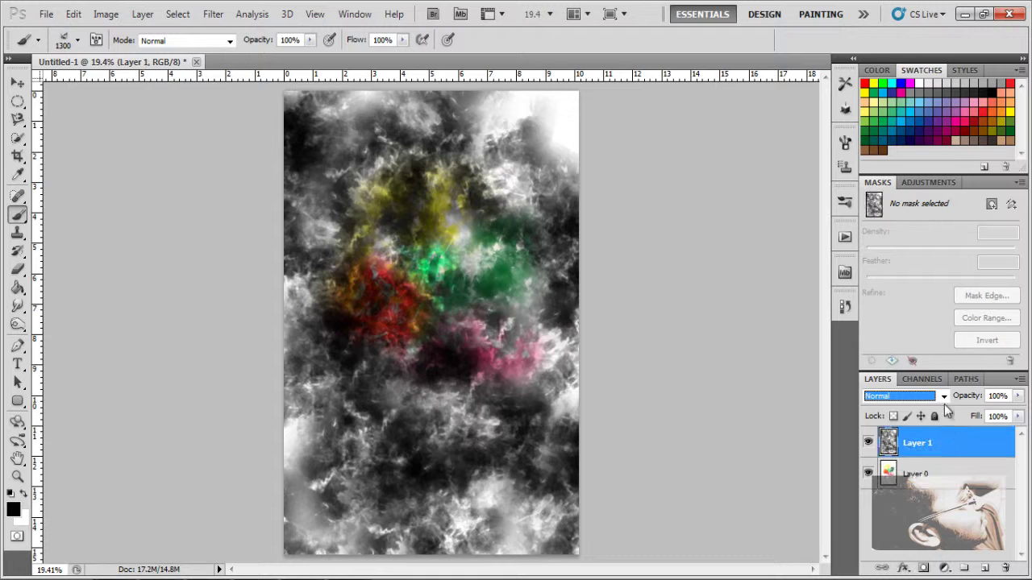
pyautogui.click(944, 402)
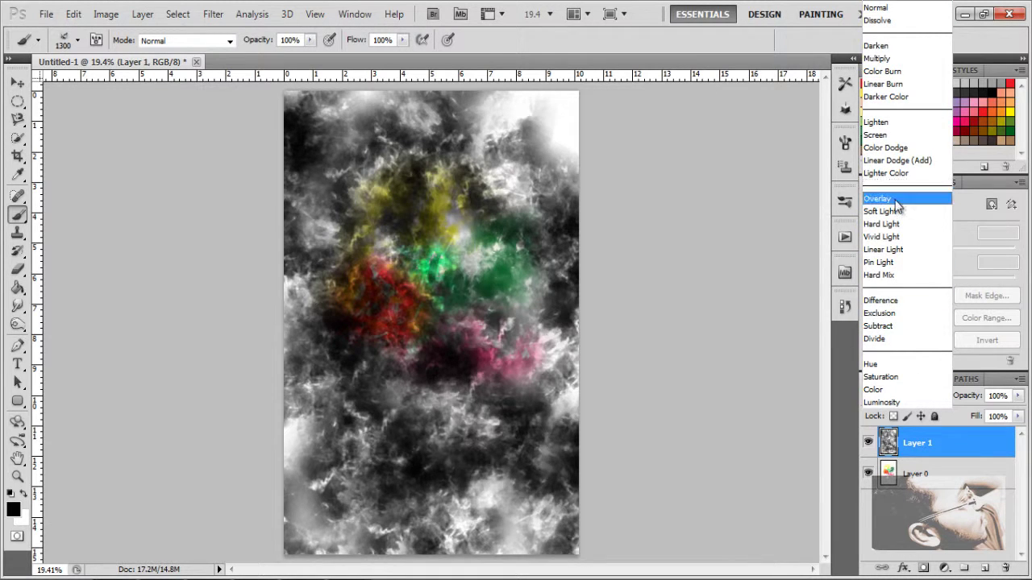
pyautogui.click(879, 199)
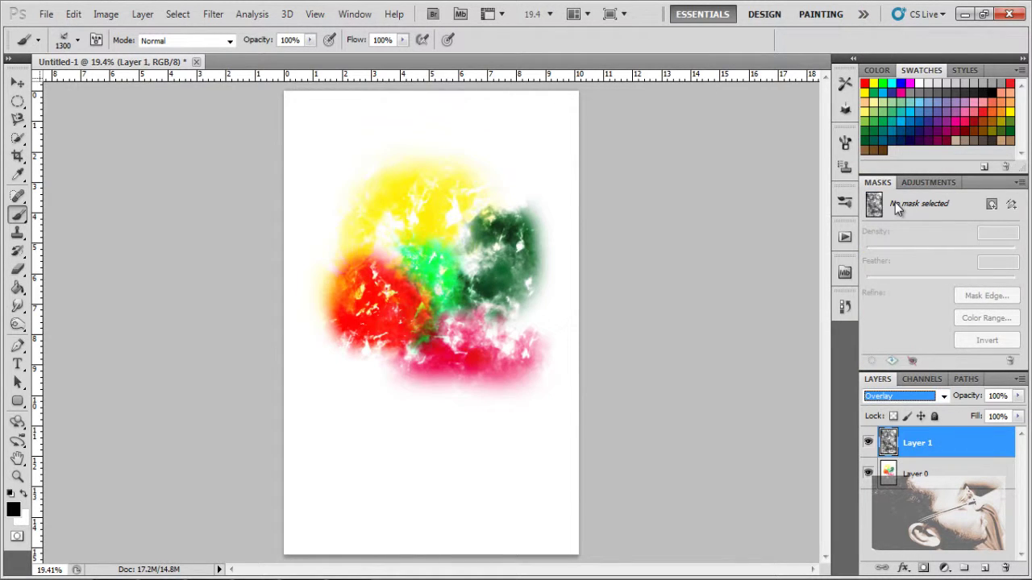
pyautogui.press('Down')
pyautogui.press('Down')
pyautogui.press('Up')
pyautogui.press('Up')
pyautogui.press('Up')
pyautogui.press('Up')
pyautogui.press('Up')
pyautogui.press('Up')
pyautogui.press('Up')
pyautogui.press('Up')
pyautogui.press('Up')
pyautogui.press('Up')
pyautogui.press('Up')
pyautogui.press('Up')
pyautogui.press('Up')
pyautogui.press('Up')
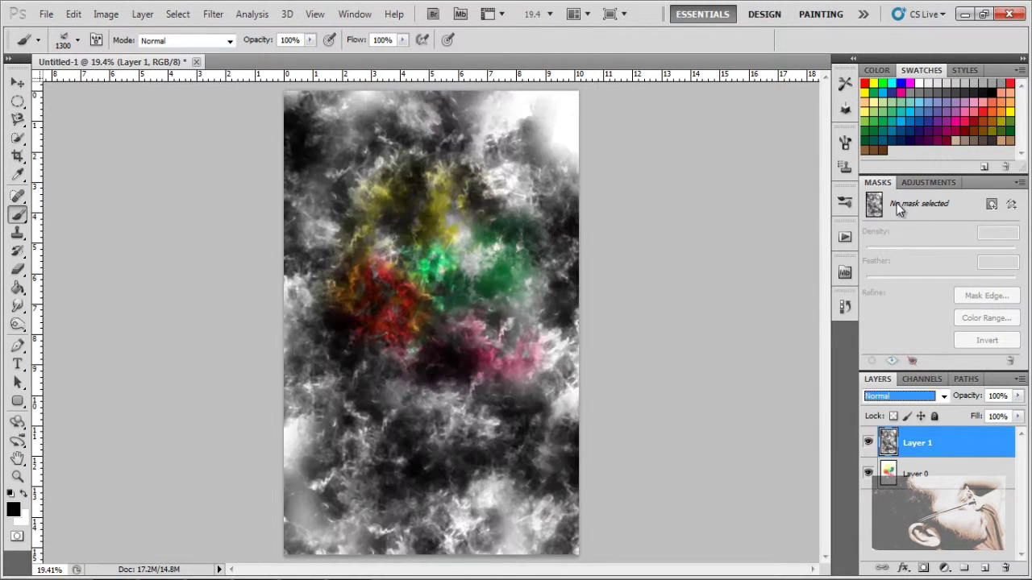
pyautogui.press('Down')
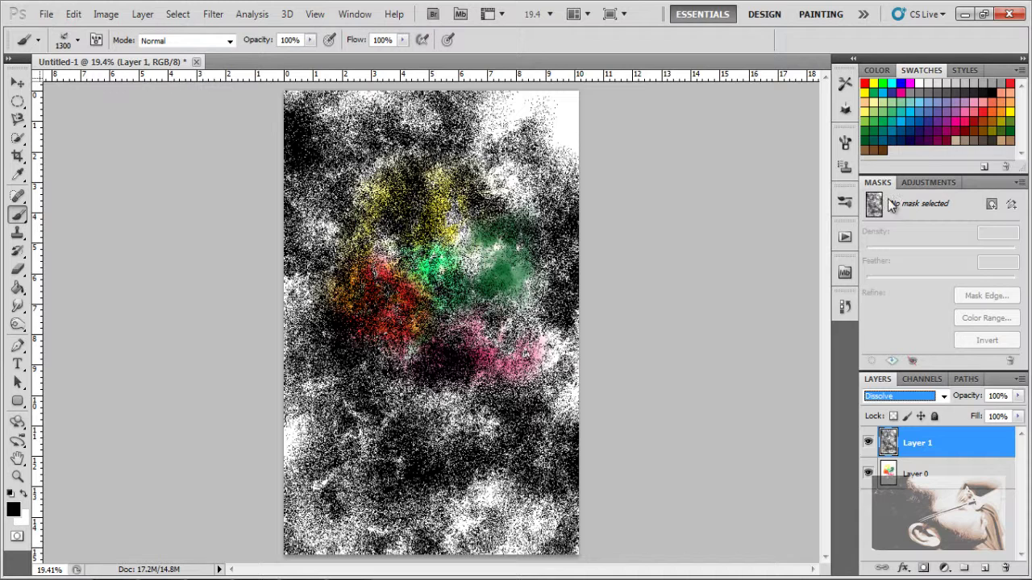
pyautogui.click(940, 399)
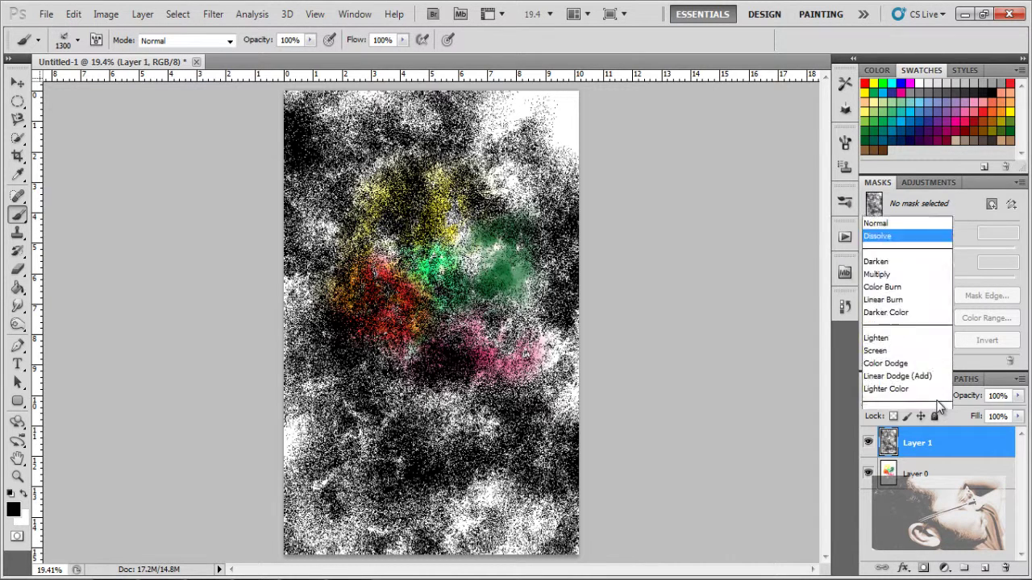
pyautogui.click(914, 22)
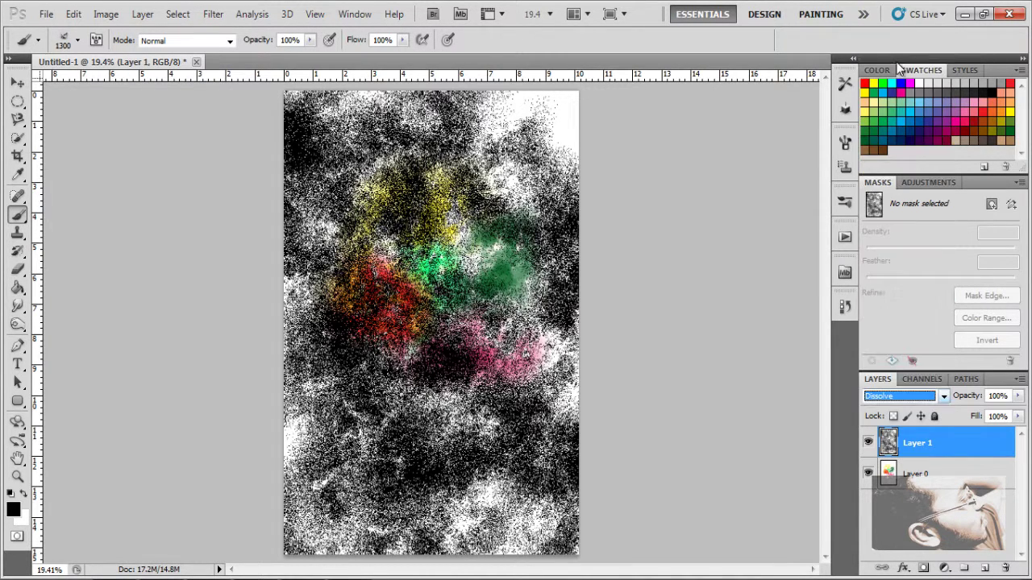
pyautogui.click(940, 454)
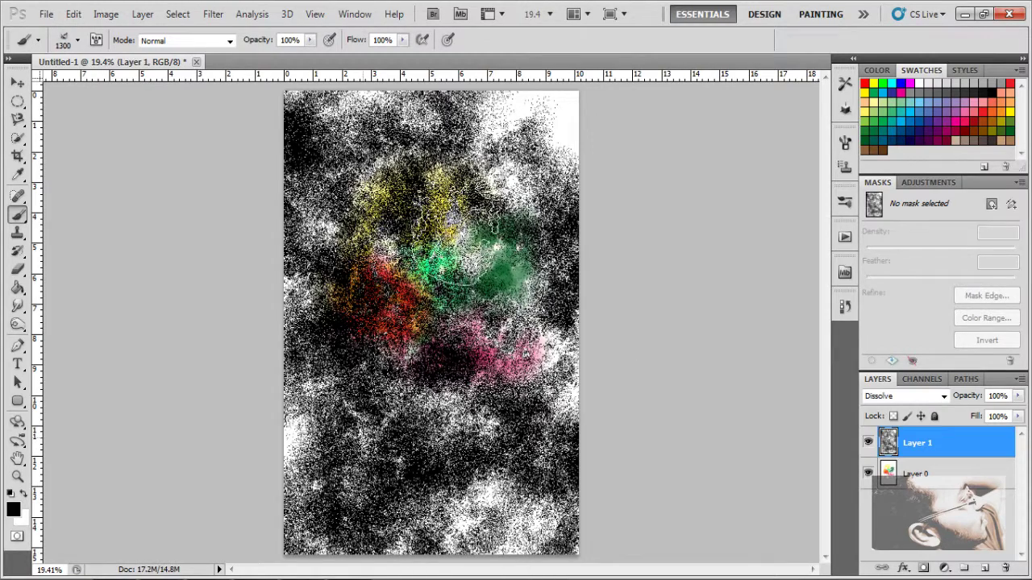
pyautogui.moveTo(468, 250)
pyautogui.mouseDown()
pyautogui.moveTo(722, 279)
pyautogui.moveTo(723, 355)
pyautogui.mouseUp()
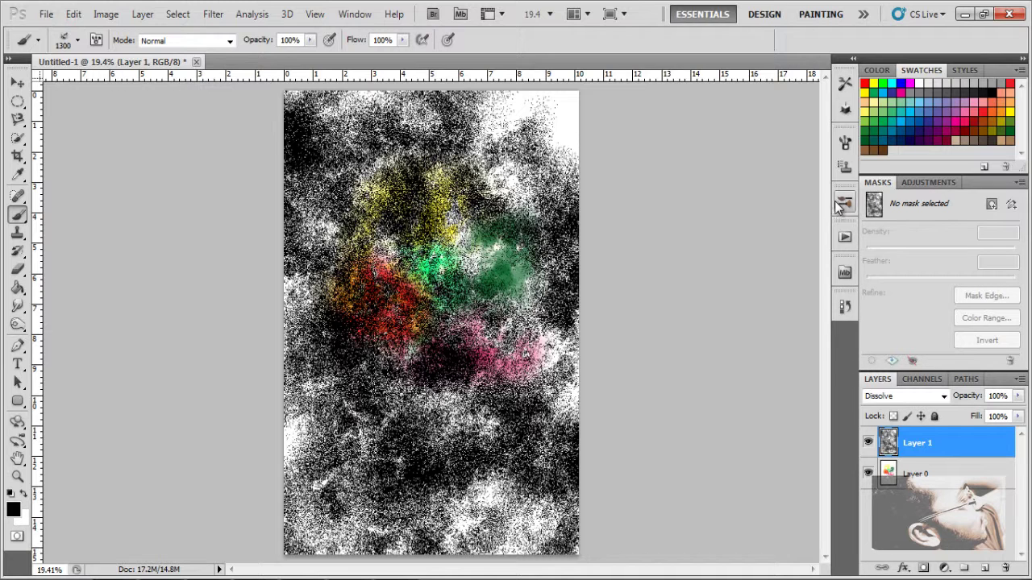
# Step: Revert to the Untitled-1 snapshot in History, restoring the blank white page
pyautogui.click(845, 308)
pyautogui.scroll(5, 770, 327)
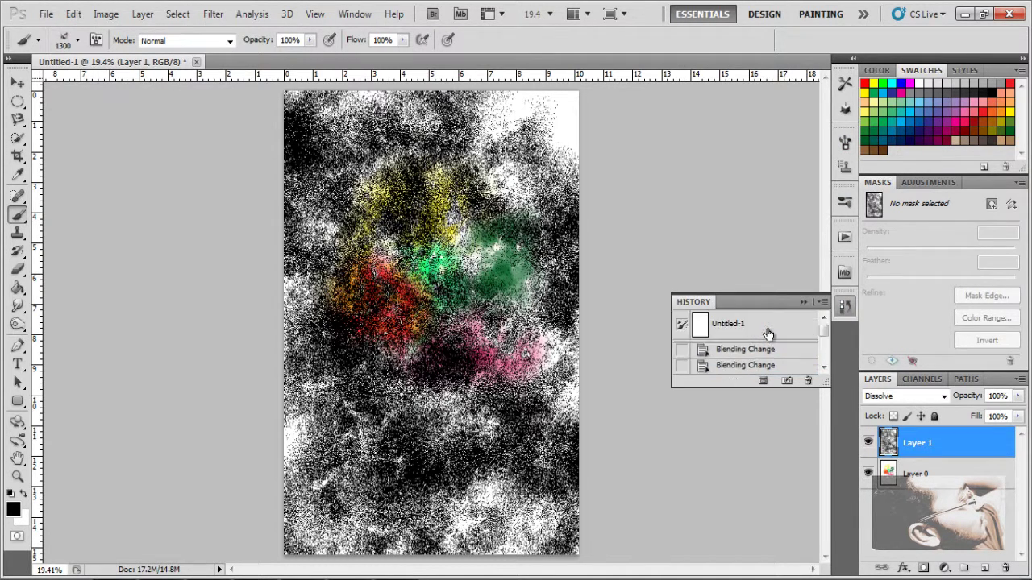
pyautogui.click(768, 333)
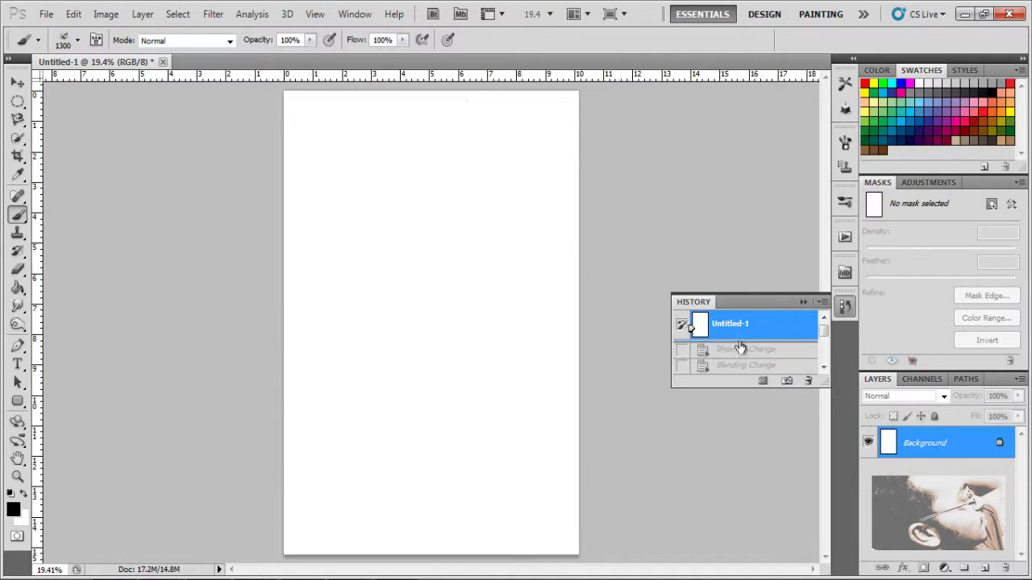
# Step: Choose the soft round brush preset with 0% hardness
pyautogui.click(802, 302)
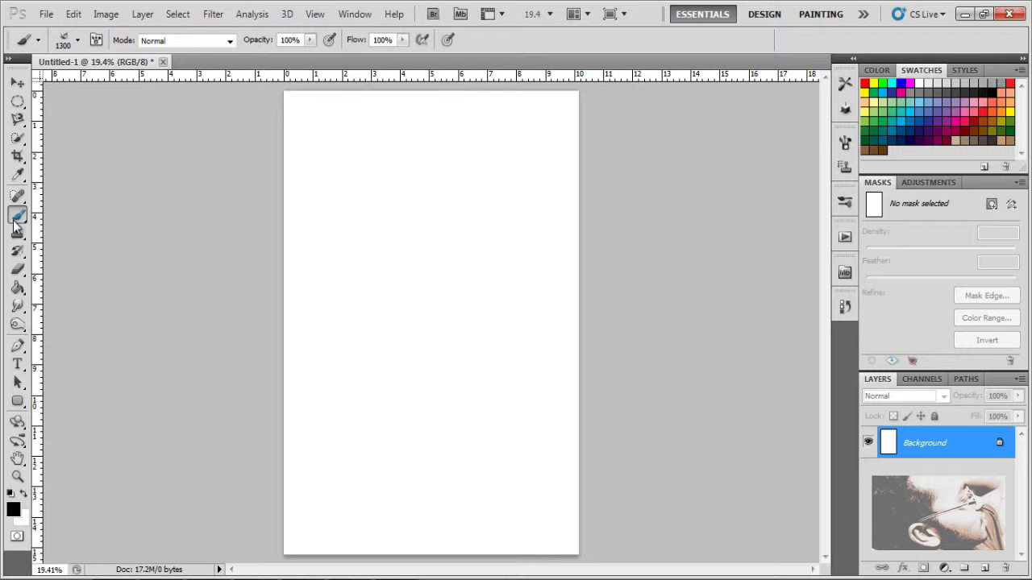
pyautogui.click(78, 42)
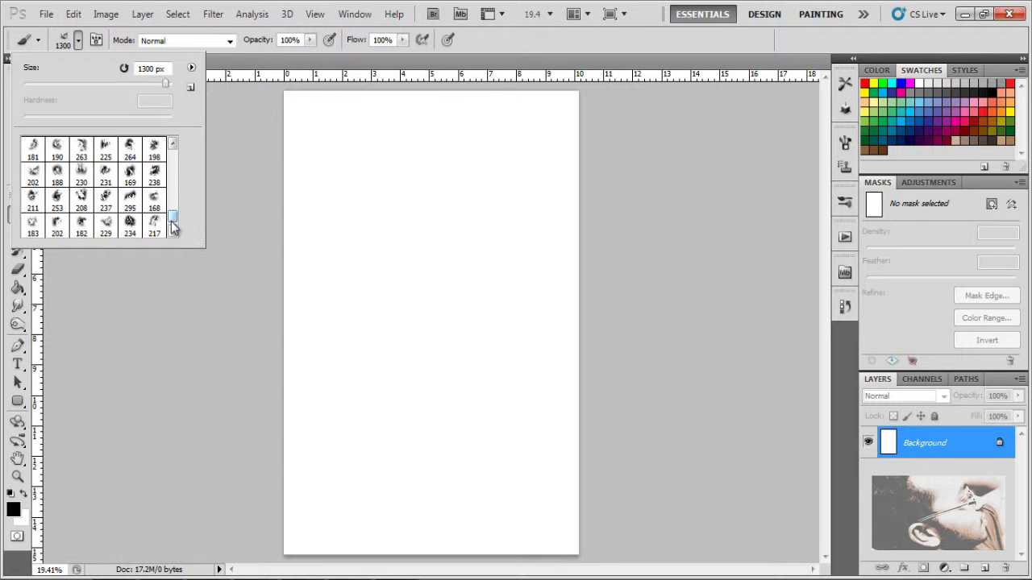
pyautogui.moveTo(173, 225); pyautogui.dragTo(186, 151)
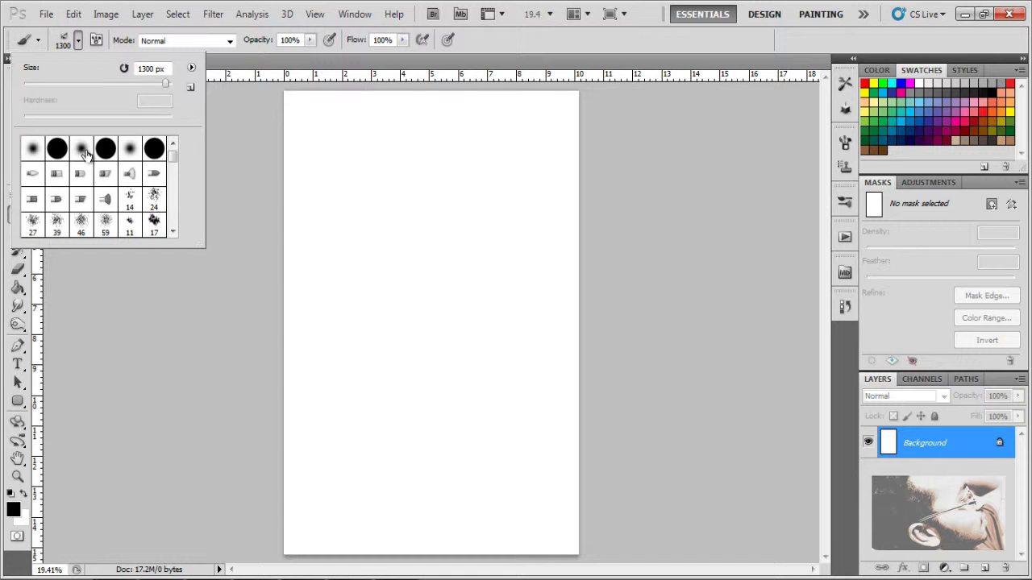
pyautogui.click(84, 150)
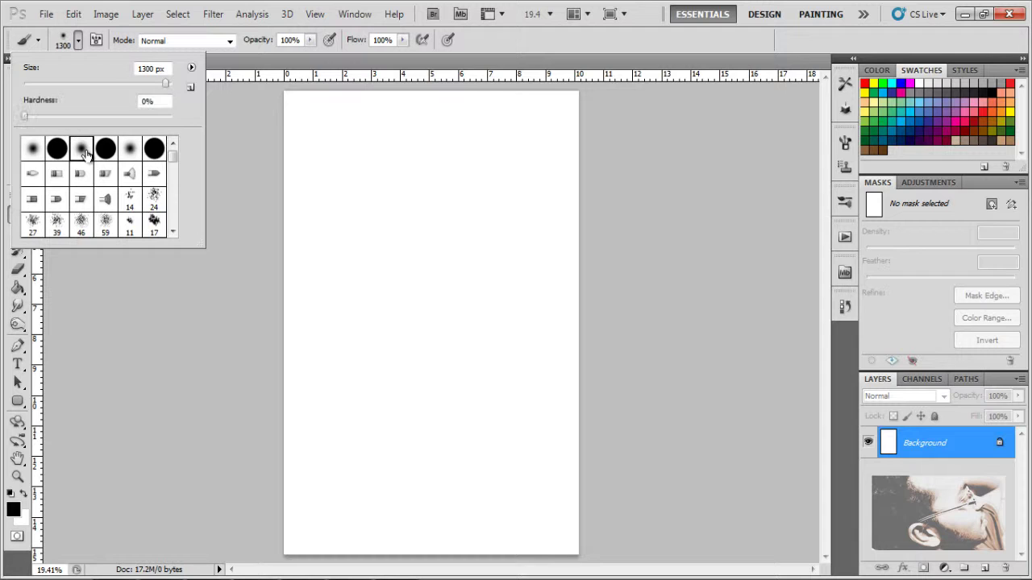
pyautogui.click(608, 47)
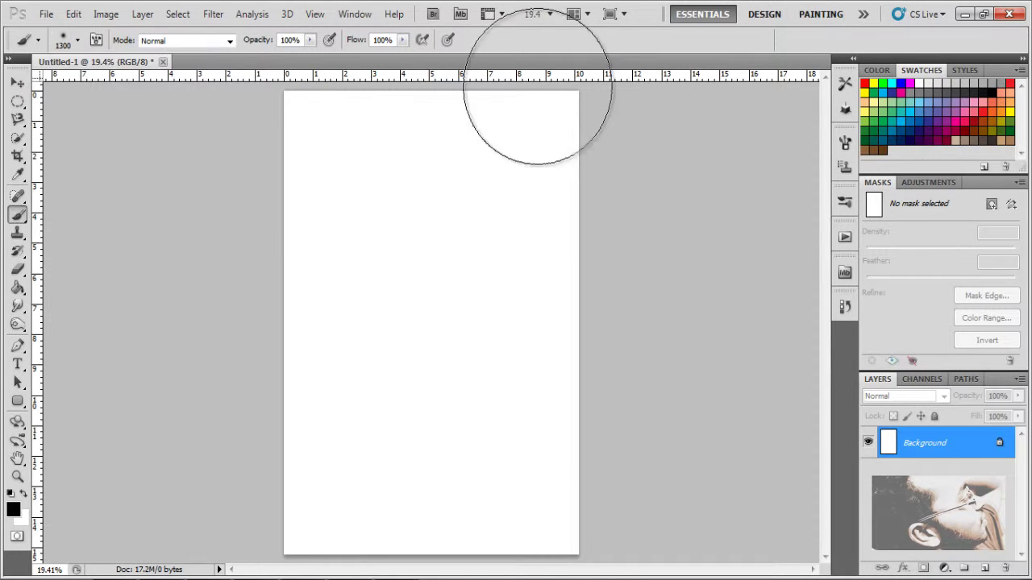
# Step: Shrink the brush from 1300 px to 175 px and zoom in on the blank page
pyautogui.press('[')
pyautogui.press('[')
pyautogui.press('[')
pyautogui.press('[')
pyautogui.press('[')
pyautogui.press('[')
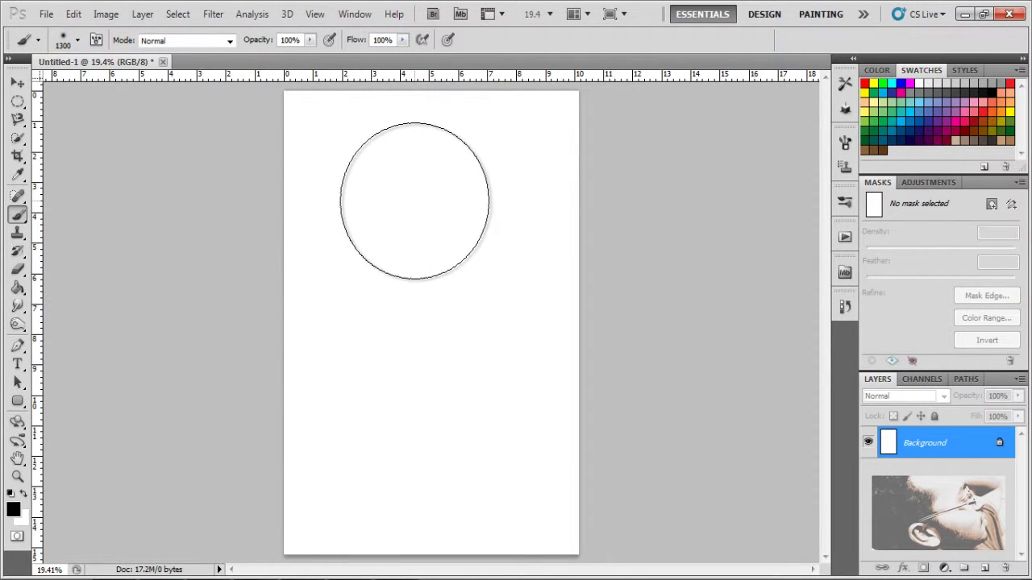
pyautogui.press('[')
pyautogui.press('[')
pyautogui.press('[')
pyautogui.press('[')
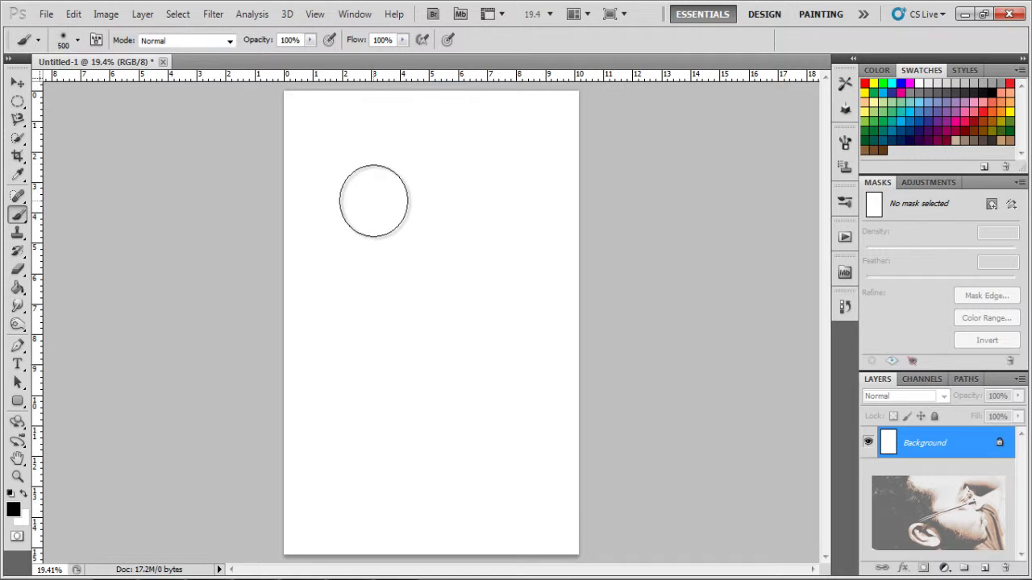
pyautogui.press('[')
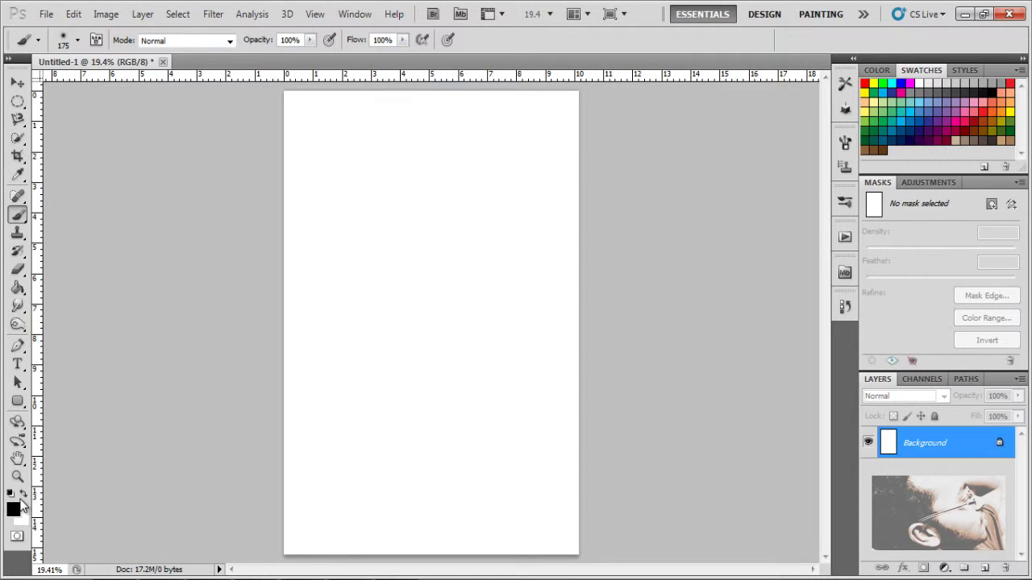
pyautogui.click(18, 478)
pyautogui.moveTo(313, 186); pyautogui.dragTo(437, 316)
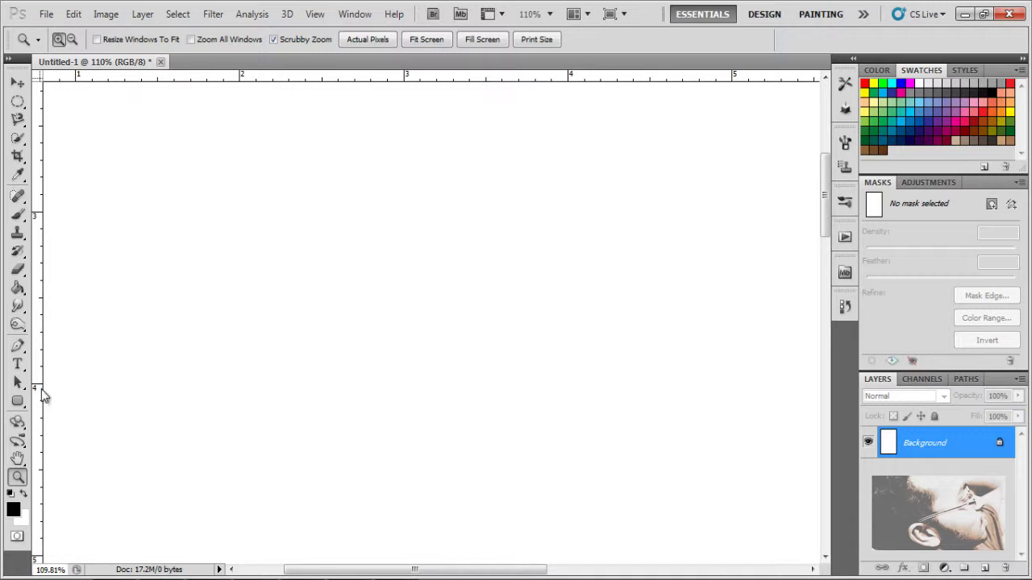
# Step: Switch to the Brush tool, shrink it to 50 px, and show the Brush settings panel
pyautogui.click(18, 215)
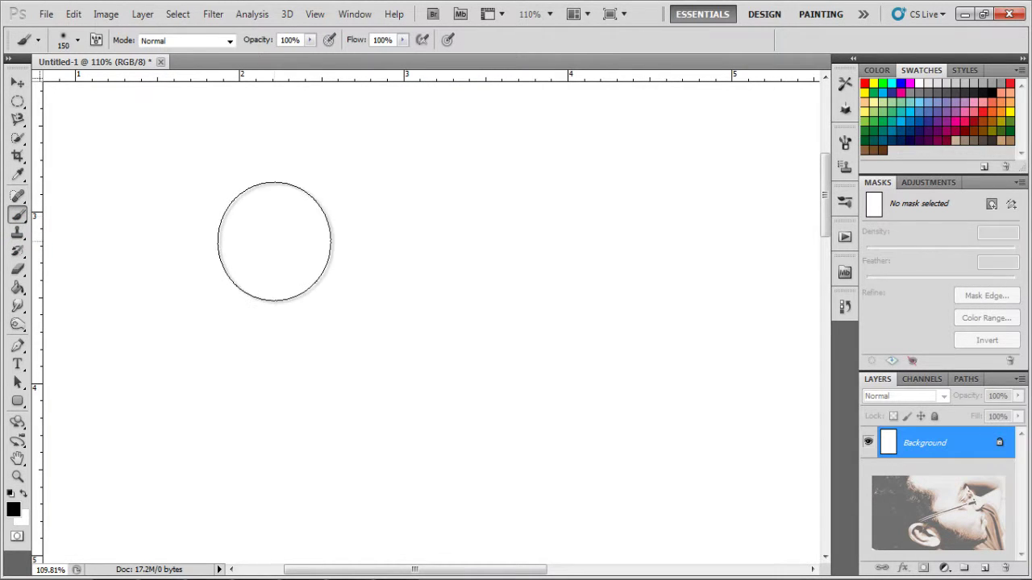
pyautogui.press('[')
pyautogui.press('[')
pyautogui.press('[')
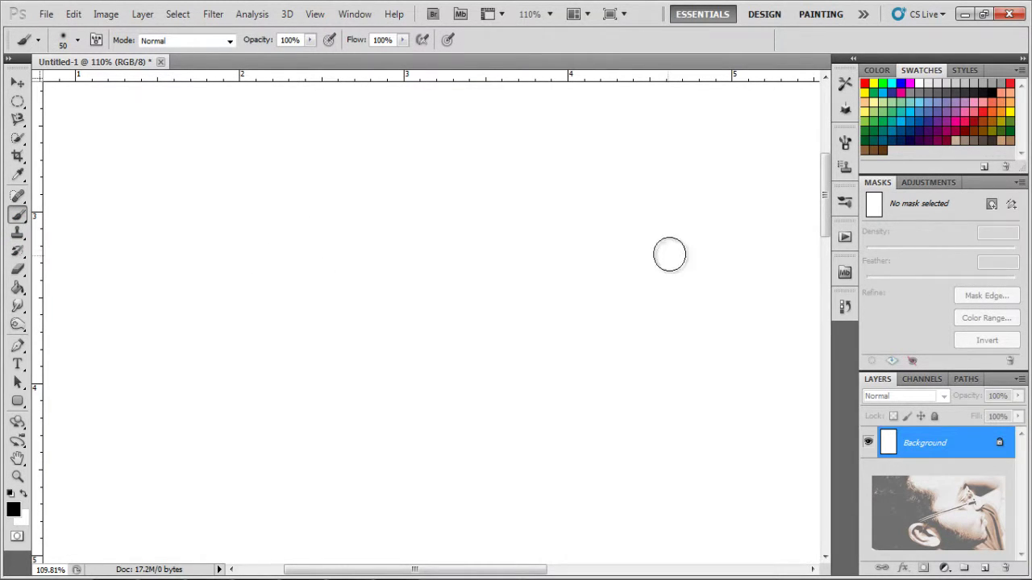
pyautogui.click(845, 144)
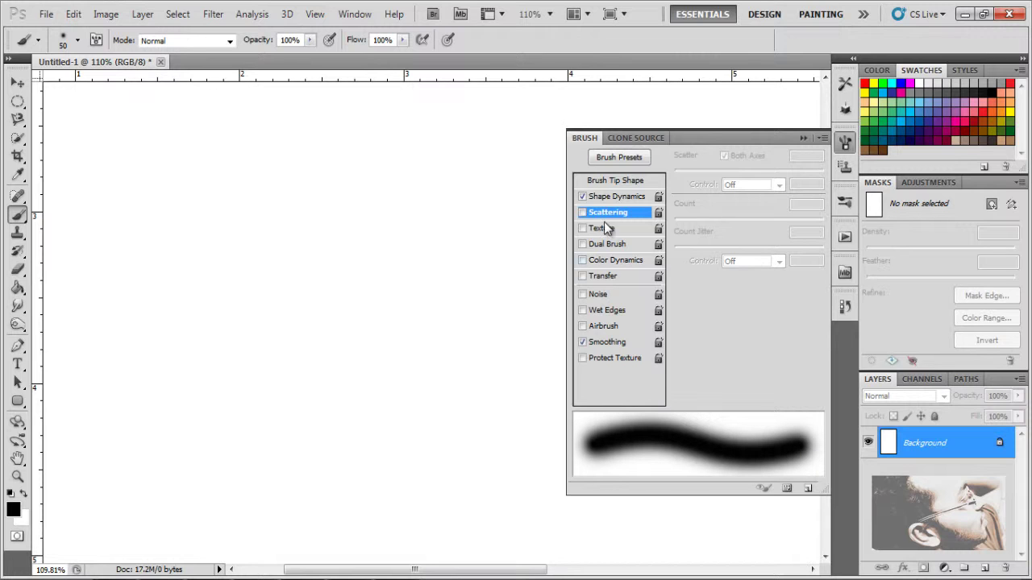
# Step: In Shape Dynamics, try the jitter options, then set Size Jitter Control to Fade, 25 steps
pyautogui.click(617, 196)
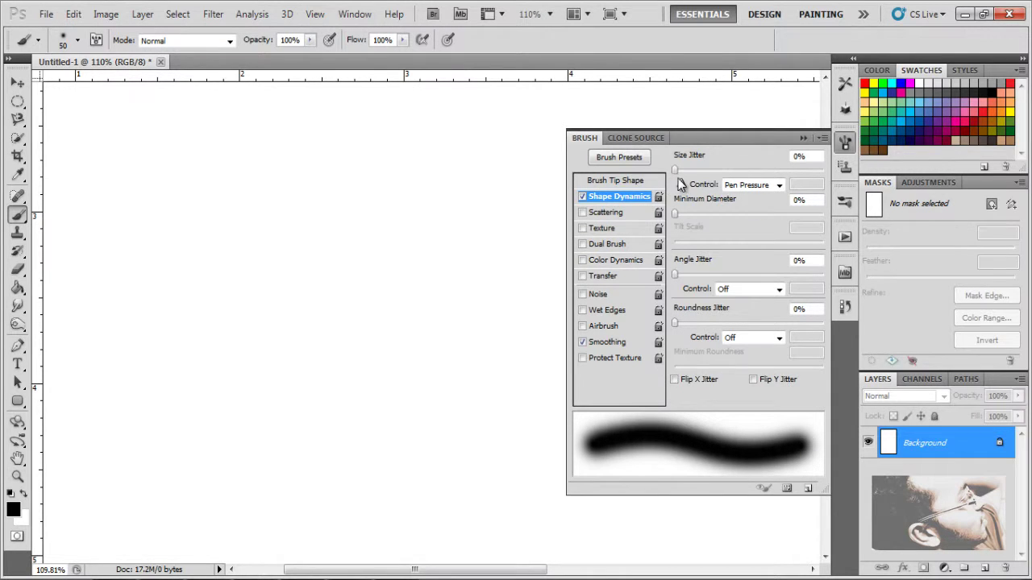
pyautogui.moveTo(677, 172)
pyautogui.mouseDown()
pyautogui.moveTo(836, 194)
pyautogui.moveTo(657, 211)
pyautogui.mouseUp()
pyautogui.click(677, 214)
pyautogui.moveTo(725, 271); pyautogui.dragTo(718, 274)
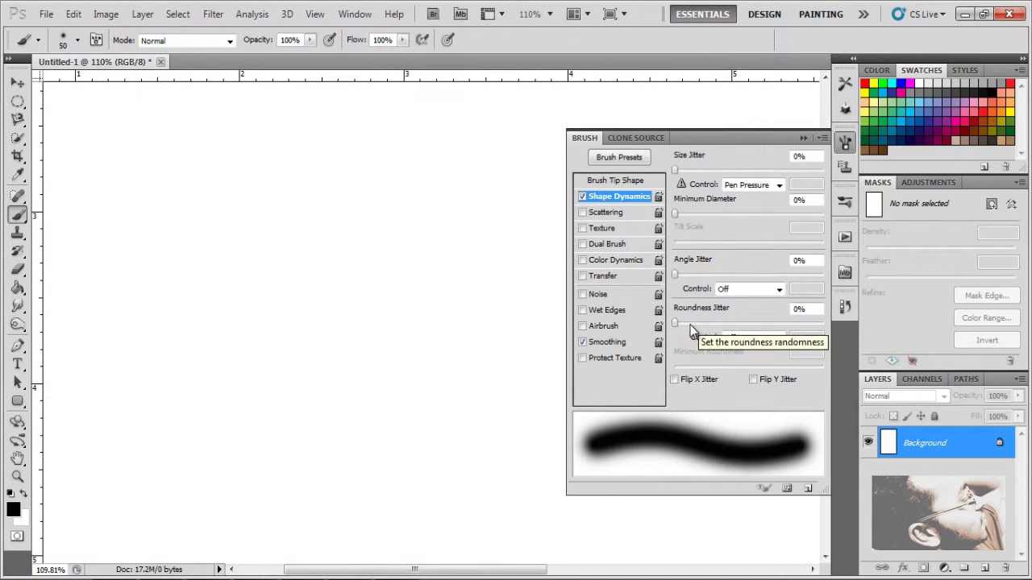
pyautogui.moveTo(679, 320)
pyautogui.mouseDown()
pyautogui.moveTo(709, 326)
pyautogui.moveTo(695, 327)
pyautogui.moveTo(699, 336)
pyautogui.moveTo(779, 325)
pyautogui.moveTo(666, 330)
pyautogui.mouseUp()
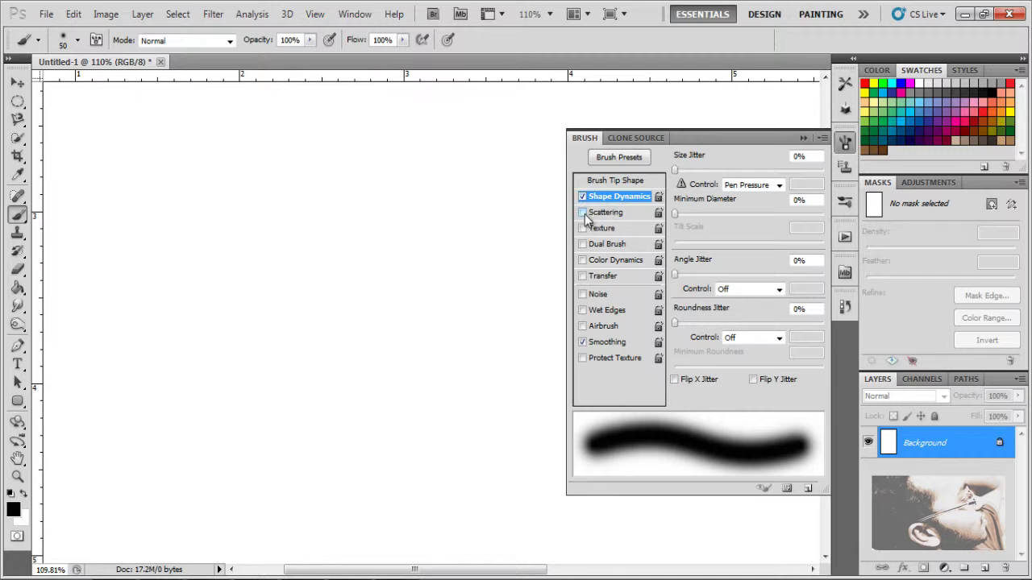
pyautogui.click(583, 212)
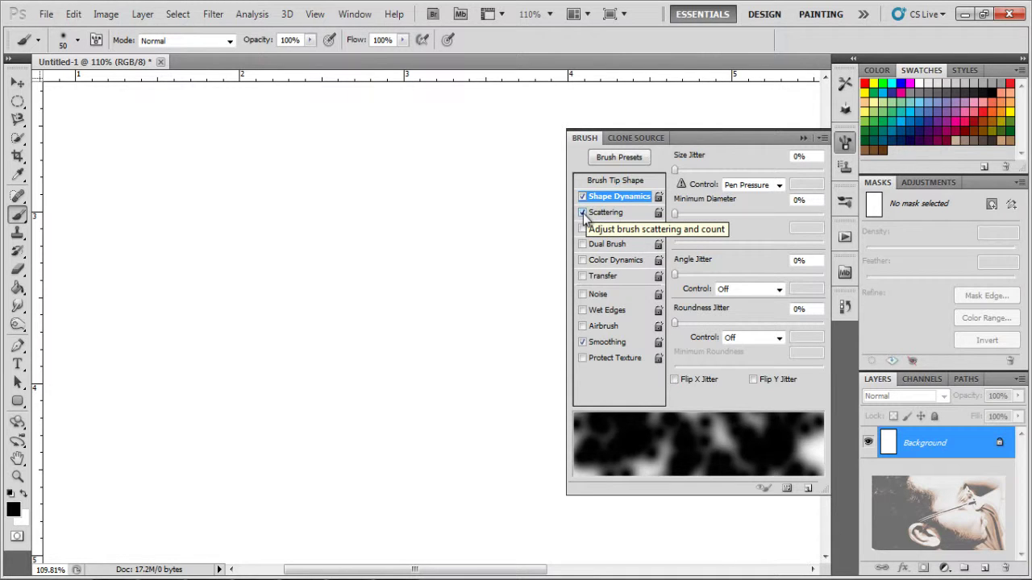
pyautogui.click(582, 213)
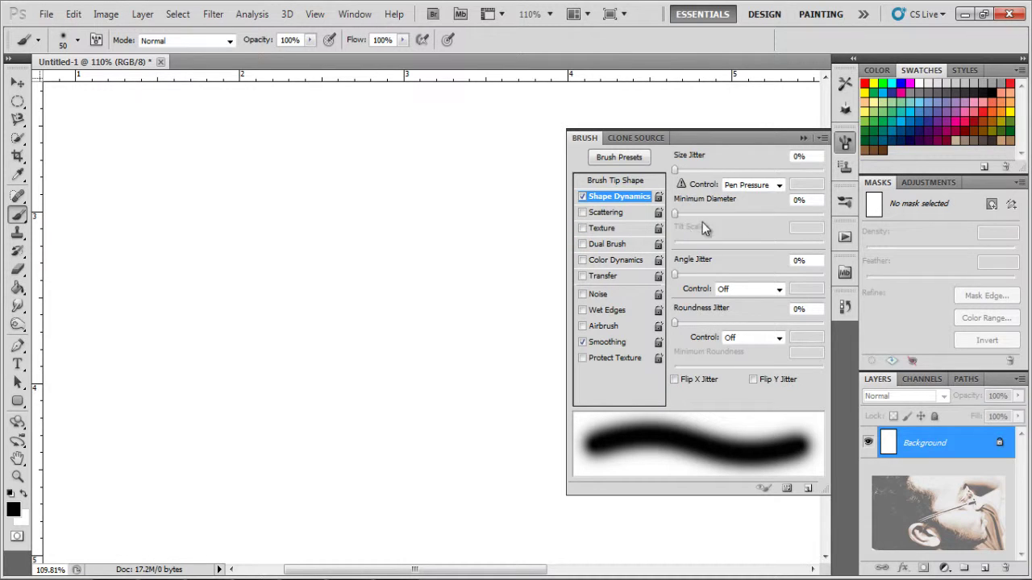
pyautogui.click(778, 186)
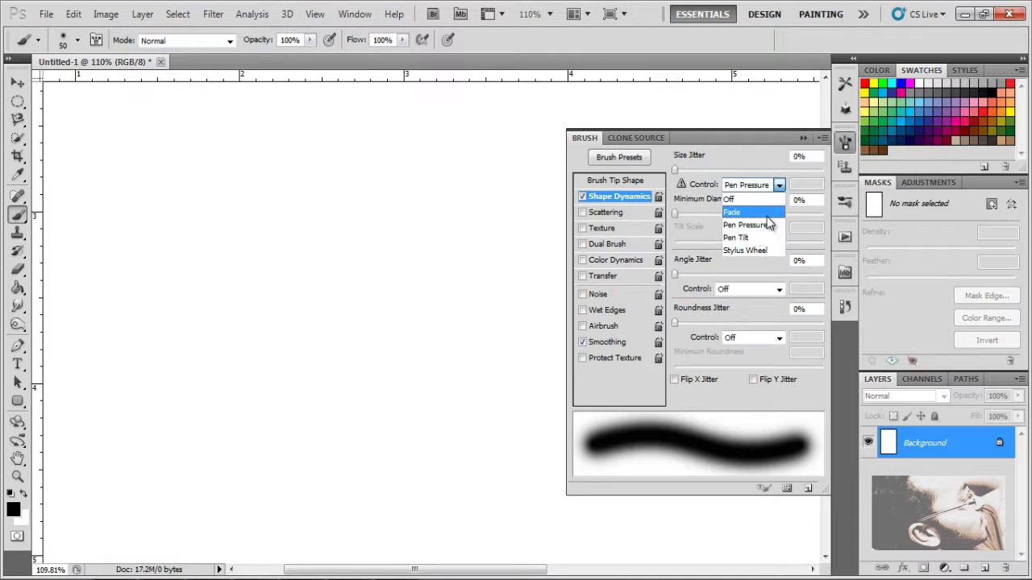
pyautogui.click(767, 215)
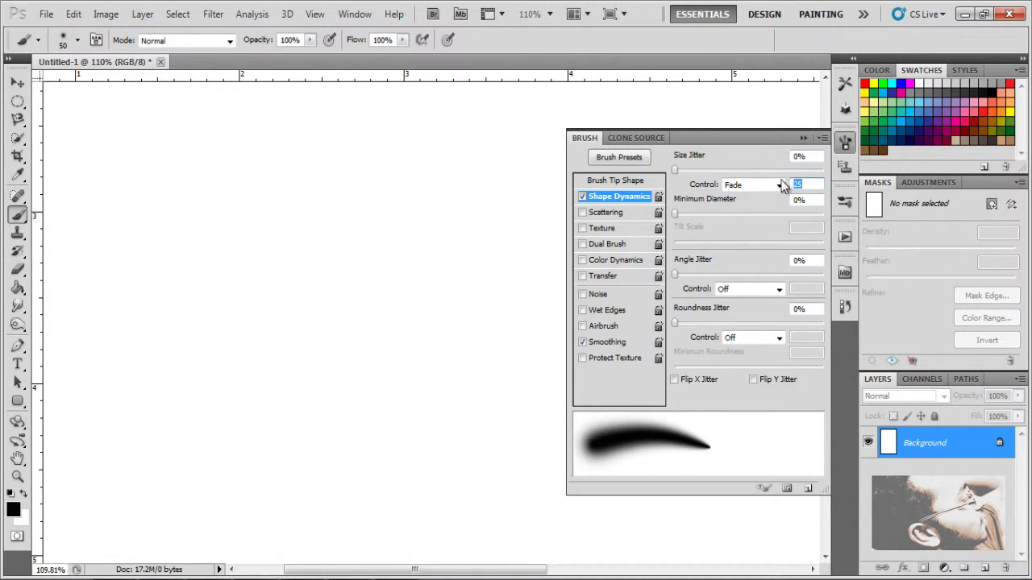
# Step: Hide the Brush panel and paint tapering rays toward the centre from all sides
pyautogui.click(803, 138)
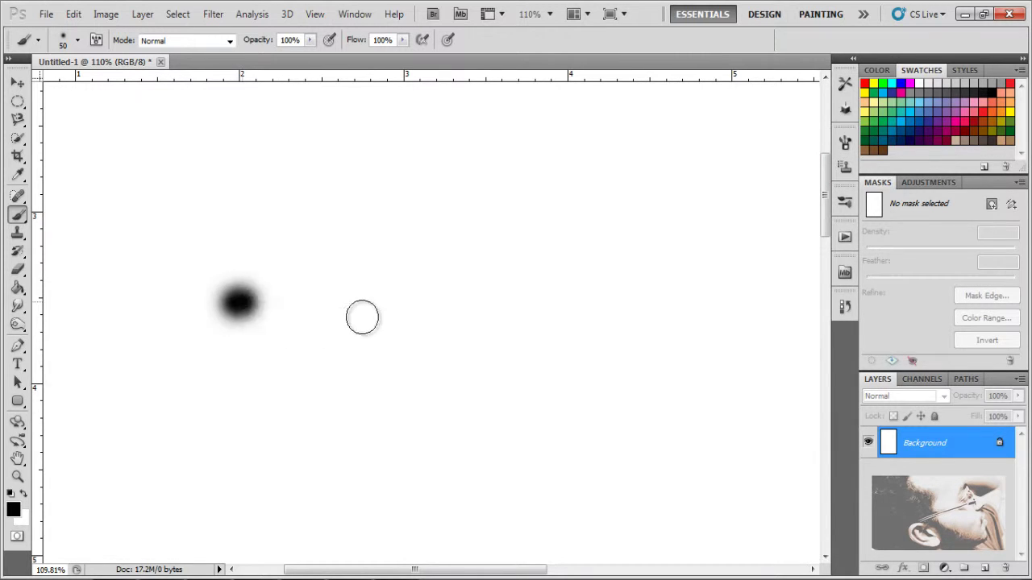
pyautogui.moveTo(227, 303); pyautogui.dragTo(367, 317)
pyautogui.moveTo(620, 248); pyautogui.dragTo(487, 292)
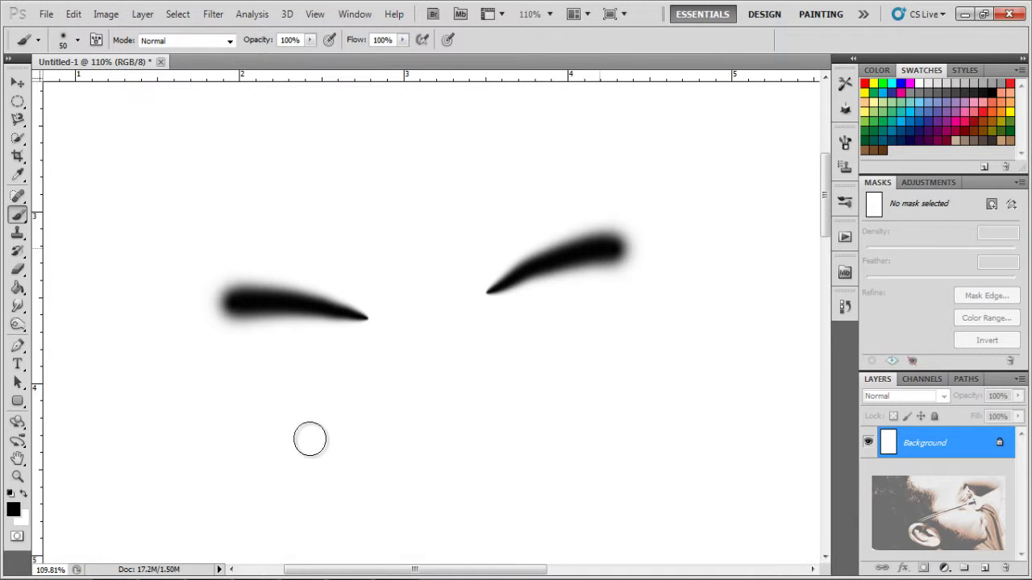
pyautogui.moveTo(294, 463); pyautogui.dragTo(361, 343)
pyautogui.moveTo(564, 433); pyautogui.dragTo(441, 365)
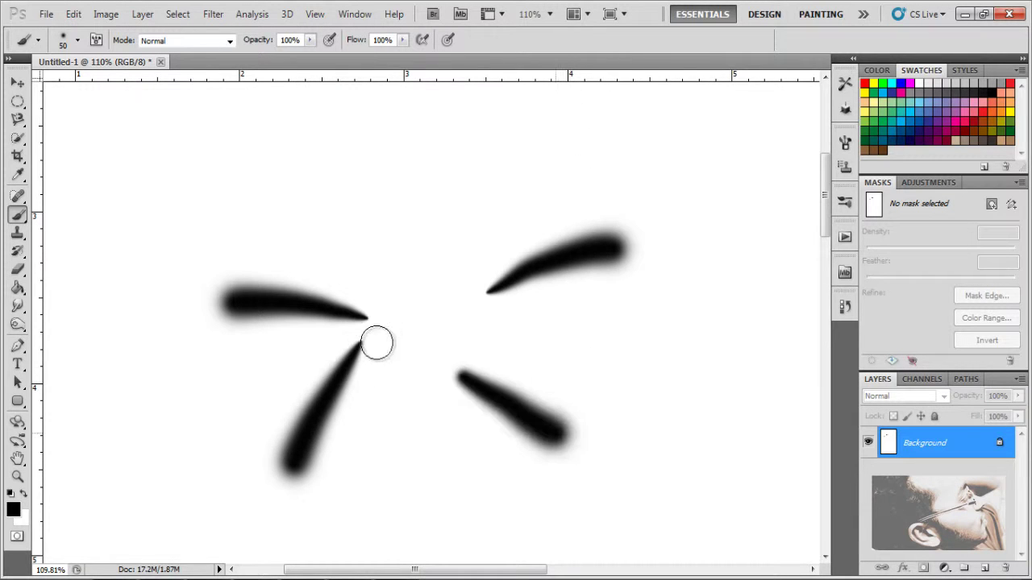
pyautogui.click(530, 174)
pyautogui.moveTo(498, 221); pyautogui.dragTo(454, 287)
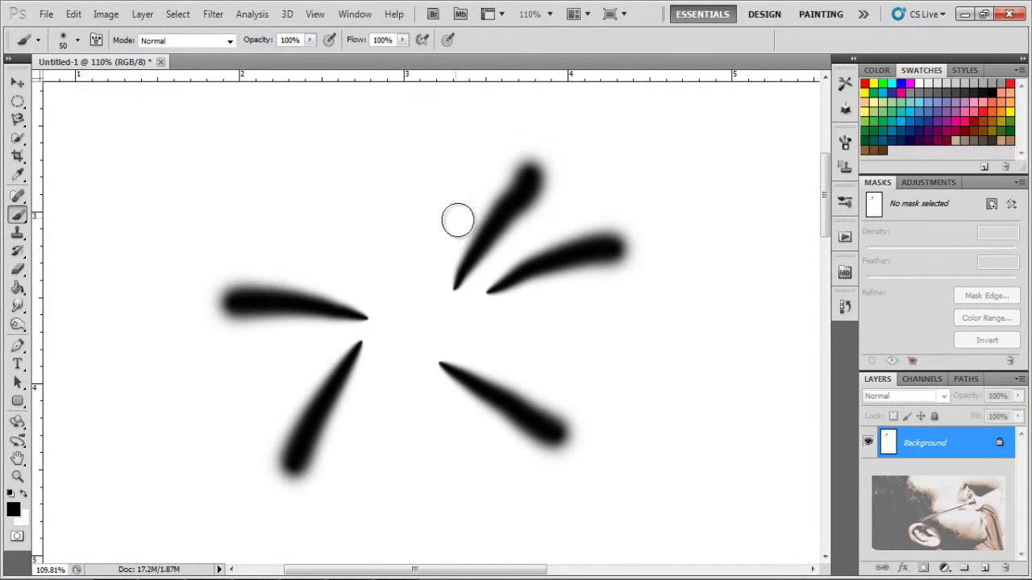
pyautogui.moveTo(369, 179); pyautogui.dragTo(426, 313)
# Step: Add more tapering black strokes across the right side and bottom of the canvas
pyautogui.moveTo(657, 317); pyautogui.dragTo(519, 327)
pyautogui.moveTo(420, 364); pyautogui.dragTo(420, 234)
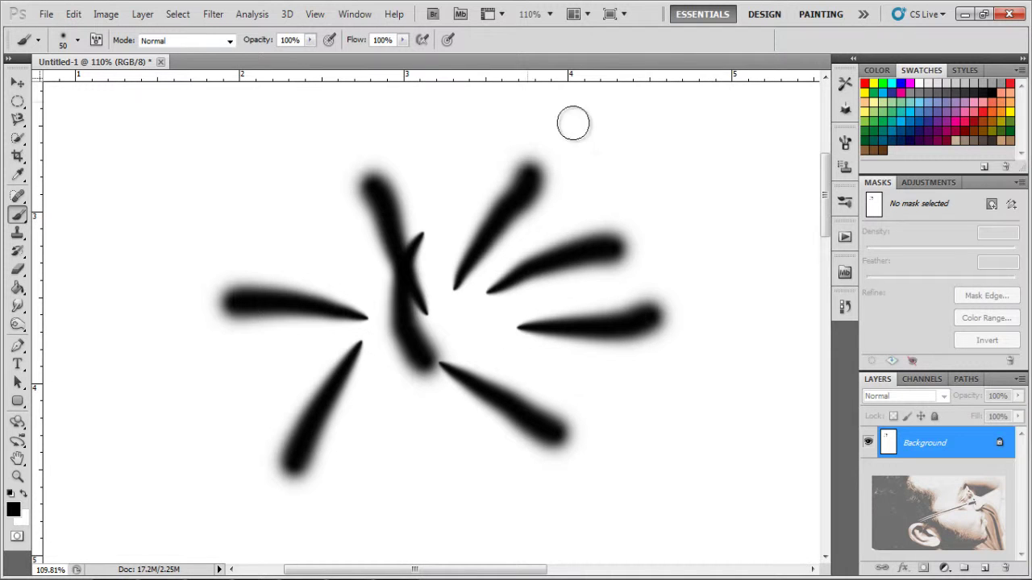
pyautogui.moveTo(671, 176); pyautogui.dragTo(677, 317)
pyautogui.moveTo(709, 276); pyautogui.dragTo(600, 348)
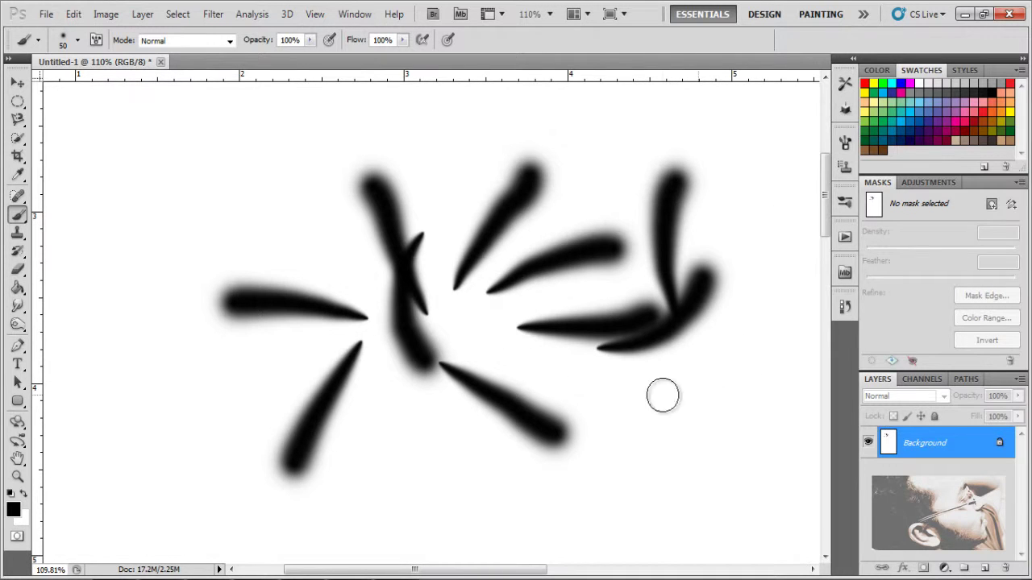
pyautogui.moveTo(695, 395); pyautogui.dragTo(558, 373)
pyautogui.moveTo(724, 488); pyautogui.dragTo(587, 520)
pyautogui.moveTo(484, 461); pyautogui.dragTo(584, 530)
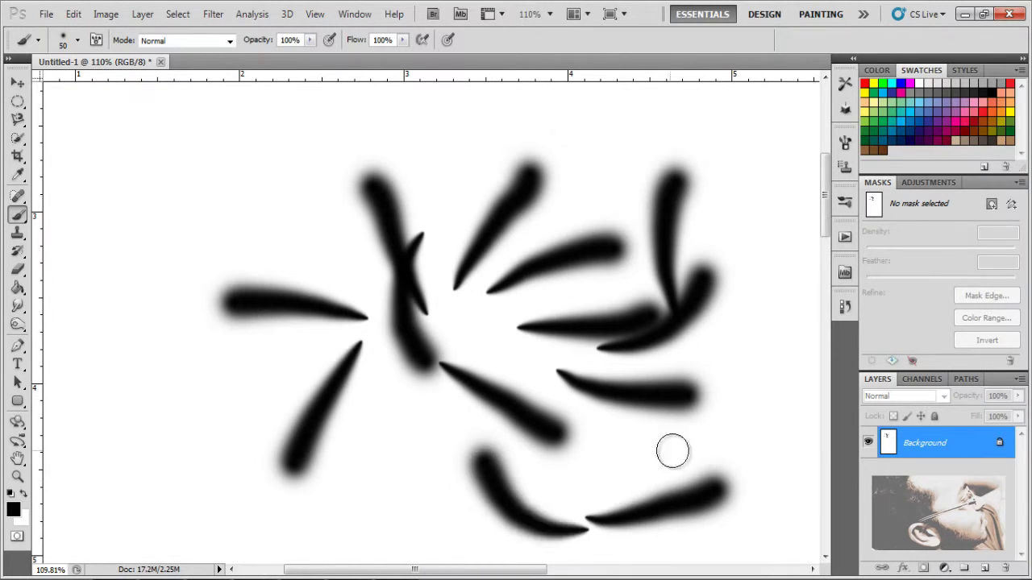
pyautogui.moveTo(676, 447); pyautogui.dragTo(562, 515)
# Step: Fill the top and left edges with tapering strokes, then show the History panel
pyautogui.moveTo(399, 403); pyautogui.dragTo(427, 509)
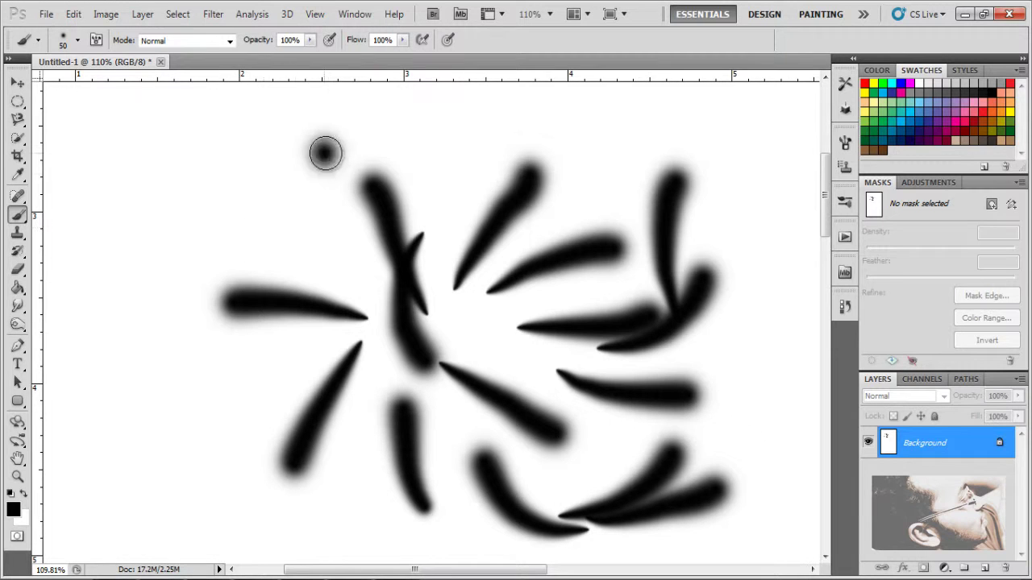
pyautogui.moveTo(325, 153); pyautogui.dragTo(459, 145)
pyautogui.moveTo(621, 111); pyautogui.dragTo(481, 117)
pyautogui.moveTo(211, 287); pyautogui.dragTo(221, 150)
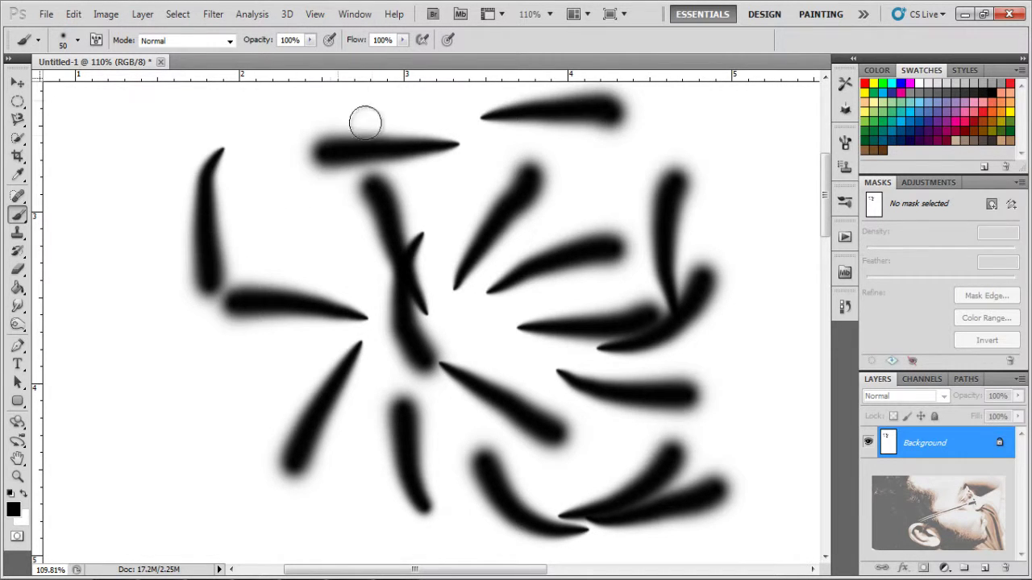
pyautogui.moveTo(298, 261); pyautogui.dragTo(183, 189)
pyautogui.moveTo(99, 345); pyautogui.dragTo(167, 469)
pyautogui.moveTo(257, 439); pyautogui.dragTo(179, 321)
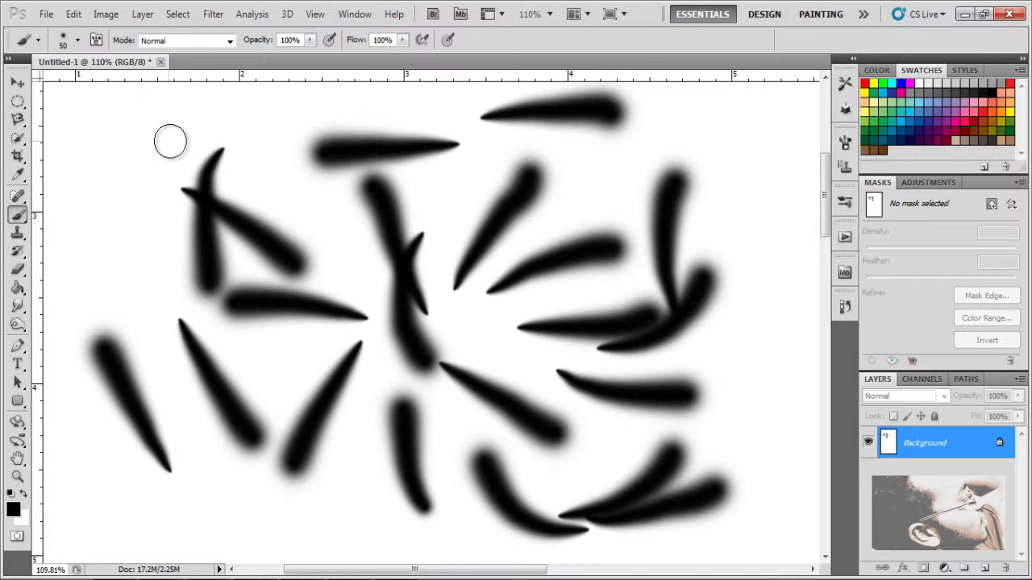
pyautogui.moveTo(122, 184); pyautogui.dragTo(121, 328)
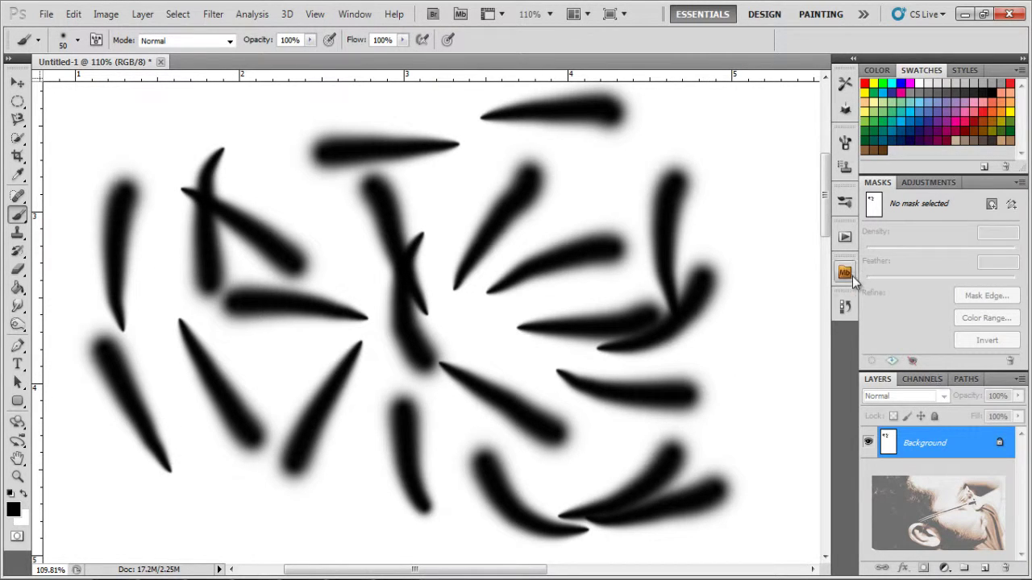
pyautogui.click(845, 307)
# Step: Revert the canvas to blank through History, test a few strokes, then revert again
pyautogui.scroll(5, 754, 353)
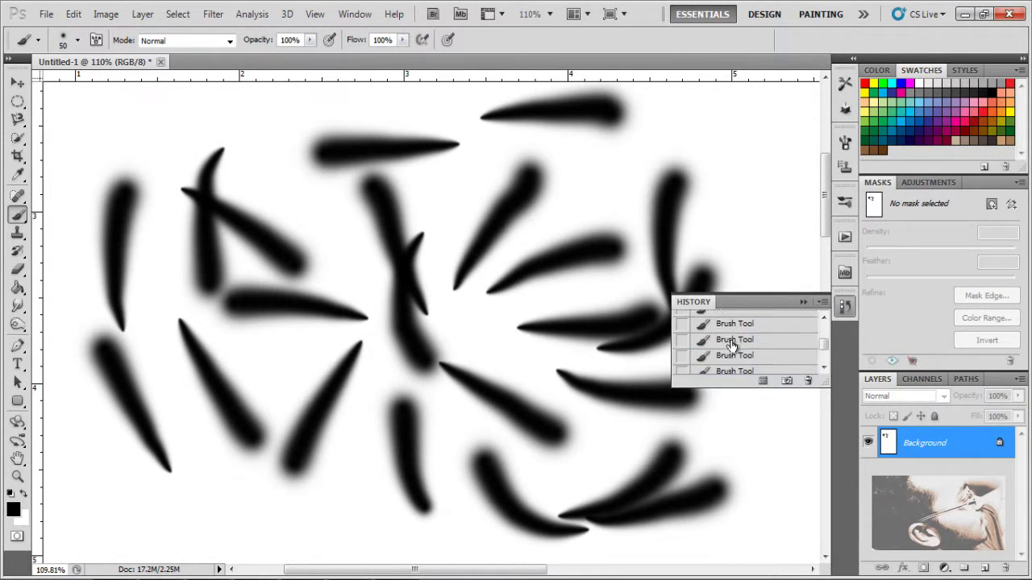
pyautogui.click(766, 323)
pyautogui.click(803, 302)
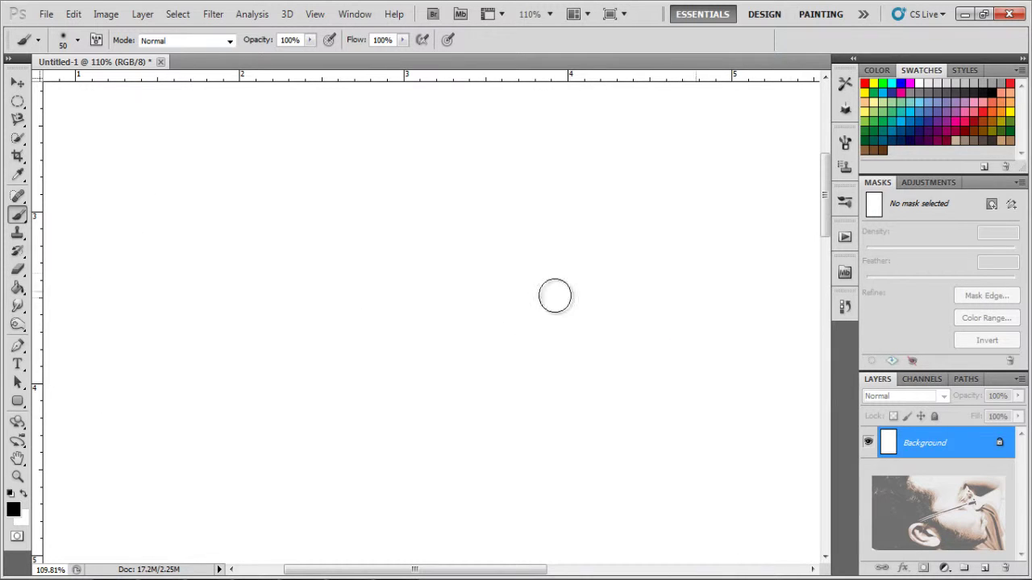
pyautogui.moveTo(412, 316); pyautogui.dragTo(509, 206)
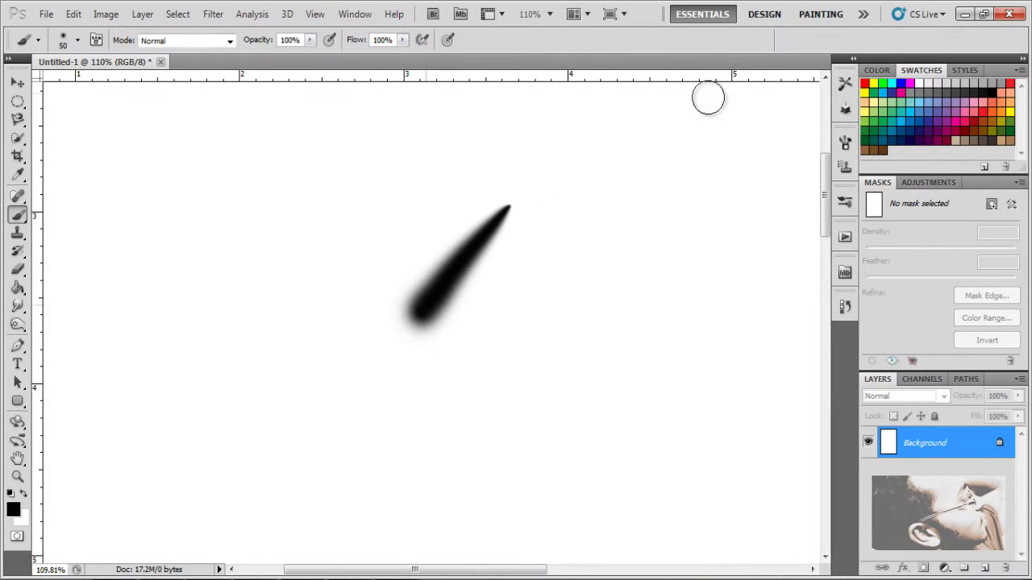
pyautogui.hotkey('ctrl', 'z')
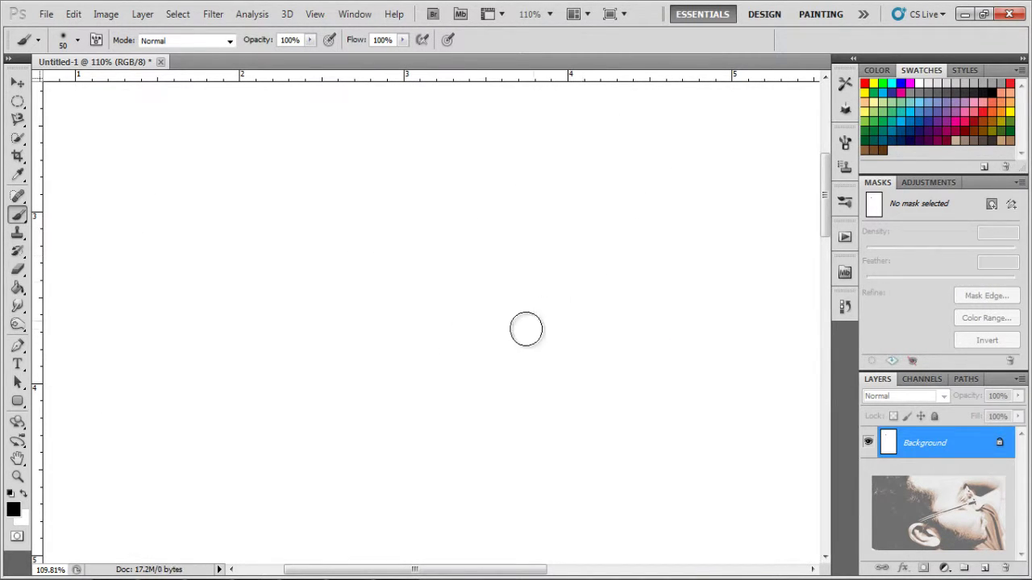
pyautogui.moveTo(463, 303); pyautogui.dragTo(384, 419)
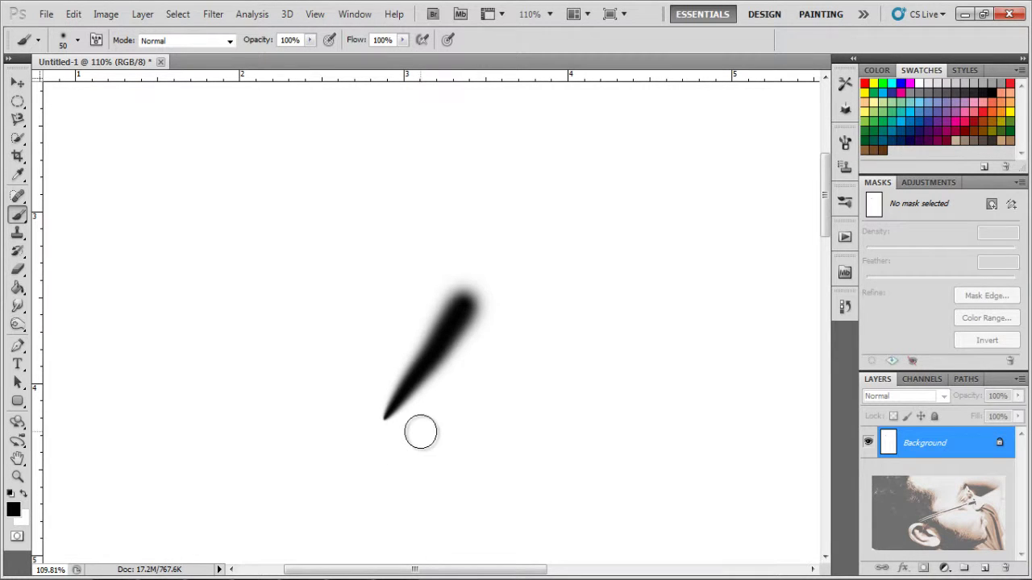
pyautogui.moveTo(525, 341); pyautogui.dragTo(417, 439)
pyautogui.hotkey('ctrl', 'z')
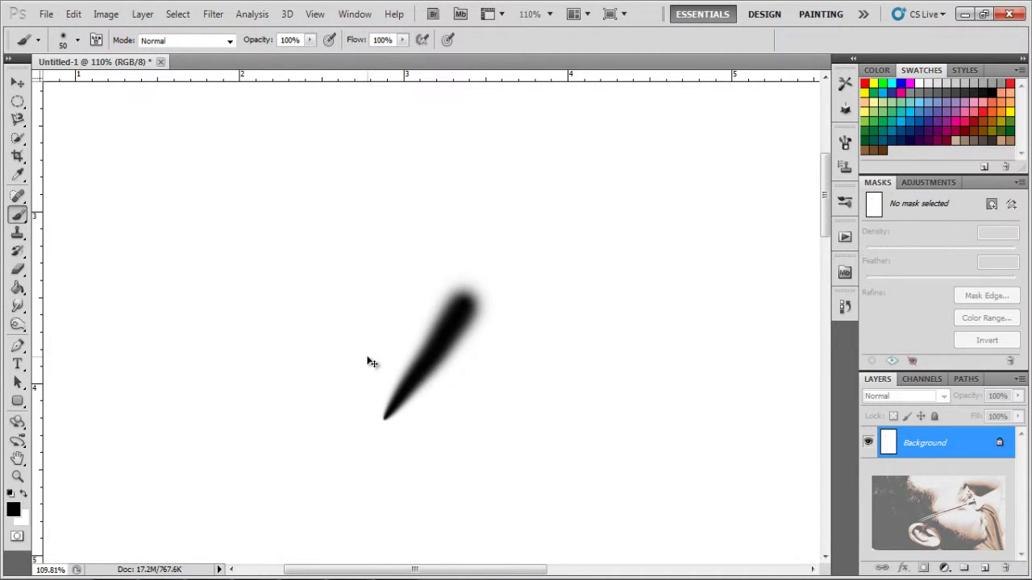
pyautogui.hotkey('ctrl', 'z')
pyautogui.click(844, 307)
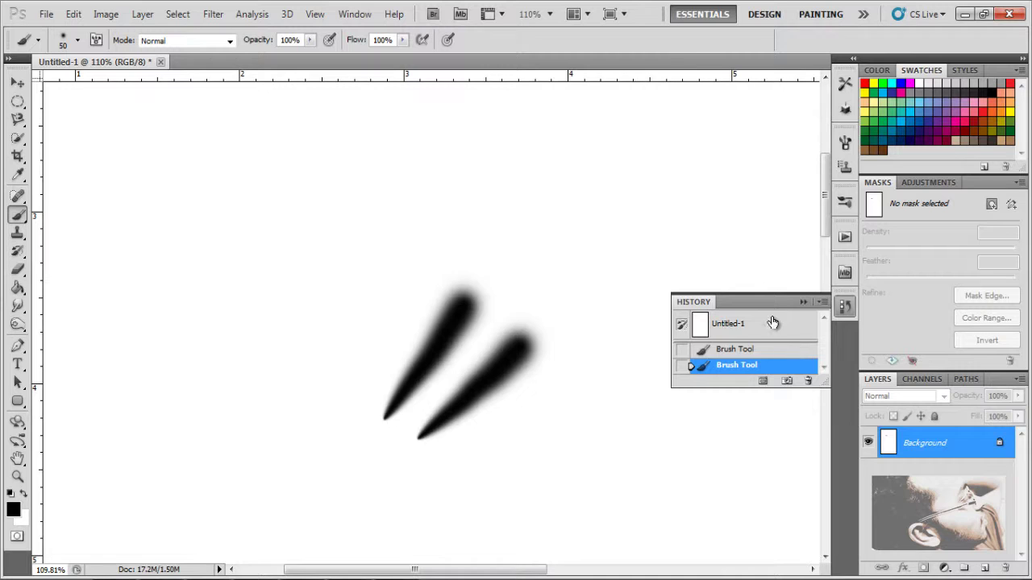
pyautogui.click(773, 322)
pyautogui.click(803, 302)
# Step: Paint starburst rays from the upper right and right, redoing unwanted ones
pyautogui.moveTo(652, 139); pyautogui.dragTo(553, 233)
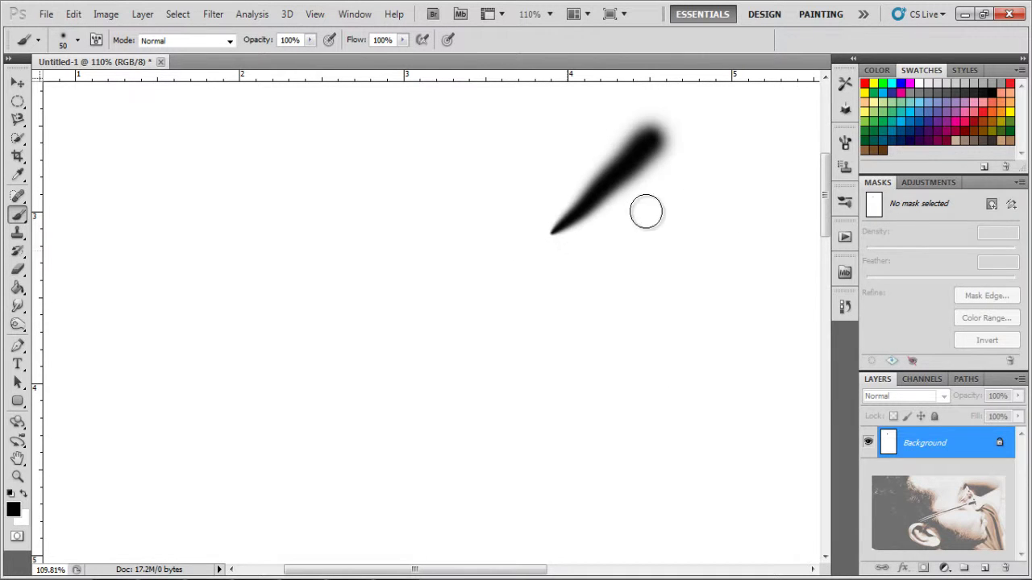
pyautogui.moveTo(719, 196); pyautogui.dragTo(573, 251)
pyautogui.moveTo(707, 283); pyautogui.dragTo(594, 272)
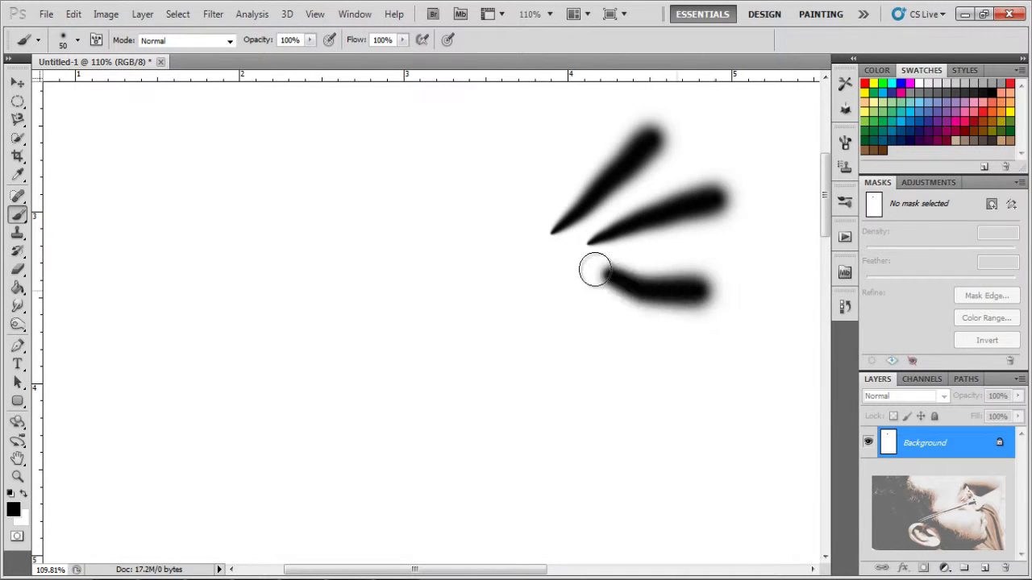
pyautogui.hotkey('ctrl', 'z')
pyautogui.moveTo(712, 297); pyautogui.dragTo(582, 280)
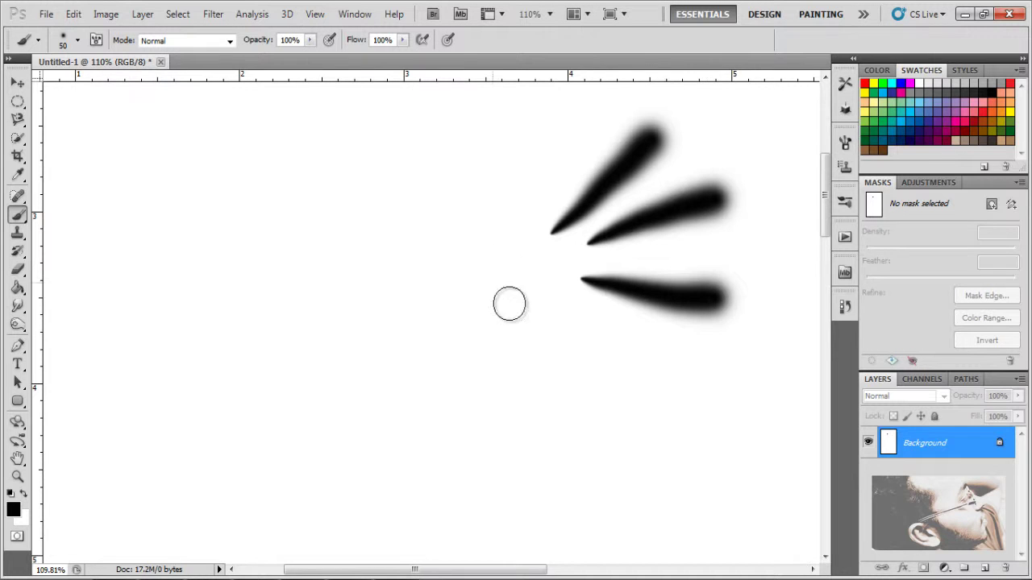
pyautogui.moveTo(627, 409); pyautogui.dragTo(593, 274)
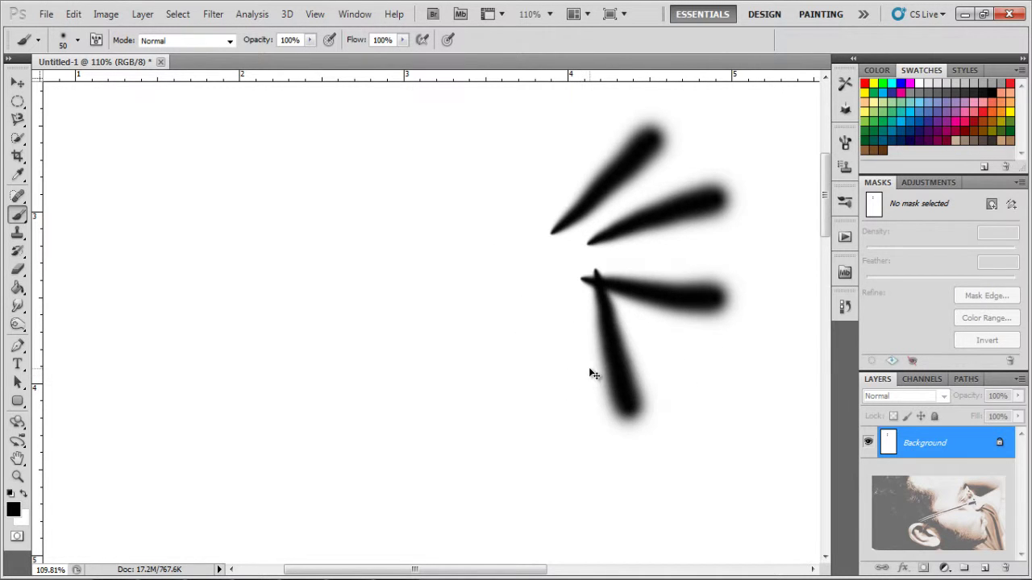
pyautogui.hotkey('ctrl', 'z')
pyautogui.moveTo(627, 458); pyautogui.dragTo(582, 324)
pyautogui.hotkey('ctrl', 'z')
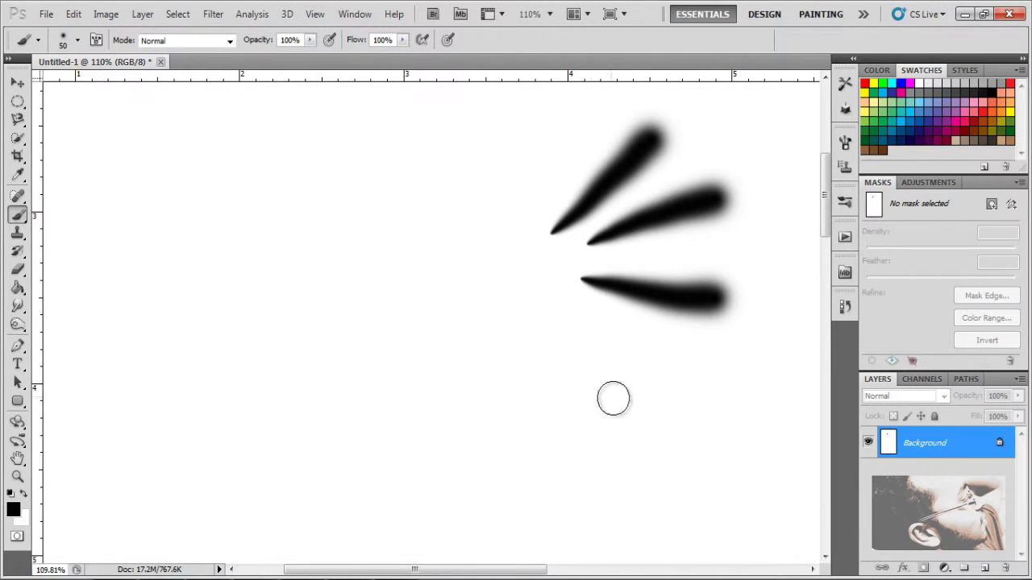
pyautogui.moveTo(613, 399); pyautogui.dragTo(572, 277)
pyautogui.hotkey('ctrl', 'z')
pyautogui.moveTo(596, 411); pyautogui.dragTo(590, 258)
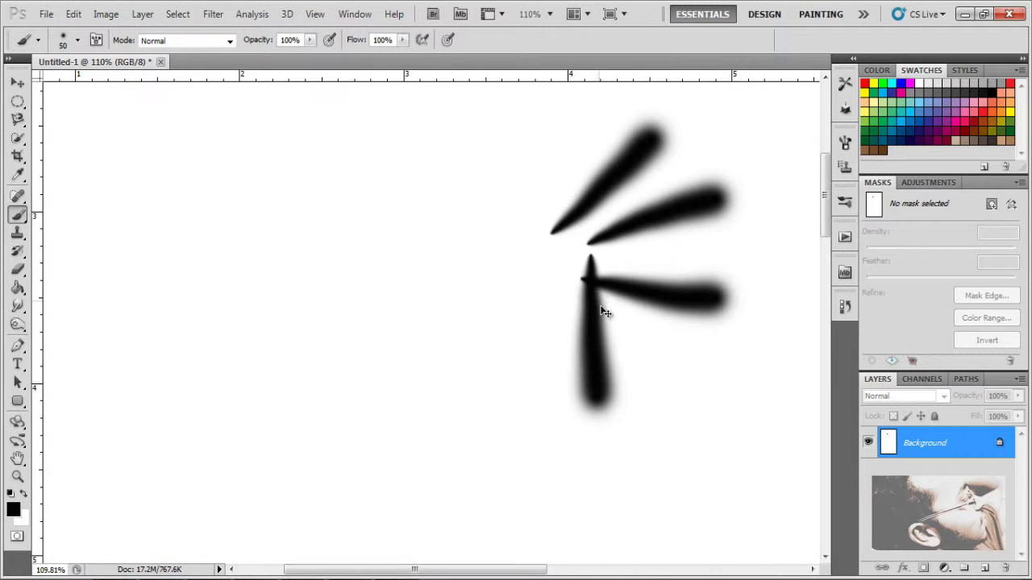
pyautogui.hotkey('ctrl', 'z')
pyautogui.moveTo(652, 389); pyautogui.dragTo(560, 288)
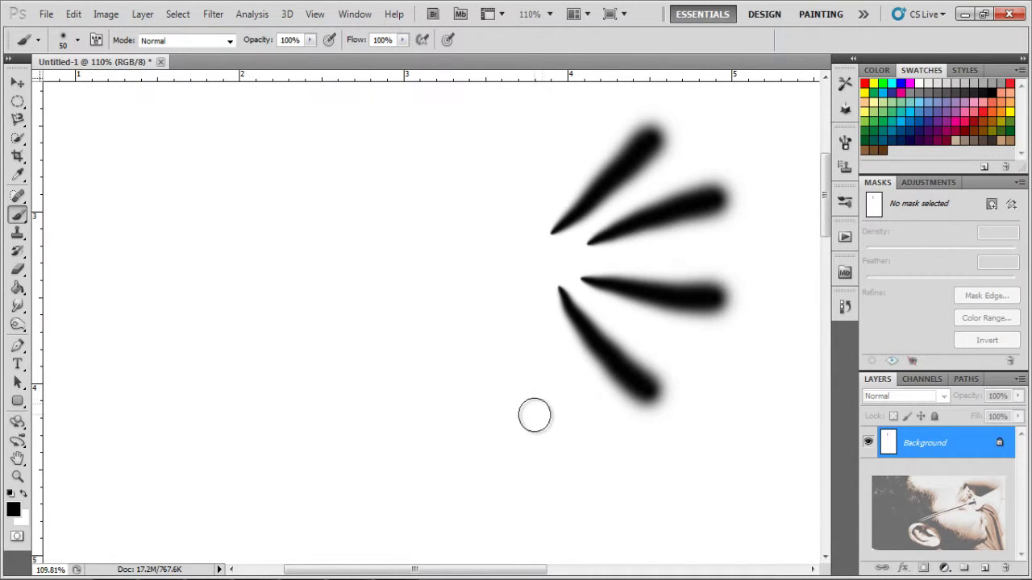
# Step: Add rays below, lower left, left and upper left into the centre, retrying bad strokes
pyautogui.moveTo(535, 415); pyautogui.dragTo(554, 243)
pyautogui.moveTo(444, 367); pyautogui.dragTo(571, 259)
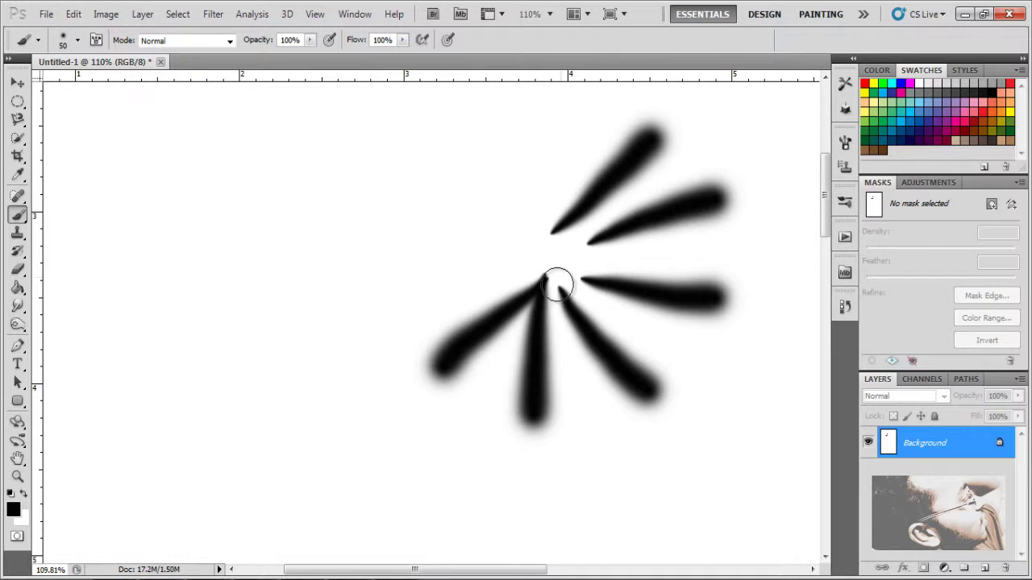
pyautogui.hotkey('ctrl', 'z')
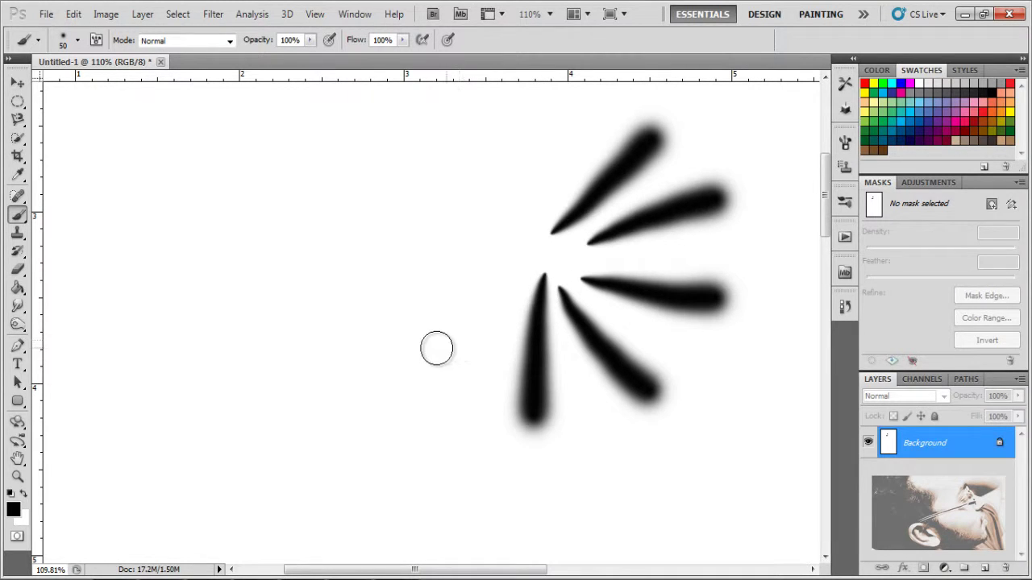
pyautogui.moveTo(435, 348); pyautogui.dragTo(549, 269)
pyautogui.hotkey('ctrl', 'z')
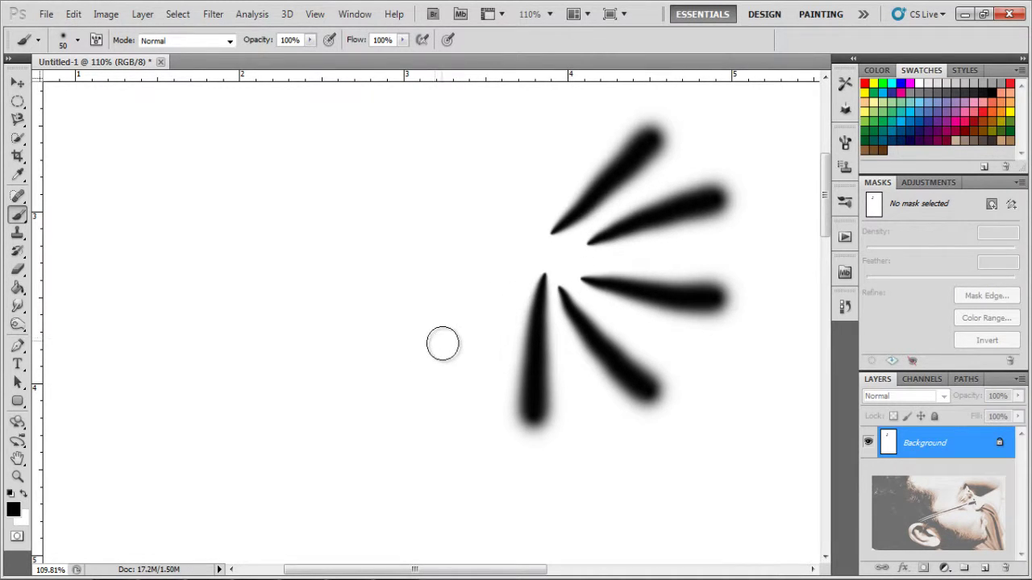
pyautogui.hotkey('ctrl', 'z')
pyautogui.hotkey('ctrl', 'z')
pyautogui.moveTo(421, 340); pyautogui.dragTo(537, 265)
pyautogui.moveTo(417, 232); pyautogui.dragTo(553, 240)
pyautogui.hotkey('ctrl', 'z')
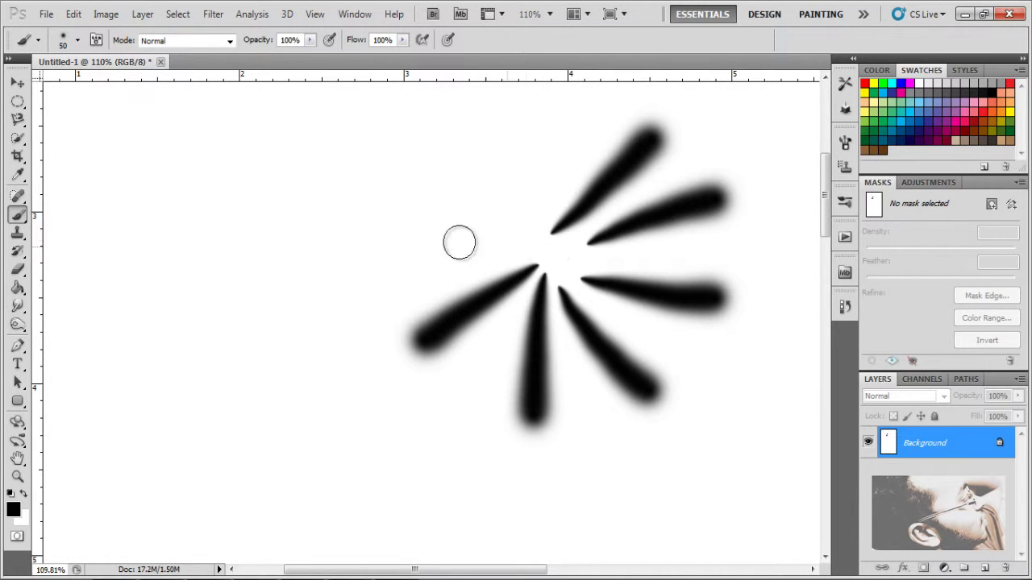
pyautogui.moveTo(427, 239); pyautogui.dragTo(571, 241)
pyautogui.hotkey('ctrl', 'z')
pyautogui.moveTo(410, 239)
pyautogui.mouseDown()
pyautogui.moveTo(529, 241)
pyautogui.moveTo(552, 226)
pyautogui.mouseUp()
pyautogui.moveTo(473, 132); pyautogui.dragTo(564, 250)
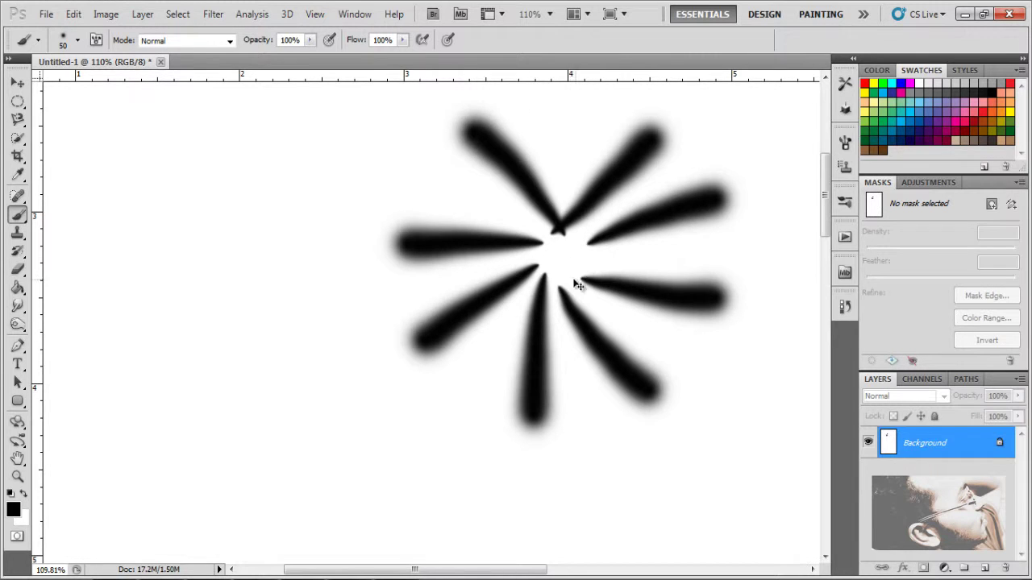
pyautogui.hotkey('ctrl', 'z')
pyautogui.moveTo(482, 122); pyautogui.dragTo(549, 235)
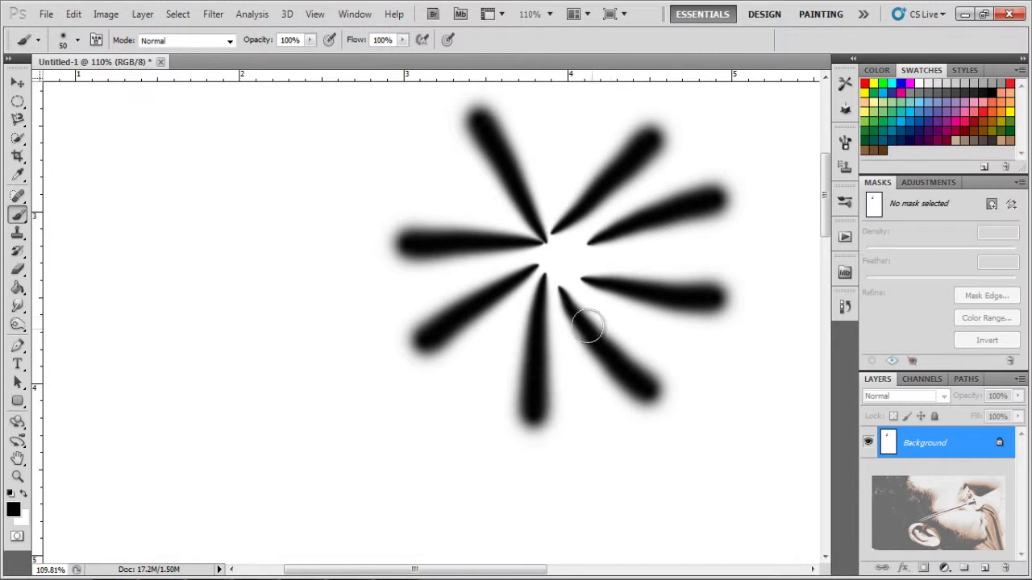
# Step: Add rays from the top, upper left, right, lower right and lower left, plus a centre curl
pyautogui.scroll(2, 588, 161)
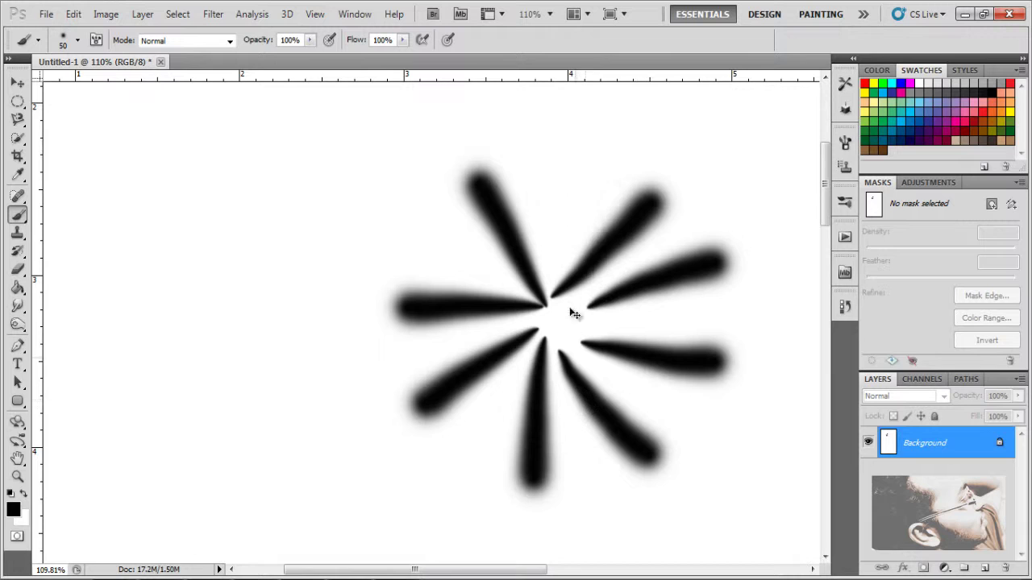
pyautogui.moveTo(562, 155); pyautogui.dragTo(548, 298)
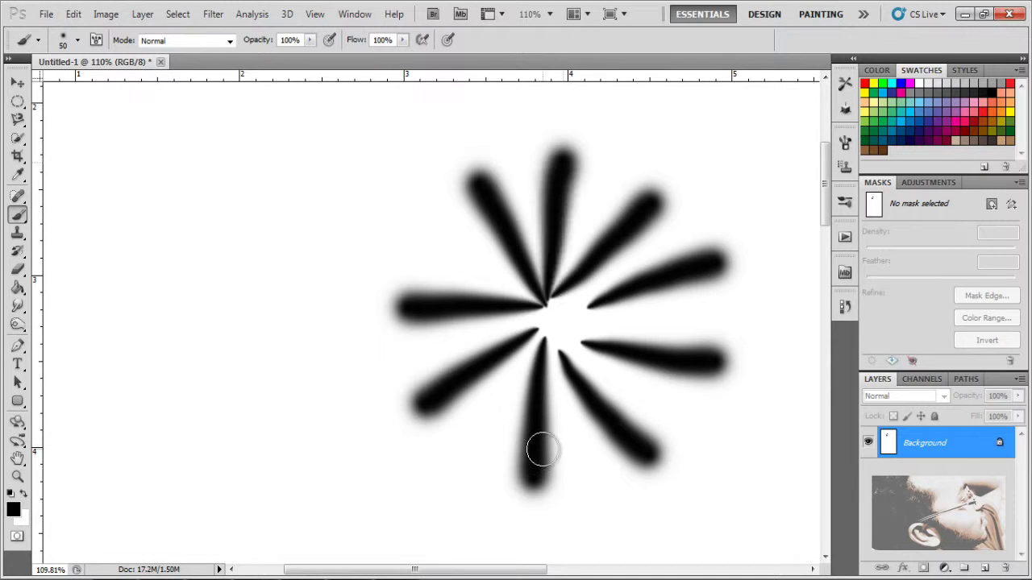
pyautogui.click(571, 320)
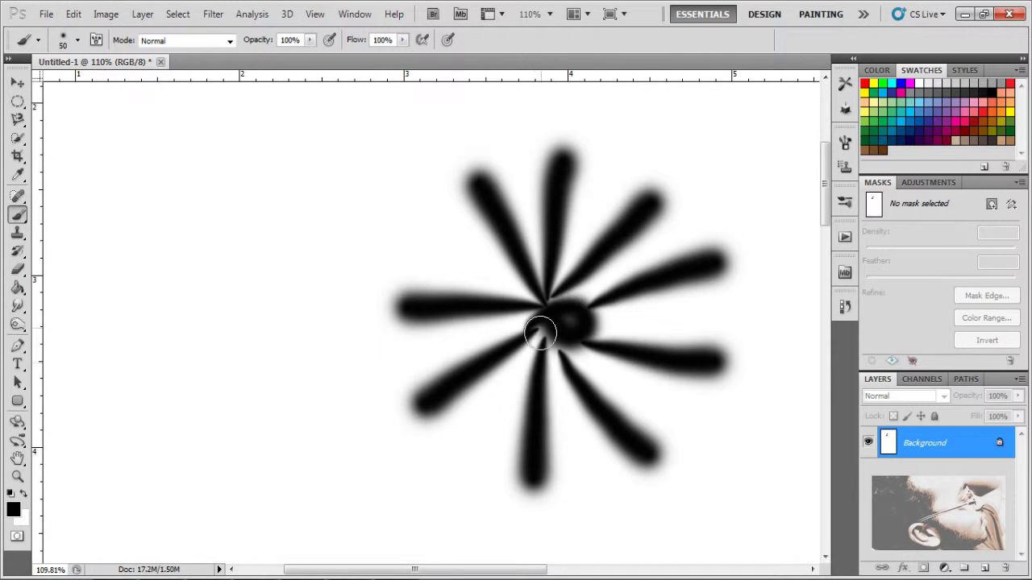
pyautogui.hotkey('ctrl', 'z')
pyautogui.moveTo(553, 310); pyautogui.dragTo(537, 312)
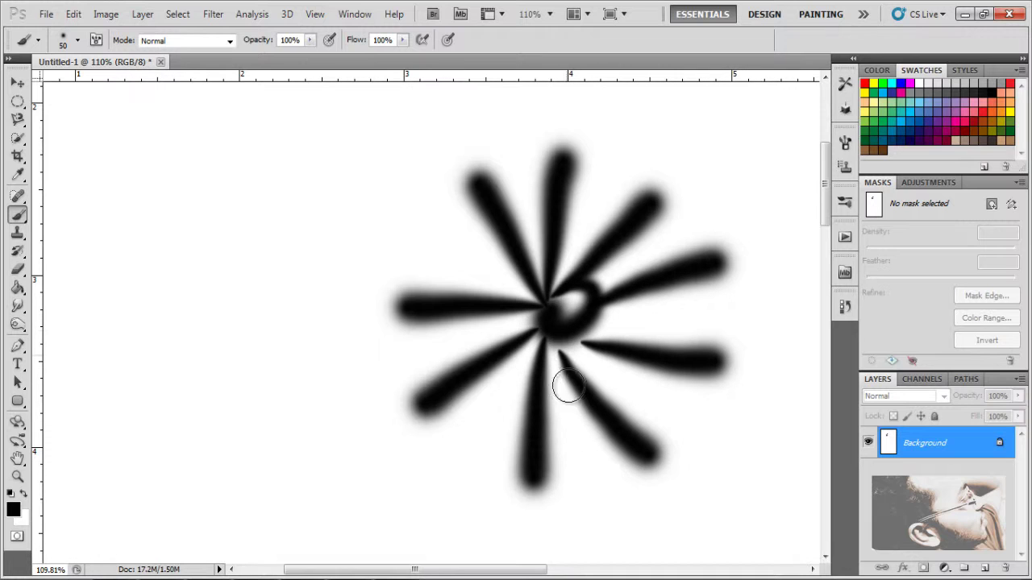
pyautogui.moveTo(407, 234); pyautogui.dragTo(528, 305)
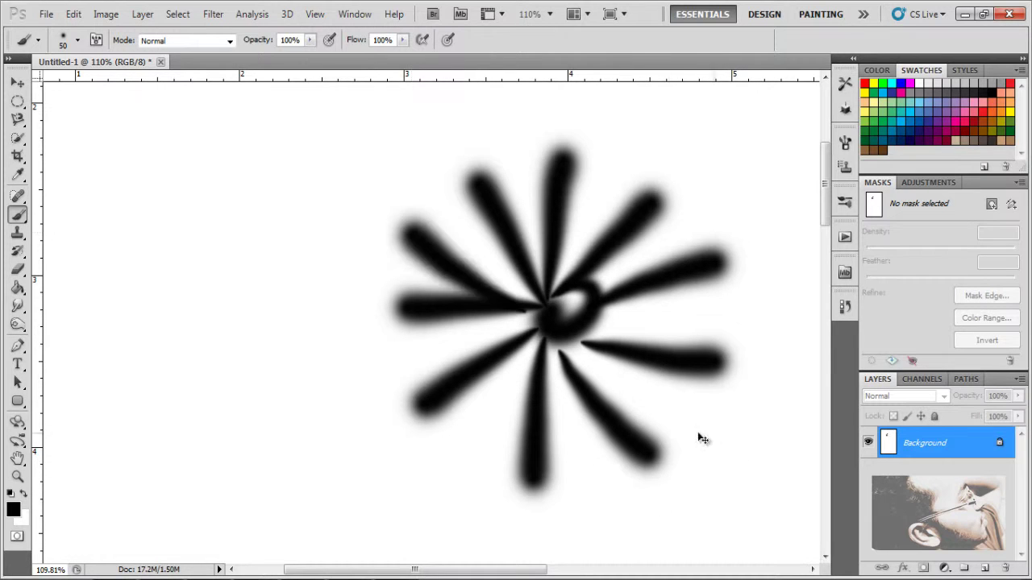
pyautogui.hotkey('ctrl', 'z')
pyautogui.hotkey('ctrl', 'z')
pyautogui.hotkey('ctrl', 'z')
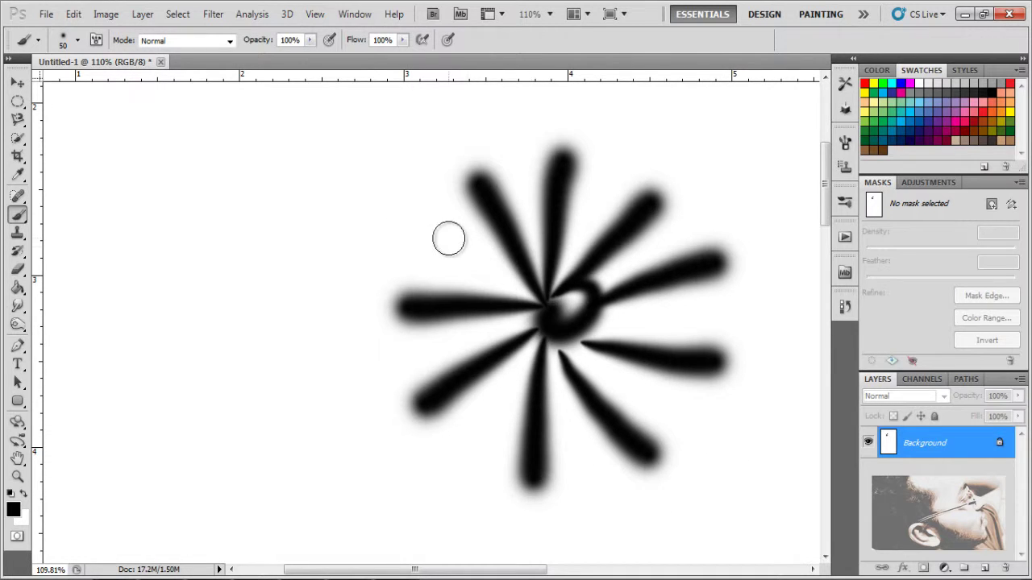
pyautogui.moveTo(448, 238); pyautogui.dragTo(545, 305)
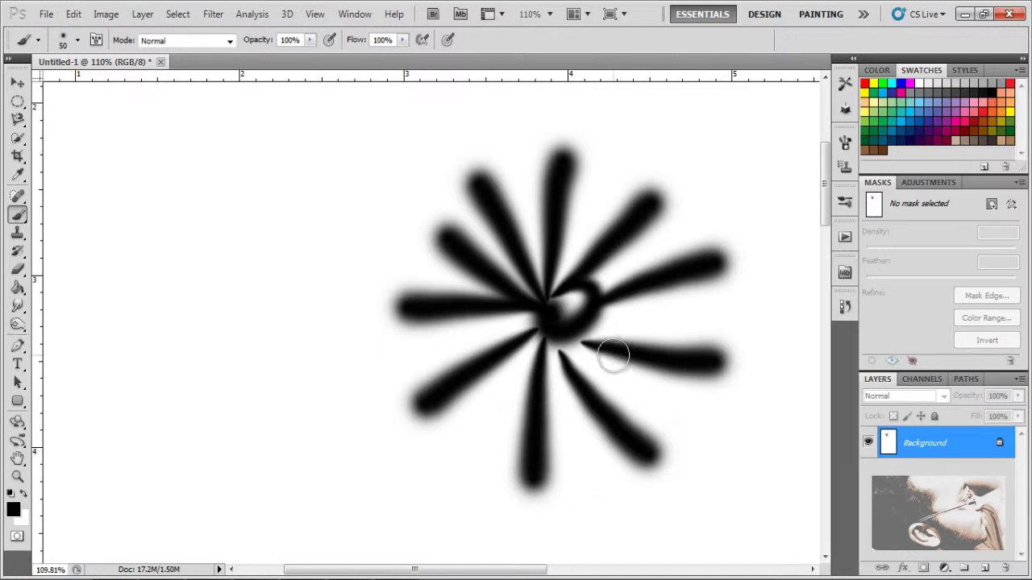
pyautogui.moveTo(716, 314); pyautogui.dragTo(564, 313)
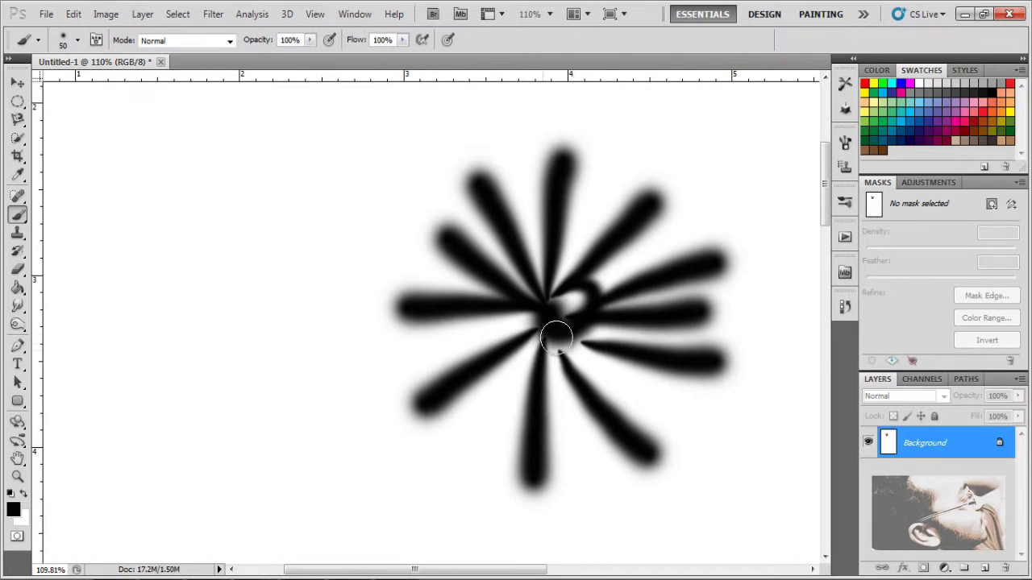
pyautogui.moveTo(679, 417); pyautogui.dragTo(569, 334)
pyautogui.moveTo(471, 449); pyautogui.dragTo(564, 339)
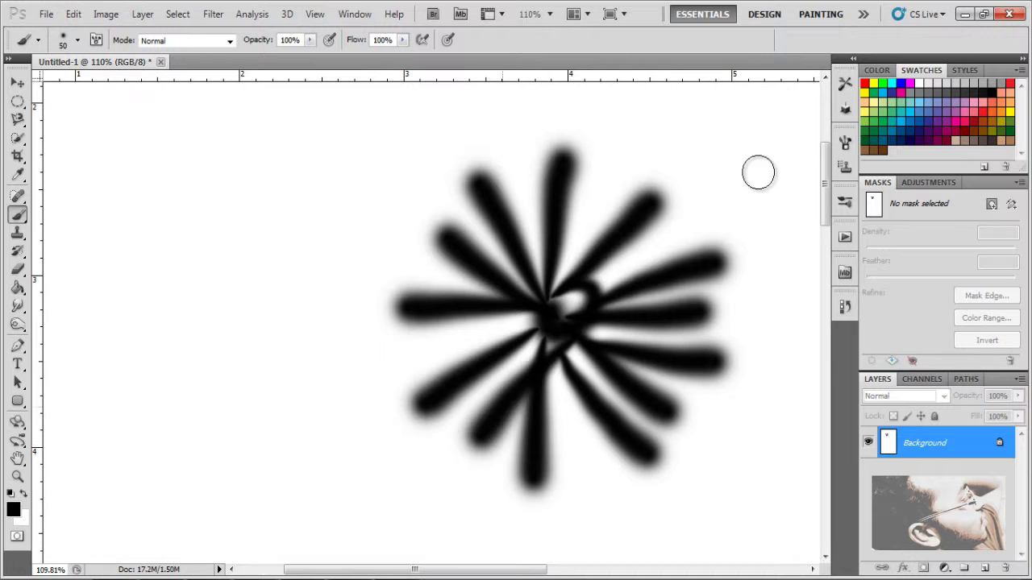
pyautogui.hotkey('ctrl', 'z')
pyautogui.moveTo(481, 435); pyautogui.dragTo(540, 326)
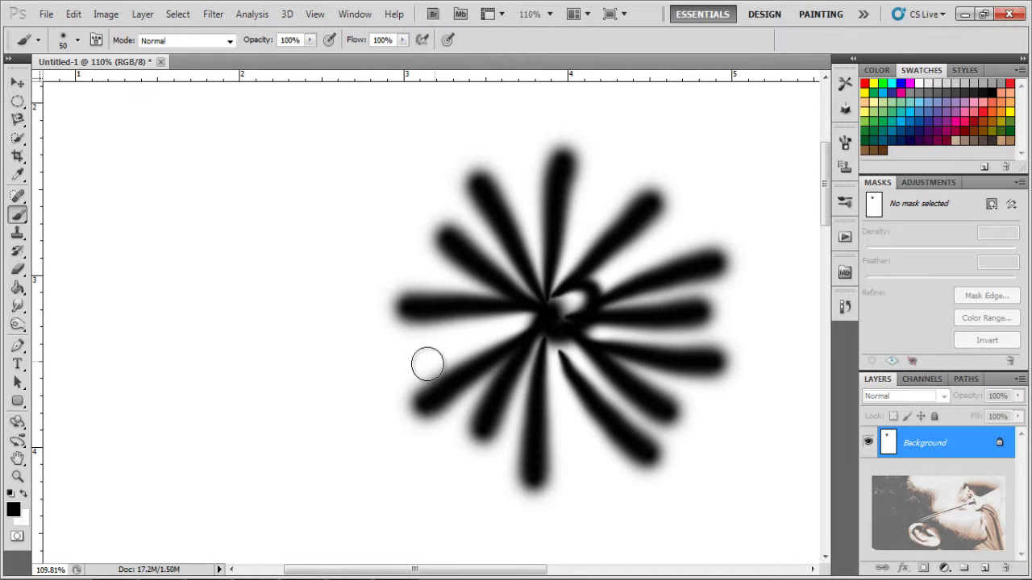
# Step: Fill remaining gaps with rays from the left, upper right and below the centre
pyautogui.moveTo(447, 340); pyautogui.dragTo(538, 324)
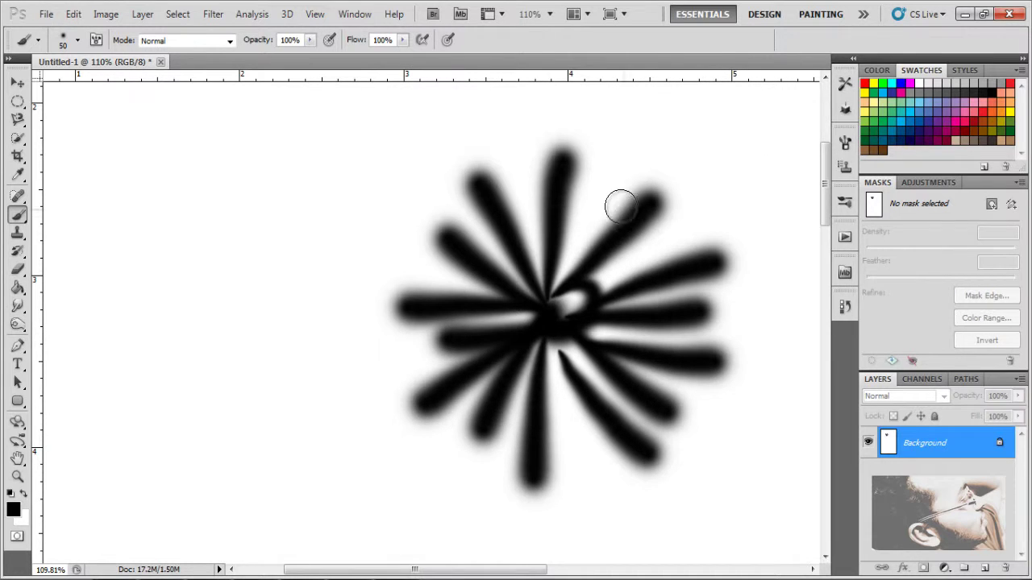
pyautogui.moveTo(593, 203); pyautogui.dragTo(564, 297)
pyautogui.moveTo(677, 235); pyautogui.dragTo(592, 292)
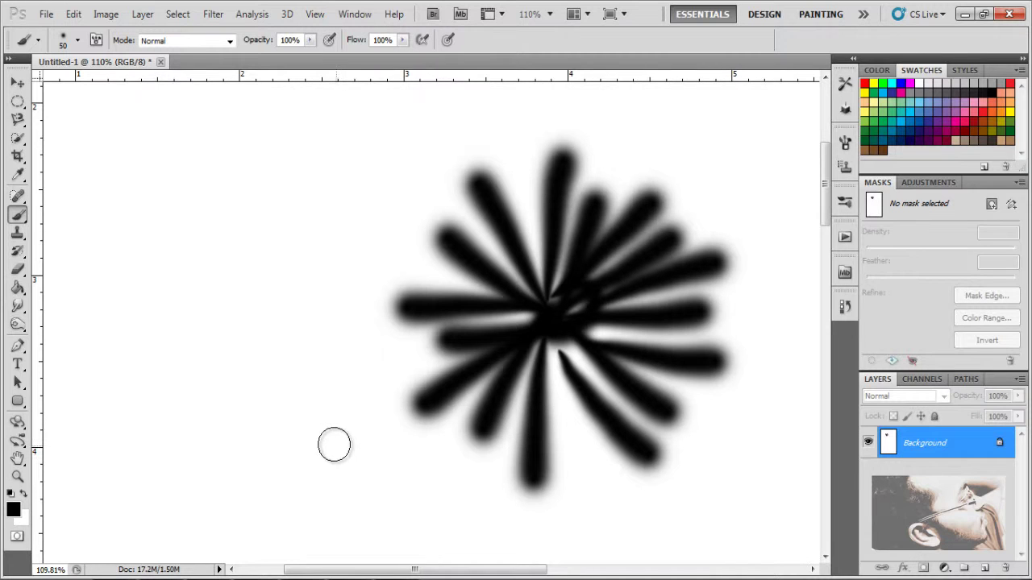
pyautogui.moveTo(580, 448); pyautogui.dragTo(586, 347)
pyautogui.hotkey('ctrl', 'z')
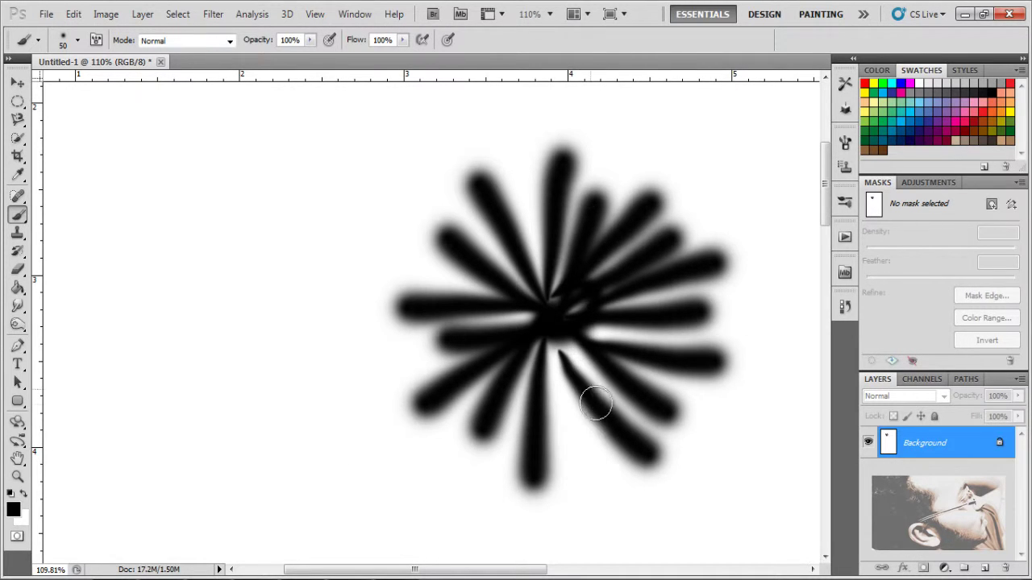
pyautogui.moveTo(575, 444); pyautogui.dragTo(584, 339)
pyautogui.hotkey('ctrl', 'z')
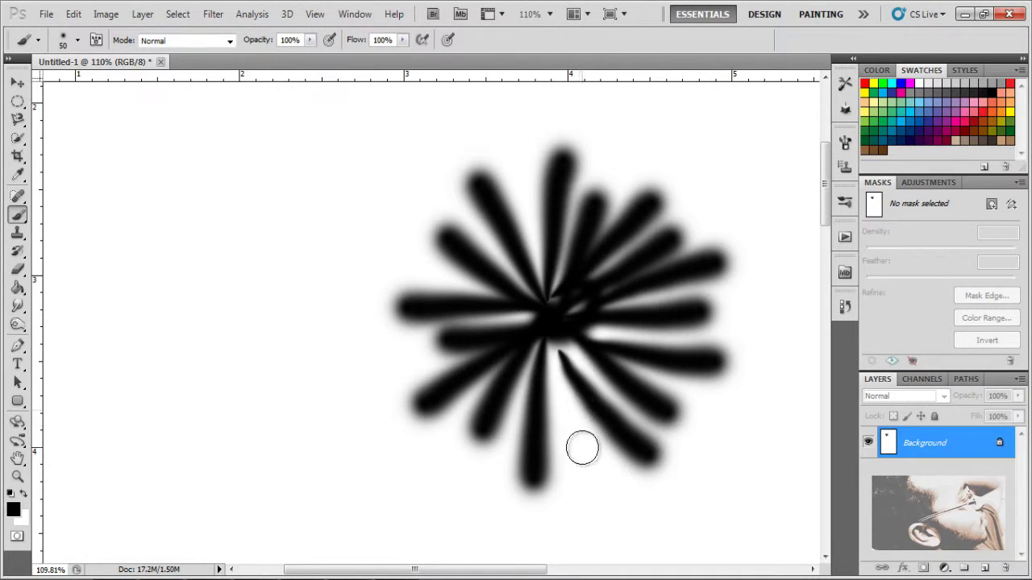
pyautogui.moveTo(580, 444); pyautogui.dragTo(571, 282)
pyautogui.hotkey('ctrl', 'z')
pyautogui.moveTo(578, 445); pyautogui.dragTo(580, 306)
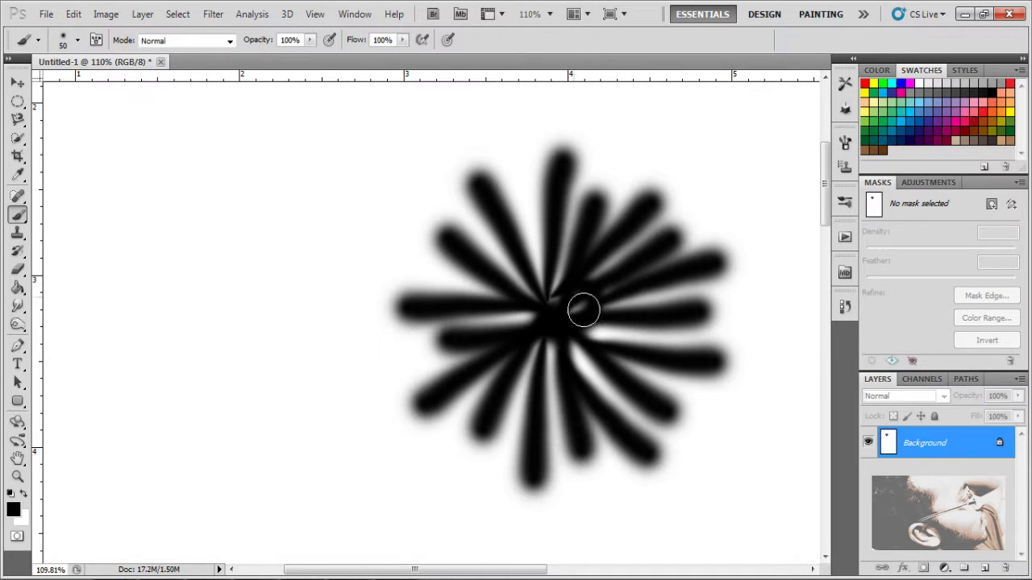
pyautogui.click(17, 478)
pyautogui.moveTo(421, 376); pyautogui.dragTo(497, 425)
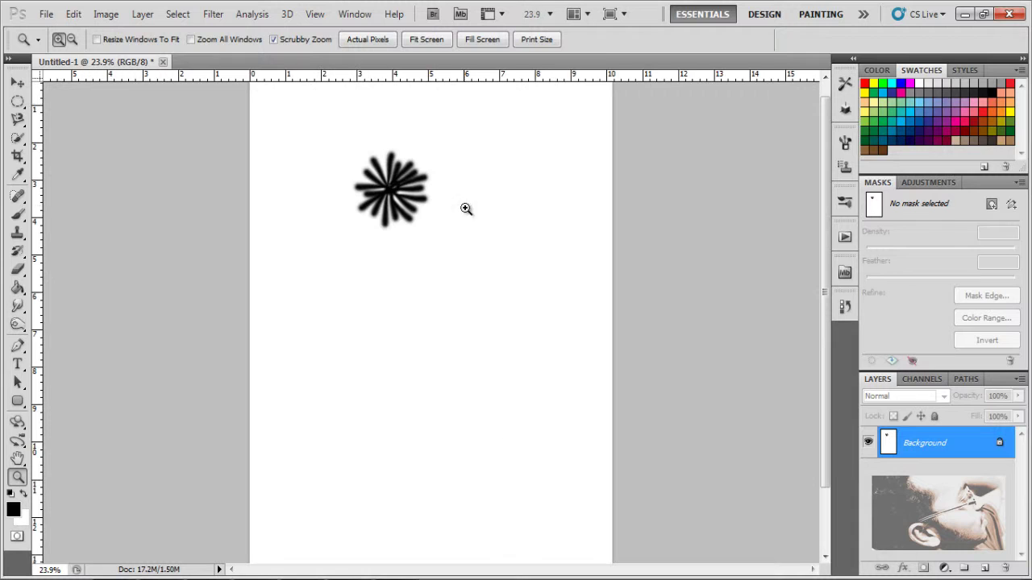
pyautogui.moveTo(392, 176); pyautogui.dragTo(439, 222)
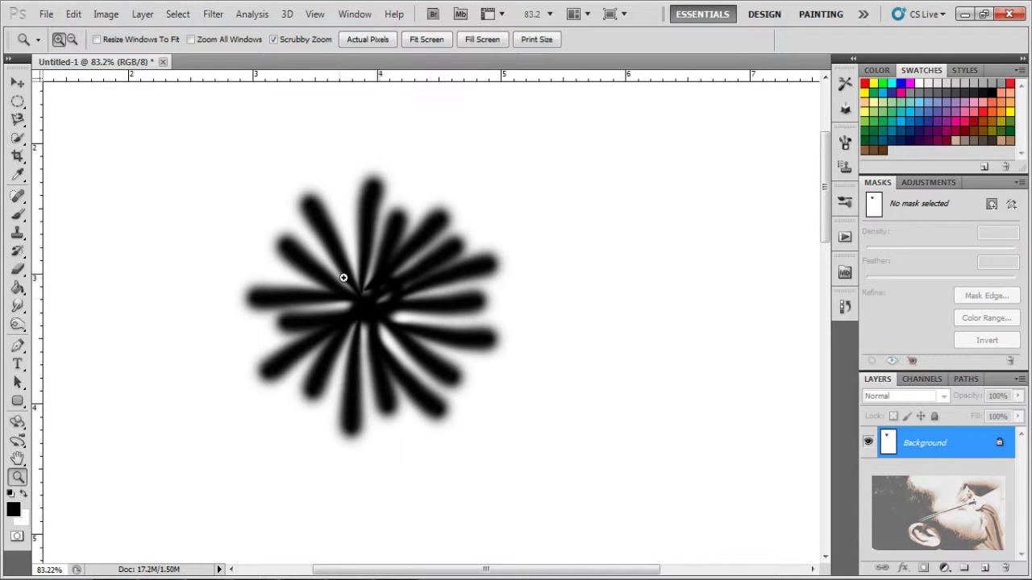
pyautogui.moveTo(427, 336); pyautogui.dragTo(278, 163)
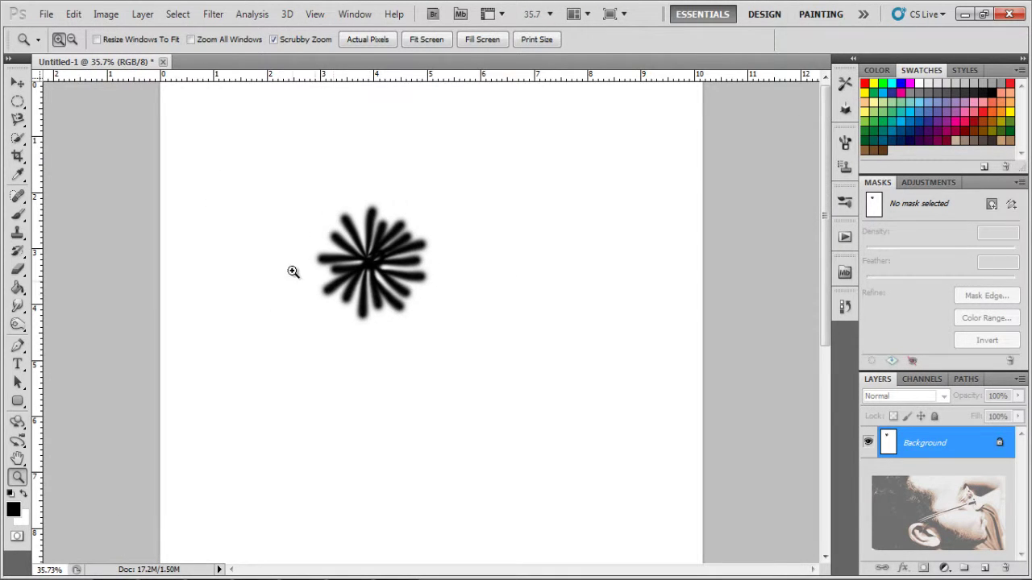
pyautogui.moveTo(395, 291)
pyautogui.mouseDown()
pyautogui.moveTo(415, 299)
pyautogui.moveTo(454, 369)
pyautogui.moveTo(361, 290)
pyautogui.mouseUp()
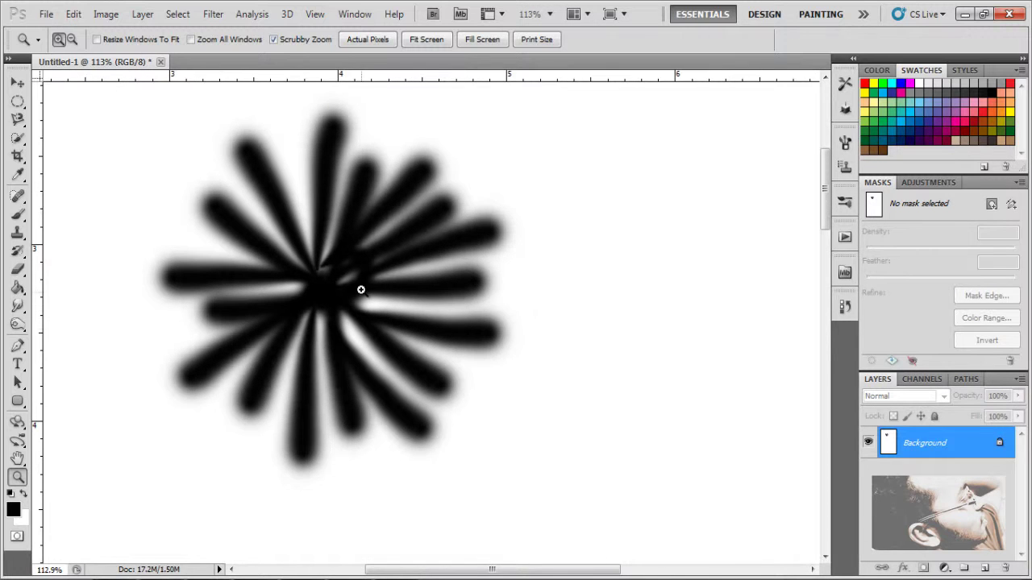
pyautogui.scroll(5, 424, 223)
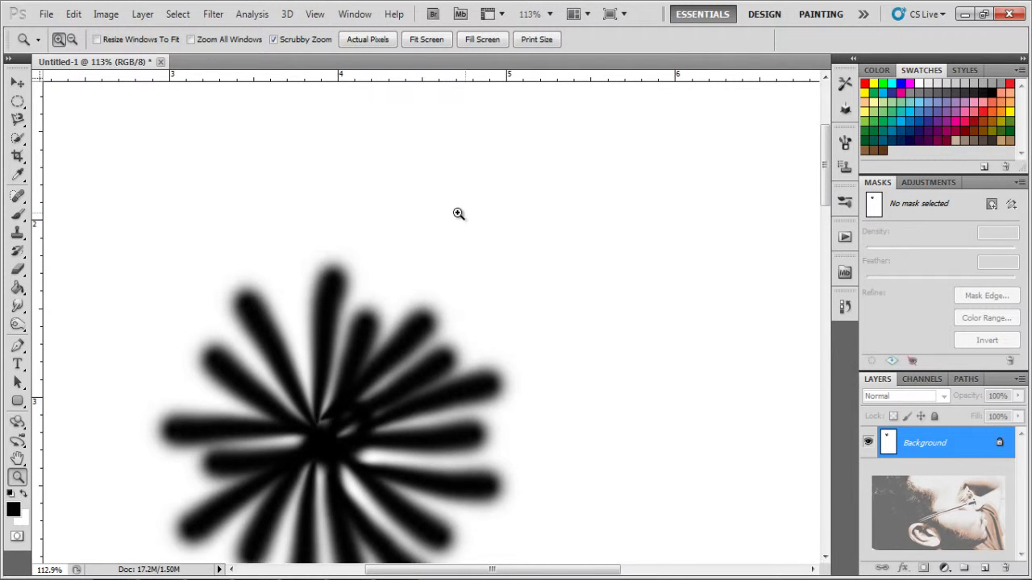
pyautogui.scroll(-6, 459, 214)
pyautogui.scroll(5, 454, 211)
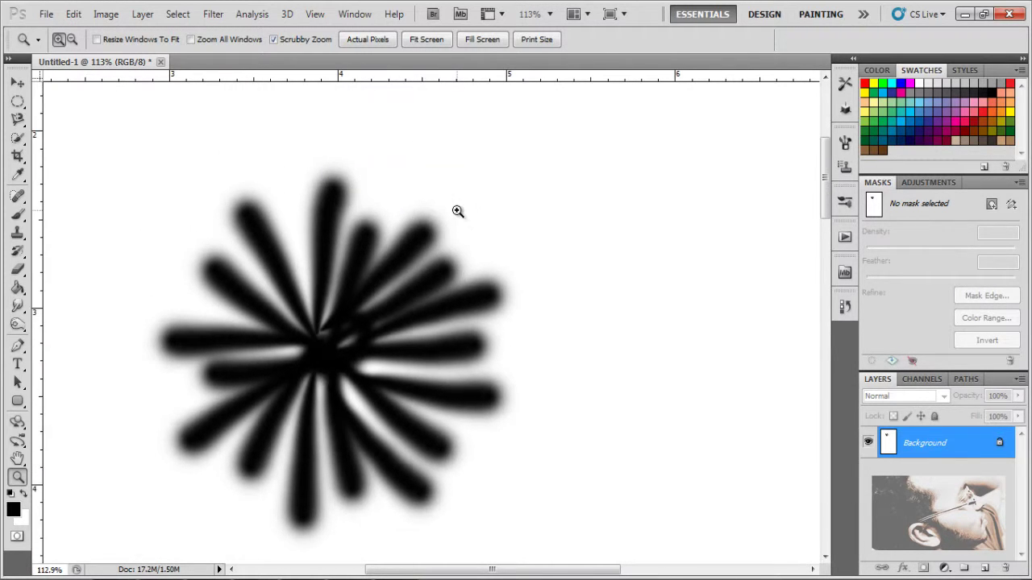
pyautogui.scroll(-2, 457, 211)
pyautogui.scroll(-2, 457, 210)
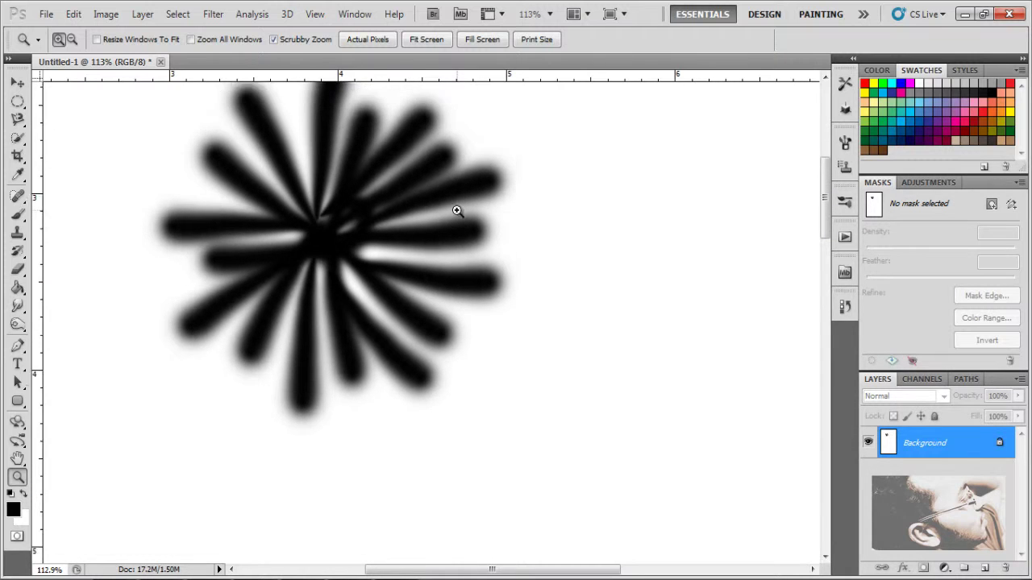
pyautogui.scroll(3, 456, 209)
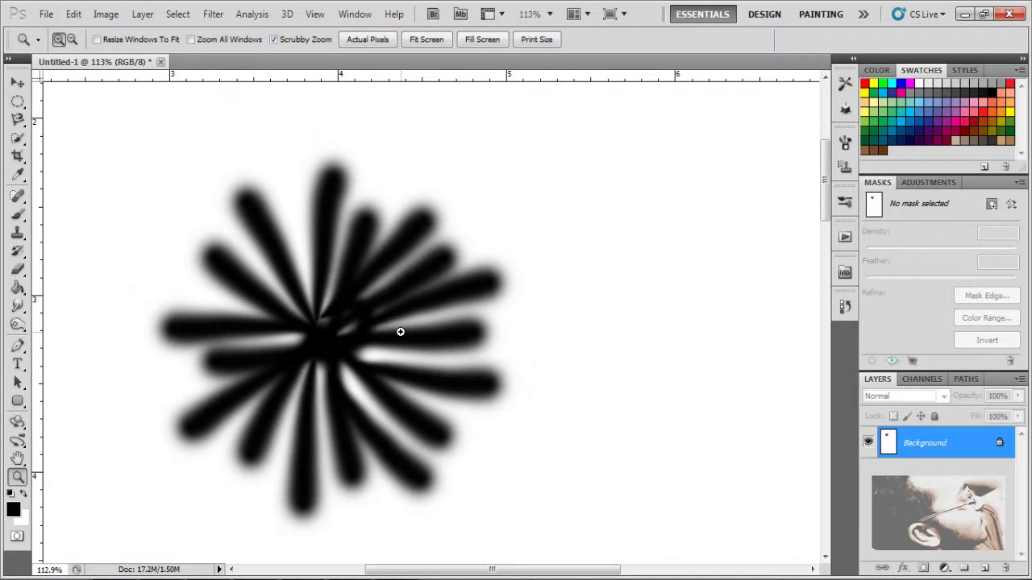
pyautogui.moveTo(352, 281); pyautogui.dragTo(301, 166)
# Step: Crop the page to a small square around the starburst, shrinking the file to 588K
pyautogui.click(18, 156)
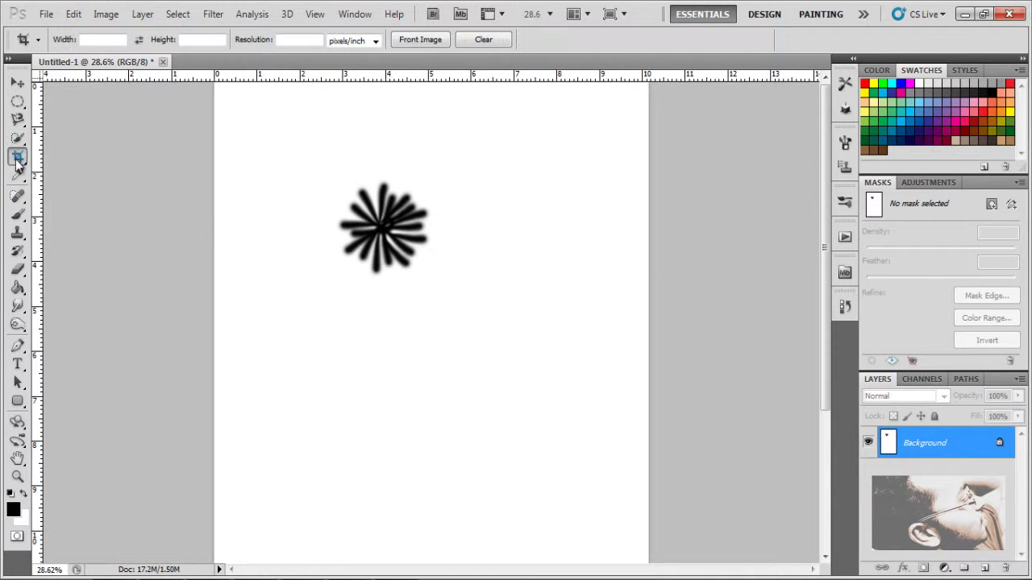
pyautogui.moveTo(333, 168); pyautogui.dragTo(431, 282)
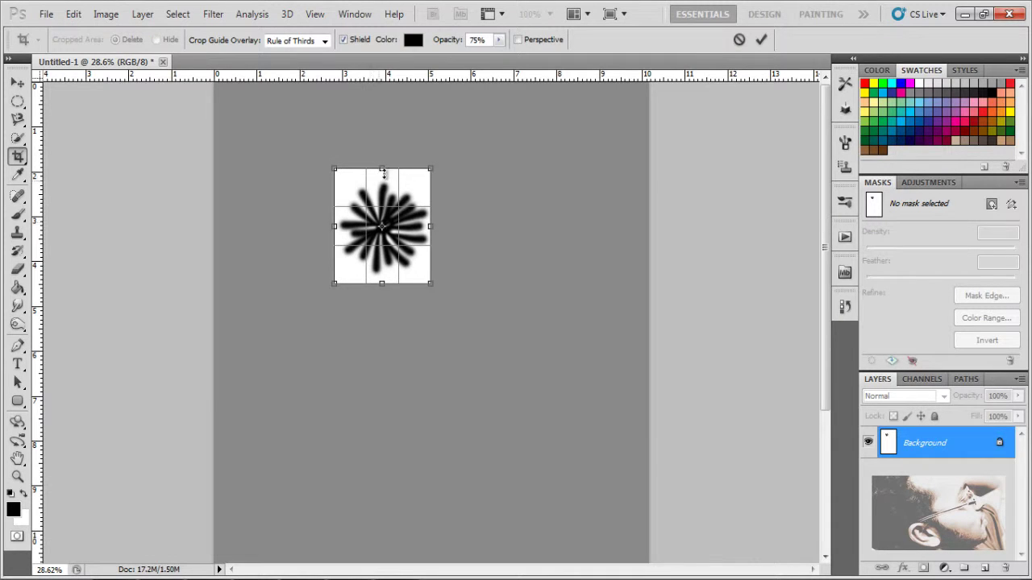
pyautogui.moveTo(381, 168); pyautogui.dragTo(382, 181)
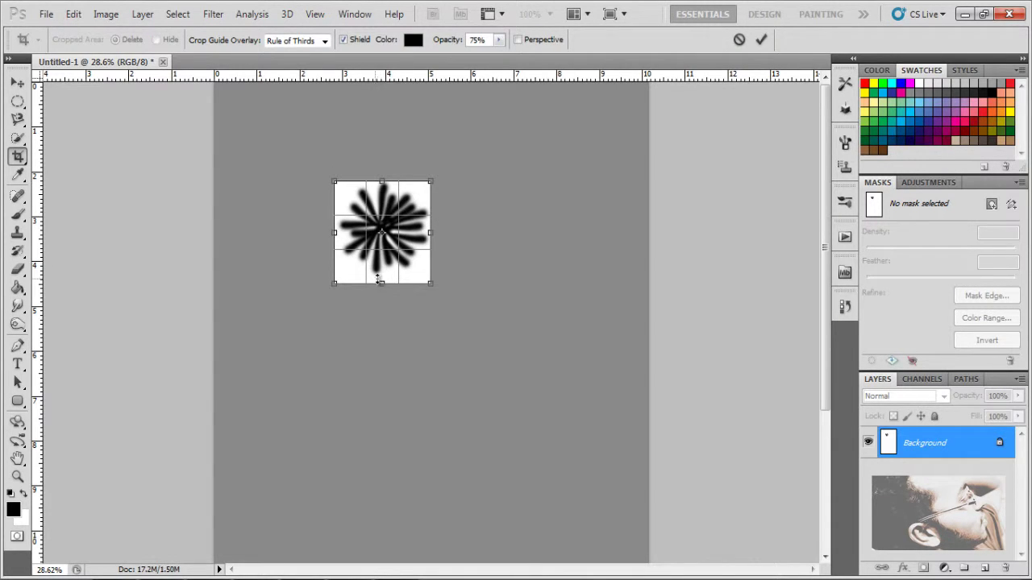
pyautogui.moveTo(382, 279); pyautogui.dragTo(382, 279)
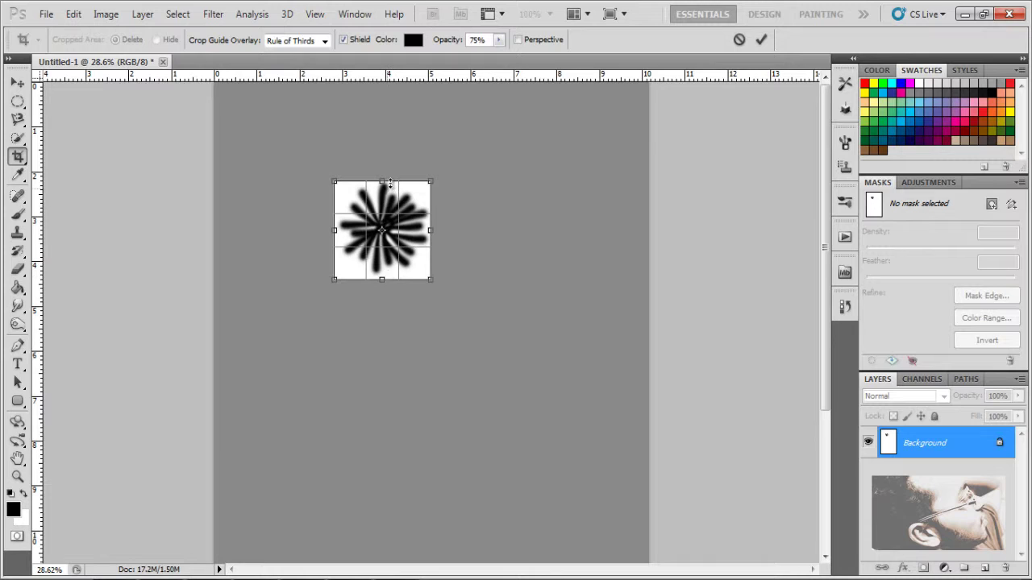
pyautogui.moveTo(390, 179); pyautogui.dragTo(390, 175)
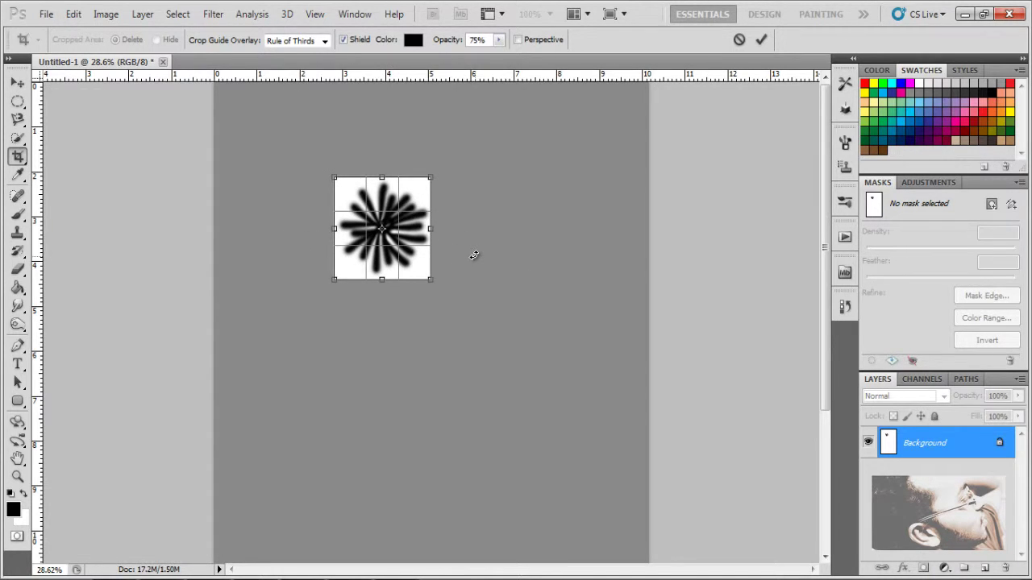
pyautogui.press('Return')
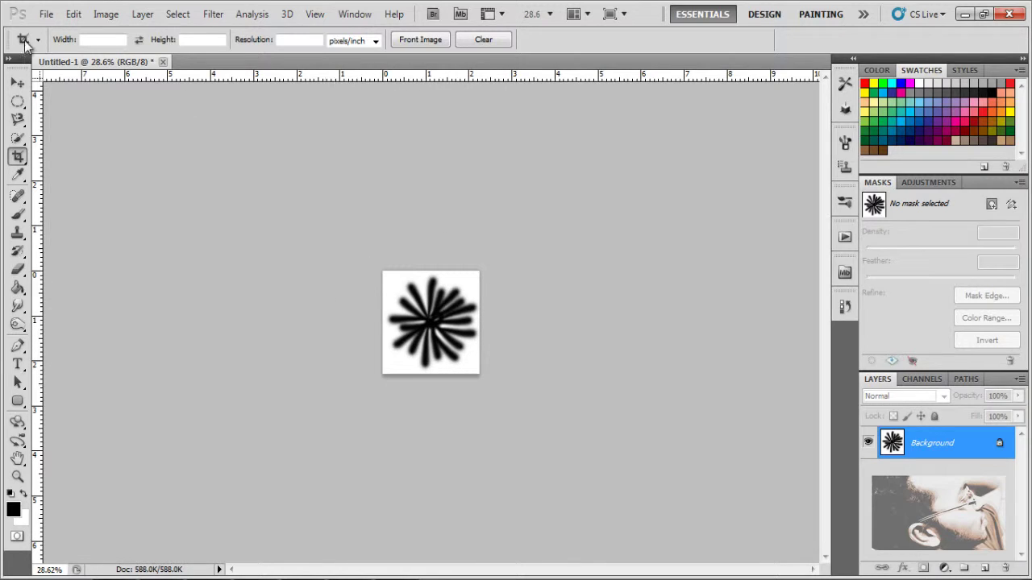
# Step: Define the cropped starburst as a 443 px brush preset named 'floral_01' from the Edit menu
pyautogui.click(73, 18)
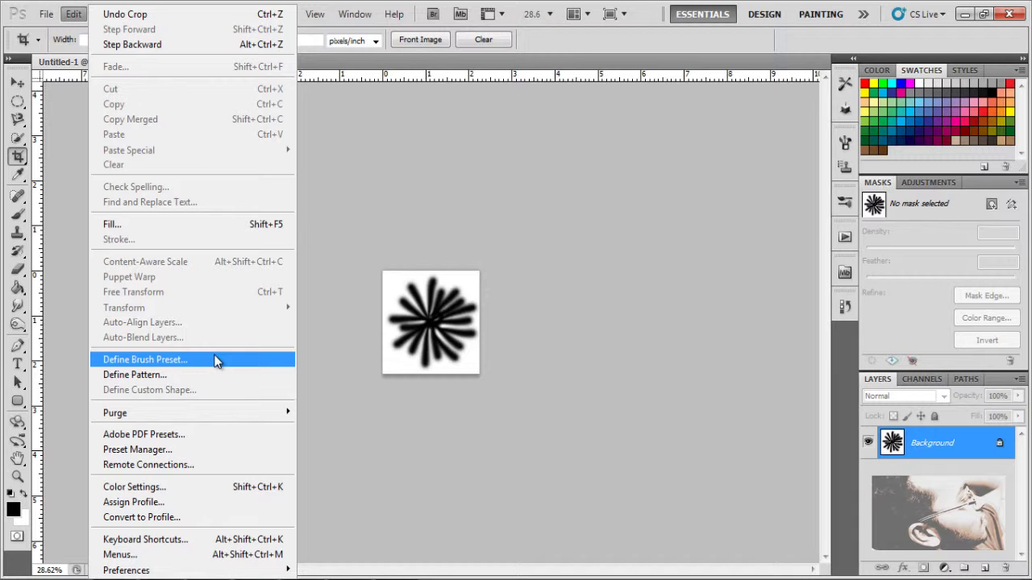
pyautogui.click(216, 361)
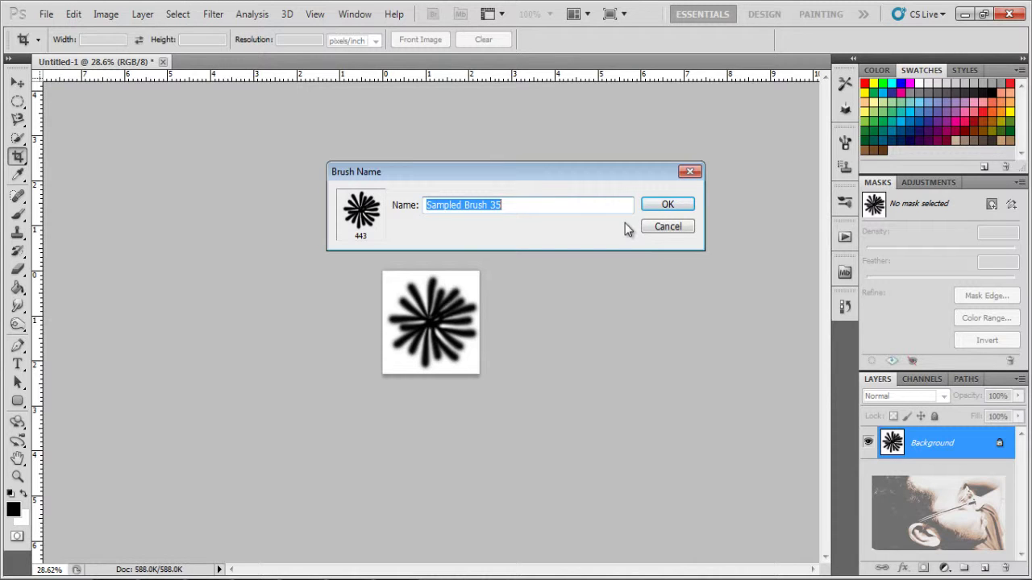
pyautogui.write('floral_01')
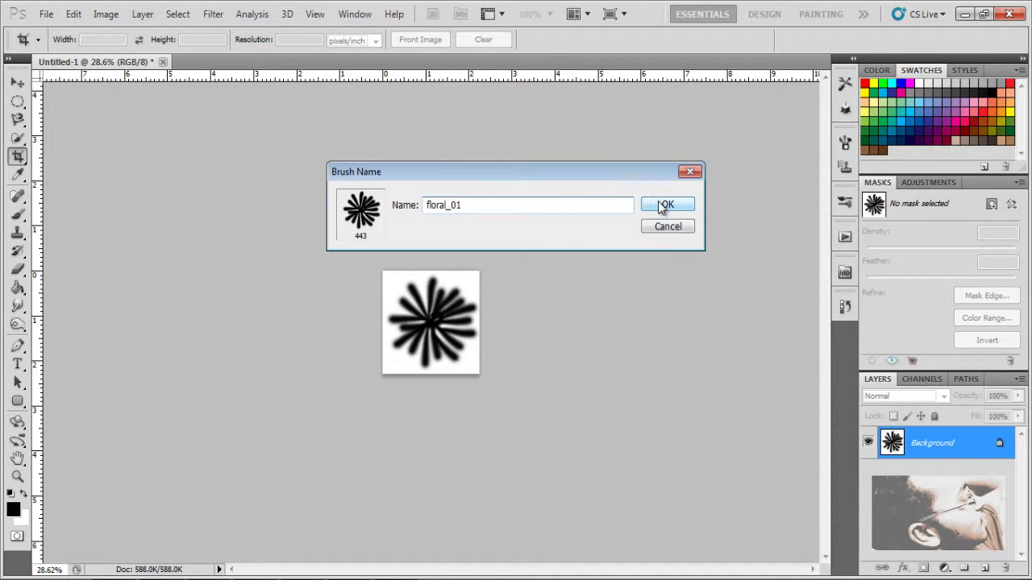
pyautogui.click(659, 203)
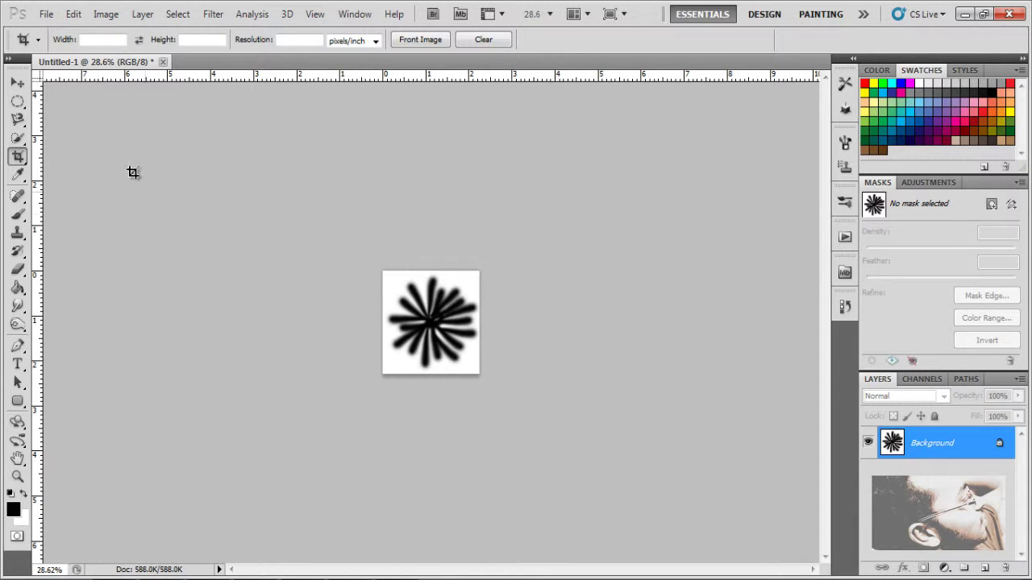
# Step: Create a new blank document, Untitled-2, with the default 17.2M settings
pyautogui.click(50, 16)
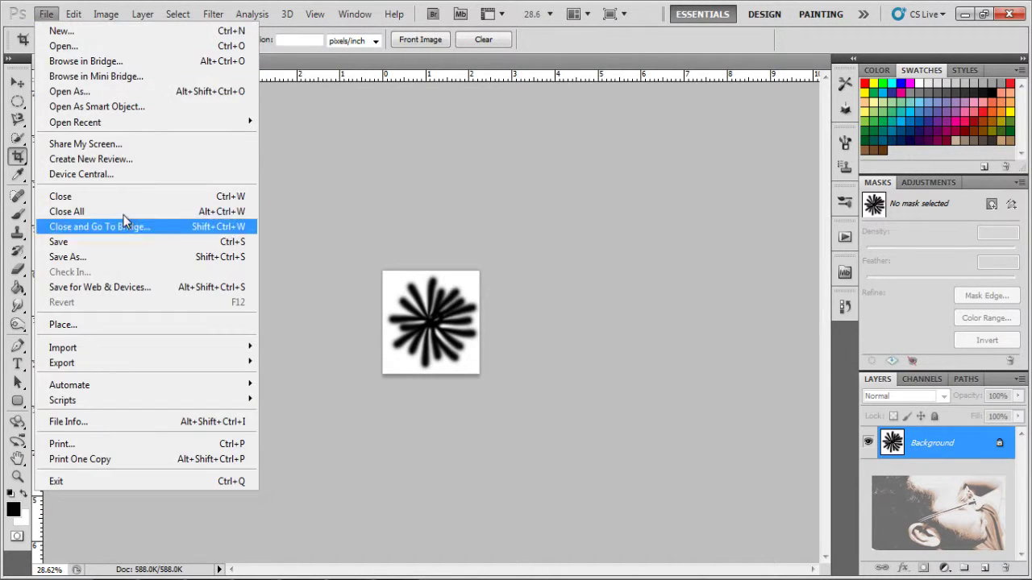
pyautogui.moveTo(232, 122)
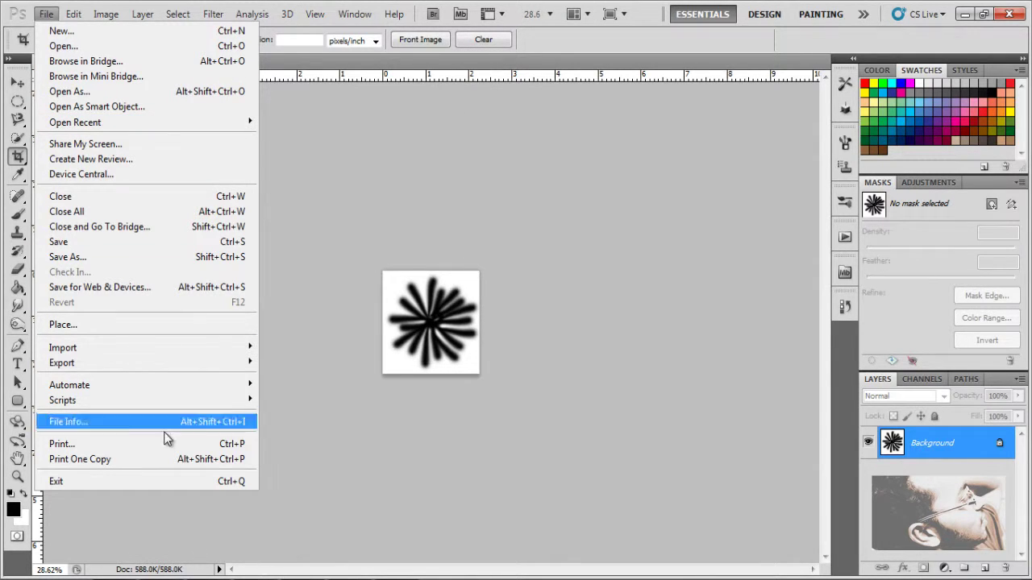
pyautogui.click(178, 30)
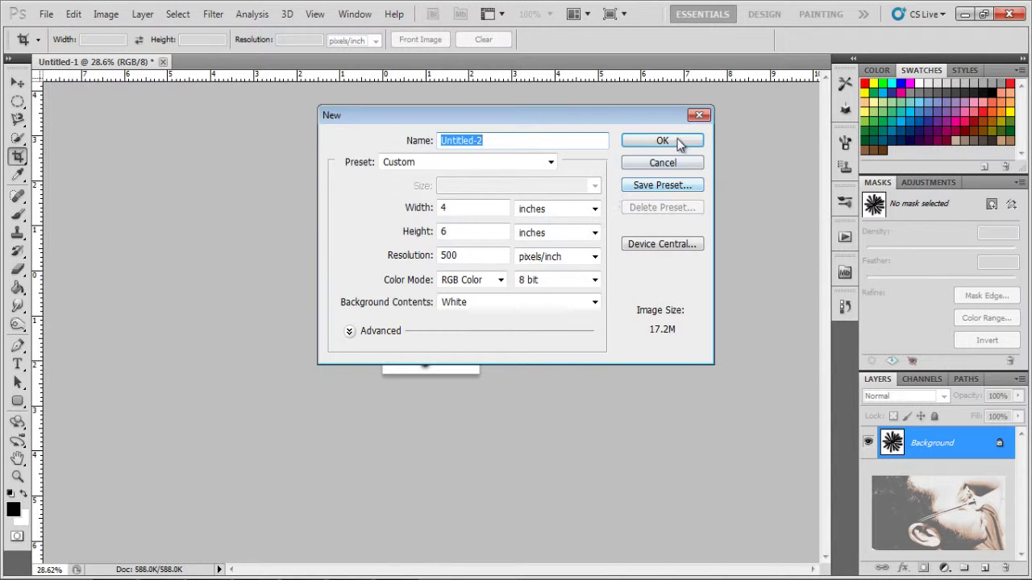
pyautogui.click(679, 137)
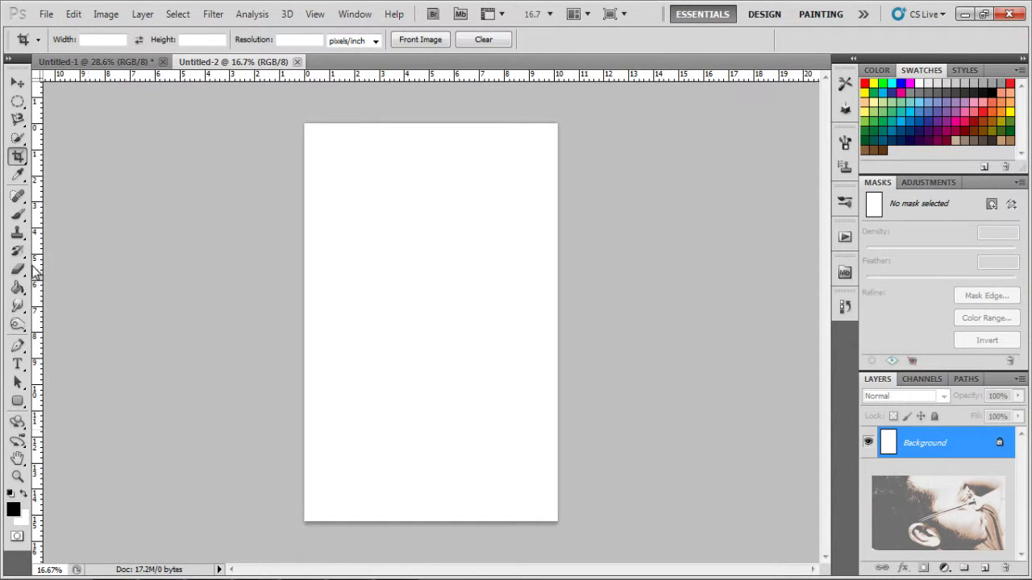
# Step: Pick the 443 px floral_01 brush preset and stamp one black starburst at upper left
pyautogui.click(18, 214)
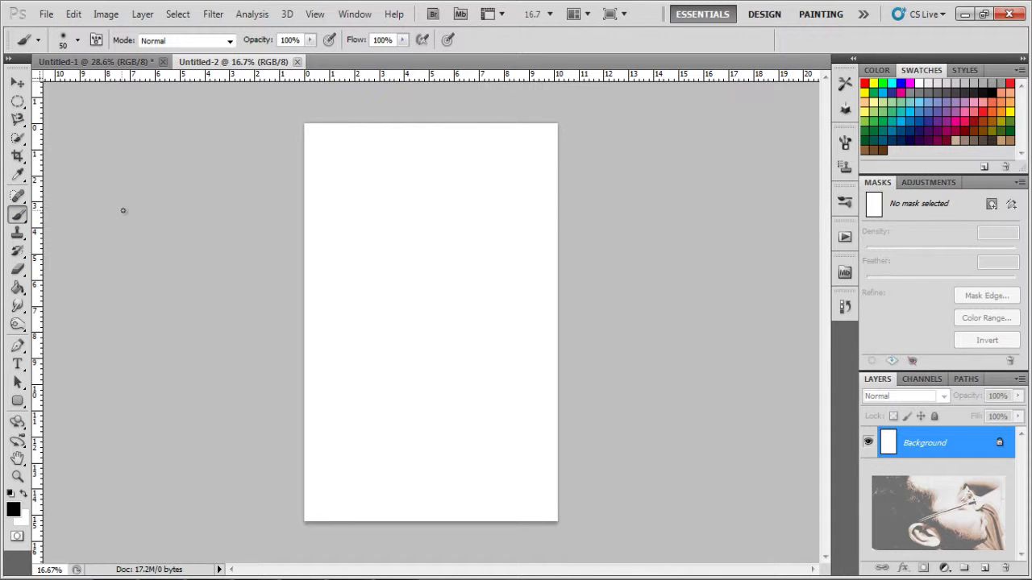
pyautogui.click(76, 41)
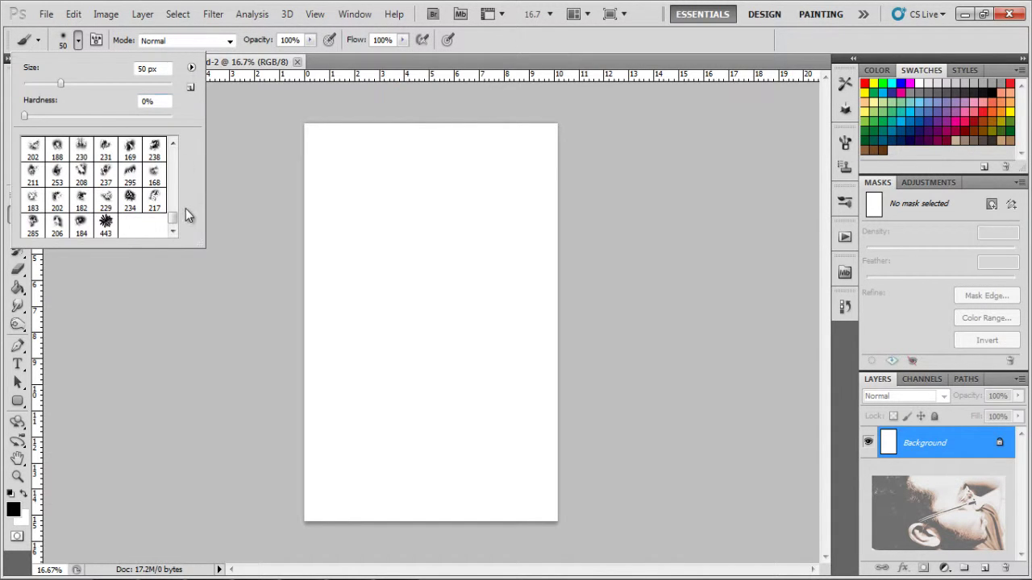
pyautogui.click(106, 225)
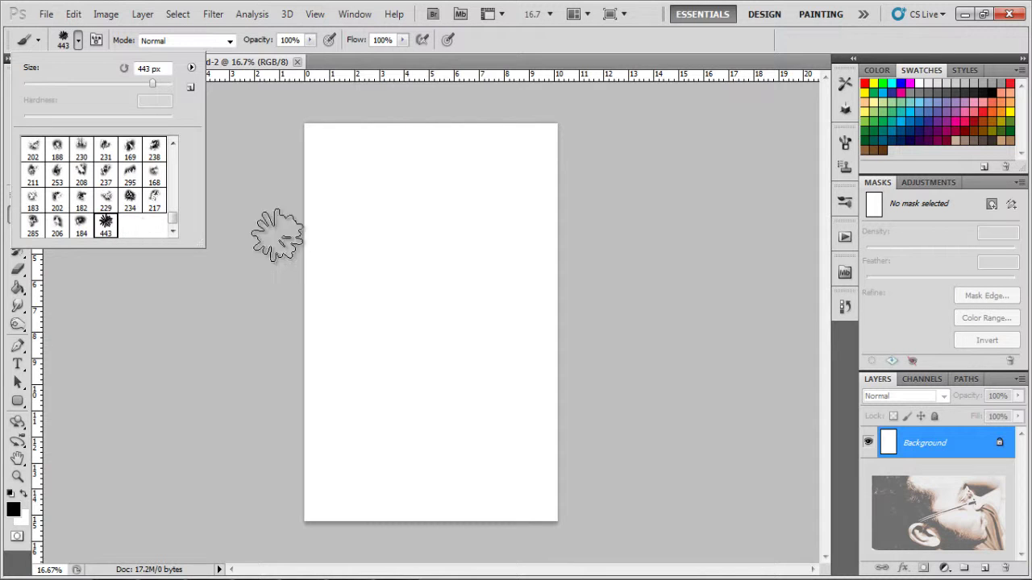
pyautogui.click(370, 234)
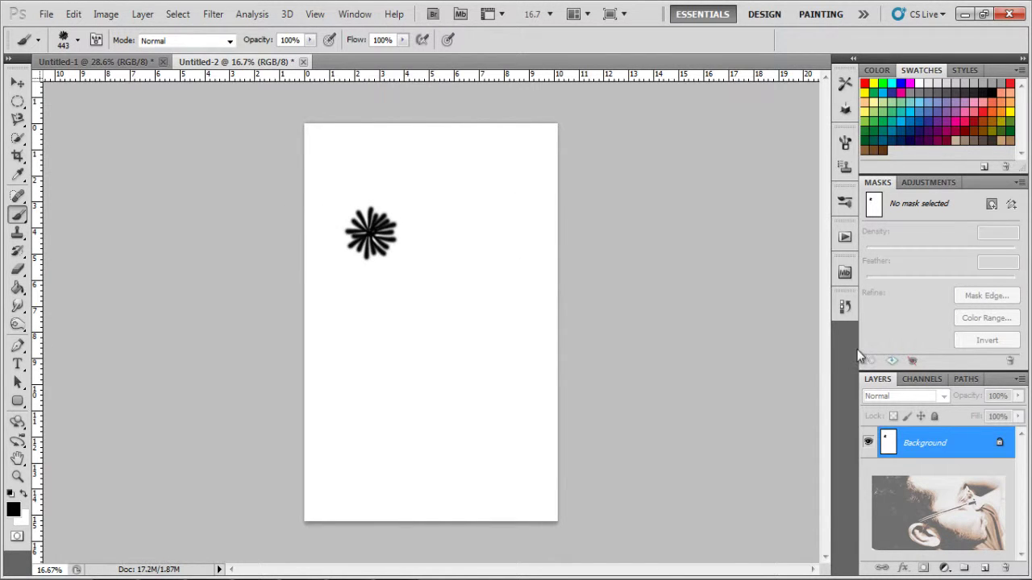
# Step: Undo the first stamp, then stamp five black starbursts around the page
pyautogui.hotkey('ctrl', 'z')
pyautogui.click(394, 231)
pyautogui.click(517, 396)
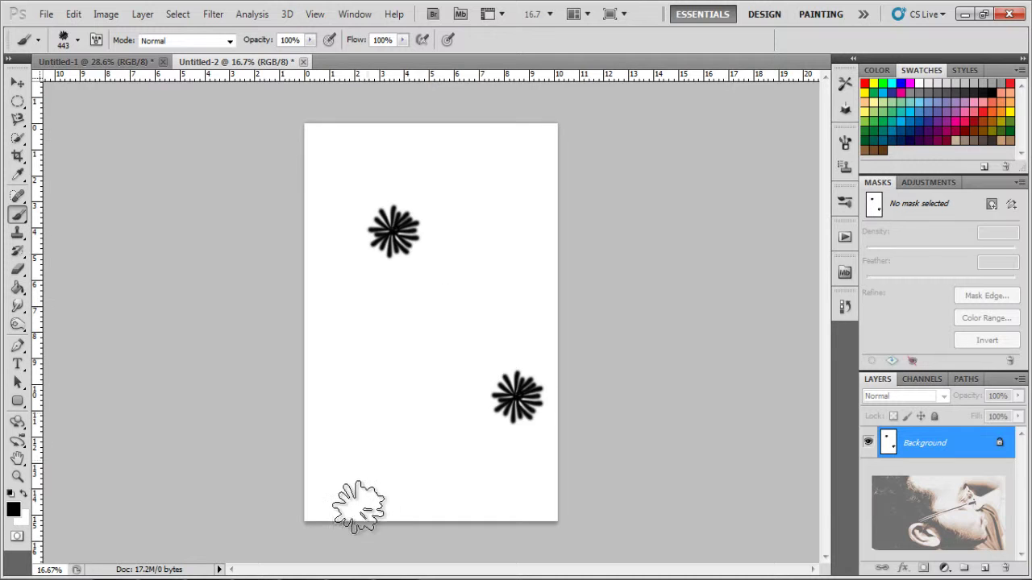
pyautogui.click(384, 454)
pyautogui.click(503, 289)
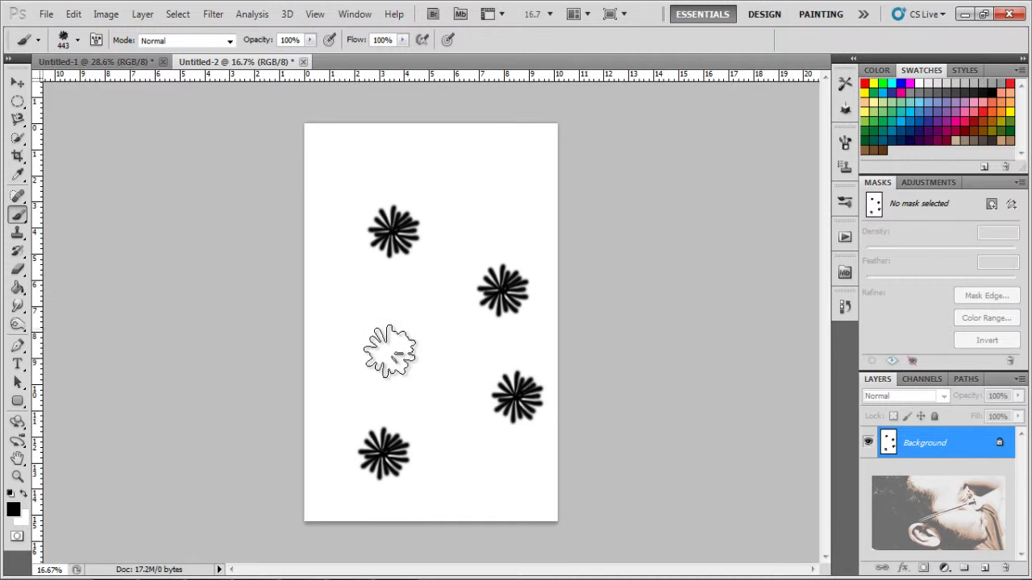
pyautogui.click(340, 326)
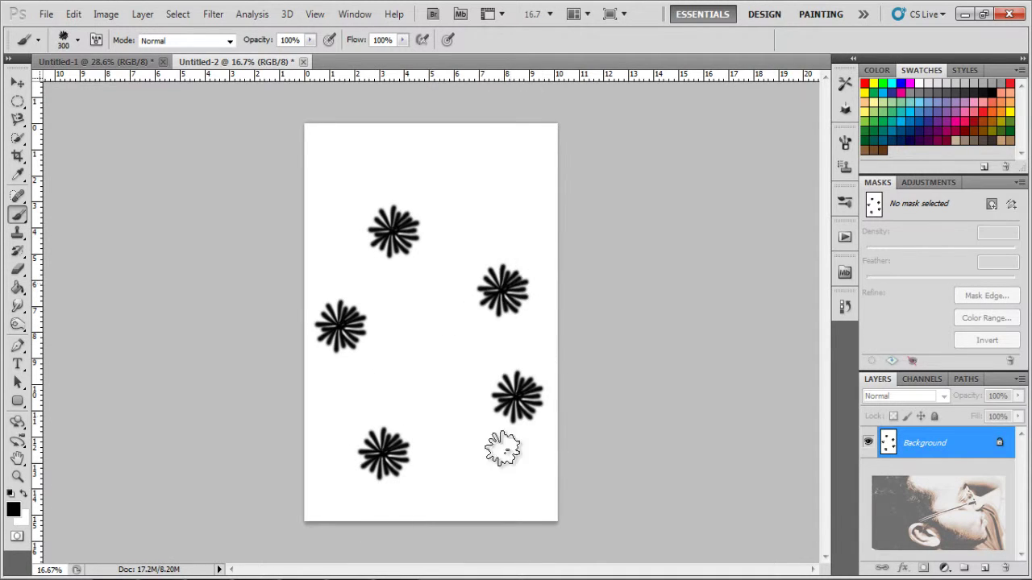
# Step: Add more black starbursts at varied brush sizes, from small up through 175, 400 and 500
pyautogui.press('[')
pyautogui.press('[')
pyautogui.press('[')
pyautogui.click(500, 483)
pyautogui.press('[')
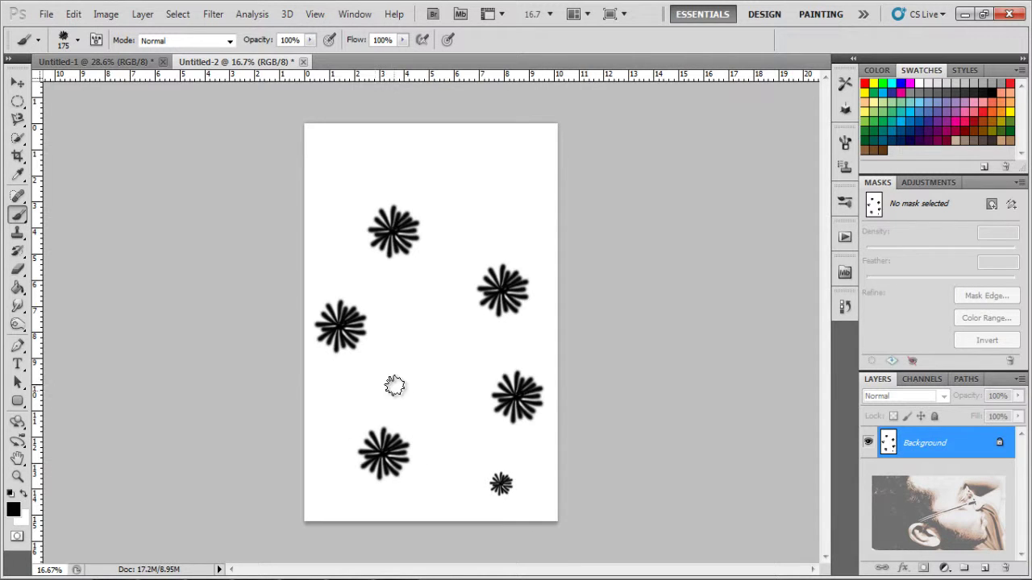
pyautogui.click(394, 385)
pyautogui.press('[')
pyautogui.click(512, 154)
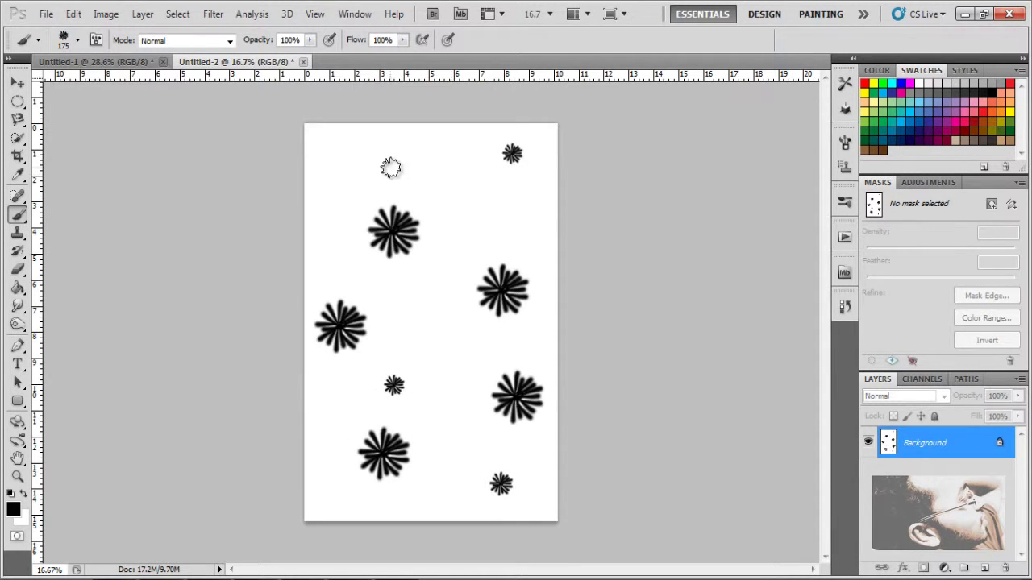
pyautogui.press('[')
pyautogui.press('[')
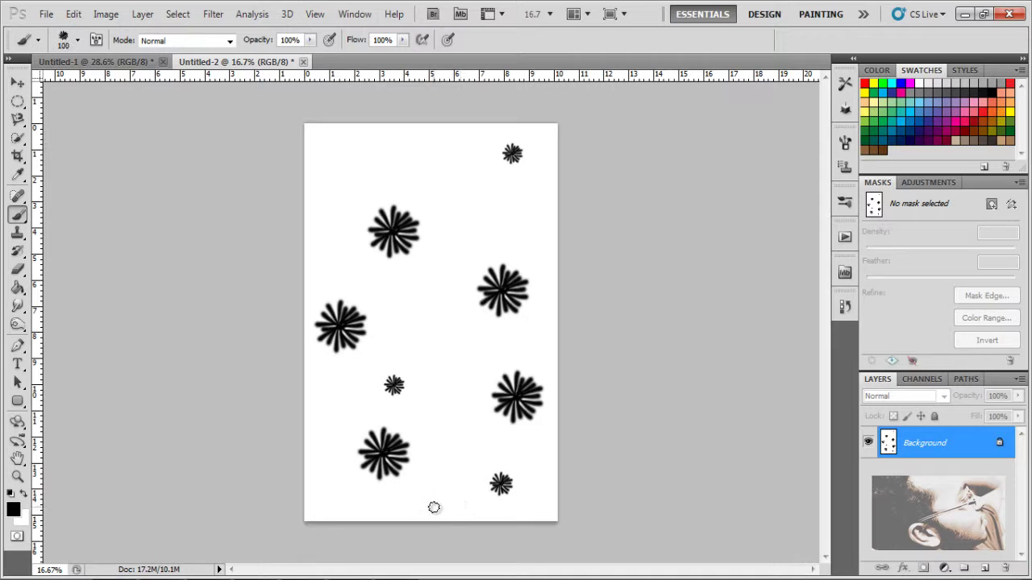
pyautogui.press('[')
pyautogui.press(']')
pyautogui.press(']')
pyautogui.press(']')
pyautogui.press(']')
pyautogui.press(']')
pyautogui.press(']')
pyautogui.press(']')
pyautogui.press(']')
pyautogui.press(']')
pyautogui.press(']')
pyautogui.click(333, 418)
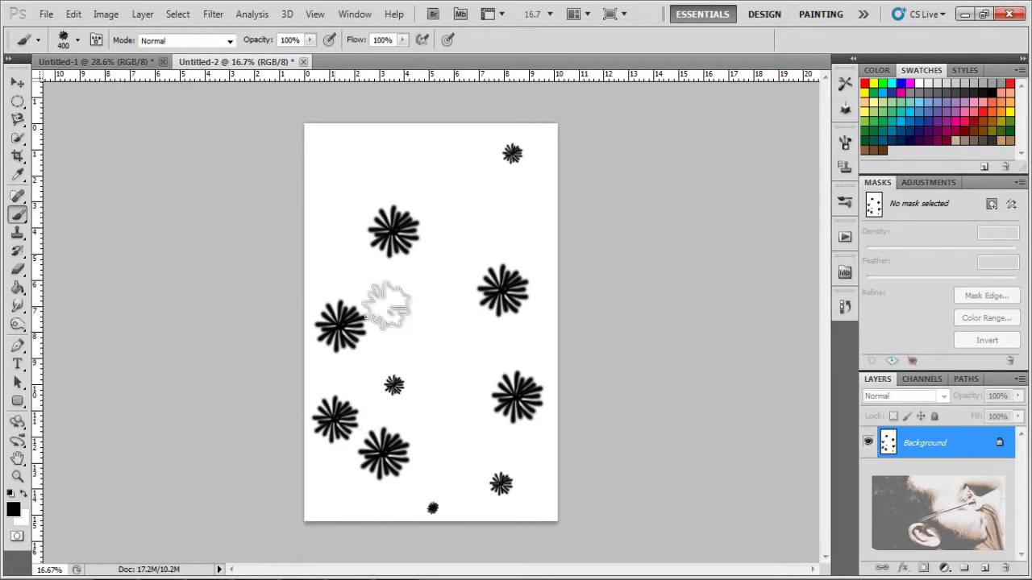
pyautogui.press('[')
pyautogui.press('[')
pyautogui.press('[')
pyautogui.click(433, 280)
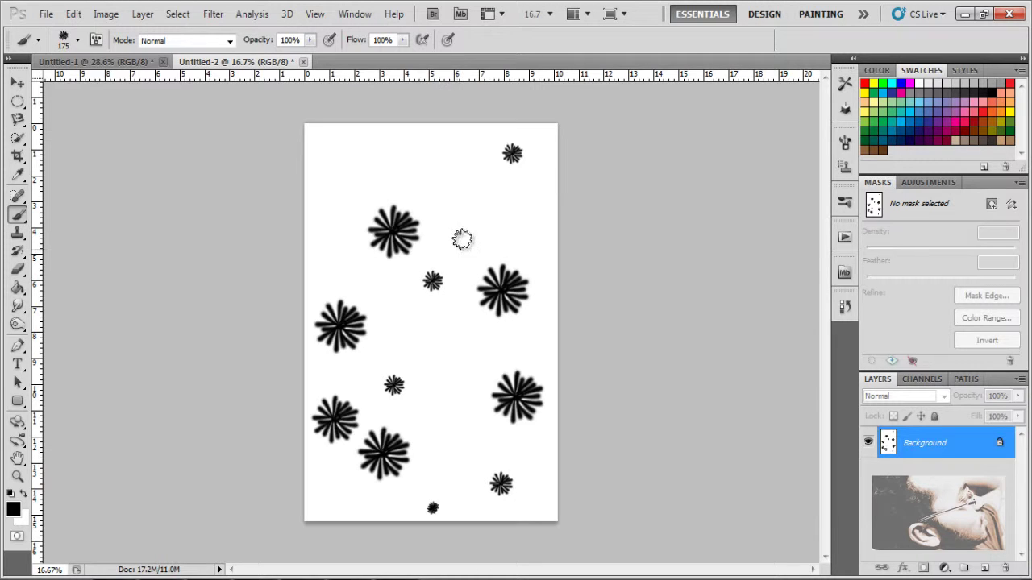
pyautogui.press(']')
pyautogui.press(']')
pyautogui.press(']')
pyautogui.press(']')
pyautogui.press(']')
pyautogui.click(371, 158)
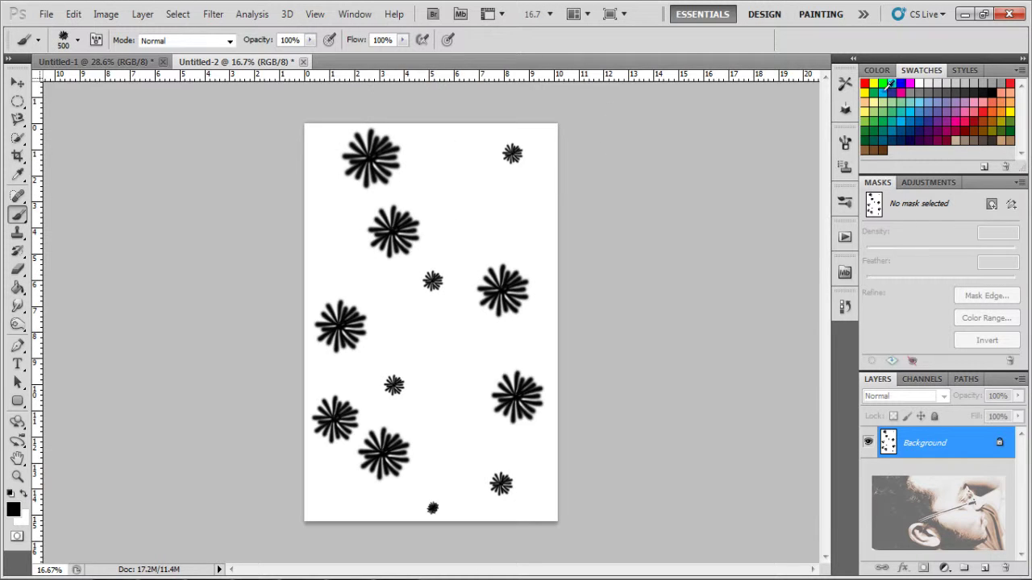
# Step: Stamp a large and a small red starburst
pyautogui.click(864, 83)
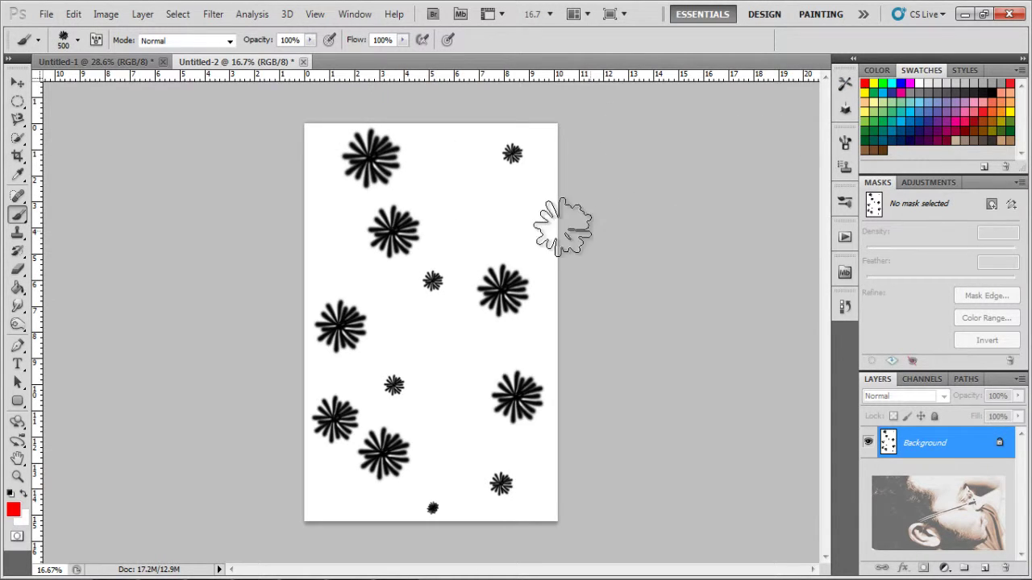
pyautogui.click(517, 224)
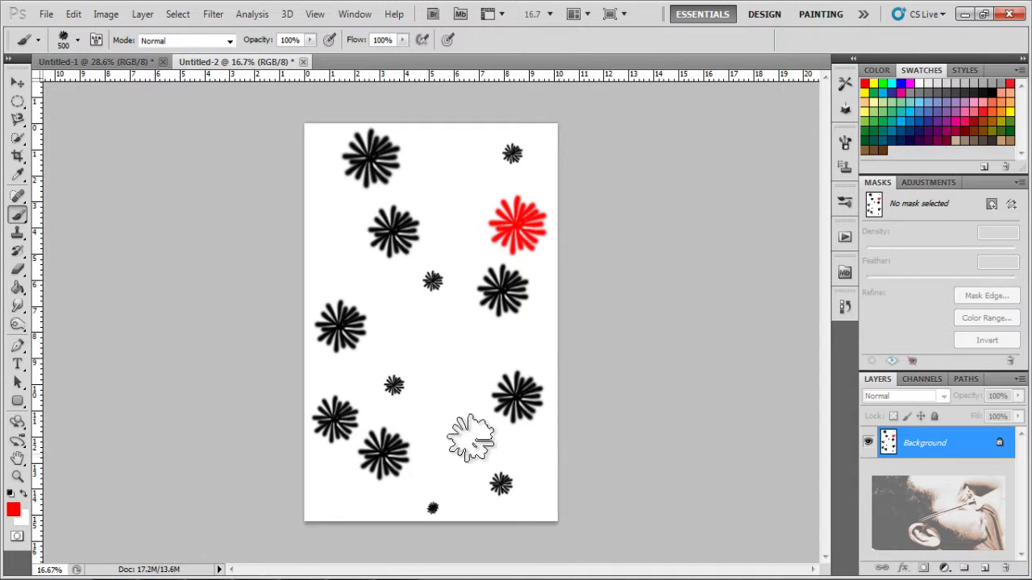
pyautogui.press('[')
pyautogui.press('[')
pyautogui.press('[')
pyautogui.press('[')
pyautogui.press('[')
pyautogui.press('[')
pyautogui.press('[')
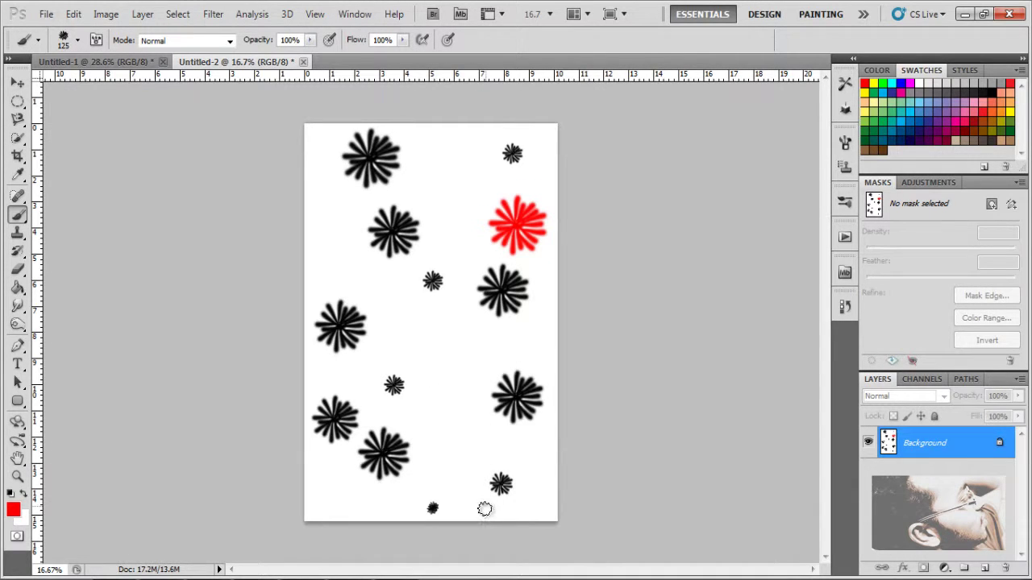
pyautogui.click(484, 509)
# Step: Stamp a small and a large cyan starburst
pyautogui.click(891, 83)
pyautogui.click(440, 357)
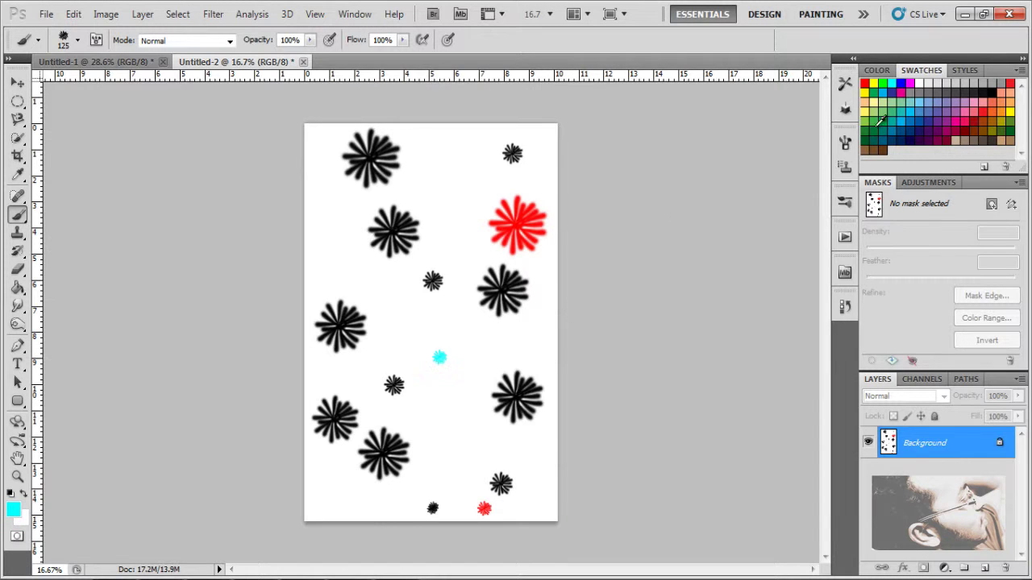
pyautogui.press(']')
pyautogui.press(']')
pyautogui.press(']')
pyautogui.press(']')
pyautogui.press(']')
pyautogui.press(']')
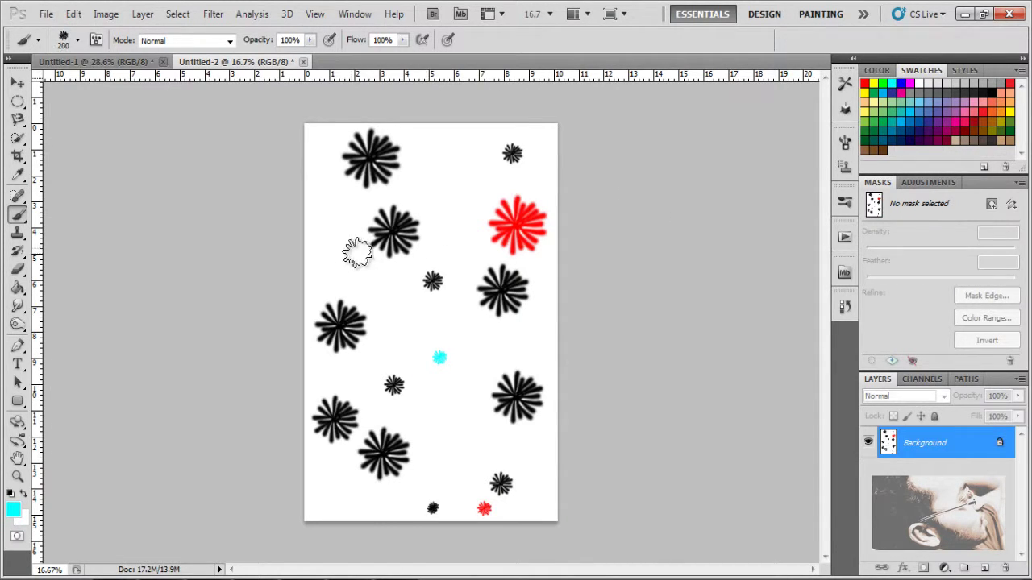
pyautogui.click(345, 258)
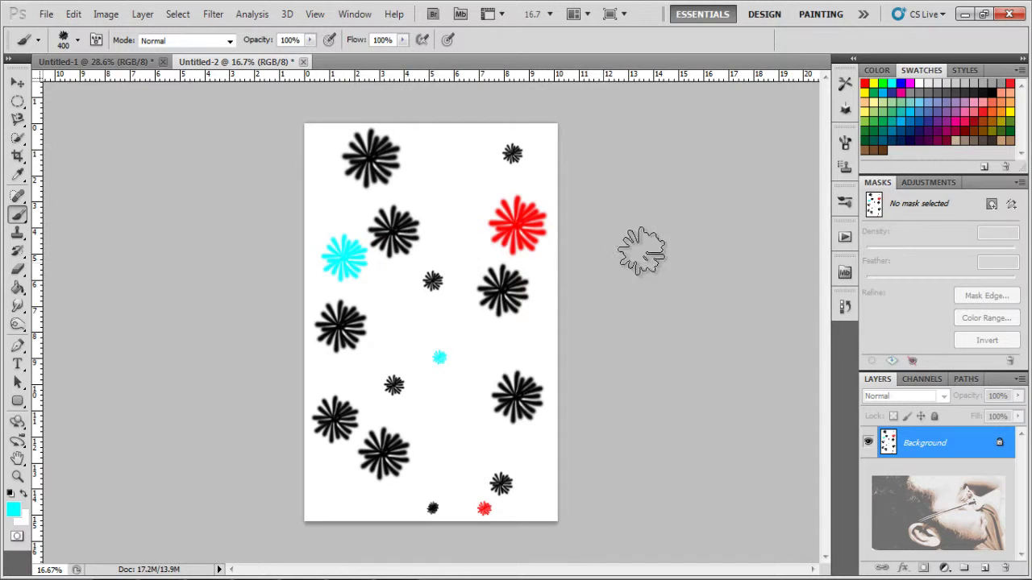
pyautogui.click(845, 143)
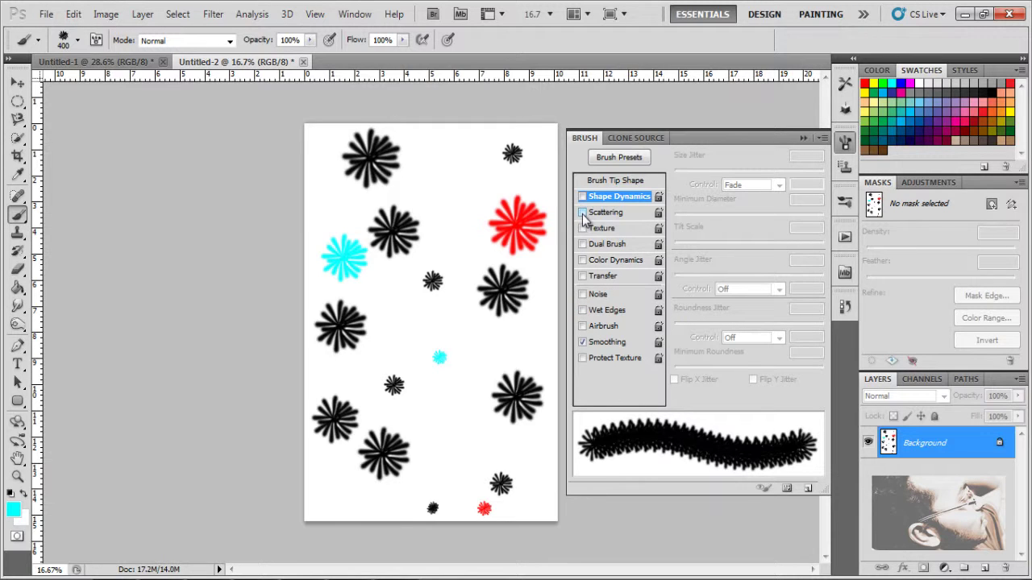
# Step: Enable Scattering on the floral_01 brush with Count 1 and Scatter about 597%
pyautogui.click(582, 213)
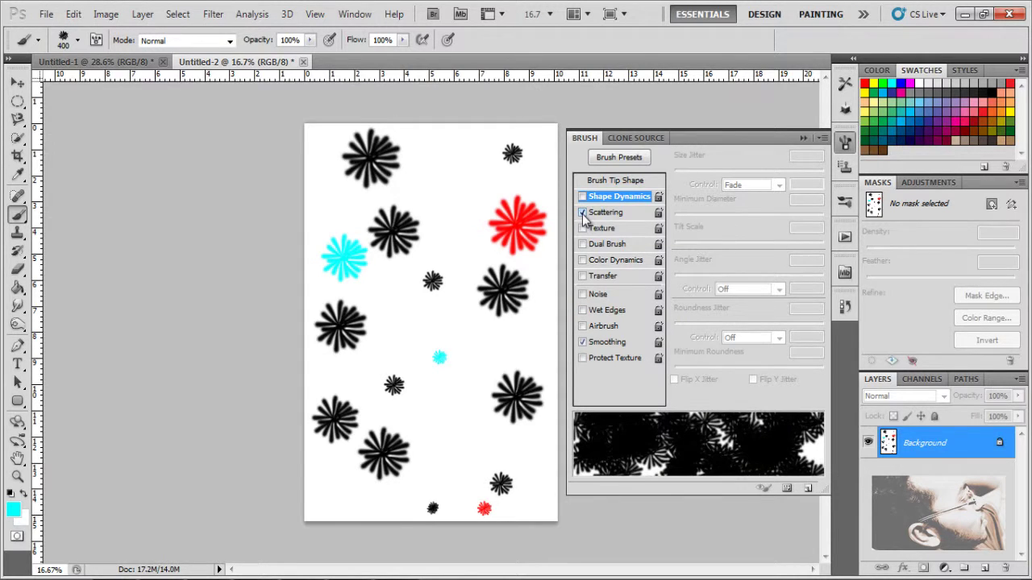
pyautogui.click(619, 213)
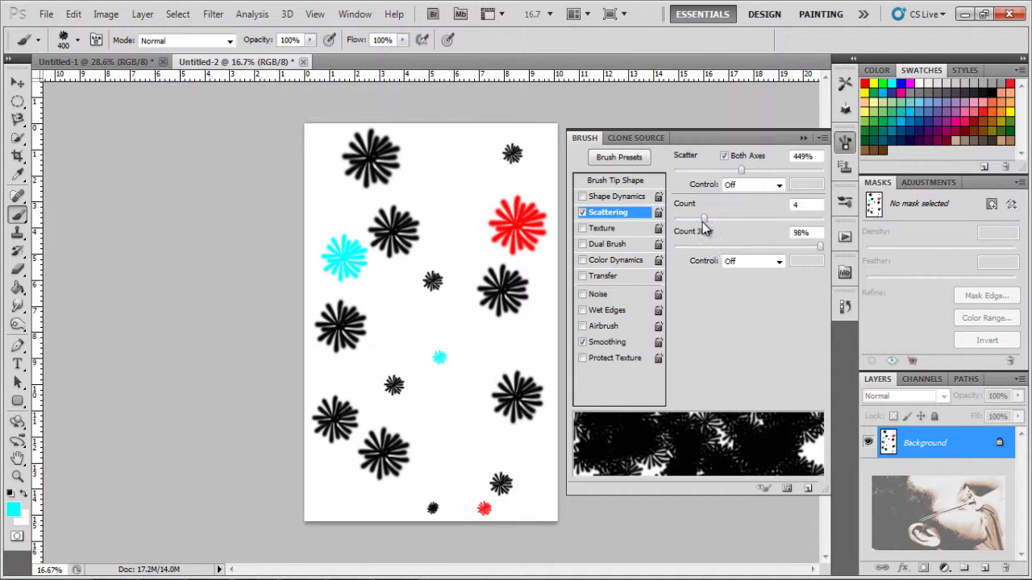
pyautogui.moveTo(702, 218); pyautogui.dragTo(679, 230)
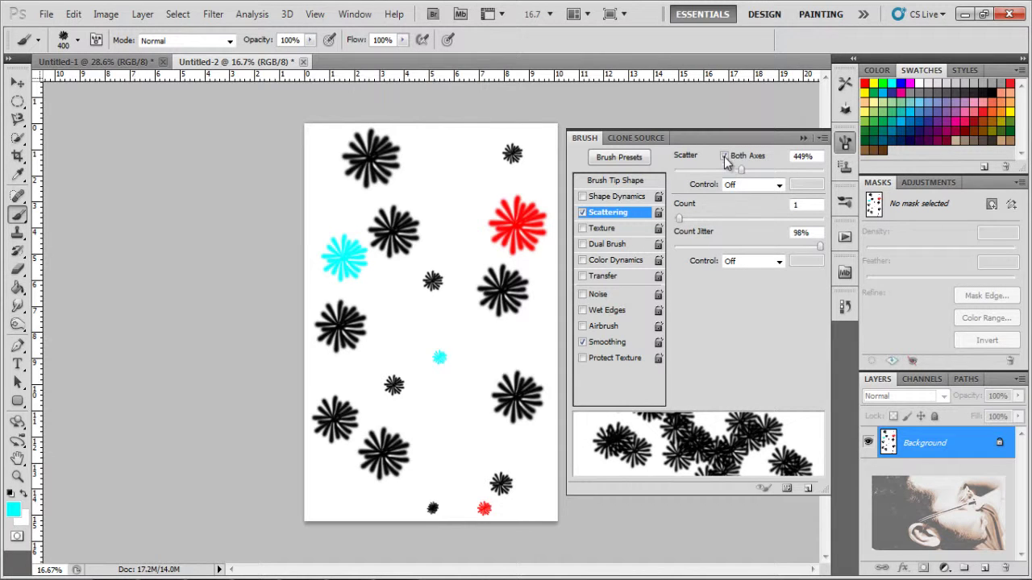
pyautogui.moveTo(738, 173)
pyautogui.mouseDown()
pyautogui.moveTo(709, 182)
pyautogui.moveTo(783, 188)
pyautogui.moveTo(795, 202)
pyautogui.moveTo(763, 210)
pyautogui.mouseUp()
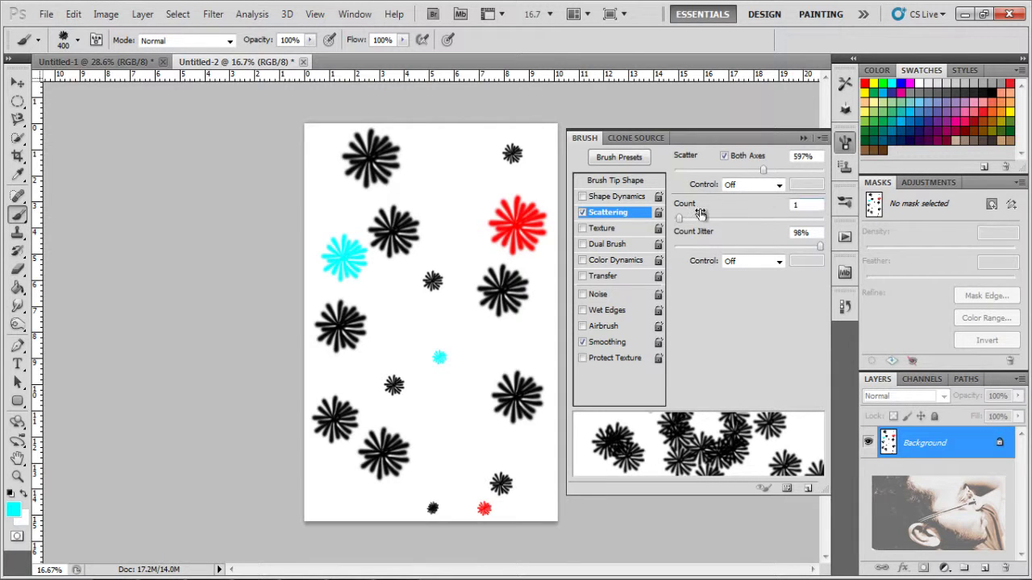
pyautogui.click(802, 139)
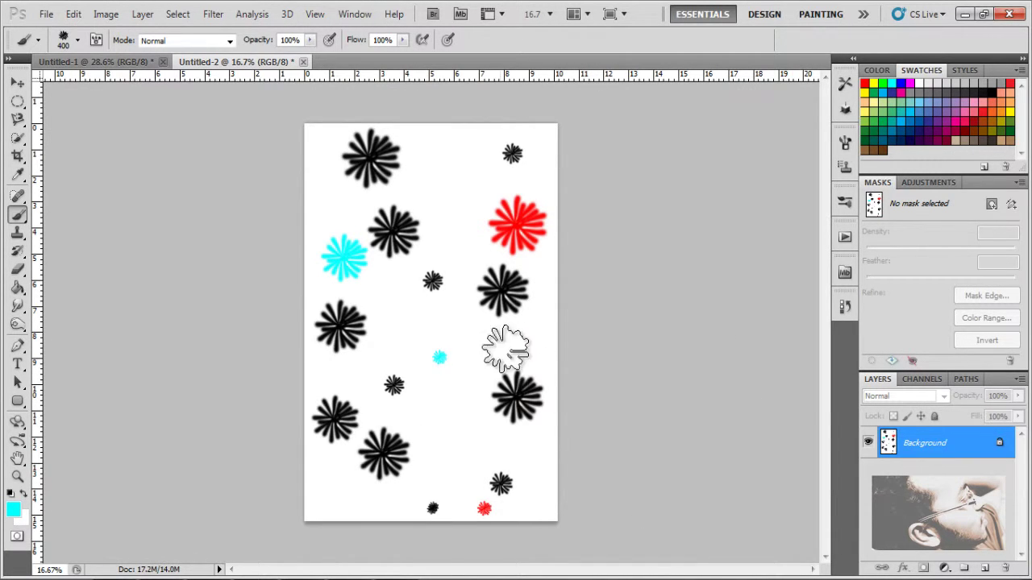
# Step: Revert the page to the blank Untitled-2 history snapshot, discarding a test stroke
pyautogui.click(844, 307)
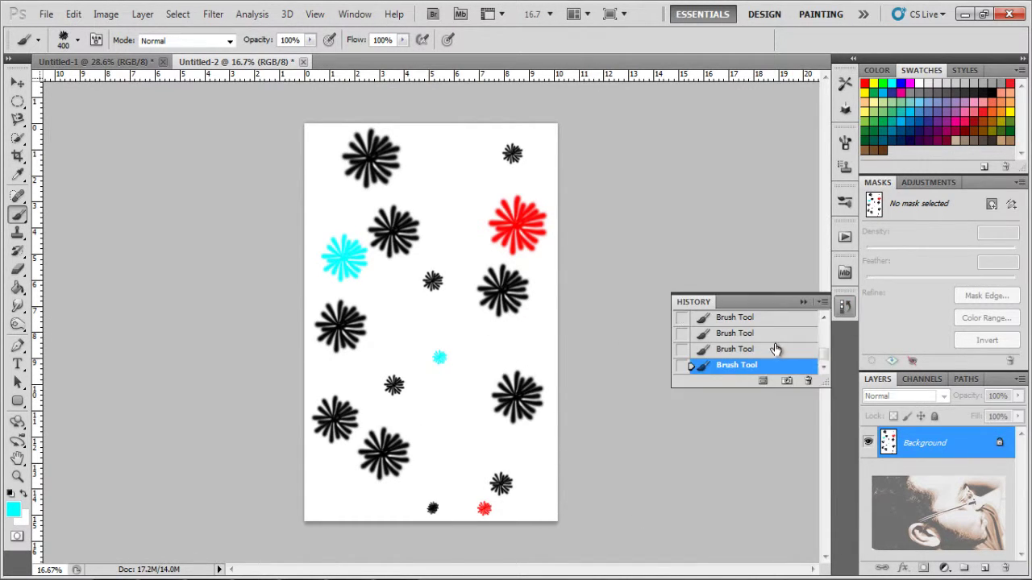
pyautogui.scroll(5, 766, 351)
pyautogui.click(749, 336)
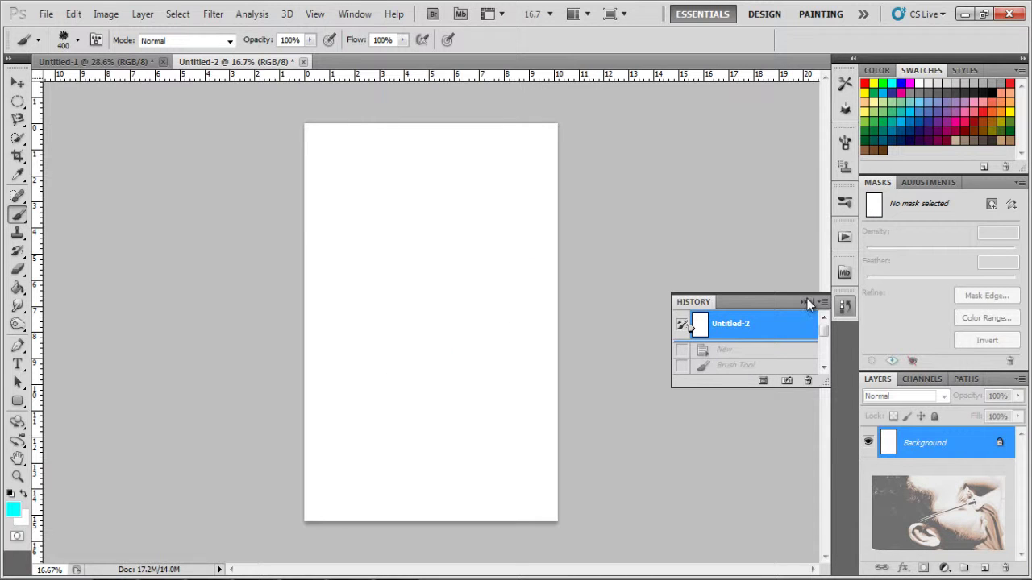
pyautogui.click(804, 302)
pyautogui.moveTo(411, 213)
pyautogui.mouseDown()
pyautogui.moveTo(427, 454)
pyautogui.moveTo(524, 297)
pyautogui.moveTo(459, 153)
pyautogui.mouseUp()
pyautogui.hotkey('ctrl', 'z')
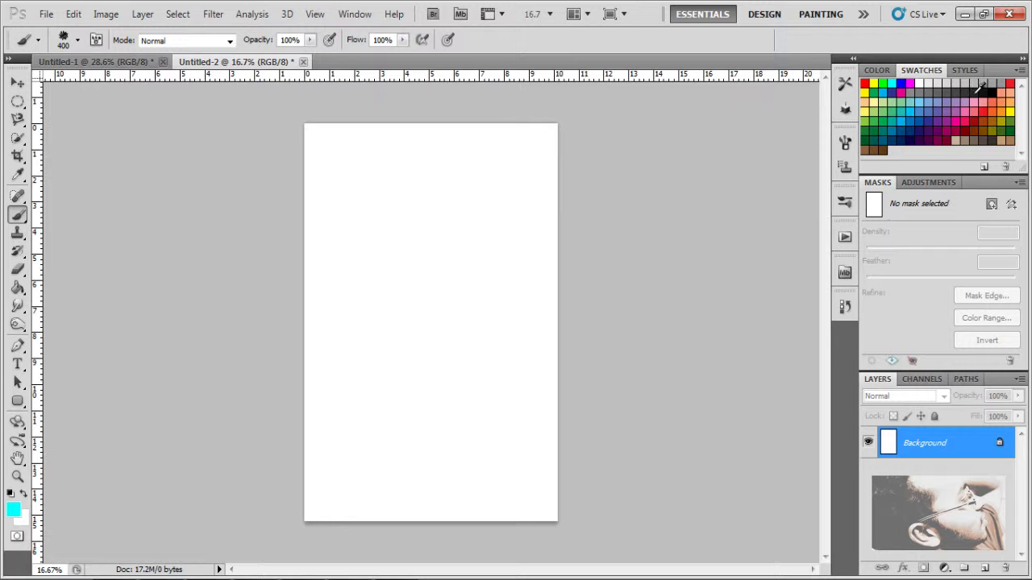
# Step: Switch to black and paint scattered starburst strokes across the page
pyautogui.click(999, 89)
pyautogui.click(482, 240)
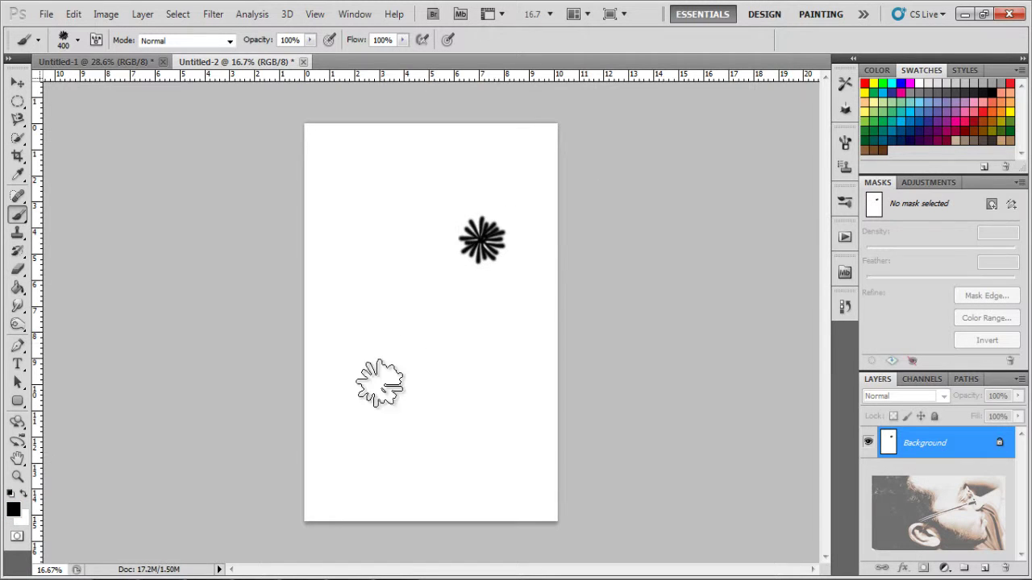
pyautogui.moveTo(493, 316); pyautogui.dragTo(344, 461)
pyautogui.moveTo(483, 455); pyautogui.dragTo(519, 367)
pyautogui.click(458, 178)
pyautogui.moveTo(380, 216); pyautogui.dragTo(265, 334)
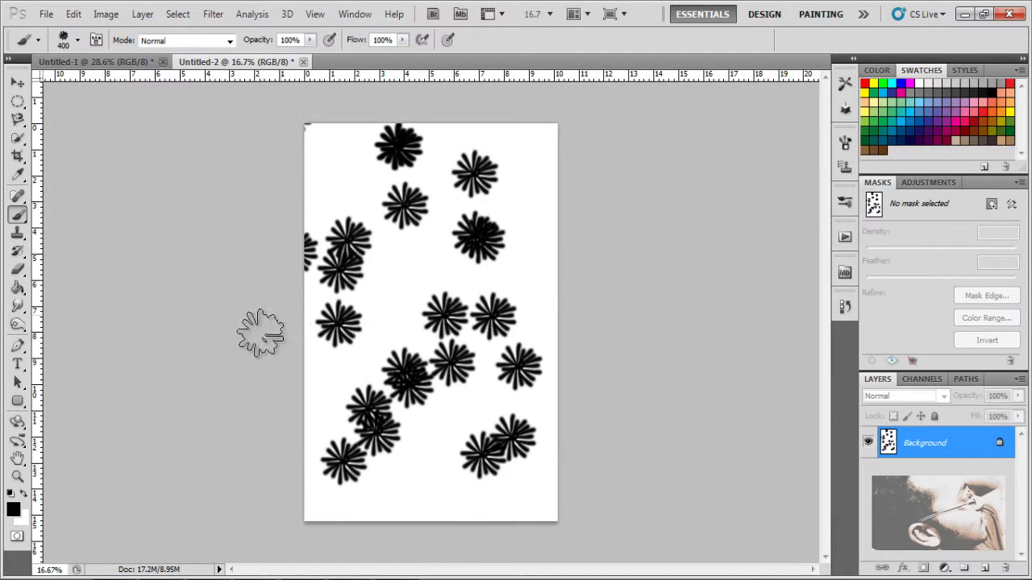
pyautogui.click(448, 520)
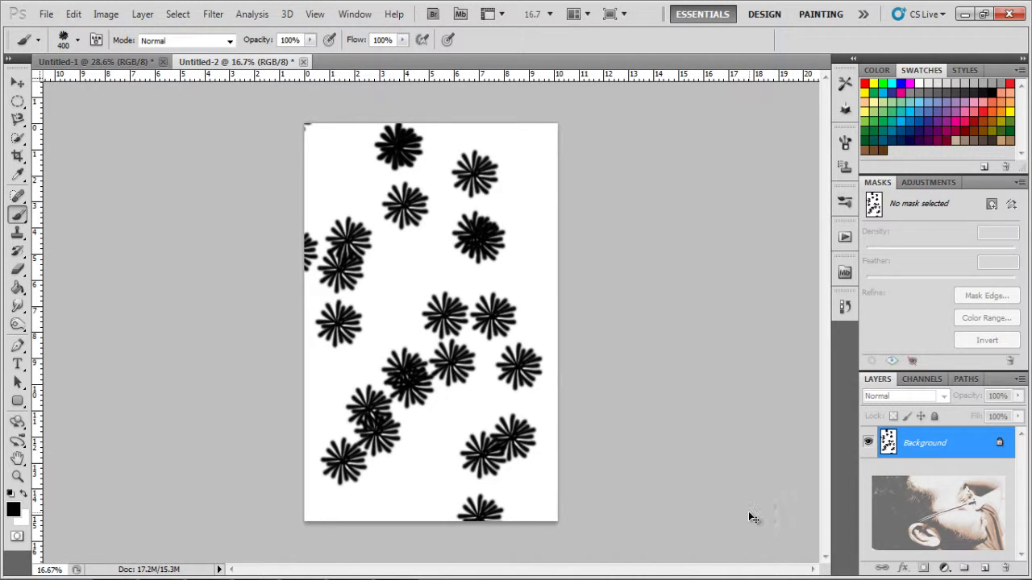
# Step: Open sweet-look-model-hd-wallpaper.jpg from the Desktop > Photoshop > tut folder
pyautogui.hotkey('ctrl', 'o')
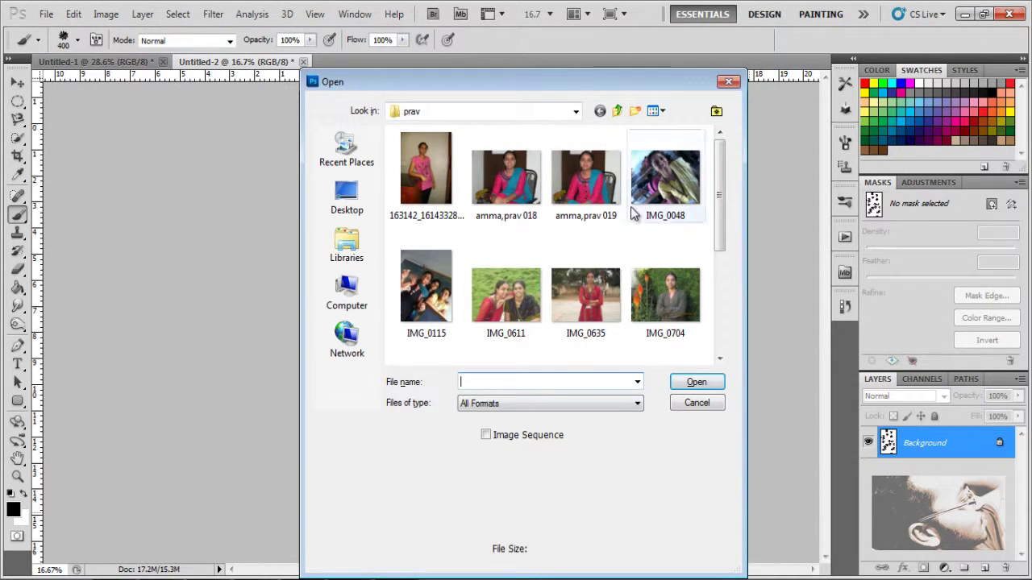
pyautogui.click(346, 195)
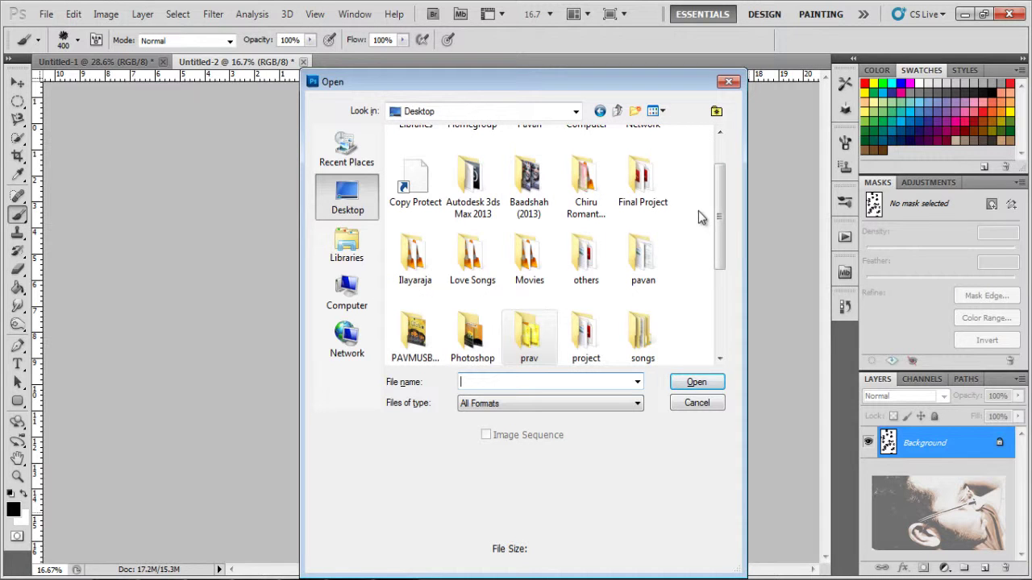
pyautogui.moveTo(719, 222); pyautogui.dragTo(718, 308)
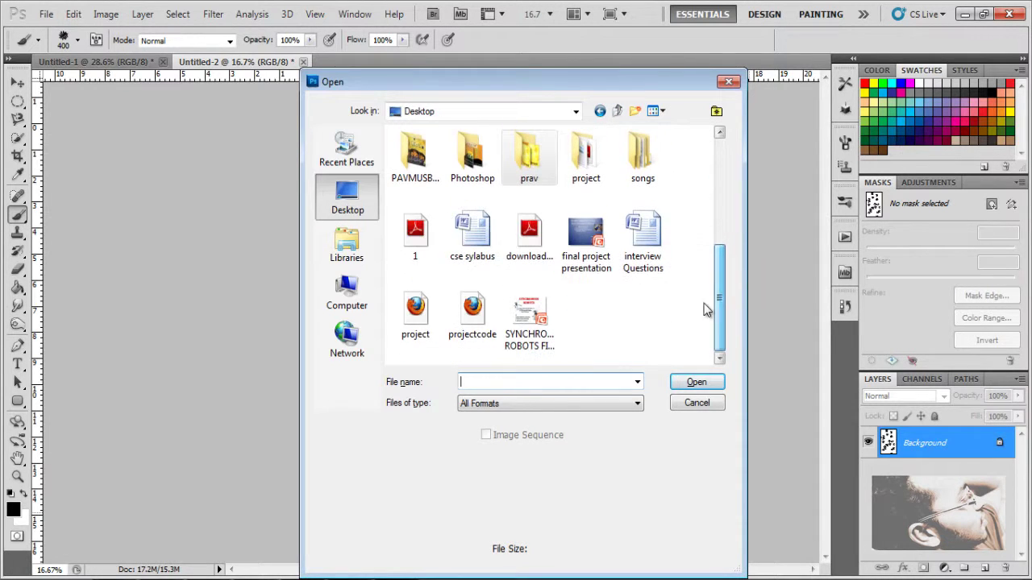
pyautogui.click(476, 178)
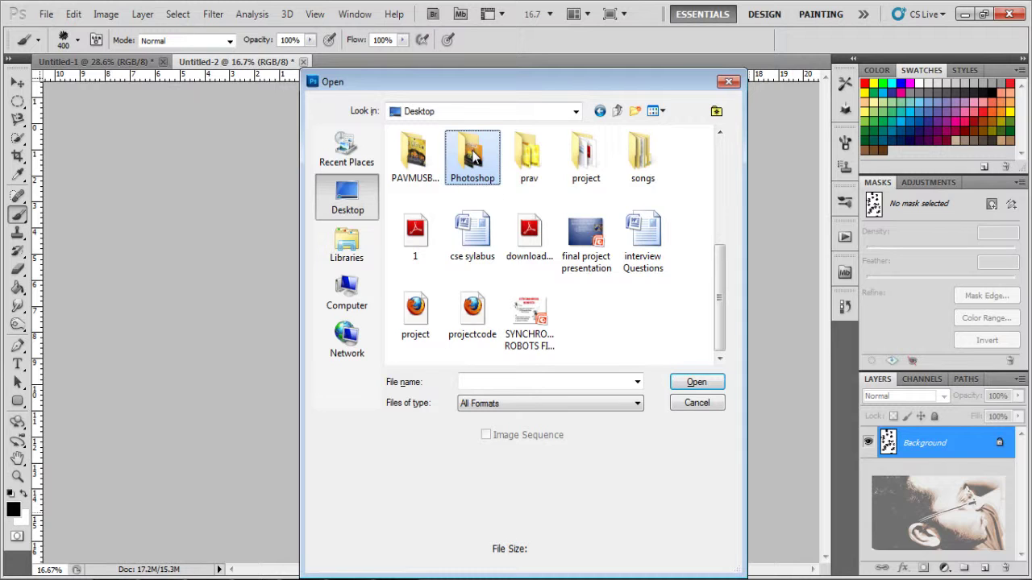
pyautogui.doubleClick(498, 171)
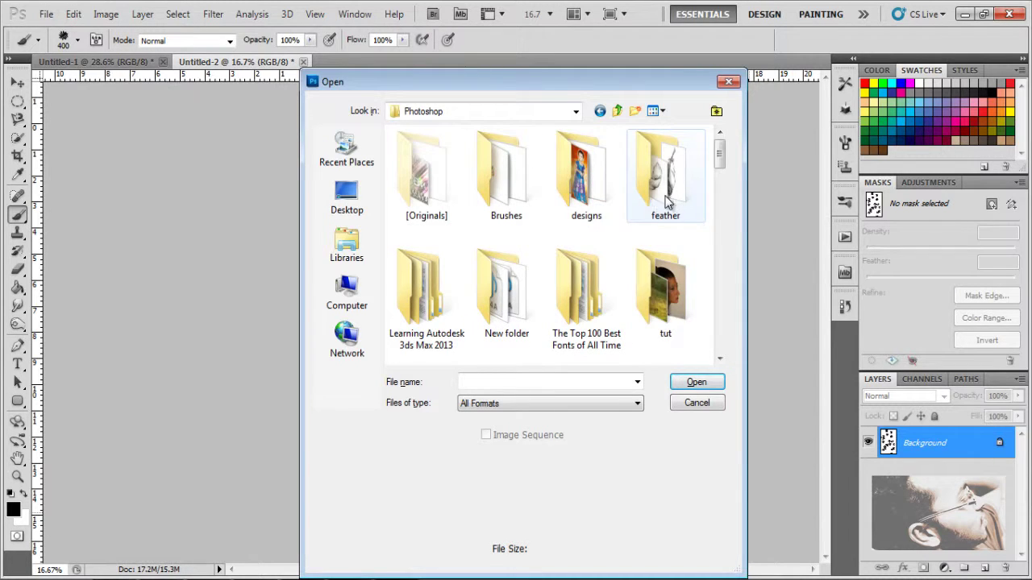
pyautogui.doubleClick(660, 303)
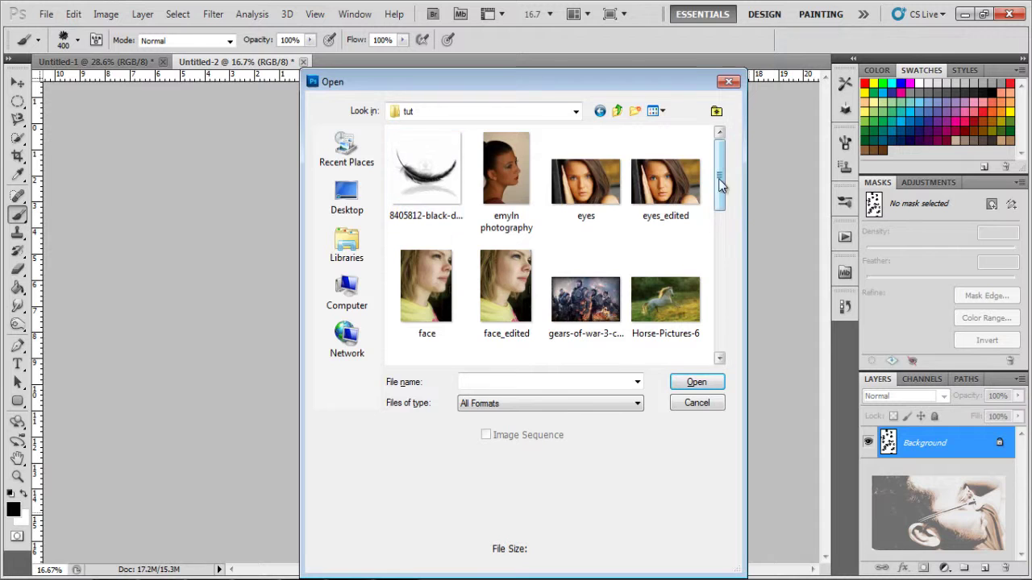
pyautogui.scroll(-2, 662, 296)
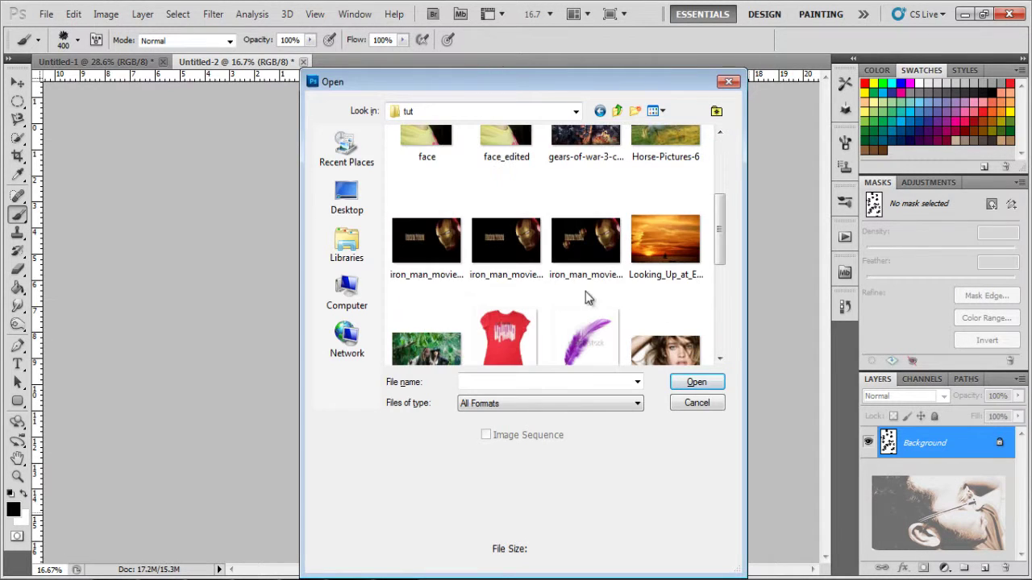
pyautogui.scroll(2, 604, 306)
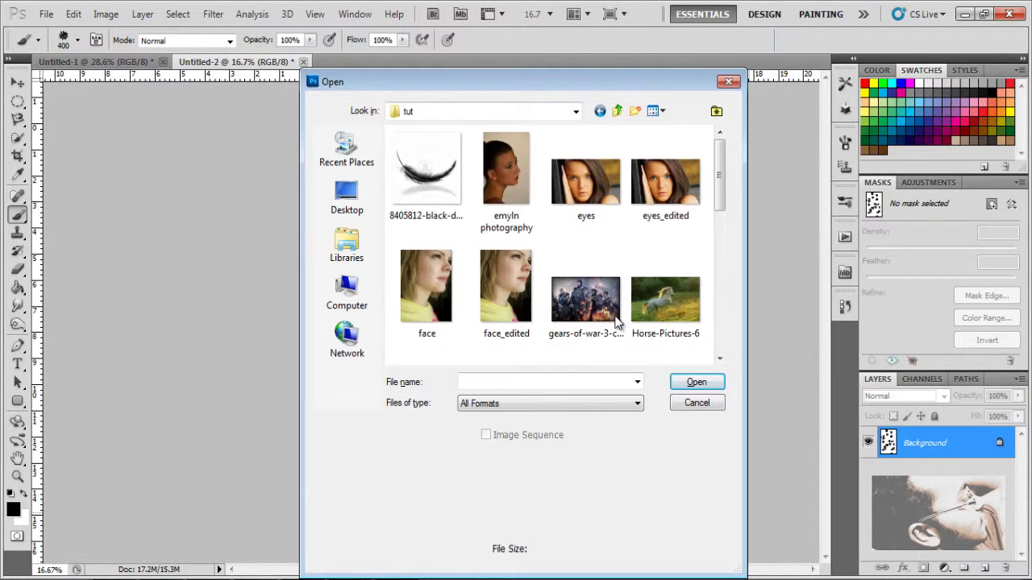
pyautogui.scroll(-3, 627, 238)
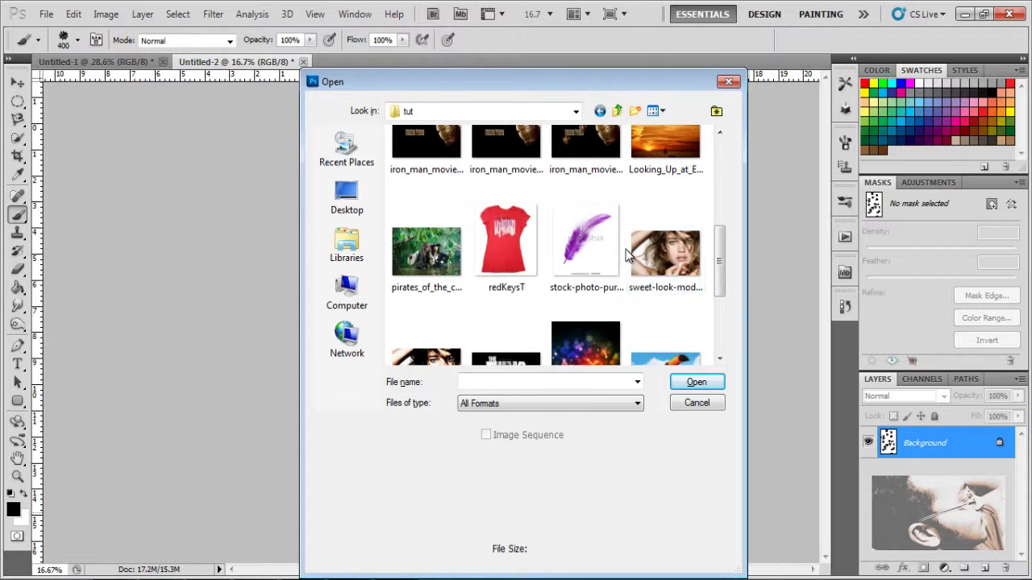
pyautogui.click(673, 257)
pyautogui.click(696, 382)
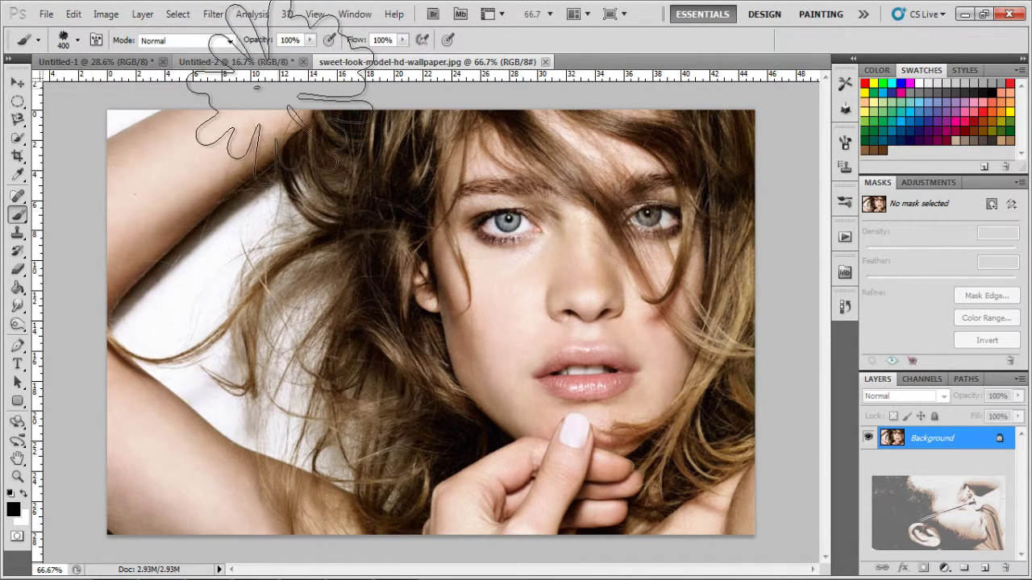
# Step: Close Untitled-2 and Untitled-1 without saving changes
pyautogui.click(303, 62)
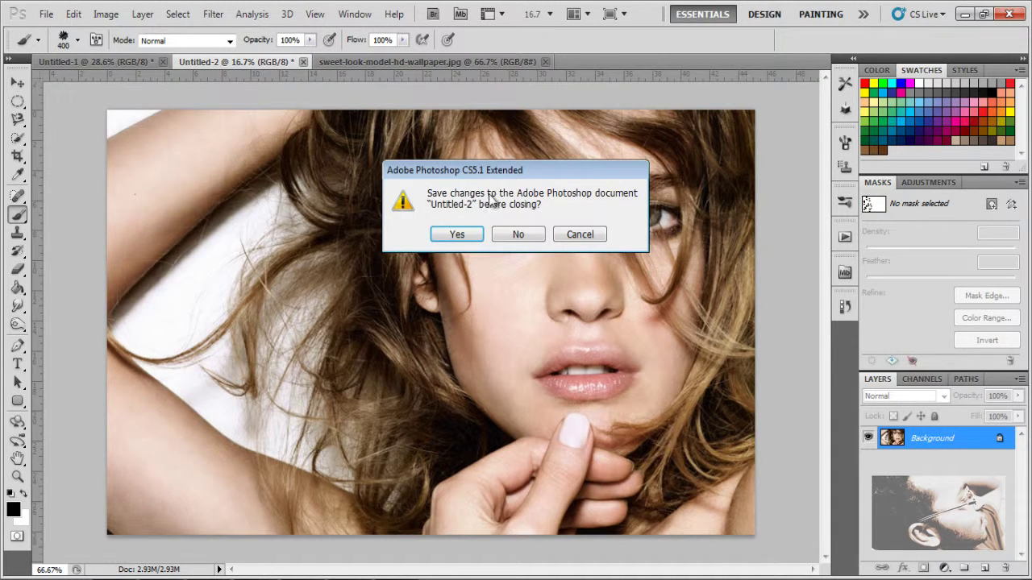
pyautogui.click(534, 237)
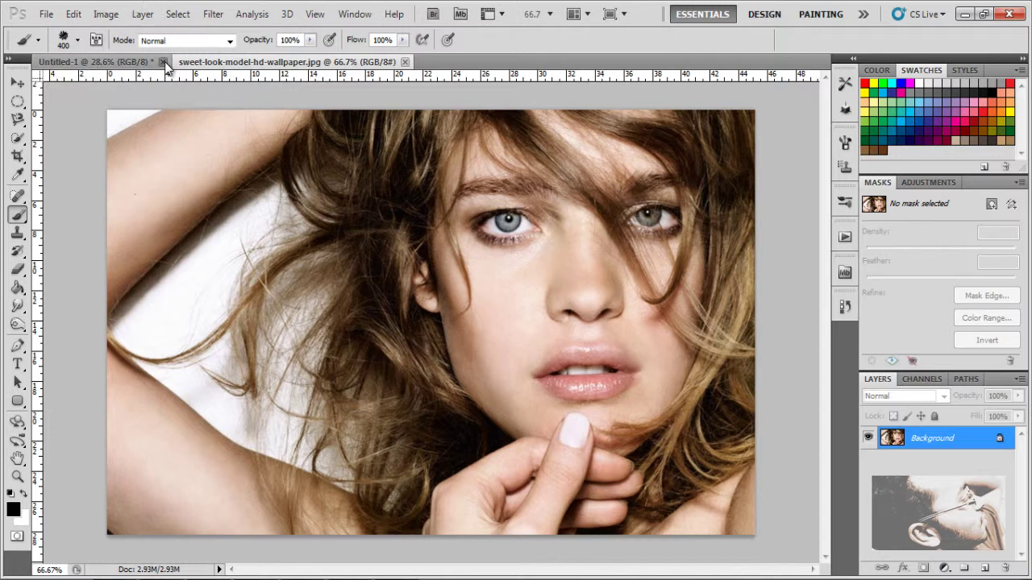
pyautogui.click(163, 62)
pyautogui.click(520, 235)
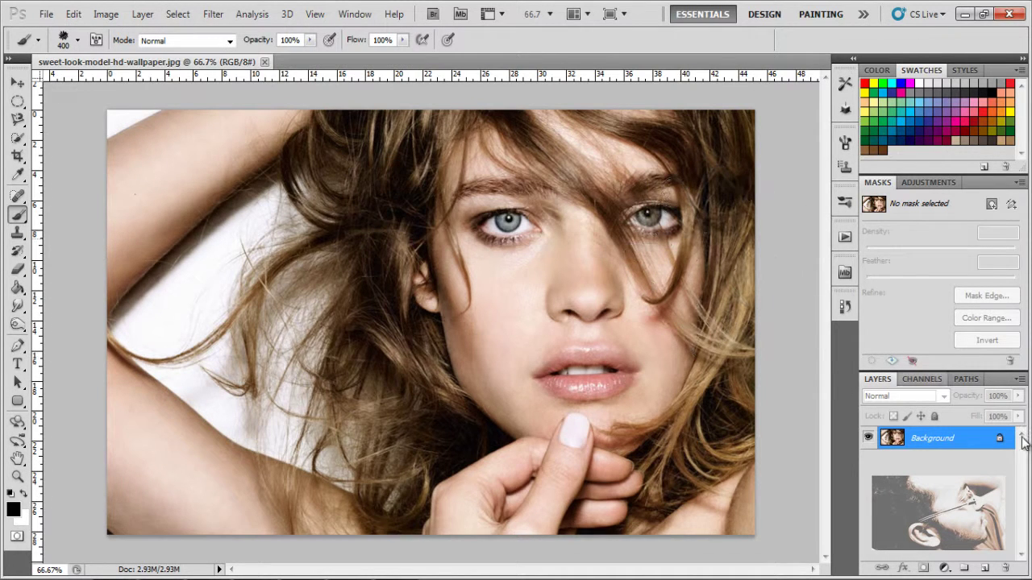
# Step: Add a new layer, undo the trial black stars, and shrink the brush to 175 px
pyautogui.click(985, 568)
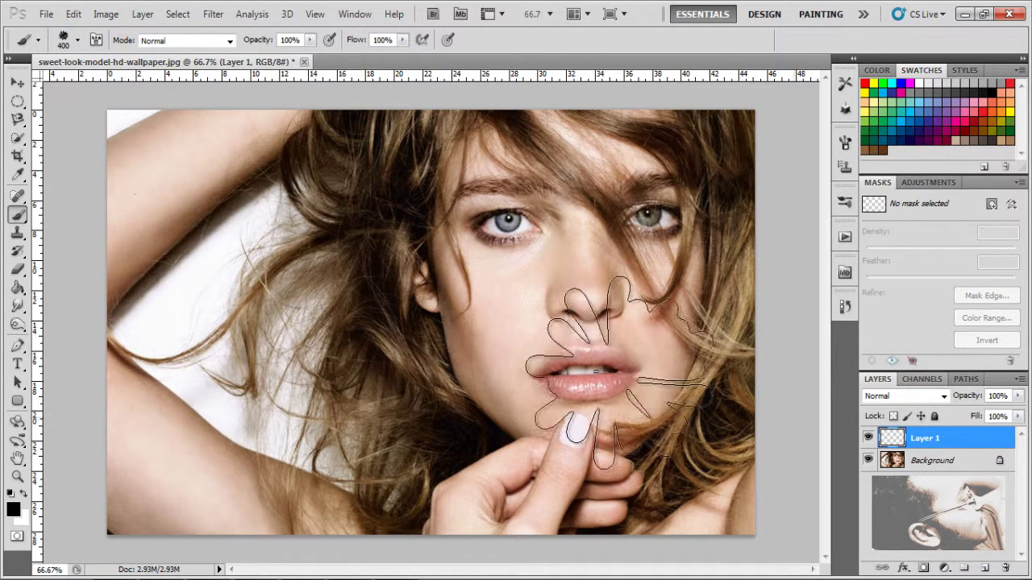
pyautogui.moveTo(258, 141); pyautogui.dragTo(194, 242)
pyautogui.moveTo(205, 354); pyautogui.dragTo(782, 368)
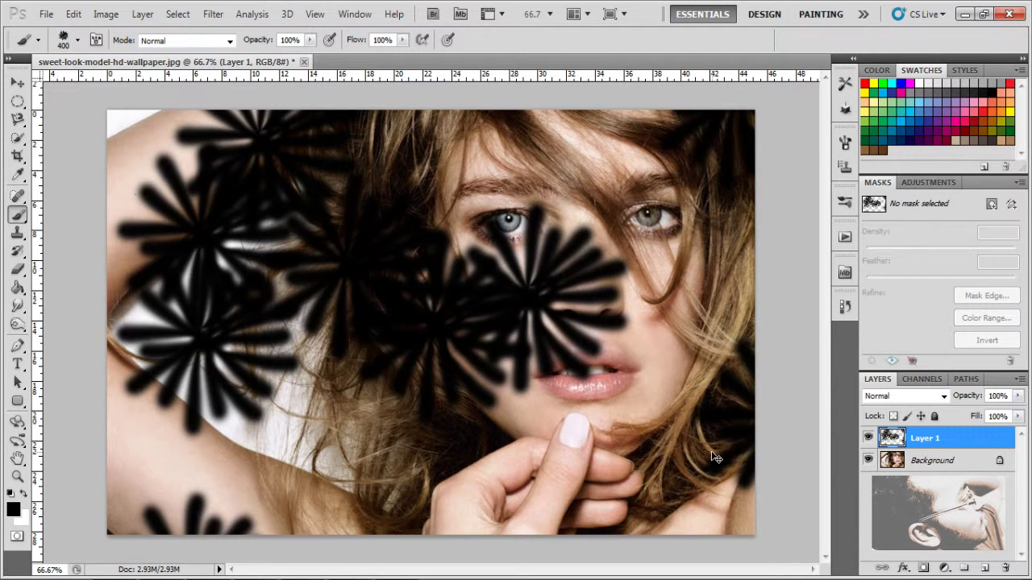
pyautogui.hotkey('ctrl', 'z')
pyautogui.press('[')
pyautogui.press('[')
pyautogui.press('[')
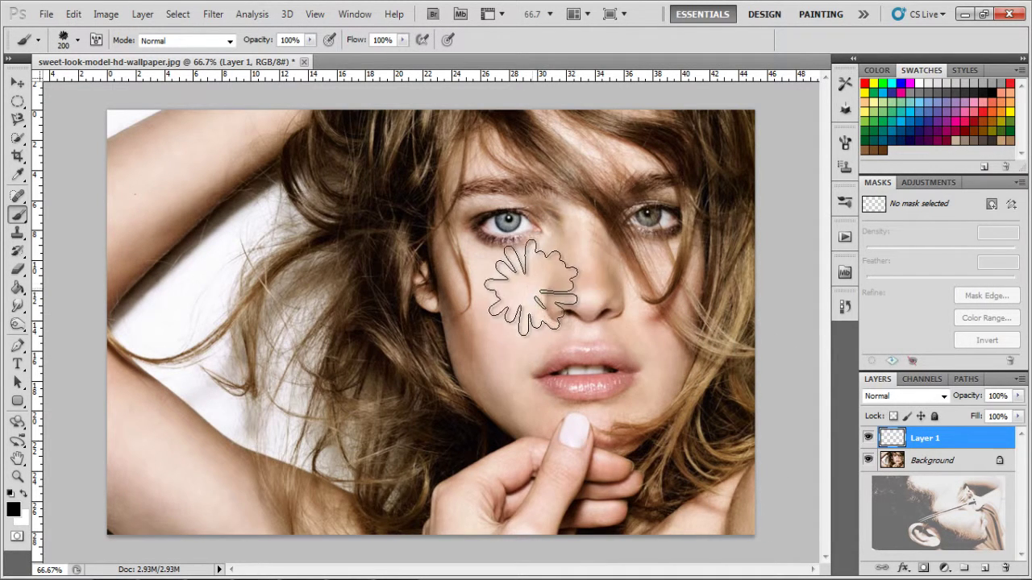
pyautogui.press('[')
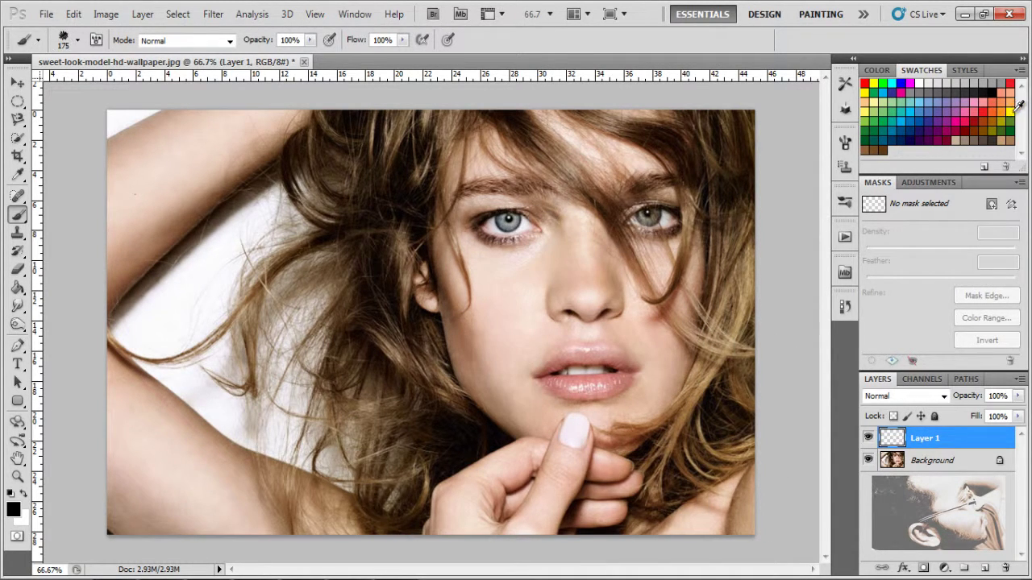
# Step: Paint yellow, green, red and blue star strokes across the portrait
pyautogui.click(1010, 111)
pyautogui.moveTo(249, 274)
pyautogui.mouseDown()
pyautogui.moveTo(357, 357)
pyautogui.moveTo(790, 410)
pyautogui.mouseUp()
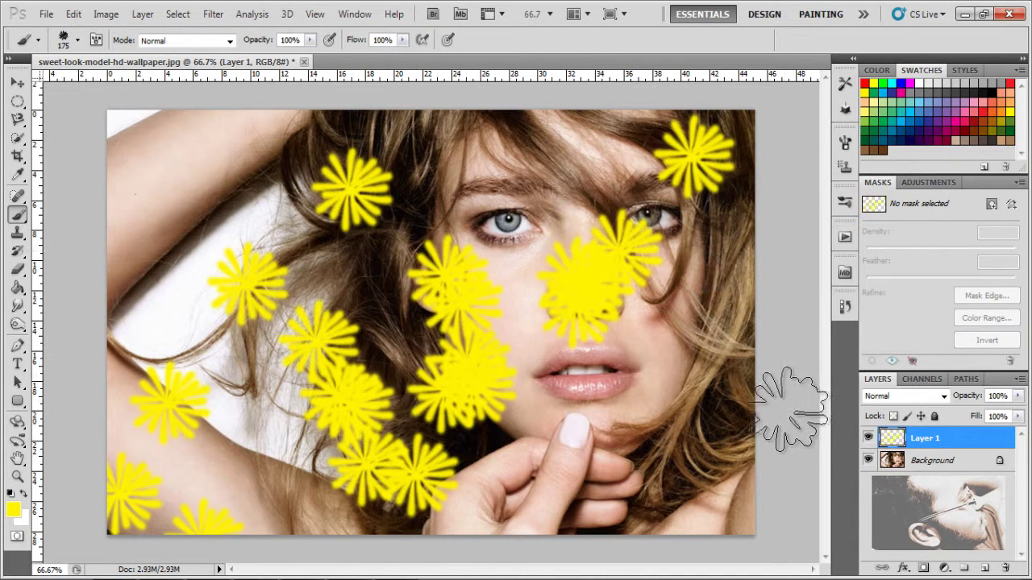
pyautogui.click(882, 83)
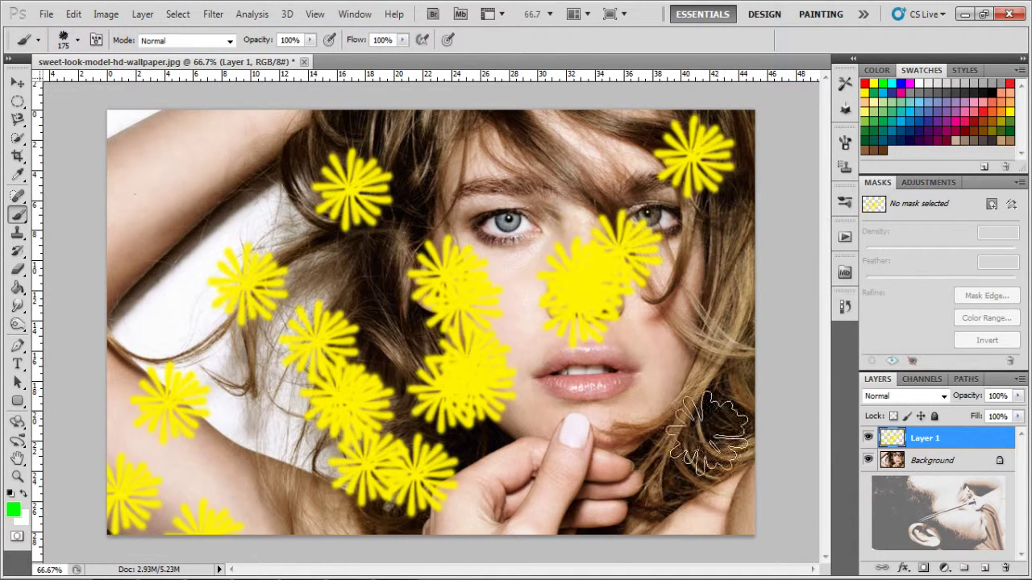
pyautogui.moveTo(615, 435)
pyautogui.mouseDown()
pyautogui.moveTo(702, 546)
pyautogui.moveTo(811, 226)
pyautogui.mouseUp()
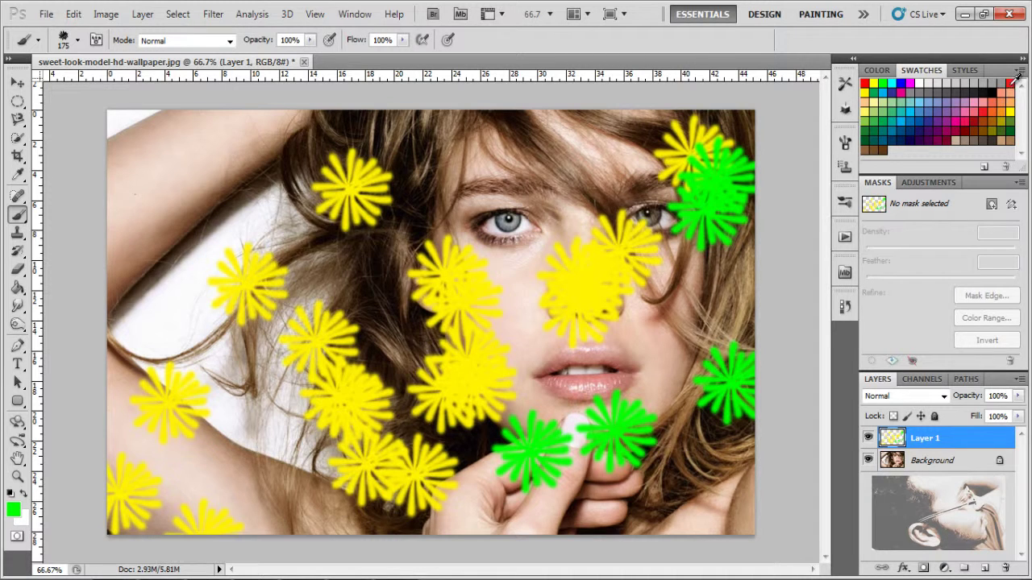
pyautogui.click(1010, 83)
pyautogui.moveTo(322, 161)
pyautogui.mouseDown()
pyautogui.moveTo(150, 215)
pyautogui.moveTo(347, 516)
pyautogui.mouseUp()
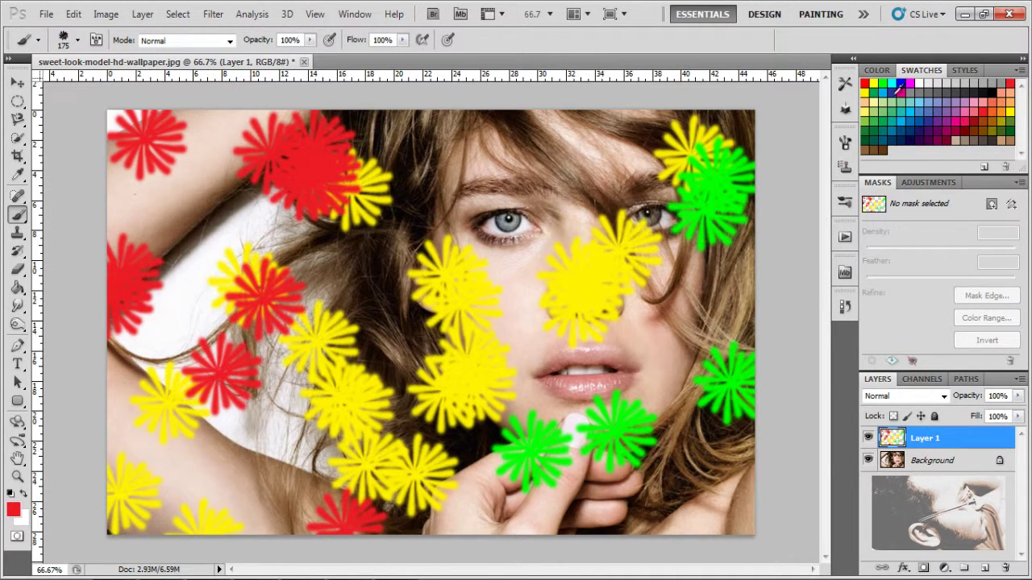
pyautogui.click(908, 114)
pyautogui.moveTo(403, 242)
pyautogui.mouseDown()
pyautogui.moveTo(596, 413)
pyautogui.moveTo(649, 377)
pyautogui.moveTo(712, 500)
pyautogui.mouseUp()
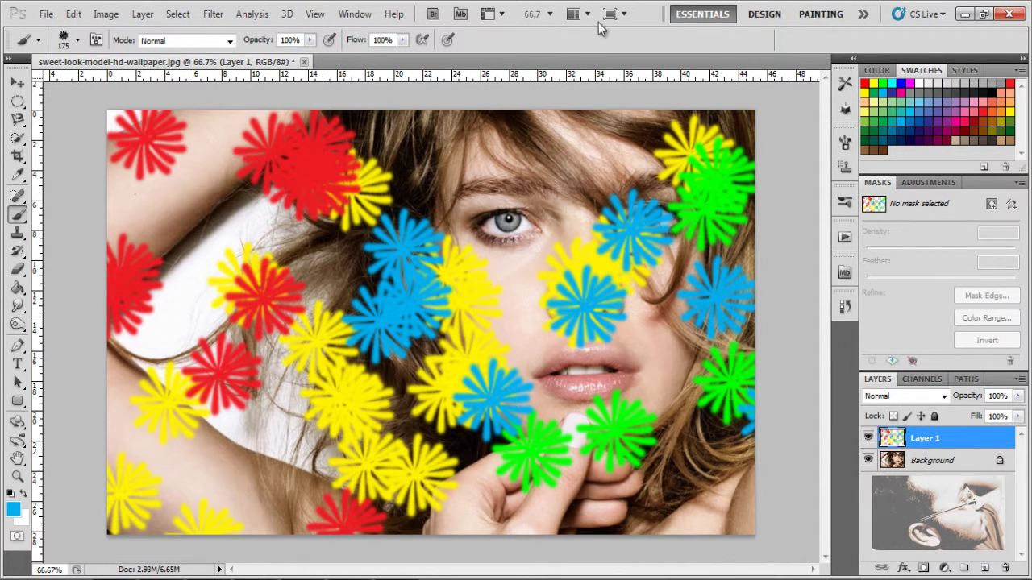
# Step: Add more blue stars along the top, then brown and white stars
pyautogui.moveTo(604, 74); pyautogui.dragTo(617, 115)
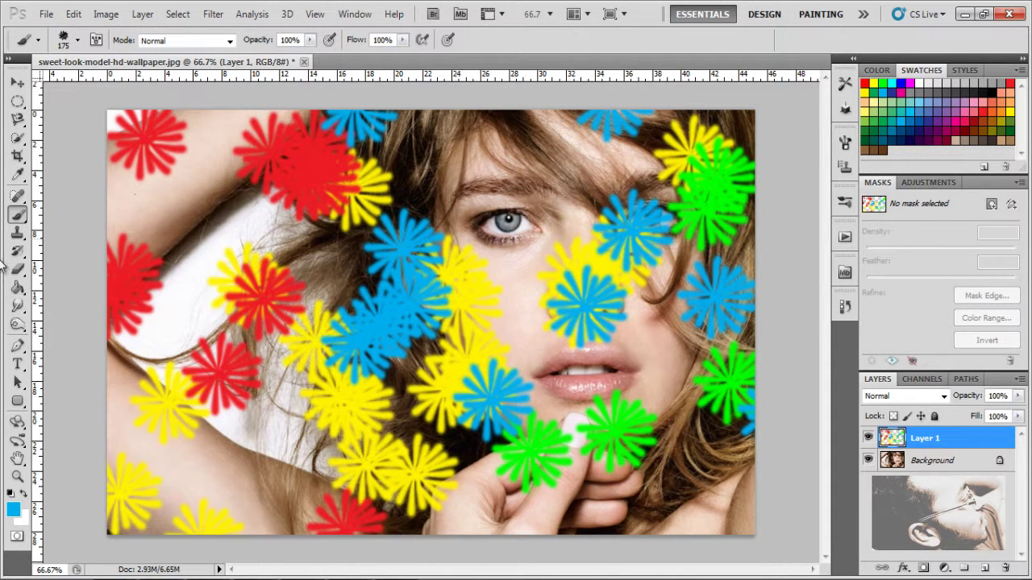
pyautogui.click(885, 154)
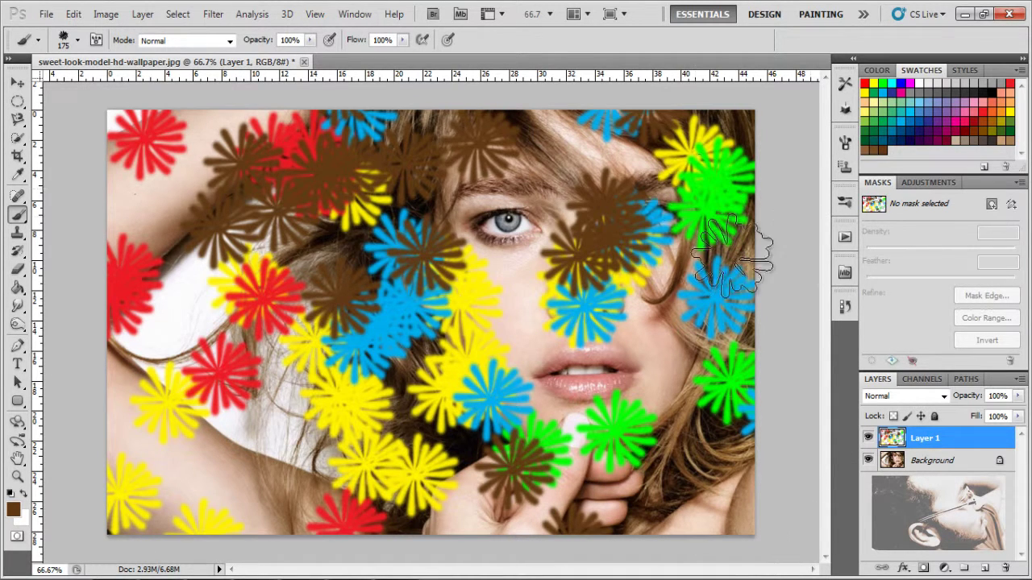
pyautogui.moveTo(492, 214); pyautogui.dragTo(387, 420)
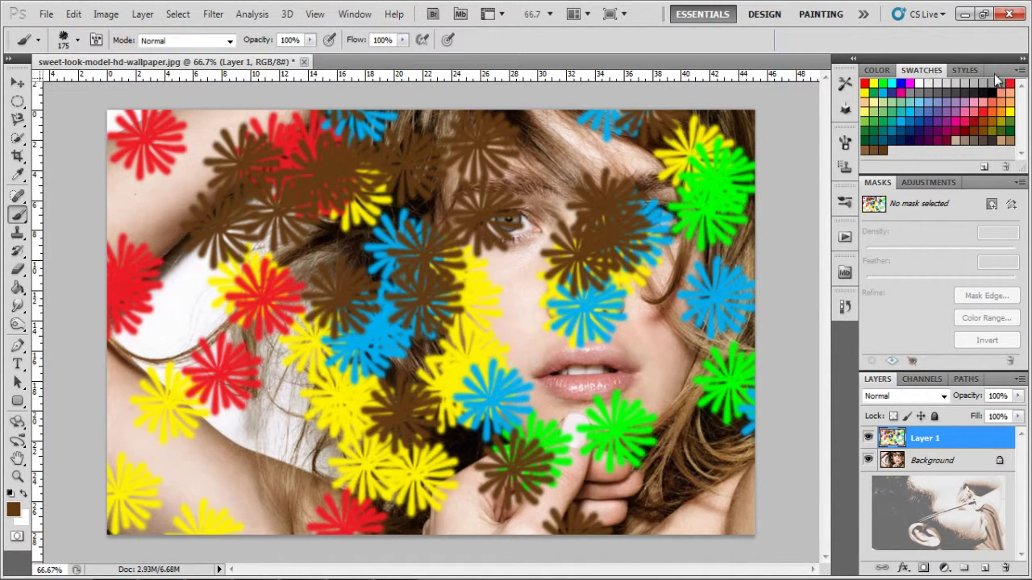
pyautogui.click(920, 83)
pyautogui.moveTo(250, 391)
pyautogui.mouseDown()
pyautogui.moveTo(376, 511)
pyautogui.moveTo(772, 403)
pyautogui.mouseUp()
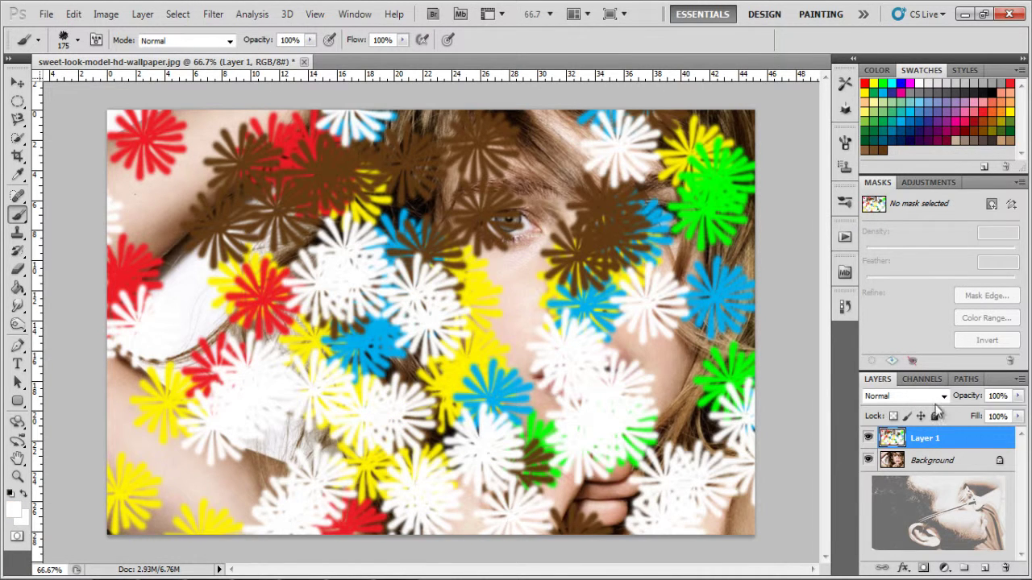
# Step: Cycle Layer 1 through Dissolve, Screen, Exclusion, Saturation and Hard Light, settling on Overlay
pyautogui.click(904, 396)
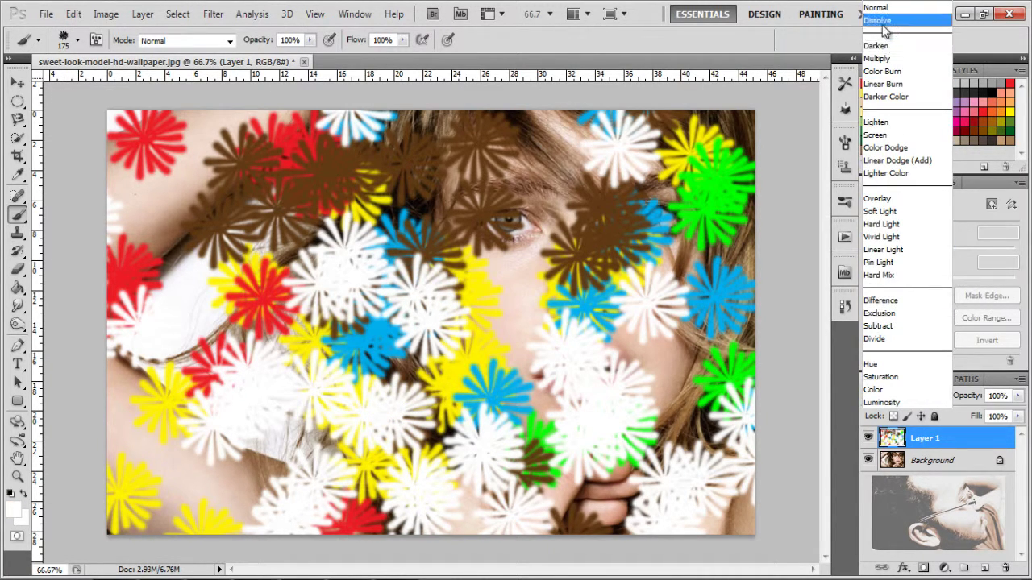
pyautogui.click(879, 20)
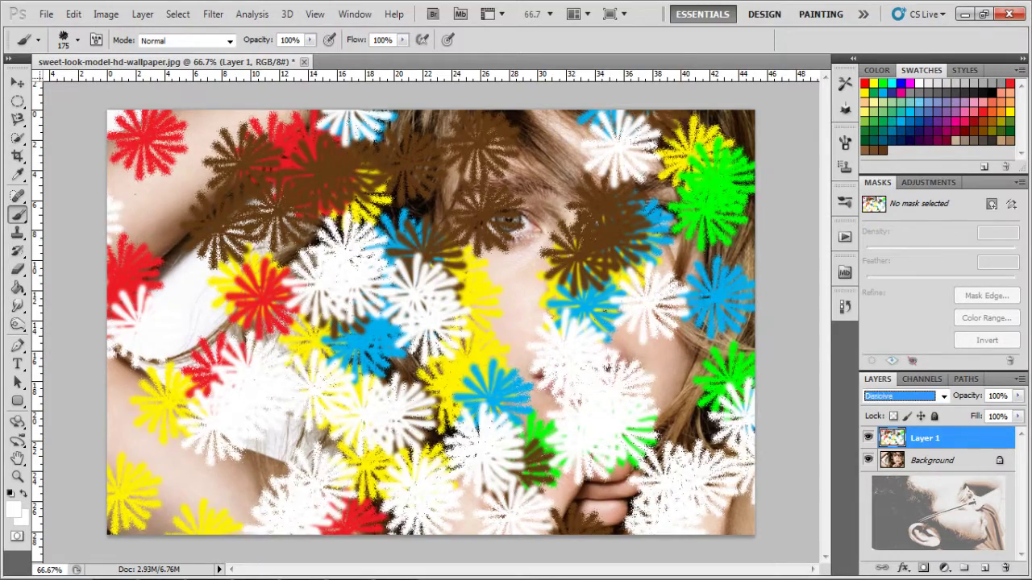
pyautogui.press('Down')
pyautogui.press('Down')
pyautogui.press('Down')
pyautogui.press('Down')
pyautogui.press('Down')
pyautogui.press('Down')
pyautogui.press('Down')
pyautogui.press('Down')
pyautogui.press('Down')
pyautogui.press('Down')
pyautogui.press('Down')
pyautogui.press('Down')
pyautogui.press('Down')
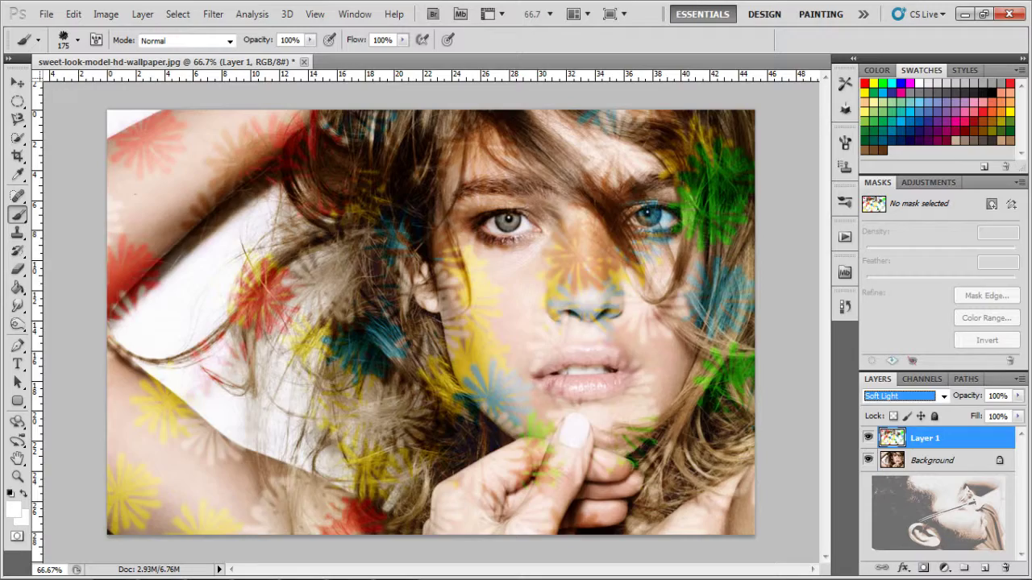
pyautogui.press('Down')
pyautogui.press('Down')
pyautogui.press('Down')
pyautogui.press('Down')
pyautogui.press('Down')
pyautogui.press('Down')
pyautogui.press('Down')
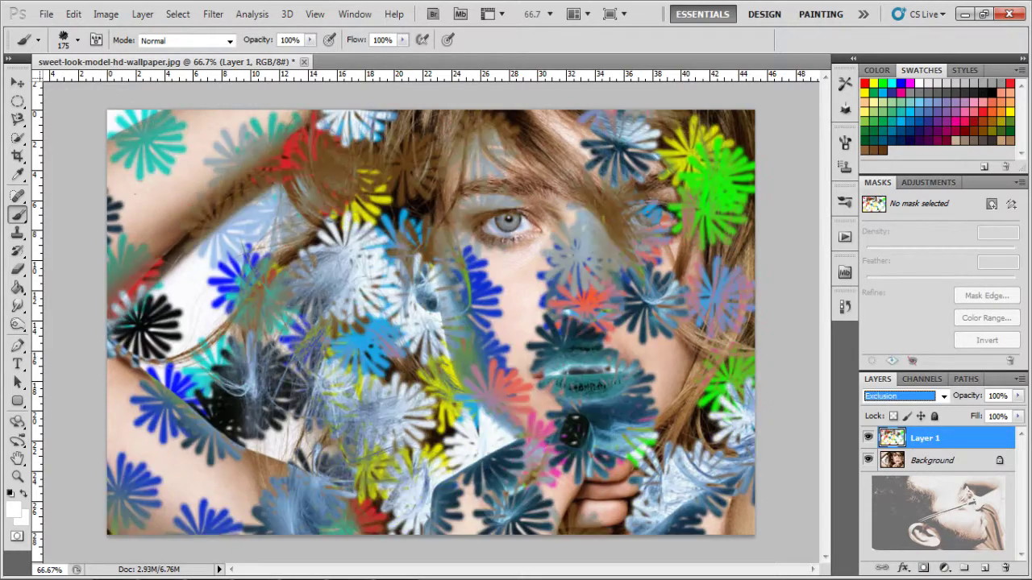
pyautogui.press('Down')
pyautogui.press('Down')
pyautogui.press('Down')
pyautogui.press('Down')
pyautogui.press('Down')
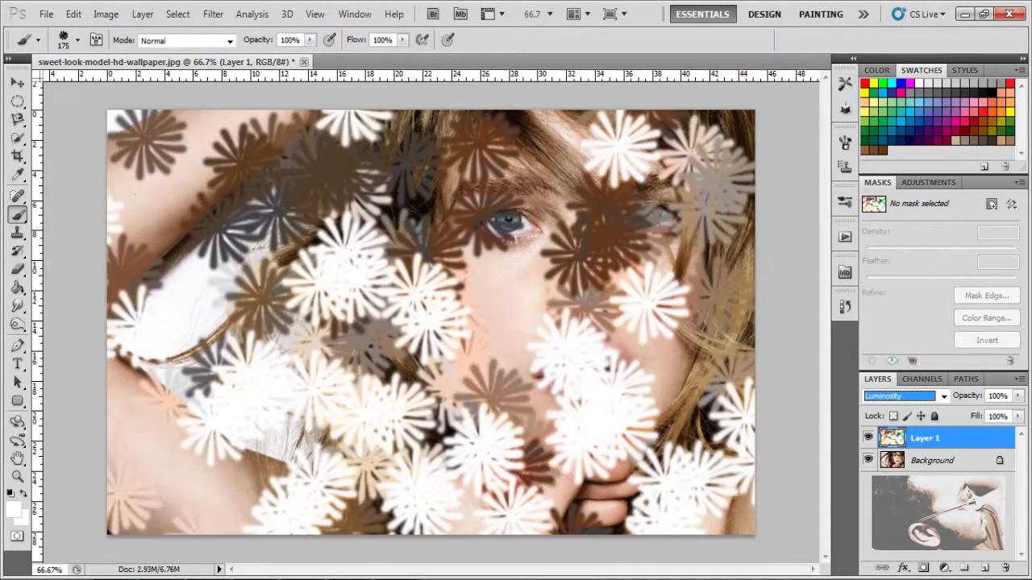
pyautogui.press('Up')
pyautogui.press('Up')
pyautogui.press('Up')
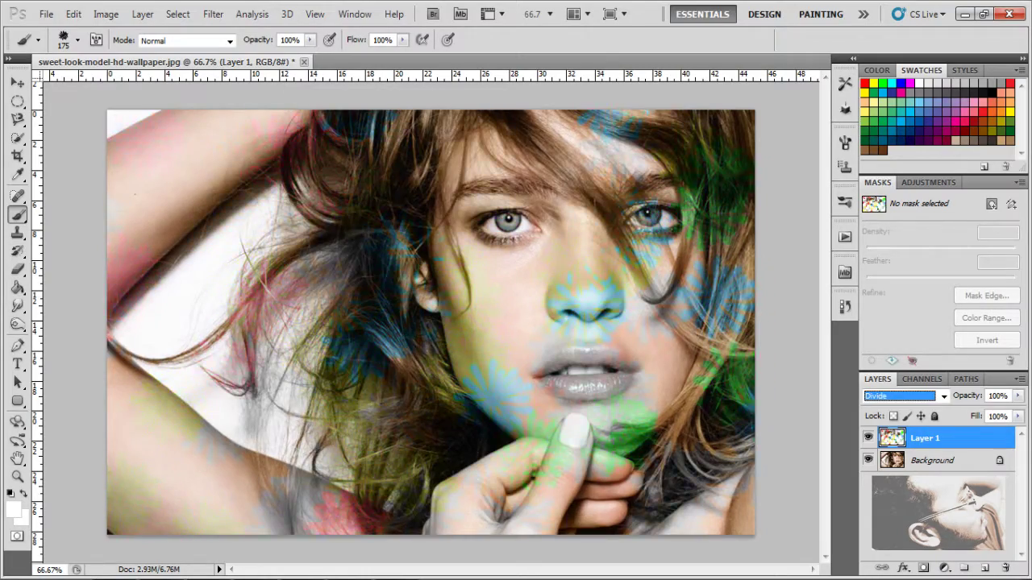
pyautogui.press('Up')
pyautogui.press('Up')
pyautogui.press('Up')
pyautogui.press('Up')
pyautogui.press('Up')
pyautogui.press('Up')
pyautogui.press('Up')
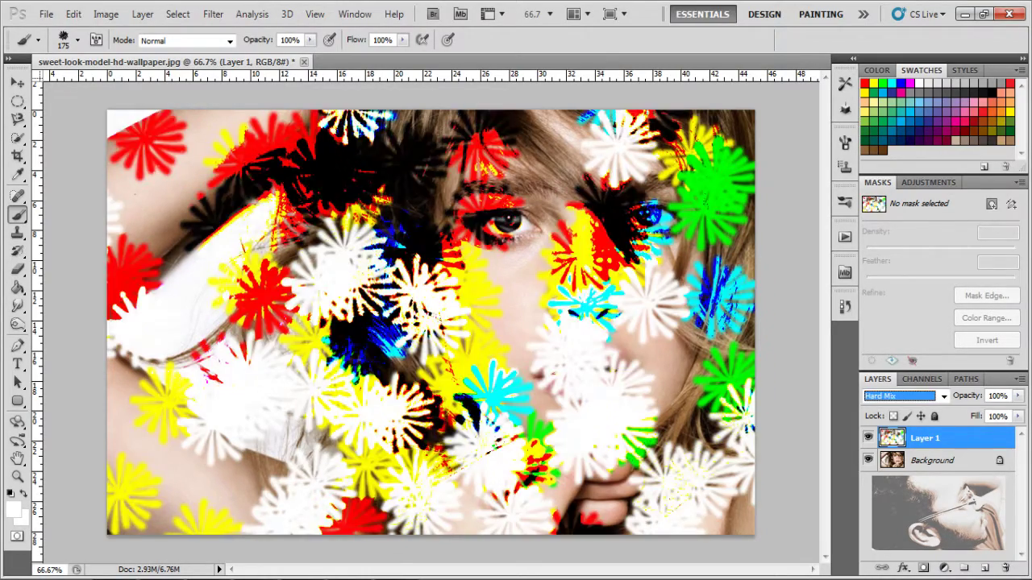
pyautogui.press('Up')
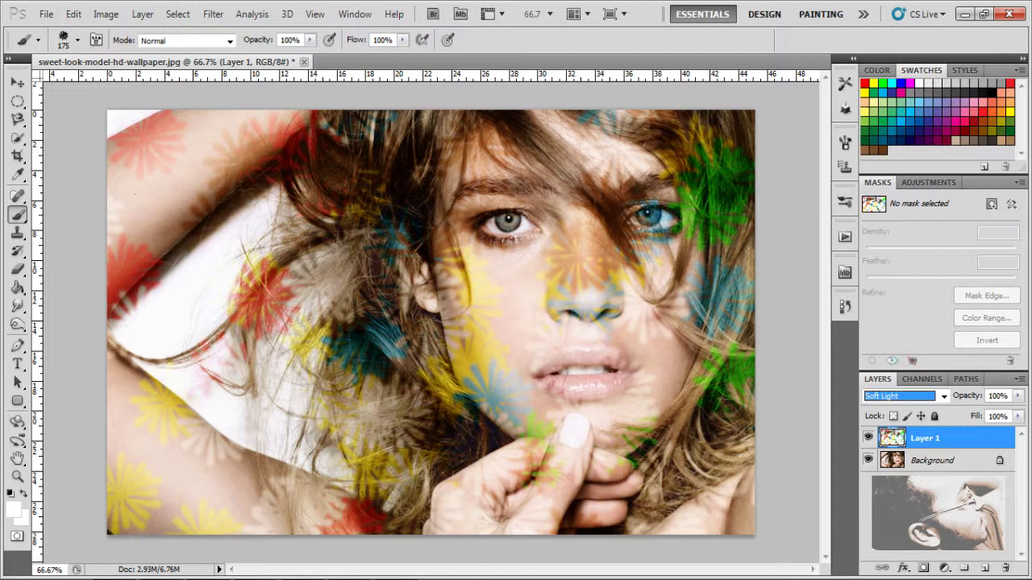
pyautogui.press('Up')
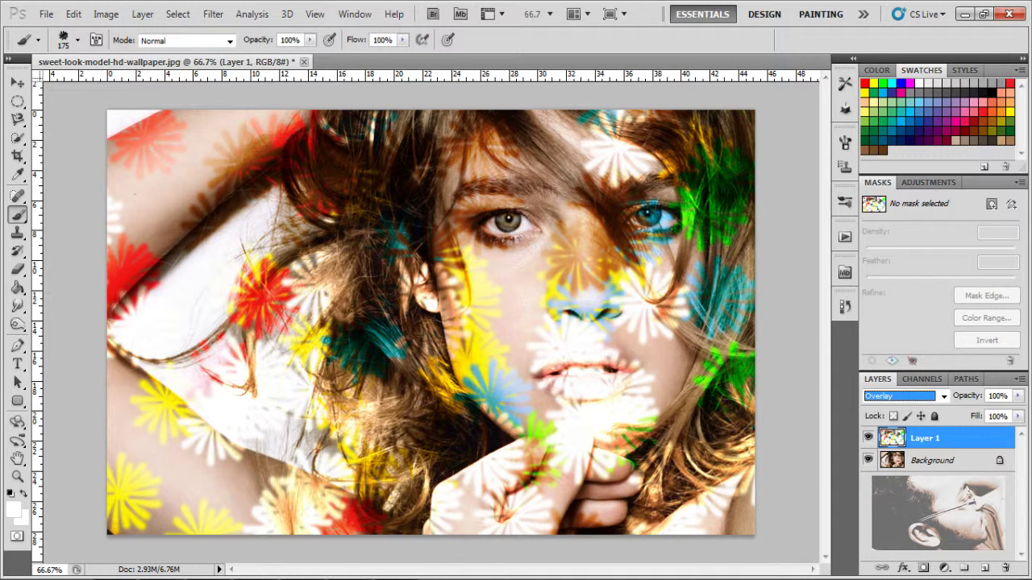
pyautogui.press('Up')
# Step: Move the star layer, rotate it about -26.72° and stretch it to roughly 138% × 167%
pyautogui.click(17, 82)
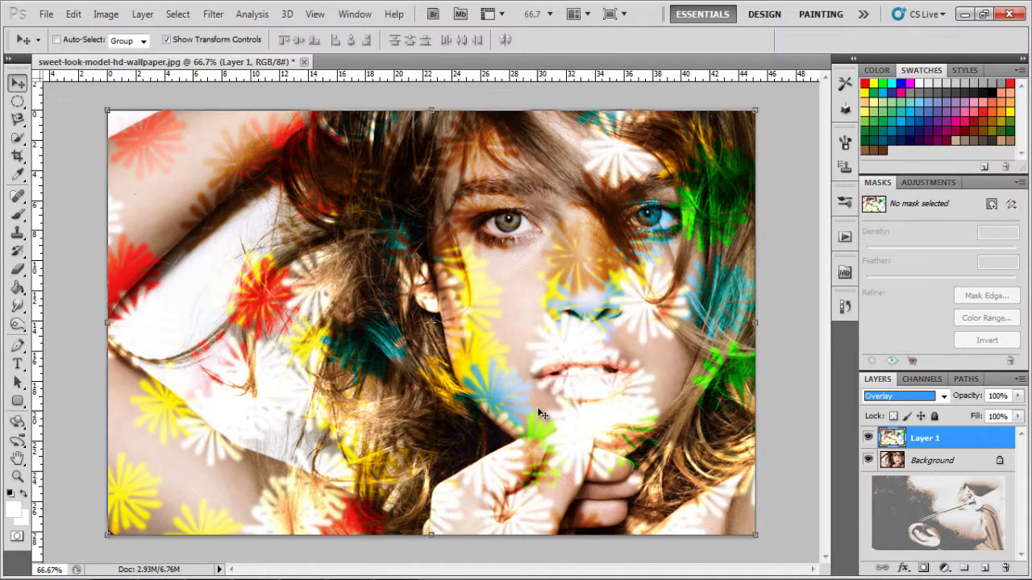
pyautogui.moveTo(537, 407); pyautogui.dragTo(548, 365)
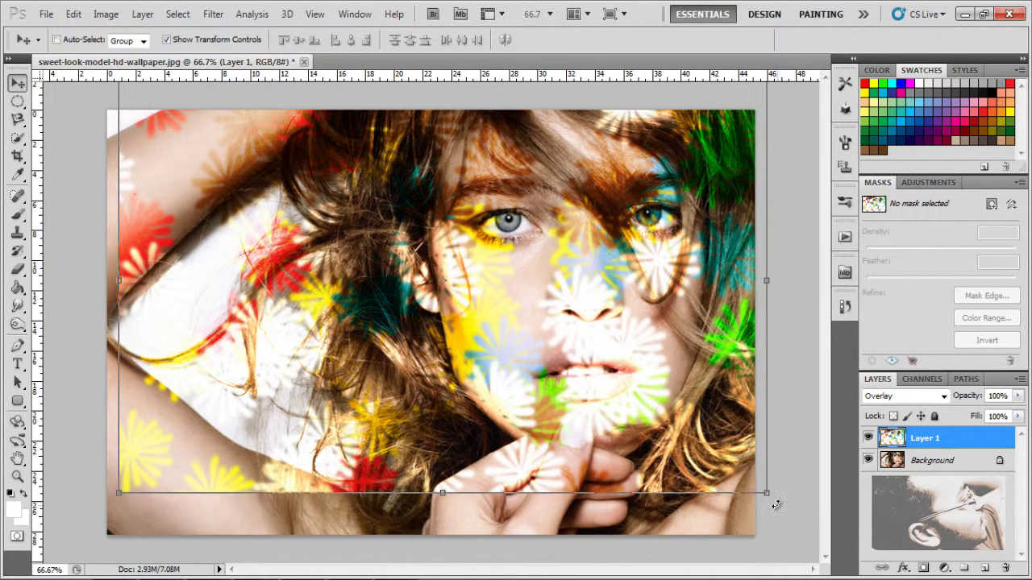
pyautogui.hotkey('ctrl', 't')
pyautogui.moveTo(725, 516); pyautogui.dragTo(614, 499)
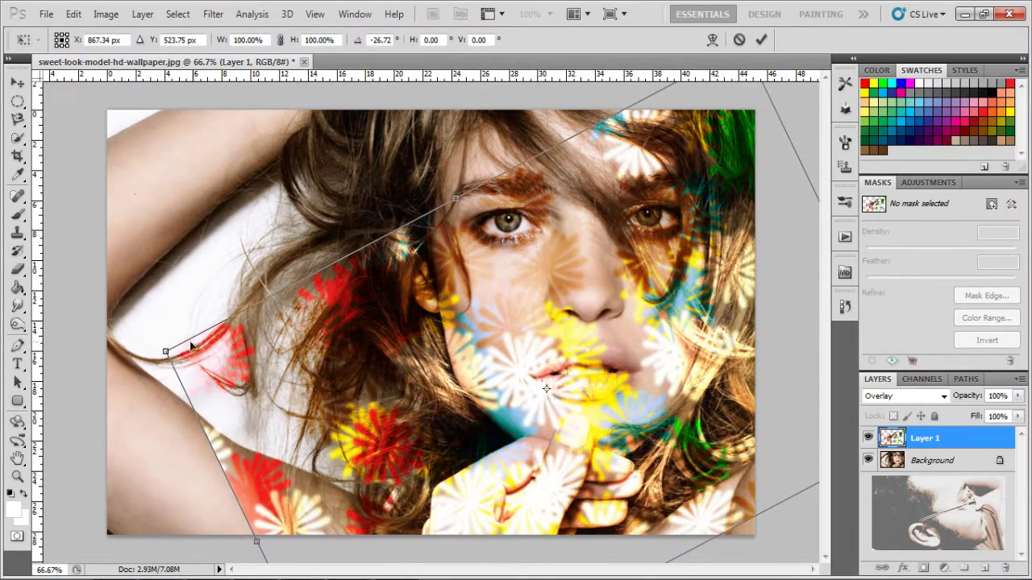
pyautogui.moveTo(365, 242); pyautogui.dragTo(252, 186)
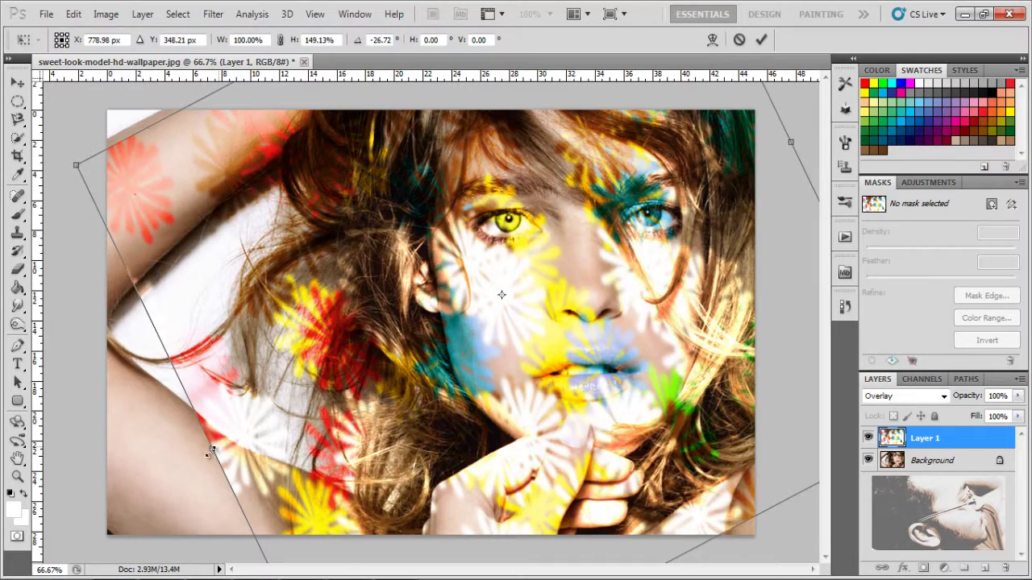
pyautogui.moveTo(209, 453); pyautogui.dragTo(56, 482)
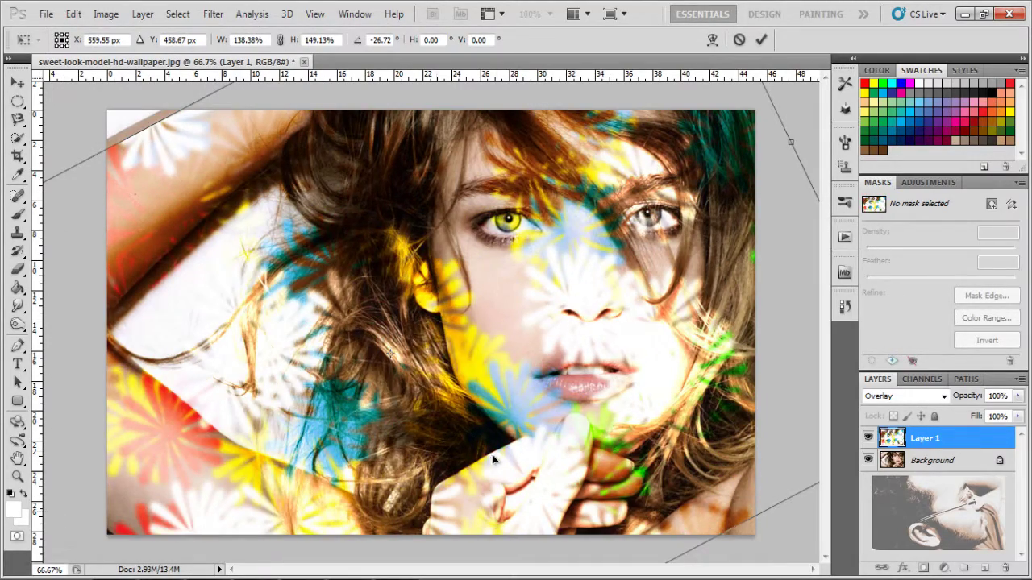
pyautogui.moveTo(494, 460); pyautogui.dragTo(514, 432)
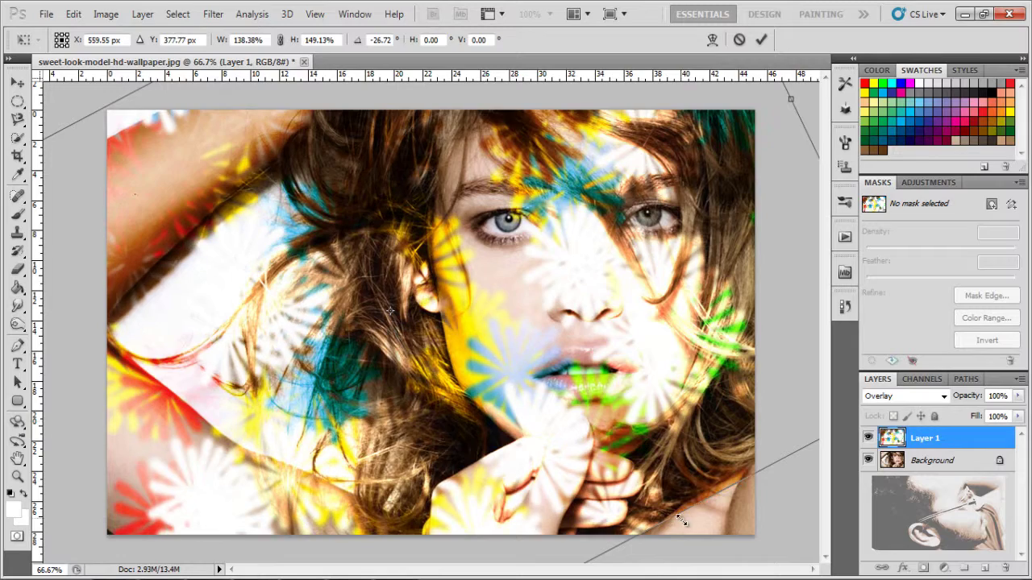
pyautogui.moveTo(645, 532); pyautogui.dragTo(698, 574)
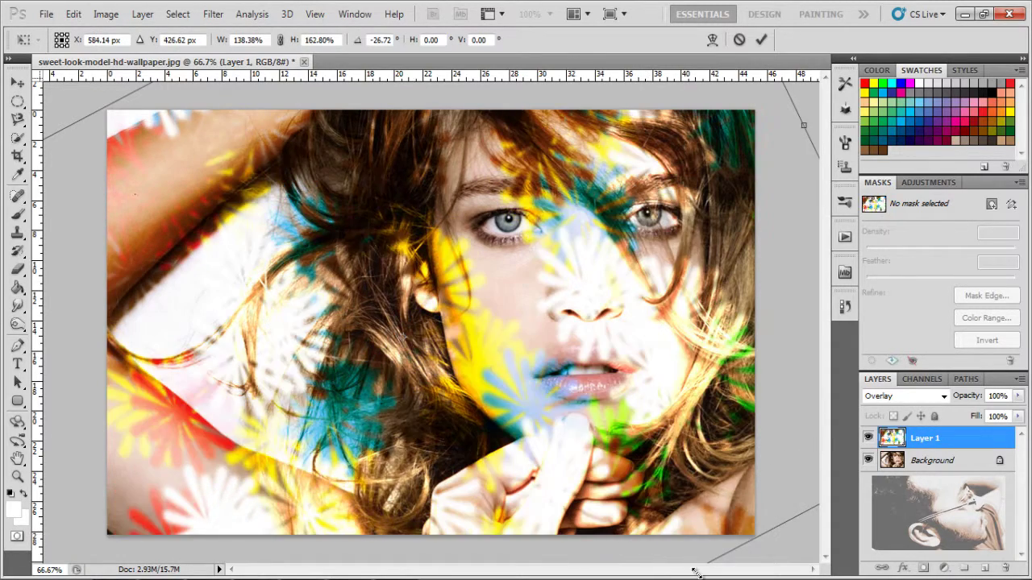
pyautogui.moveTo(670, 462); pyautogui.dragTo(677, 457)
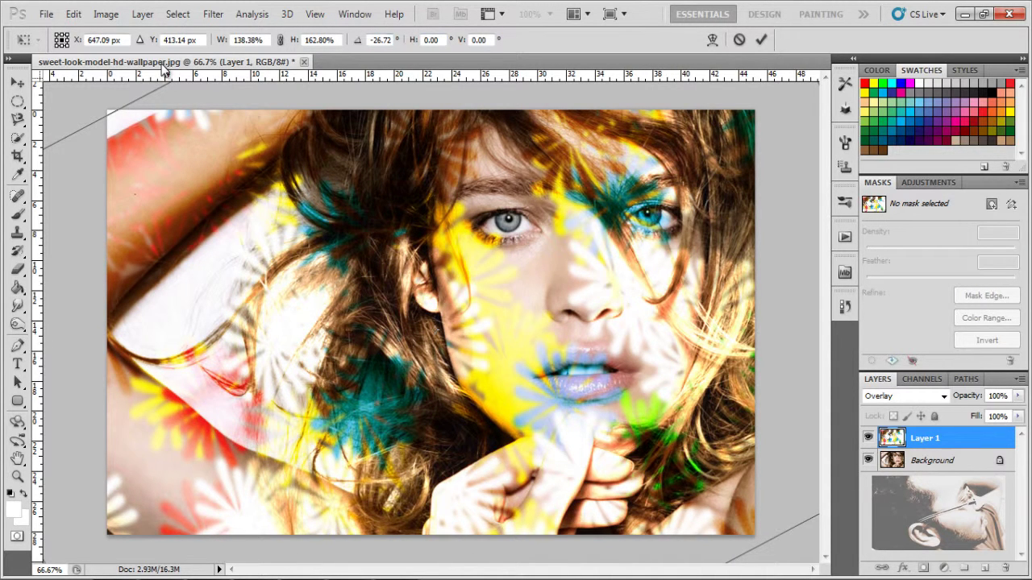
pyautogui.moveTo(116, 105); pyautogui.dragTo(114, 91)
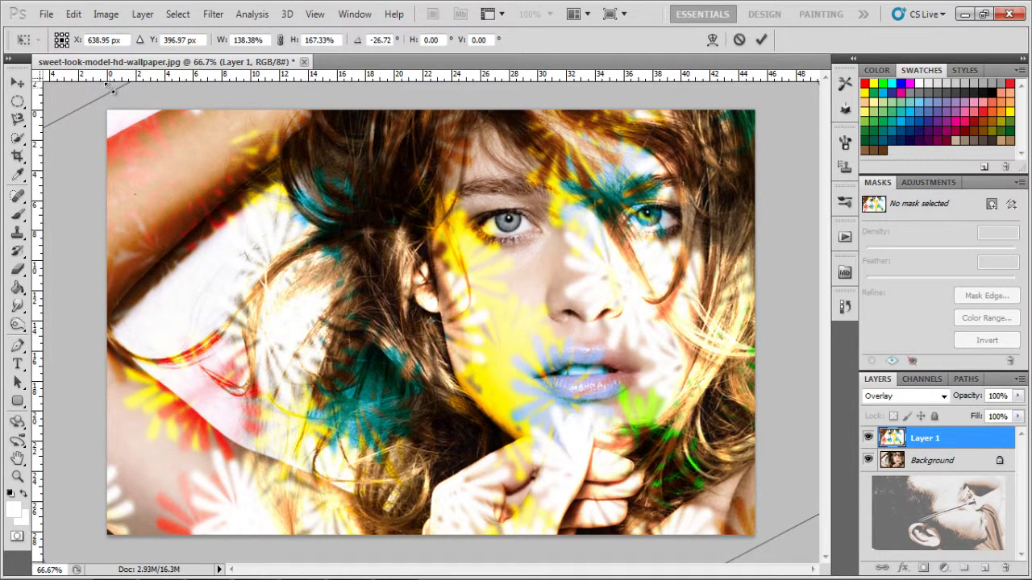
pyautogui.press('Return')
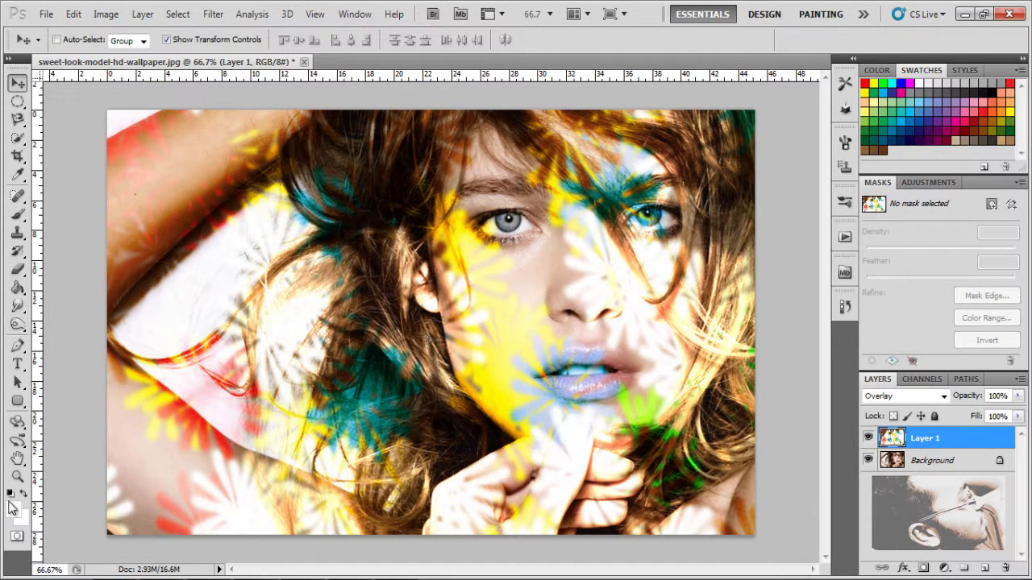
# Step: Zoom the view, then revert the portrait with F12 to remove the star layer
pyautogui.click(18, 478)
pyautogui.moveTo(470, 371); pyautogui.dragTo(497, 352)
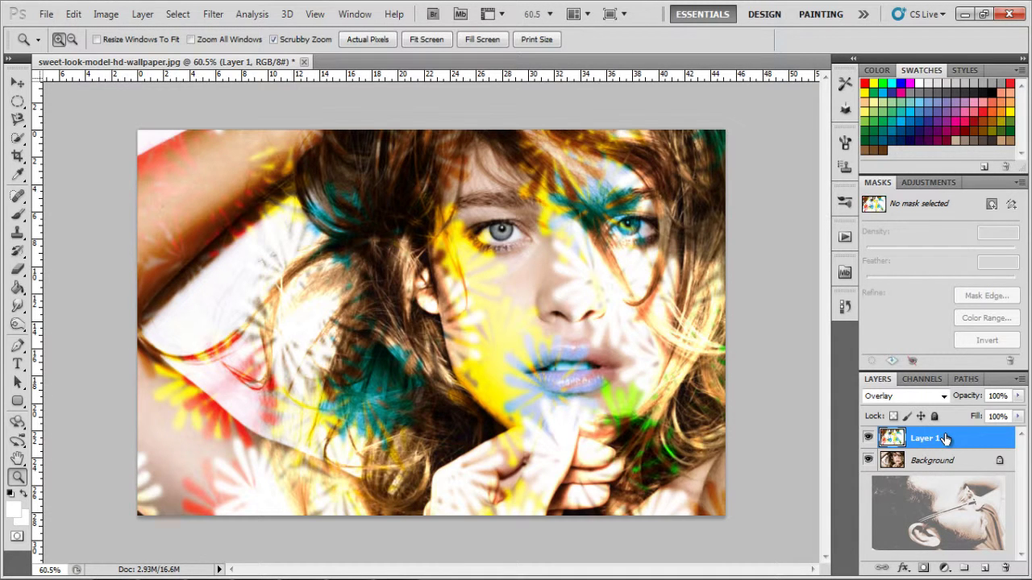
pyautogui.press('F12')
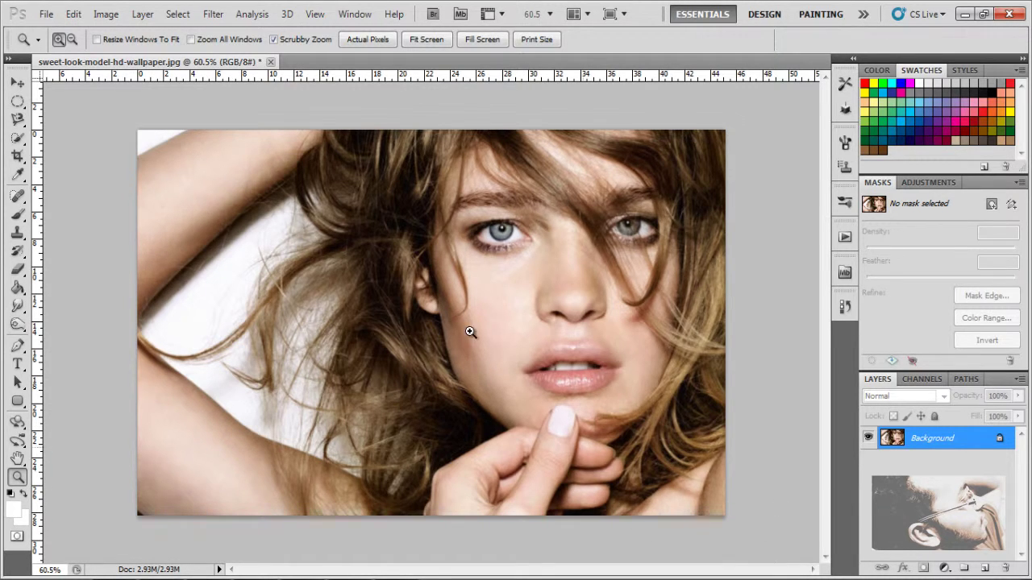
# Step: Define a brush preset from the portrait, keeping the name sweet-look-model-hd-wallpaper.jpg
pyautogui.click(71, 16)
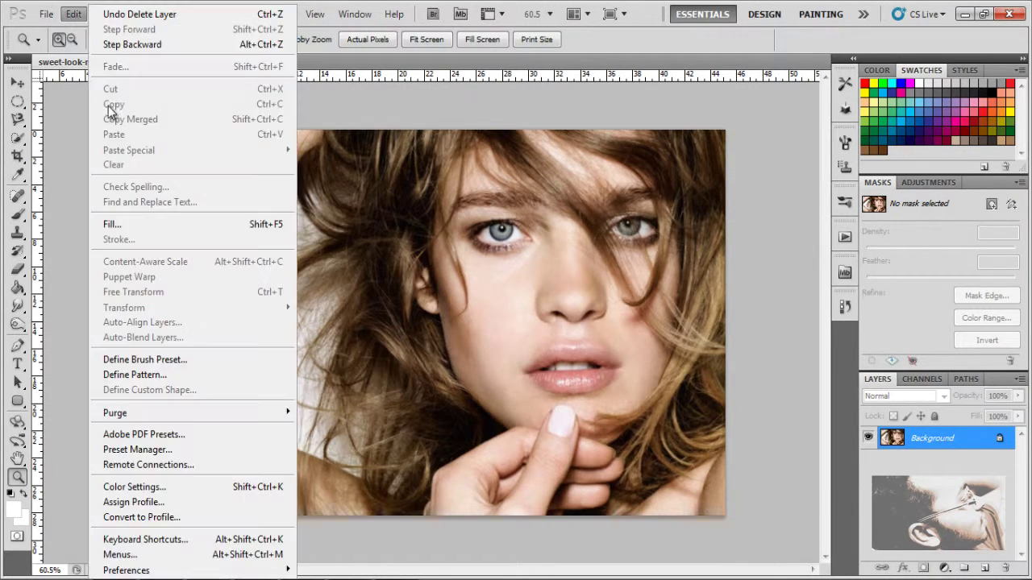
pyautogui.click(271, 362)
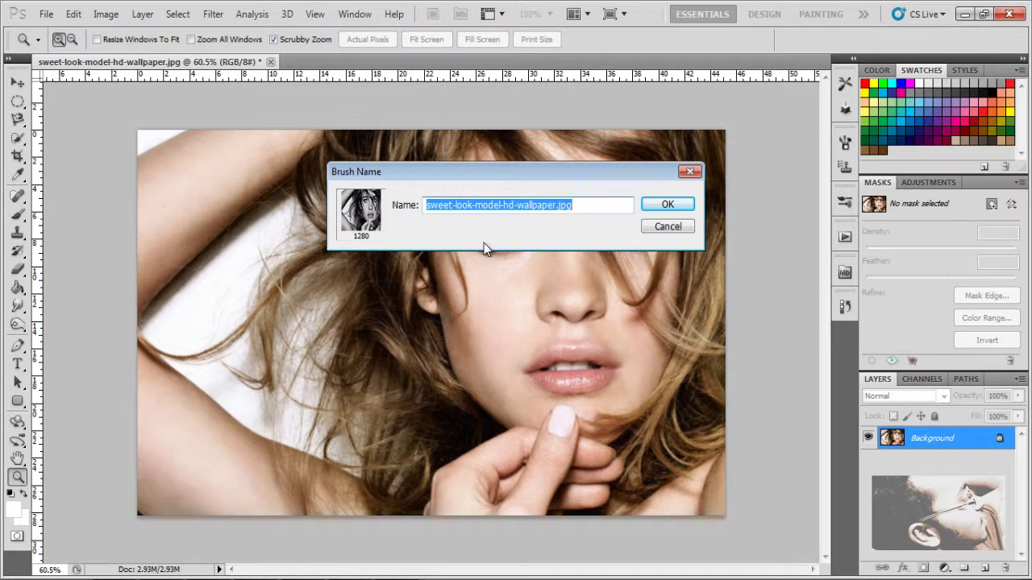
pyautogui.click(612, 208)
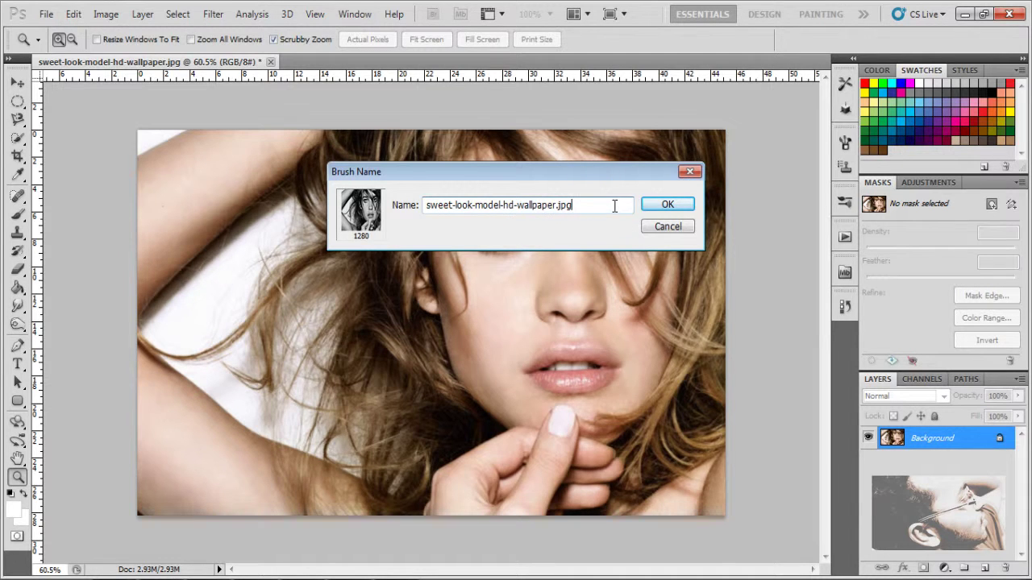
pyautogui.press('Return')
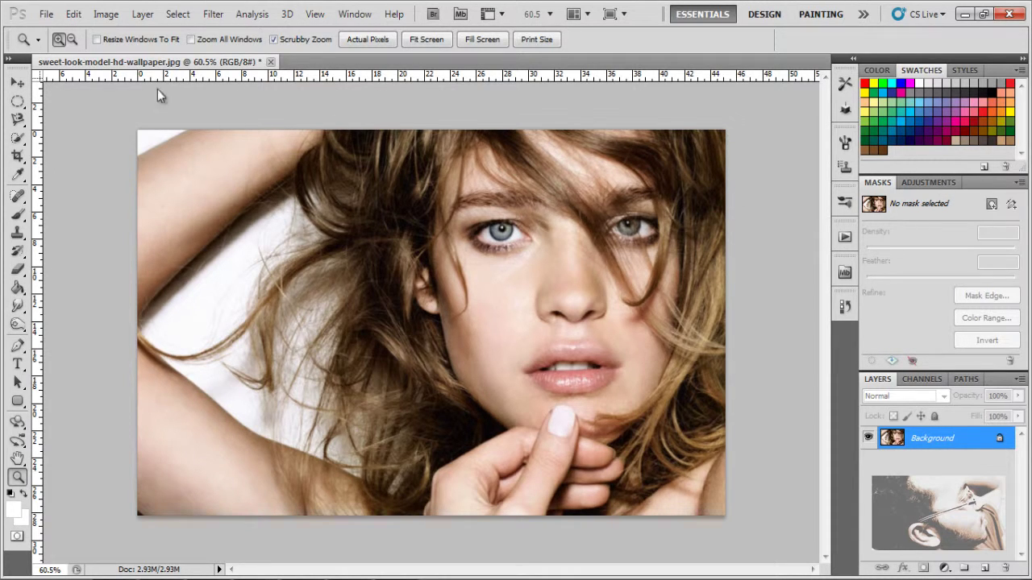
# Step: Create a white 4 × 6 inch document at 500 pixels/inch and zoom in
pyautogui.click(44, 14)
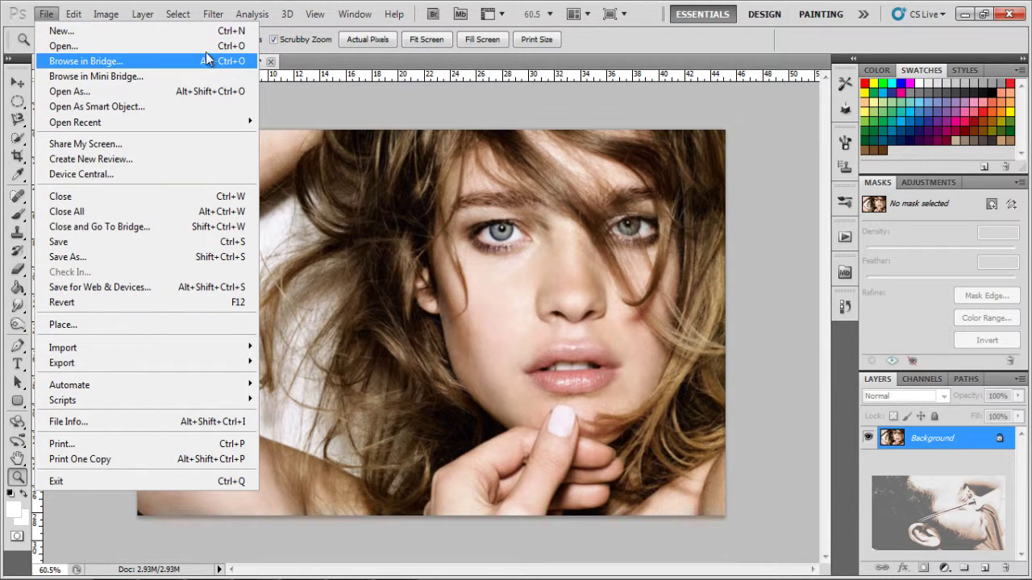
pyautogui.click(193, 30)
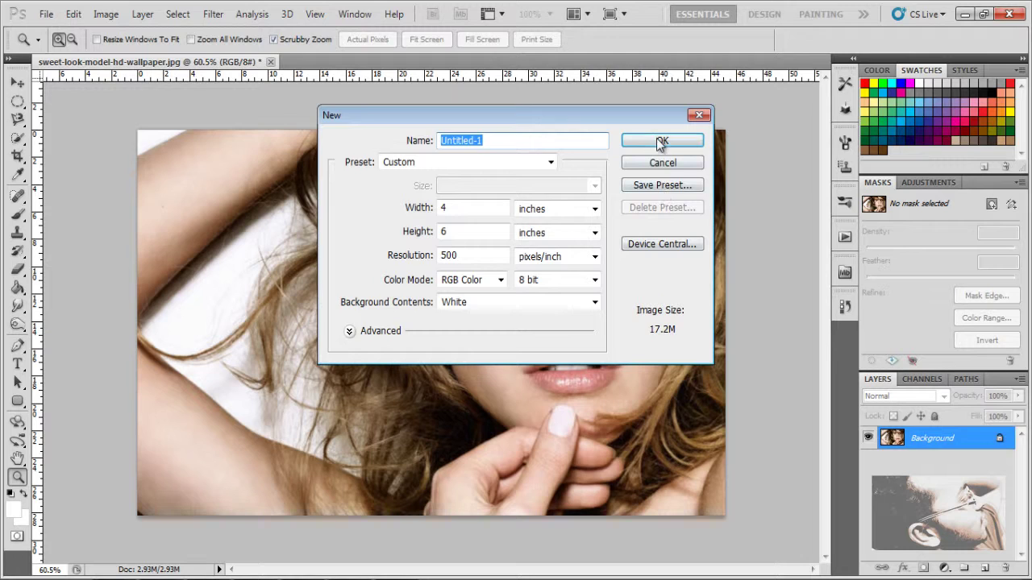
pyautogui.click(661, 142)
pyautogui.moveTo(394, 177); pyautogui.dragTo(401, 219)
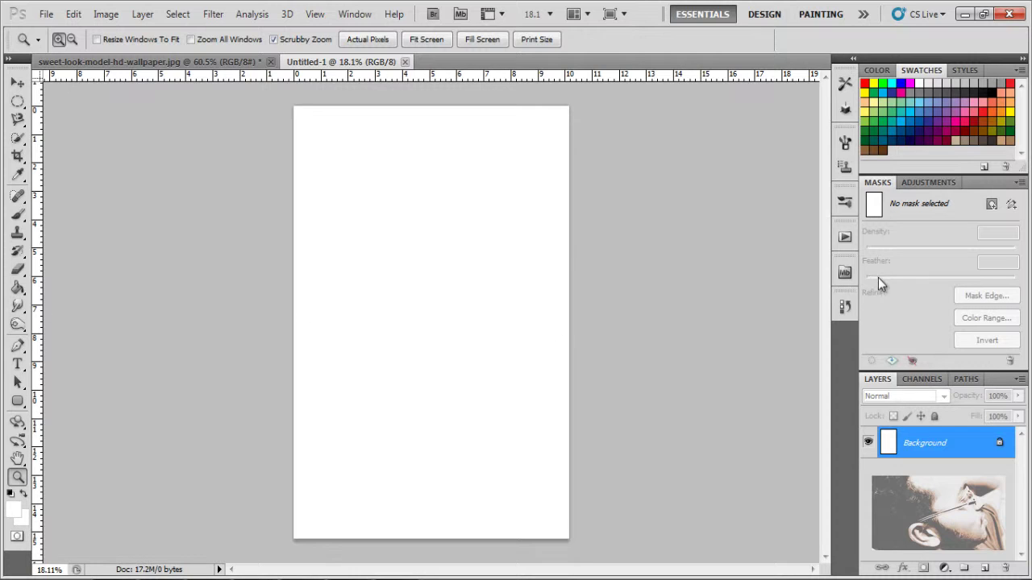
# Step: Select the Brush tool with the 1280 px portrait brush preset
pyautogui.click(18, 229)
pyautogui.click(17, 216)
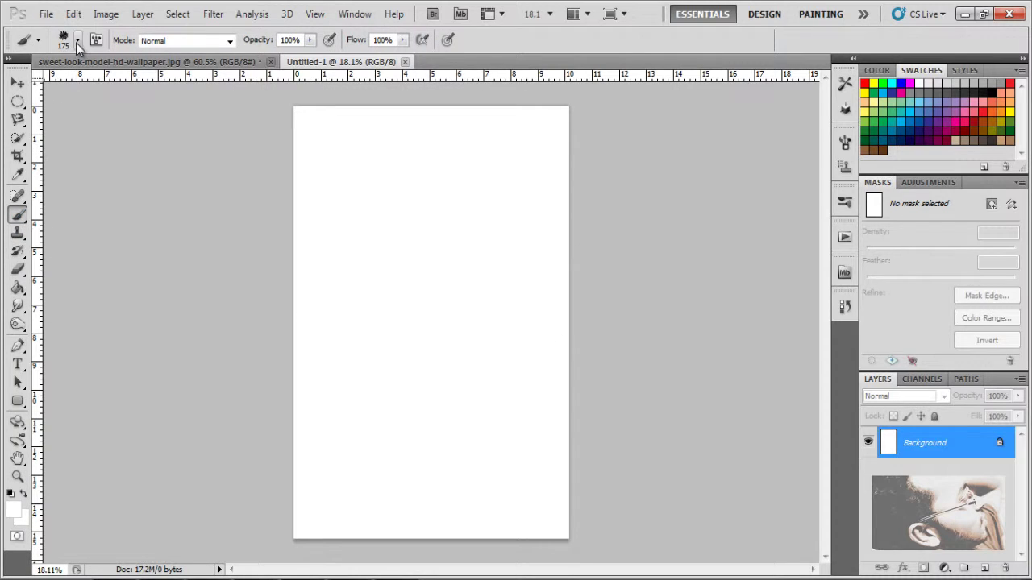
pyautogui.click(77, 41)
pyautogui.click(138, 226)
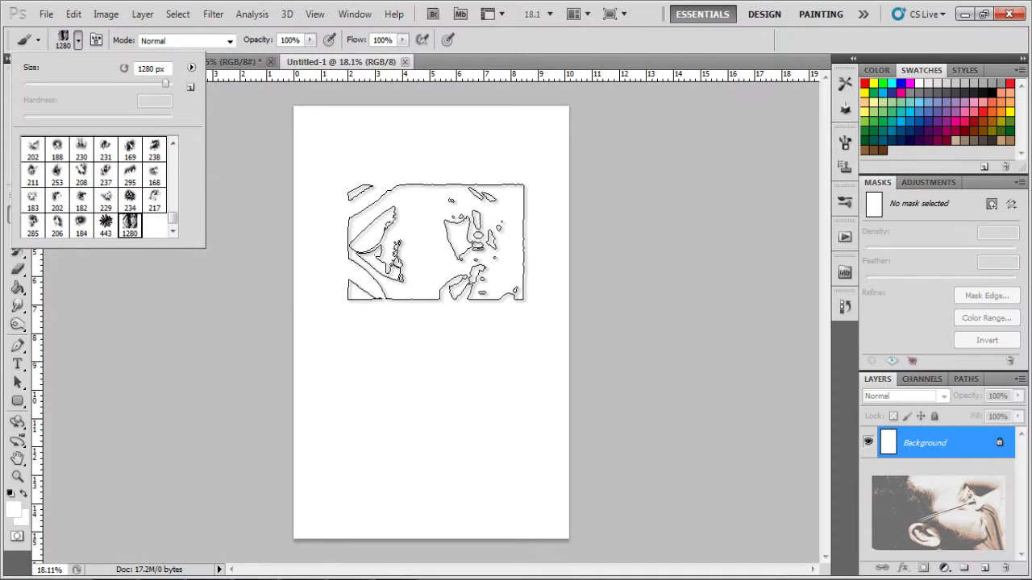
pyautogui.click(435, 444)
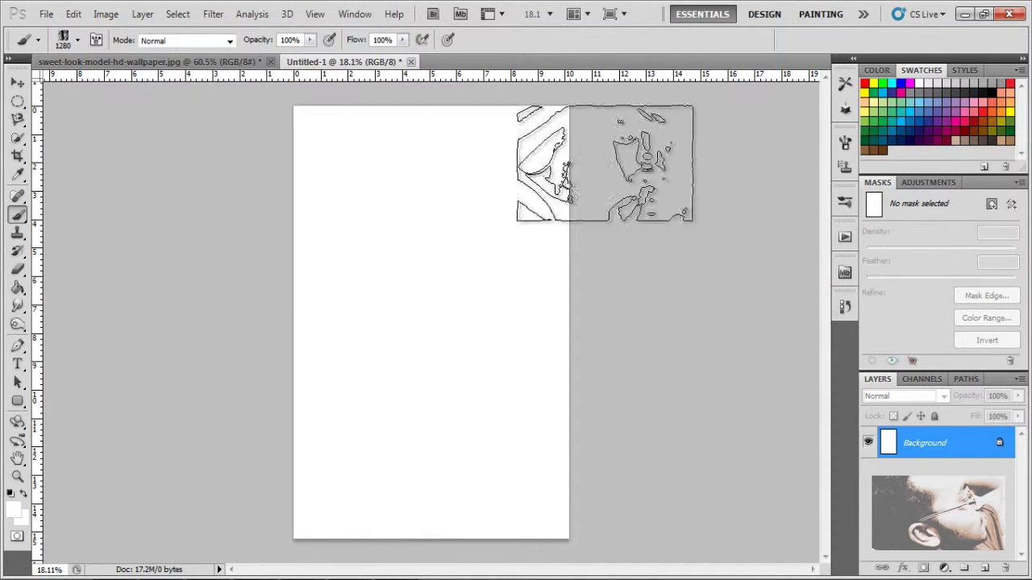
# Step: Set the foreground to green, enlarge the brush, stamp it top-left, and add a new layer
pyautogui.click(12, 508)
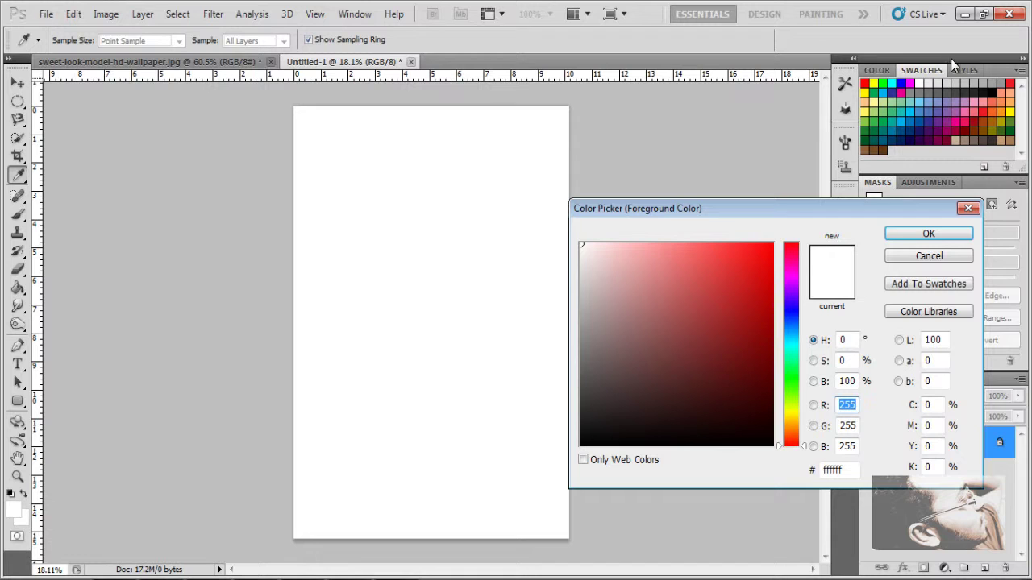
pyautogui.click(882, 83)
pyautogui.click(928, 233)
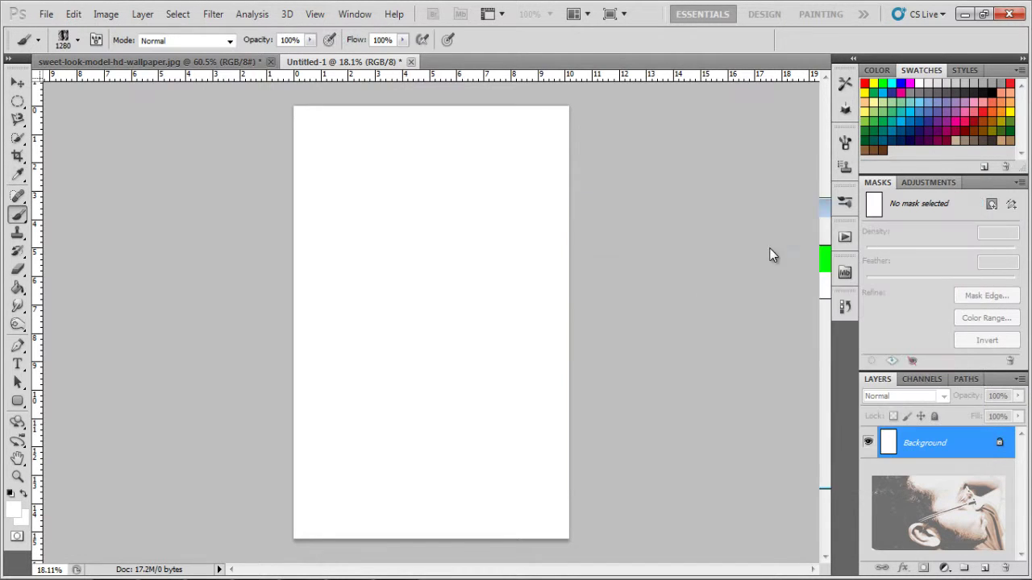
pyautogui.click(399, 221)
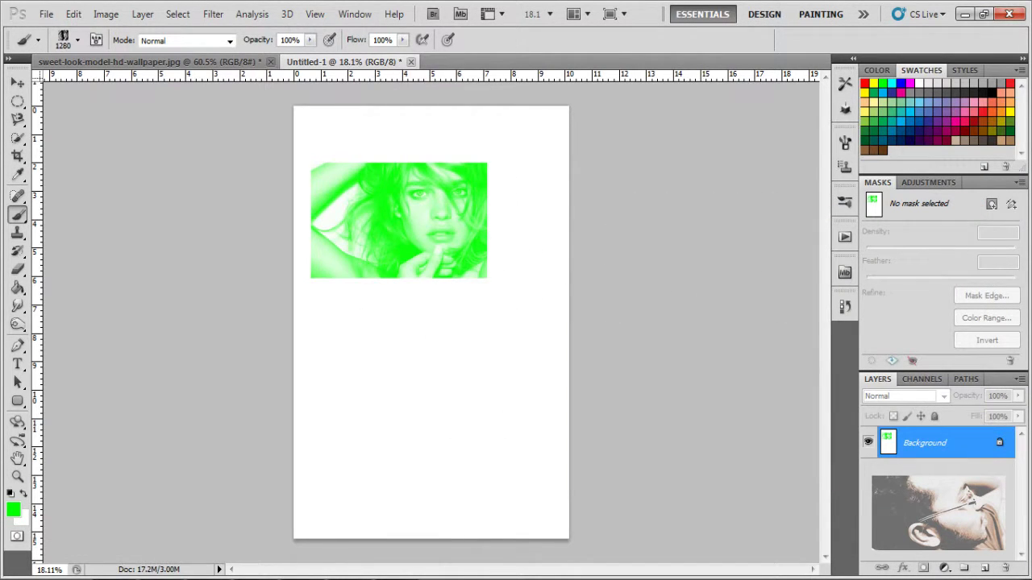
pyautogui.hotkey('ctrl', 'z')
pyautogui.press(']')
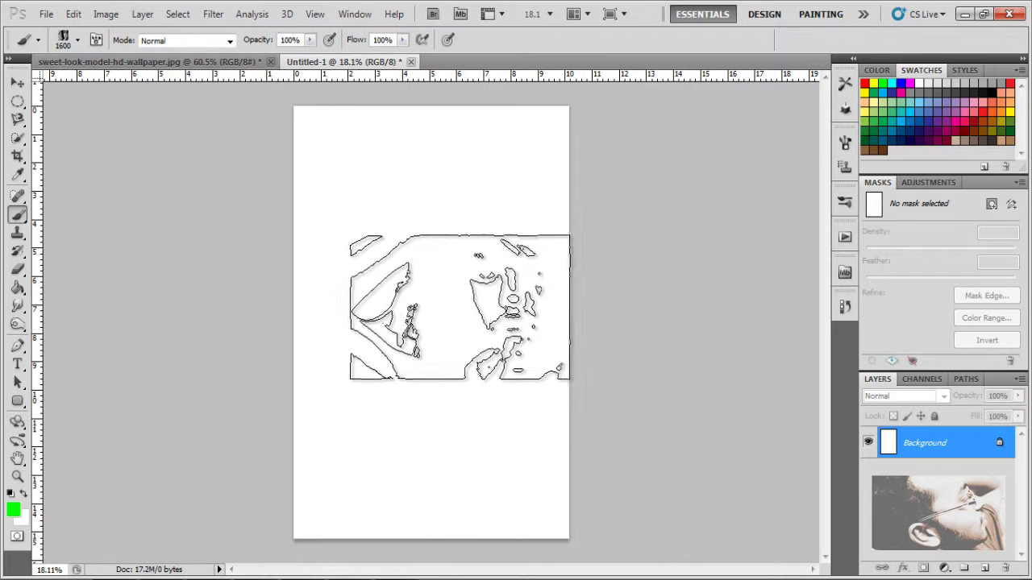
pyautogui.press(']')
pyautogui.press(']')
pyautogui.press(']')
pyautogui.press(']')
pyautogui.press(']')
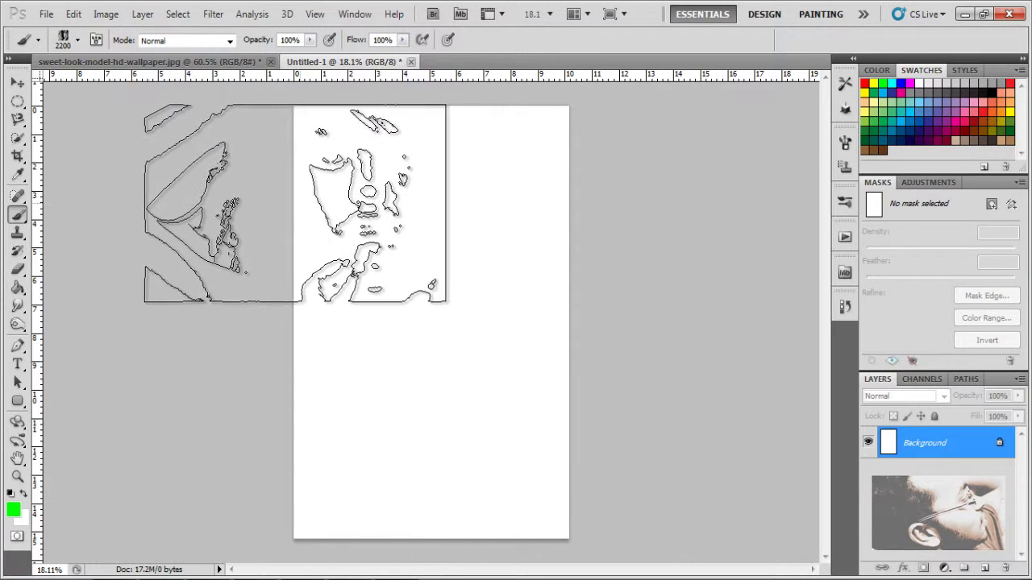
pyautogui.click(273, 207)
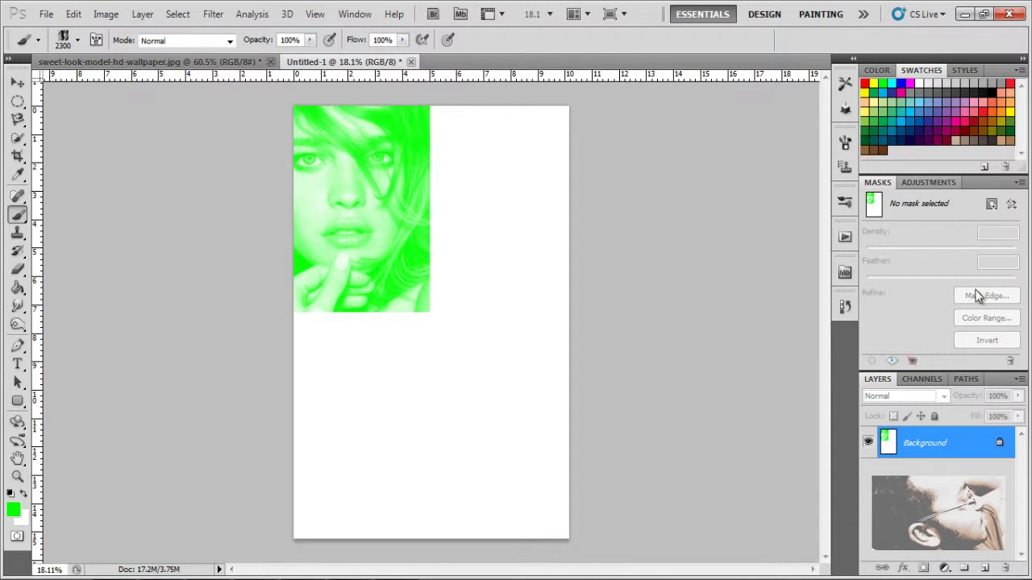
pyautogui.click(985, 567)
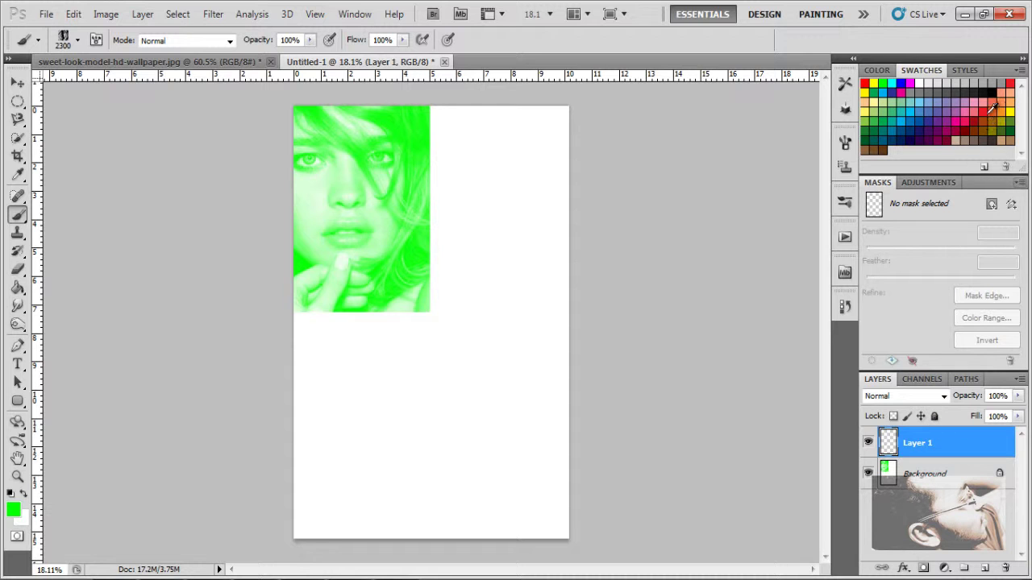
# Step: Stamp a red portrait bottom-left, a yellow one top-right on new Layer 2, then select Background
pyautogui.click(991, 110)
pyautogui.moveTo(427, 445); pyautogui.dragTo(330, 435)
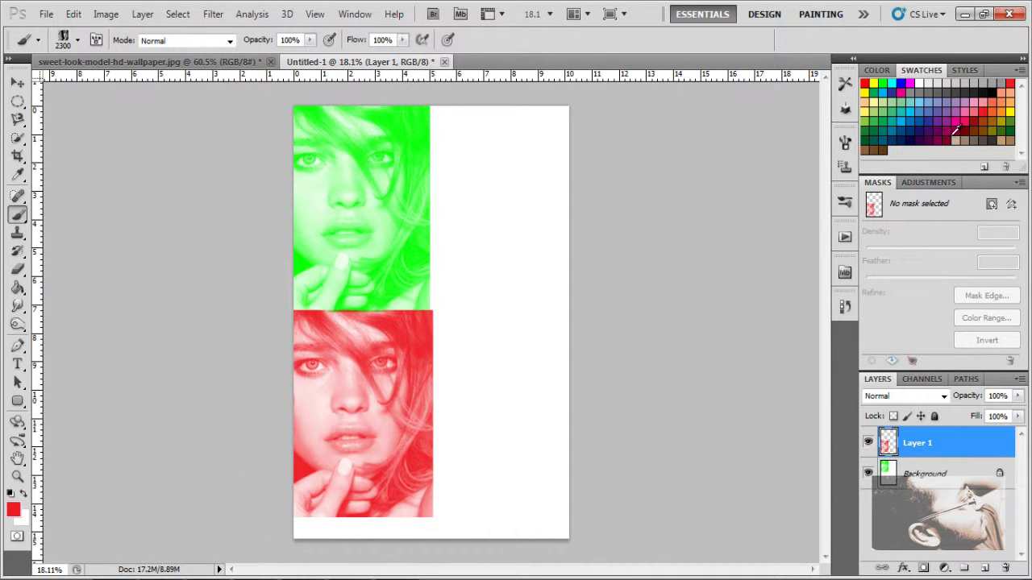
pyautogui.click(1012, 111)
pyautogui.moveTo(657, 177); pyautogui.dragTo(436, 210)
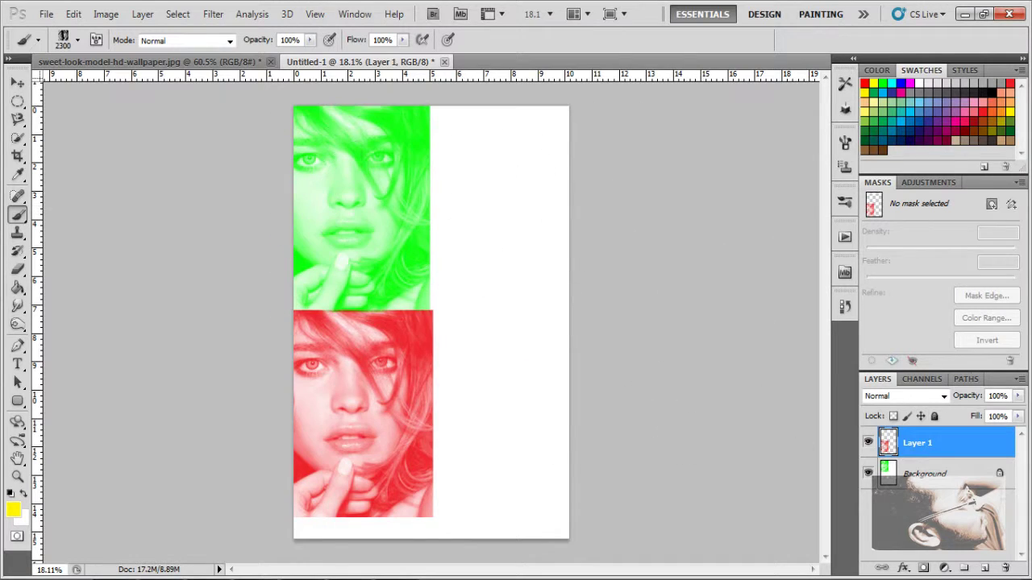
pyautogui.click(984, 568)
pyautogui.moveTo(985, 568); pyautogui.dragTo(451, 210)
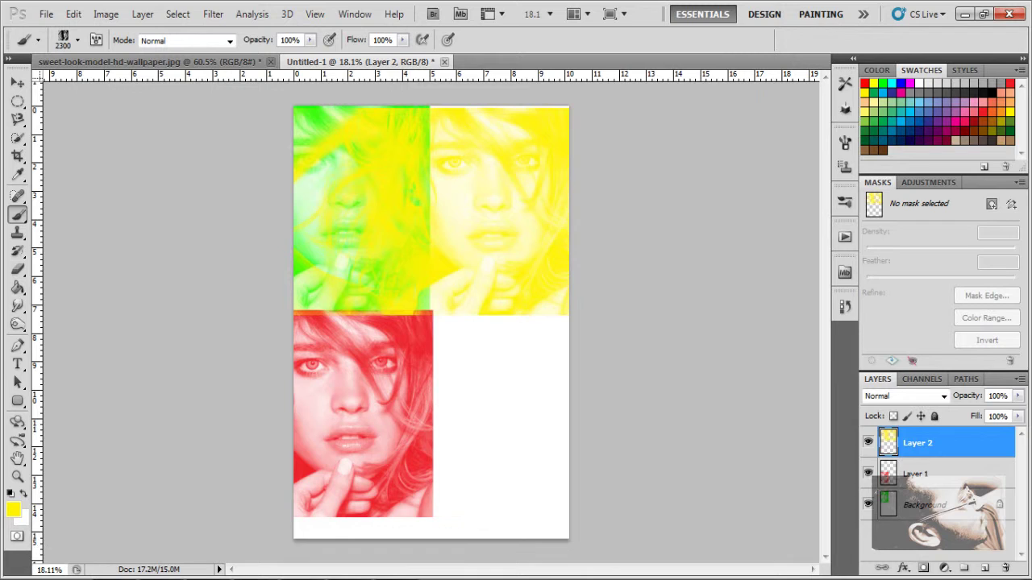
pyautogui.click(952, 506)
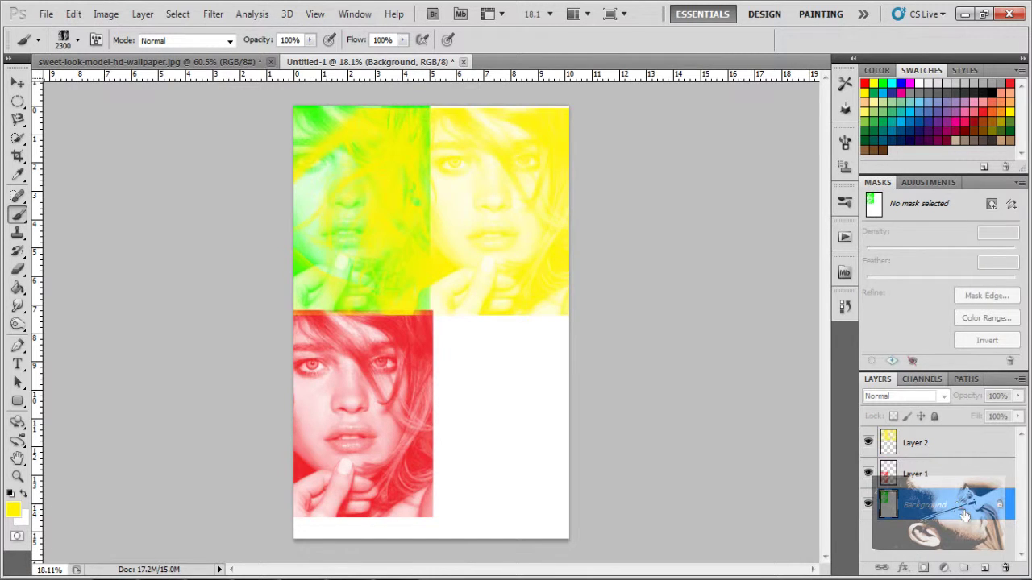
# Step: Convert Background to Layer 0, move it to the top, and set its blend to Multiply
pyautogui.doubleClick(967, 508)
pyautogui.click(659, 235)
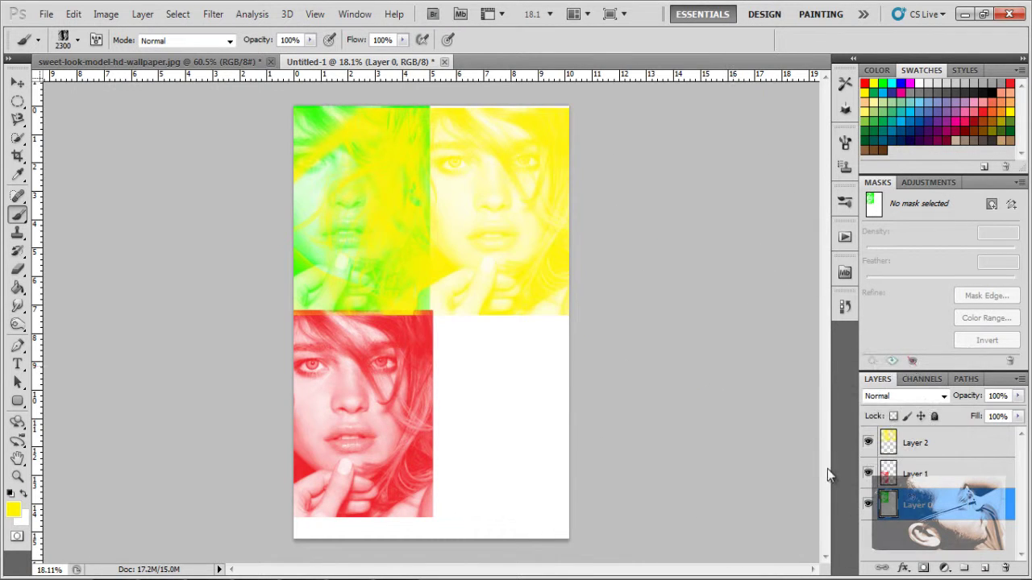
pyautogui.moveTo(951, 506); pyautogui.dragTo(838, 407)
pyautogui.moveTo(901, 403); pyautogui.dragTo(959, 439)
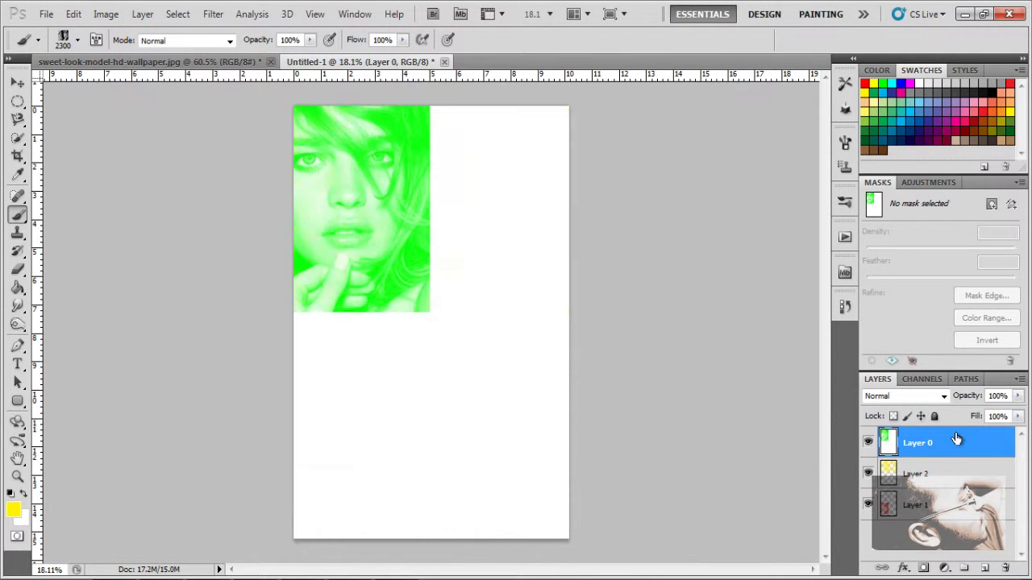
pyautogui.click(941, 396)
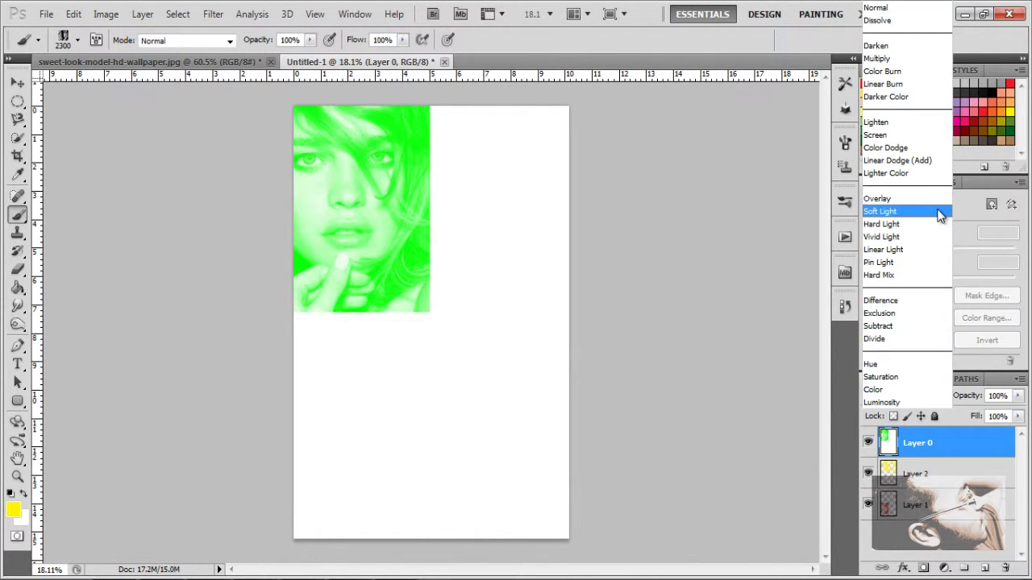
pyautogui.click(942, 202)
pyautogui.click(927, 399)
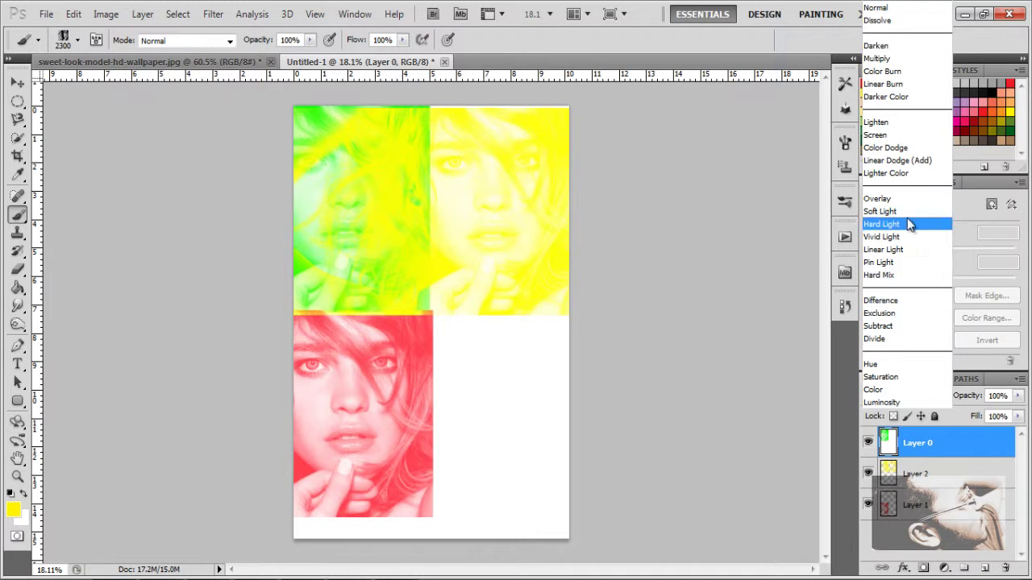
pyautogui.click(934, 57)
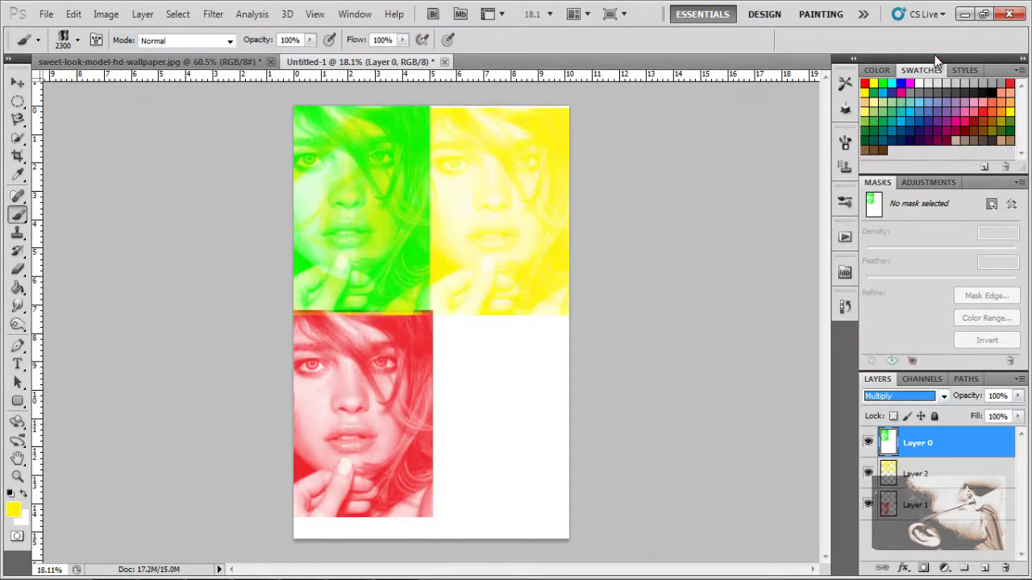
pyautogui.click(1003, 141)
# Step: Stamp a cyan portrait into the bottom-right quadrant, redoing it slightly higher
pyautogui.click(891, 84)
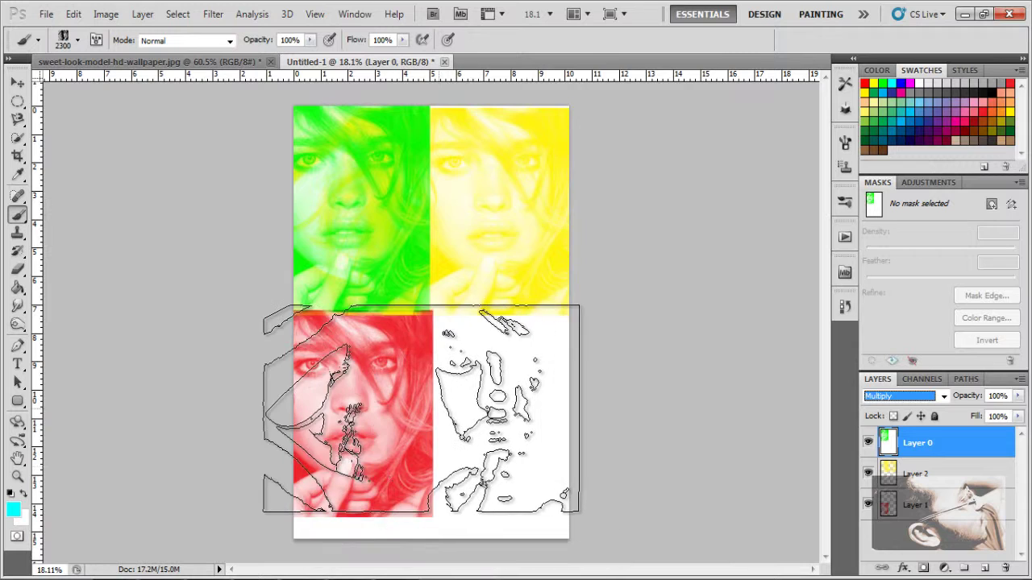
pyautogui.click(400, 426)
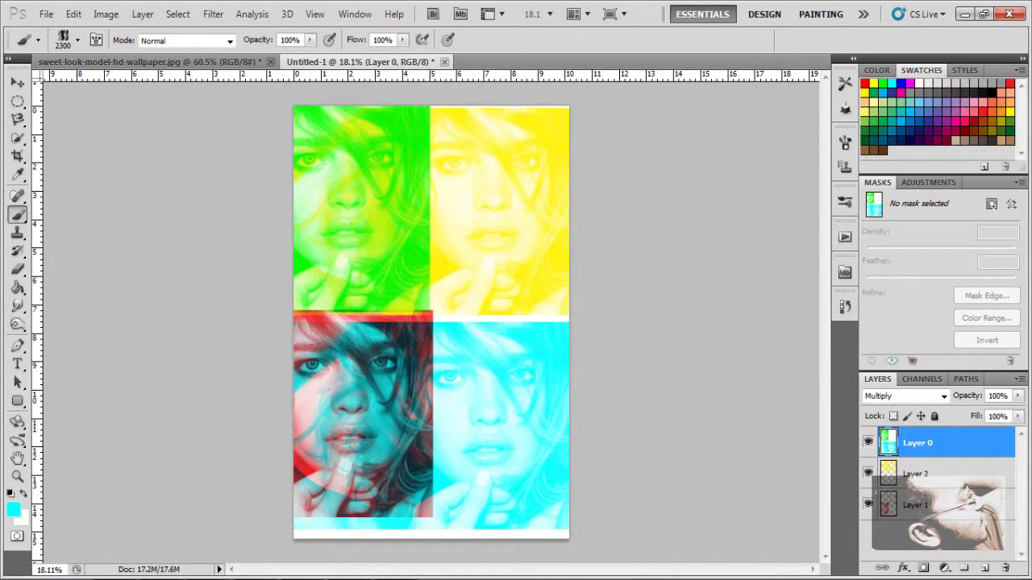
pyautogui.hotkey('ctrl', 'z')
pyautogui.click(403, 412)
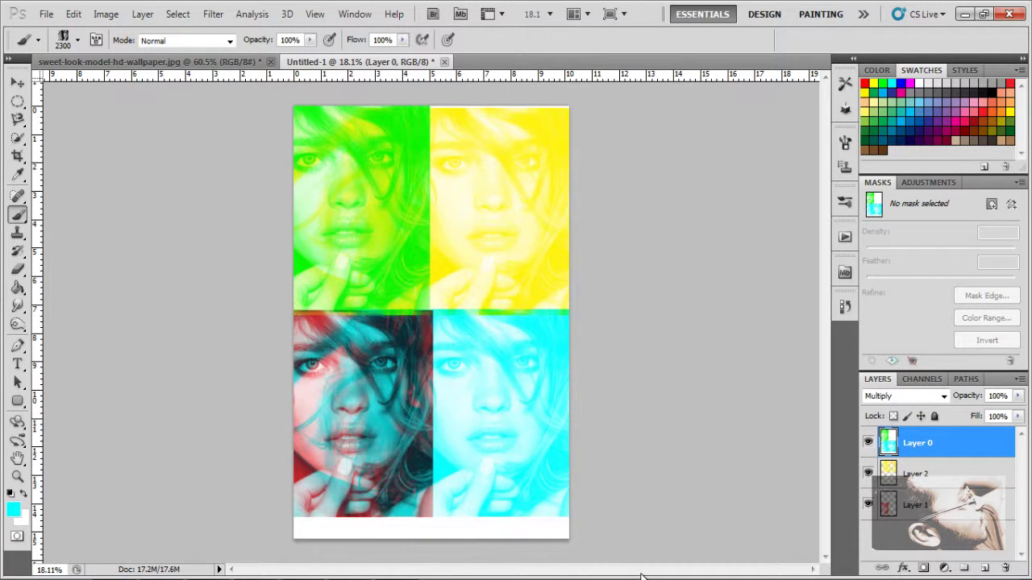
# Step: Erase the yellow overlap from the green portrait with a 900 px eraser on Layer 2
pyautogui.click(18, 270)
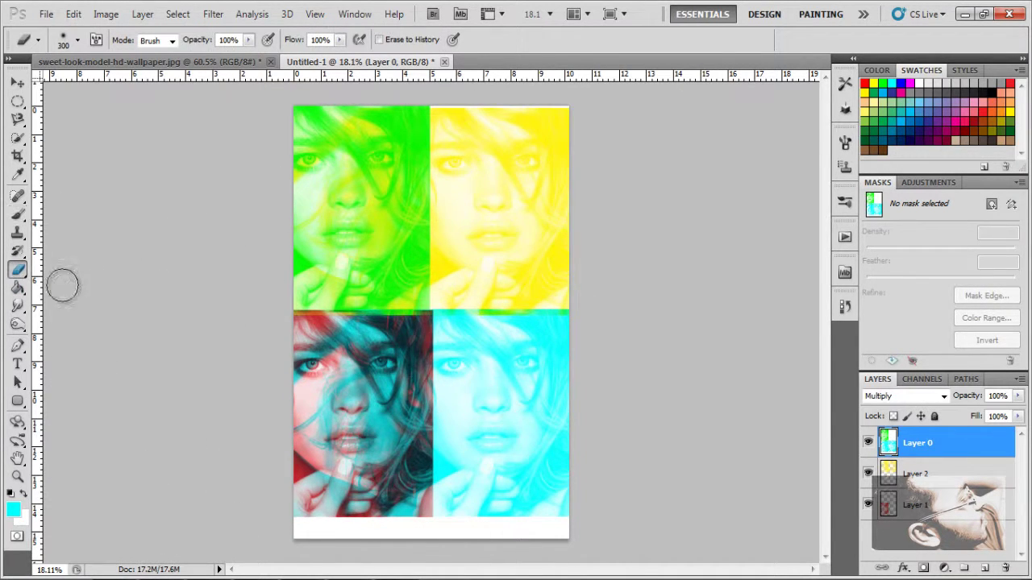
pyautogui.click(953, 473)
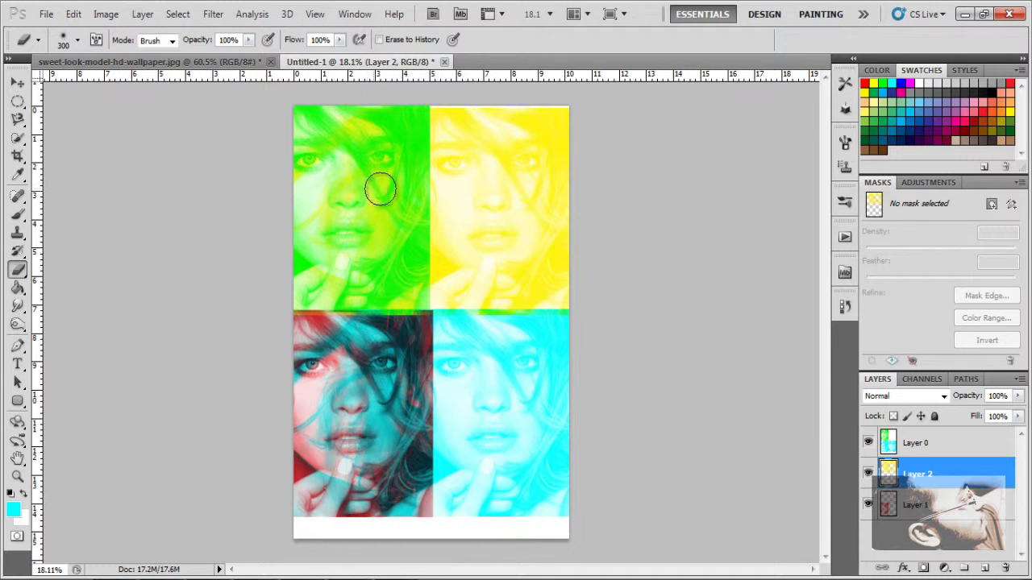
pyautogui.press(']')
pyautogui.press(']')
pyautogui.press(']')
pyautogui.press(']')
pyautogui.press(']')
pyautogui.press(']')
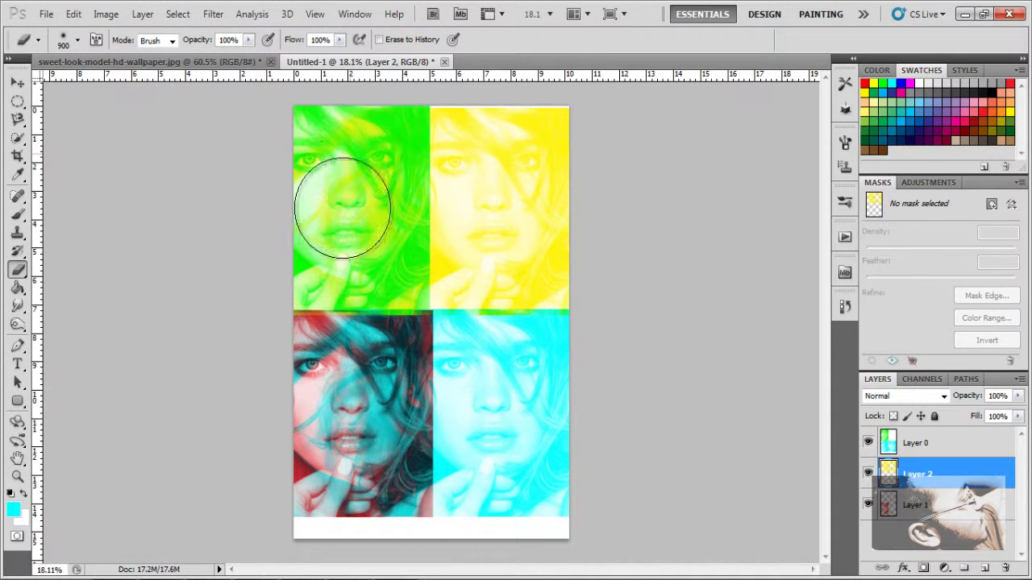
pyautogui.moveTo(342, 208)
pyautogui.mouseDown()
pyautogui.moveTo(373, 174)
pyautogui.moveTo(368, 167)
pyautogui.moveTo(366, 300)
pyautogui.moveTo(353, 237)
pyautogui.moveTo(330, 265)
pyautogui.mouseUp()
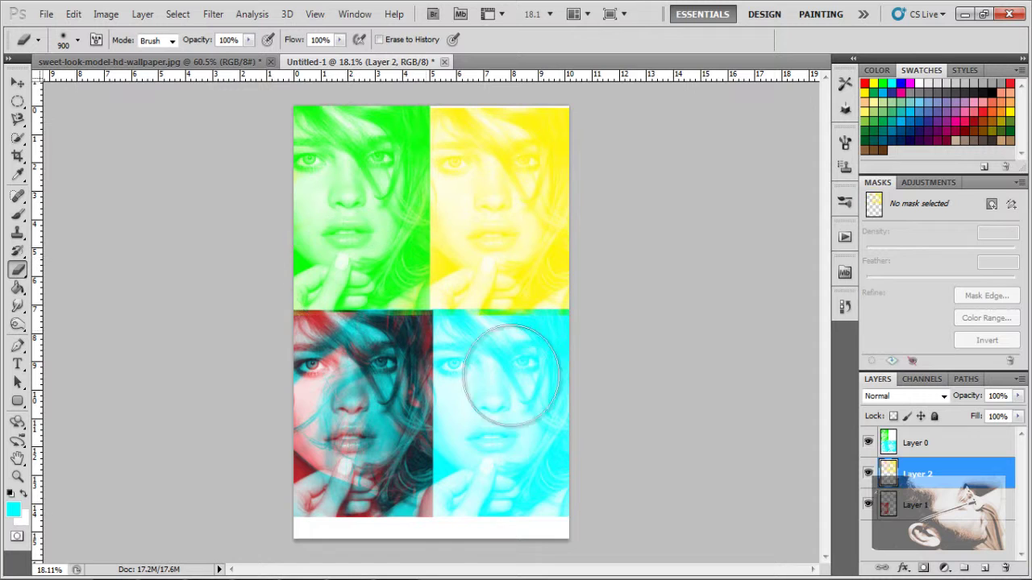
# Step: Try erasing the cyan overlap from the red portrait on Layer 0, then undo it
pyautogui.click(962, 446)
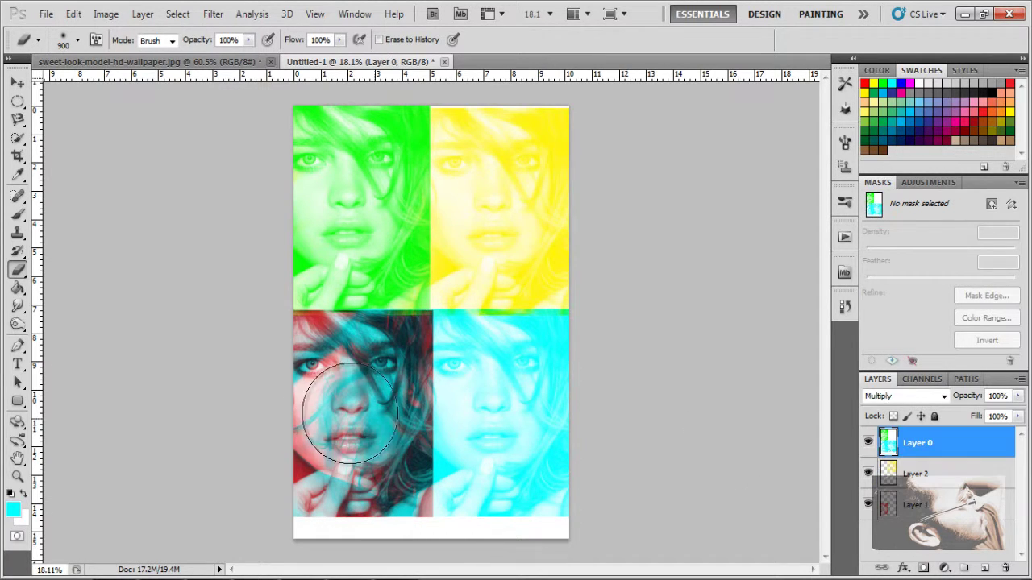
pyautogui.moveTo(310, 342)
pyautogui.mouseDown()
pyautogui.moveTo(351, 362)
pyautogui.moveTo(348, 438)
pyautogui.moveTo(400, 487)
pyautogui.mouseUp()
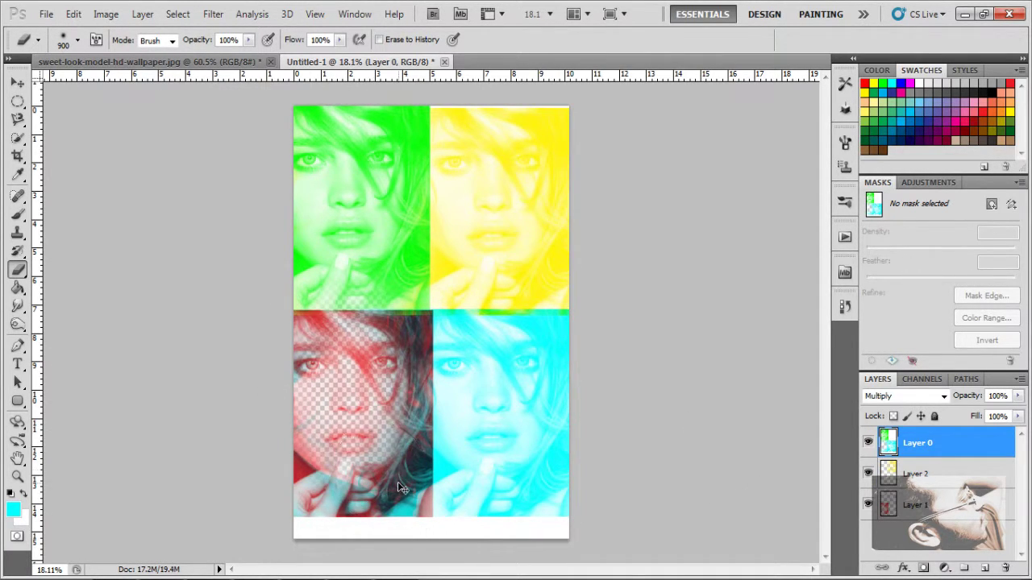
pyautogui.hotkey('ctrl', 'z')
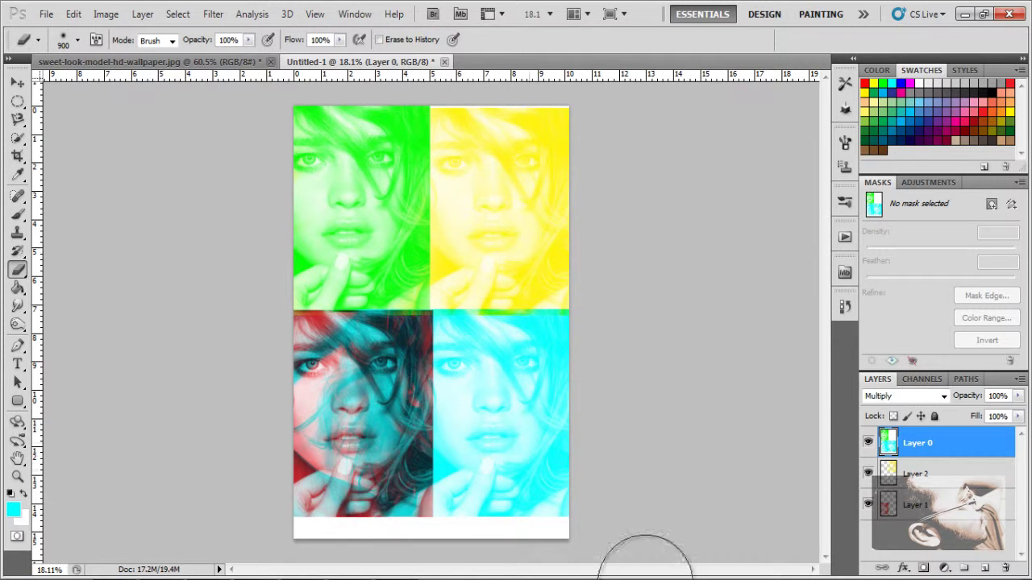
# Step: Crop the page twice until only the four-portrait grid remains
pyautogui.click(18, 158)
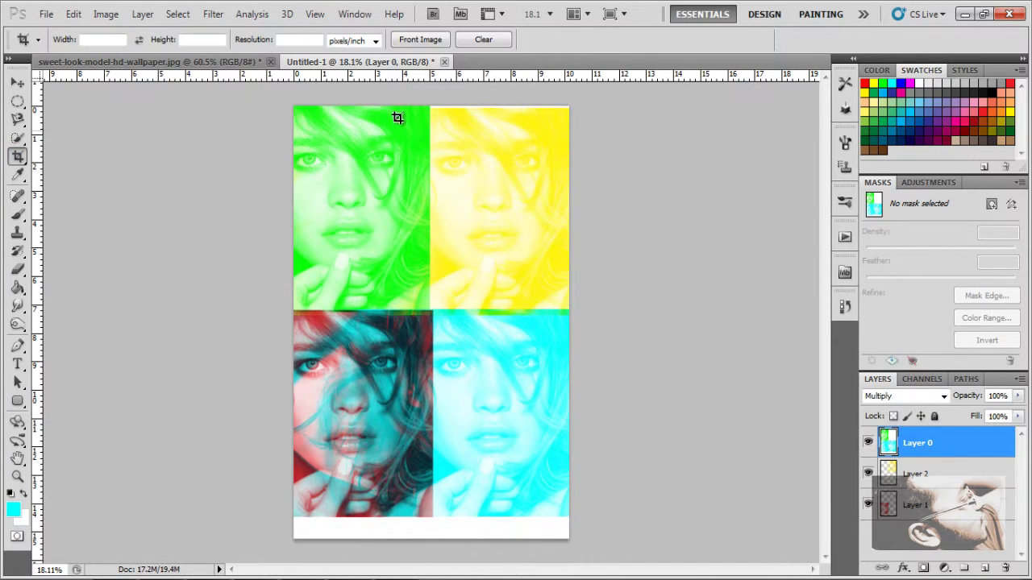
pyautogui.moveTo(295, 106); pyautogui.dragTo(705, 507)
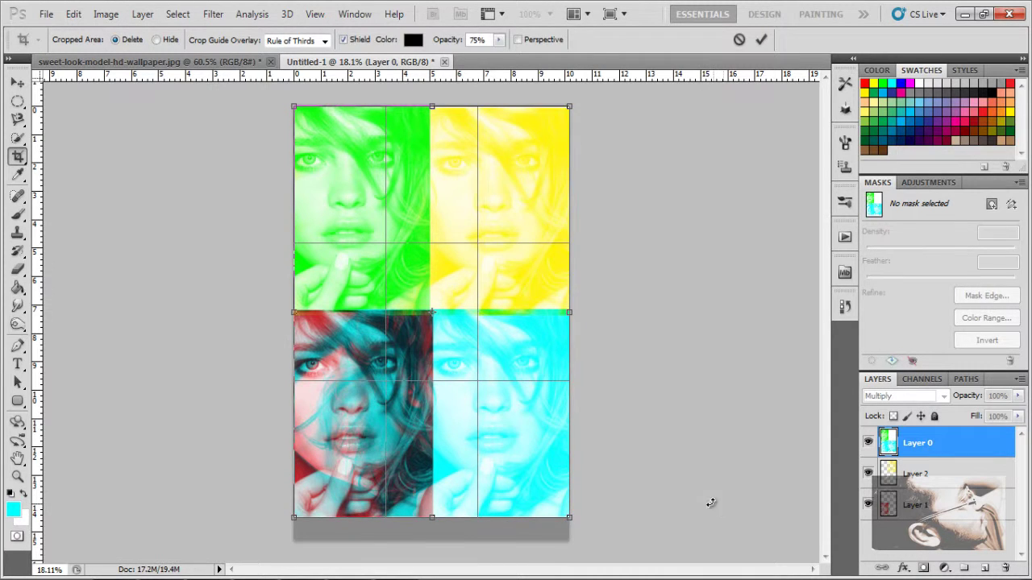
pyautogui.press('Return')
pyautogui.moveTo(279, 110); pyautogui.dragTo(707, 384)
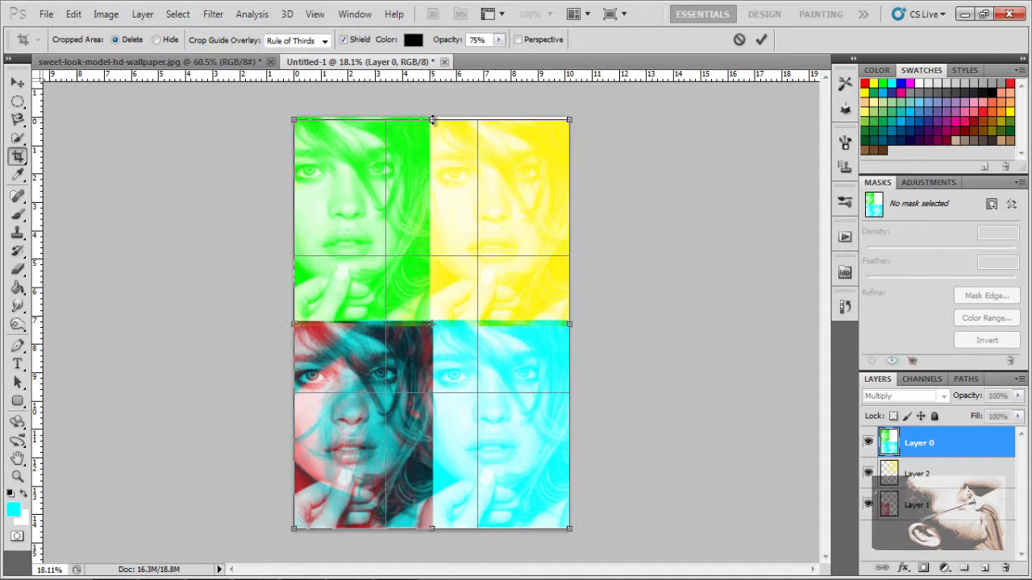
pyautogui.press('Return')
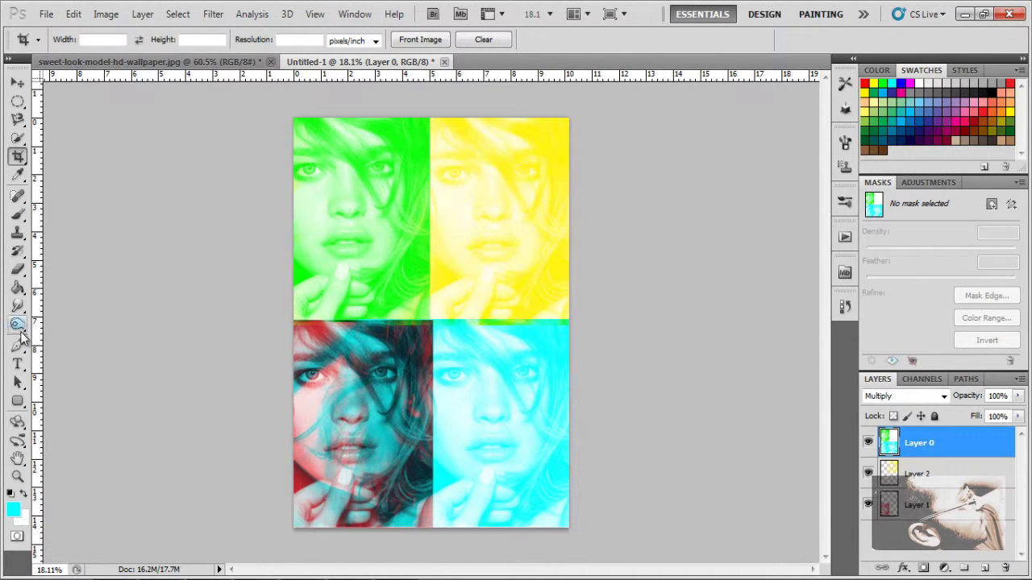
pyautogui.click(16, 365)
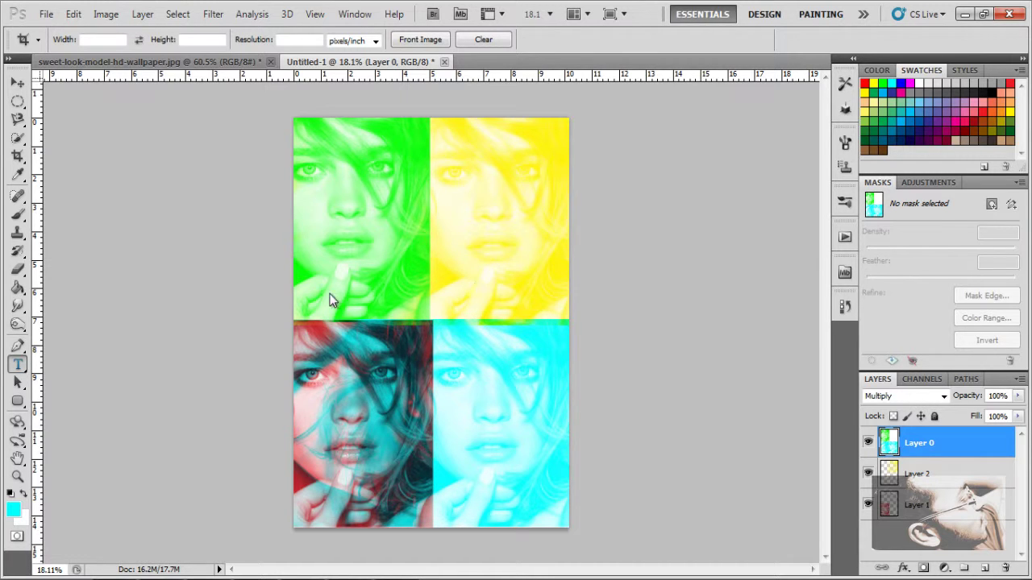
# Step: Start vertical text on the grid's centre line using Times New Roman
pyautogui.click(429, 242)
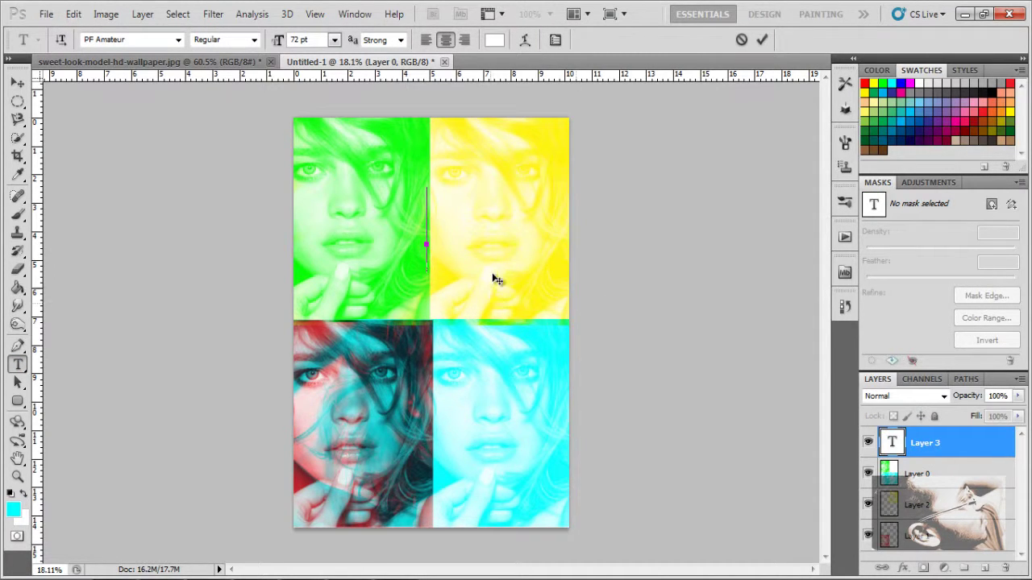
pyautogui.rightClick(22, 370)
pyautogui.click(80, 375)
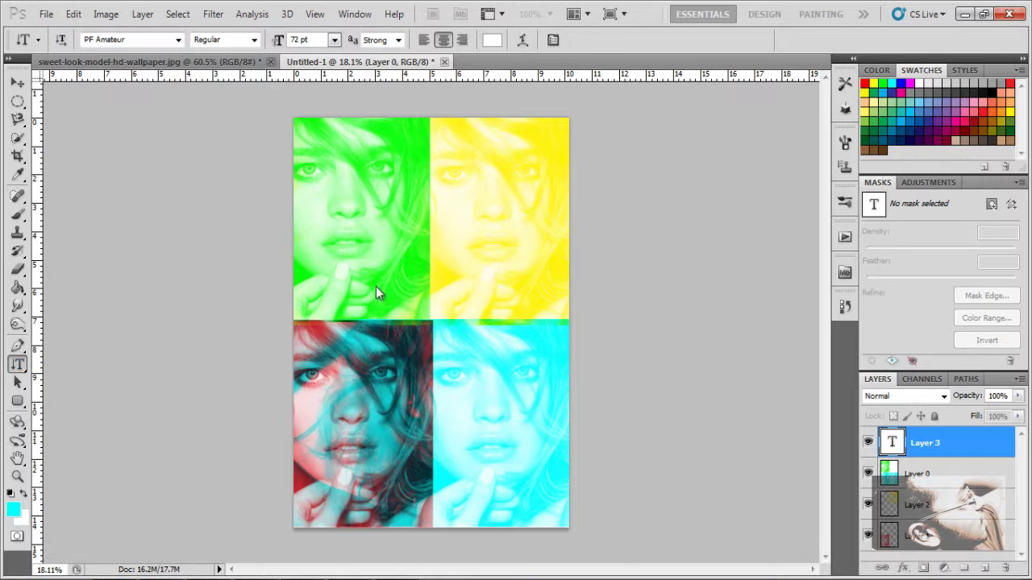
pyautogui.click(429, 192)
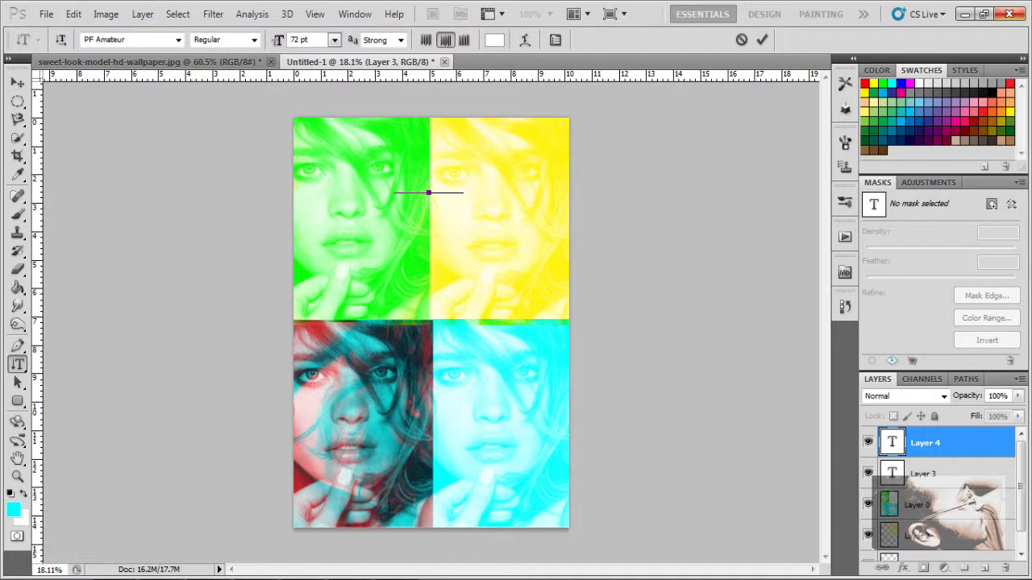
pyautogui.click(166, 37)
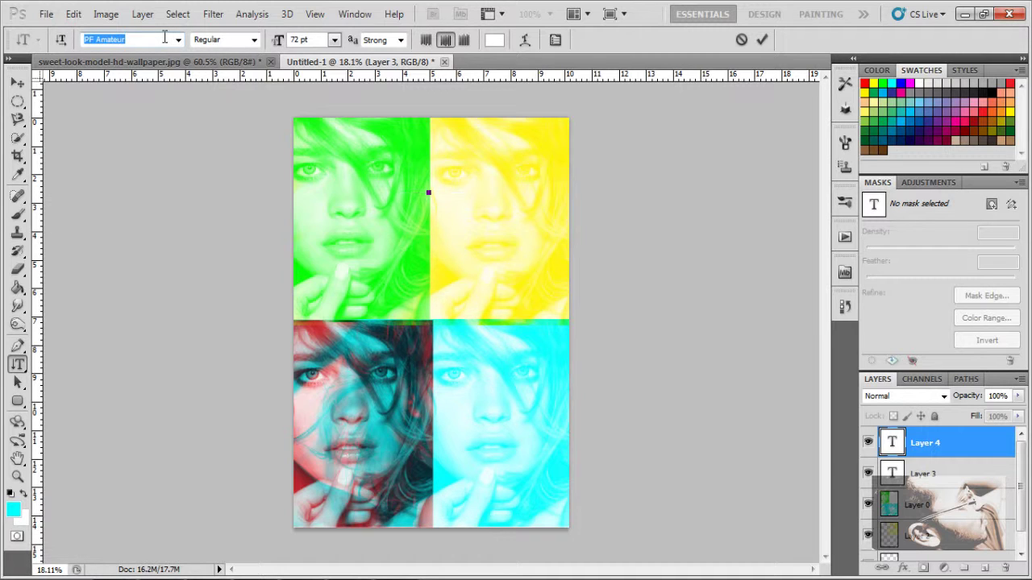
pyautogui.write('Times New Roman')
pyautogui.press('Return')
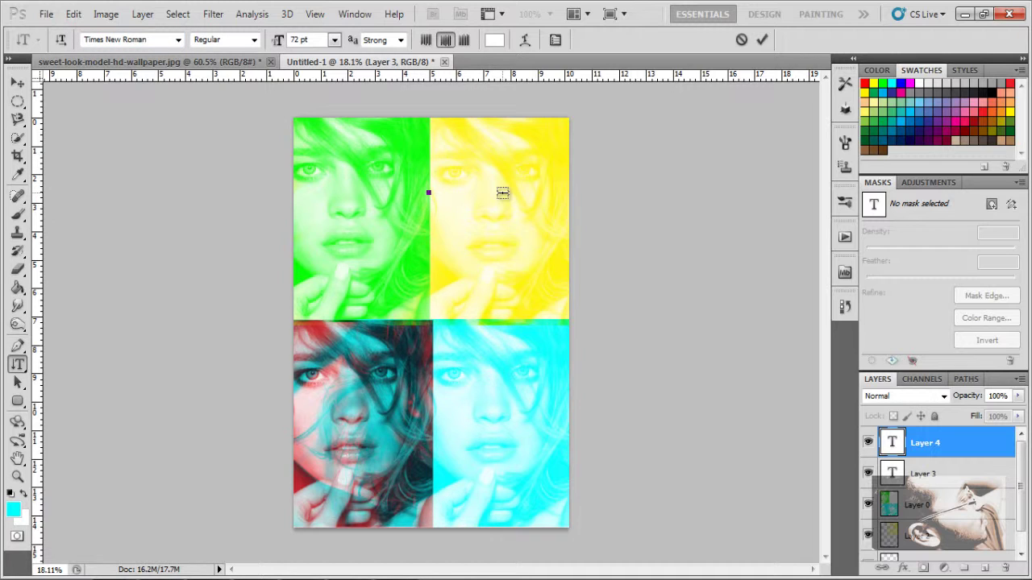
# Step: Type TWILLS one letter per line and drag it down the full grid height
pyautogui.write('T')
pyautogui.press('Return')
pyautogui.write('W')
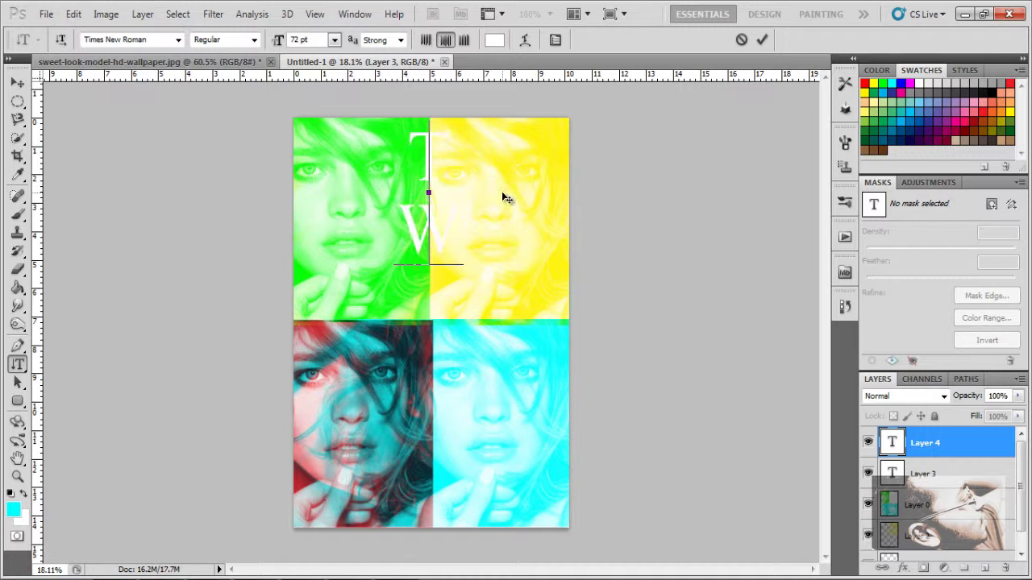
pyautogui.press('Return')
pyautogui.write('I')
pyautogui.press('Return')
pyautogui.write('L')
pyautogui.press('Return')
pyautogui.write('L')
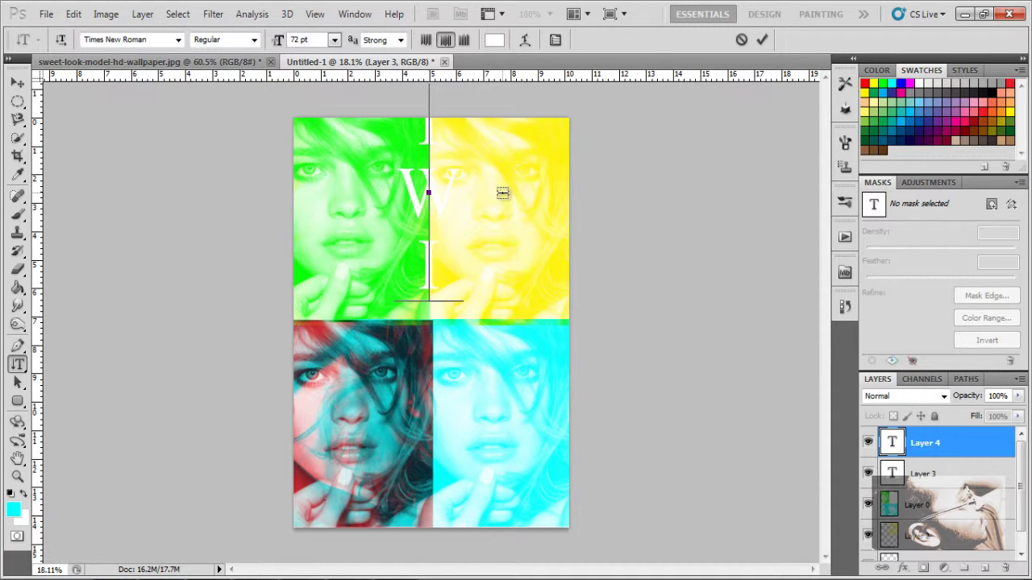
pyautogui.press('Return')
pyautogui.write('S')
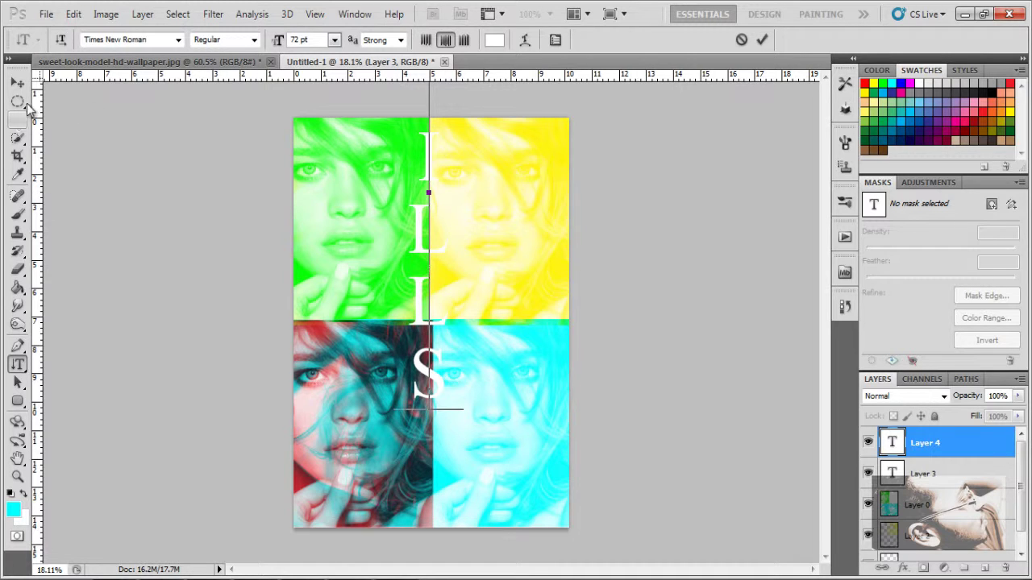
pyautogui.click(17, 82)
pyautogui.moveTo(415, 138); pyautogui.dragTo(449, 295)
# Step: Resize the TWILLS text to 60 pt and nudge it onto the centre seam
pyautogui.click(17, 363)
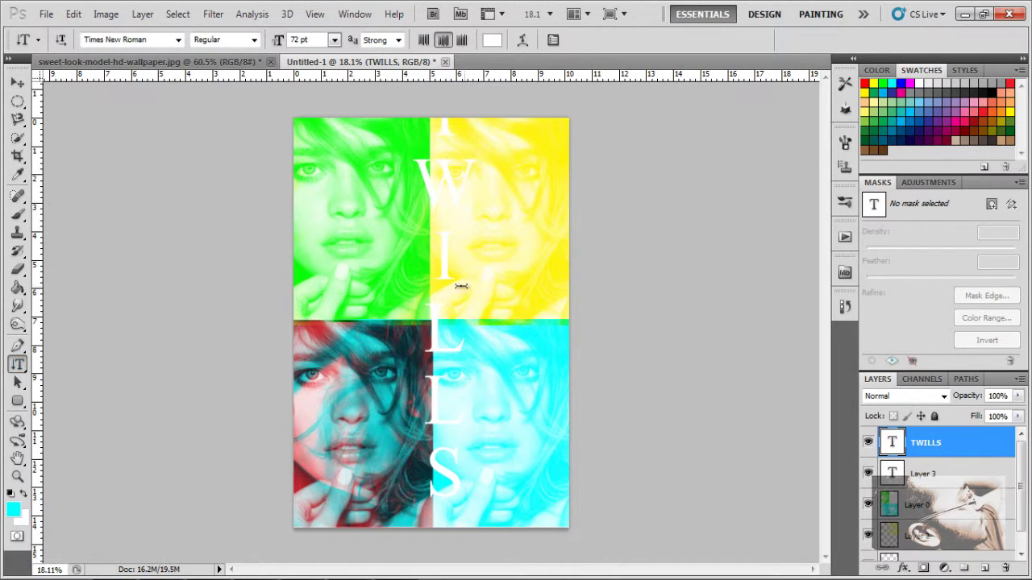
pyautogui.click(438, 297)
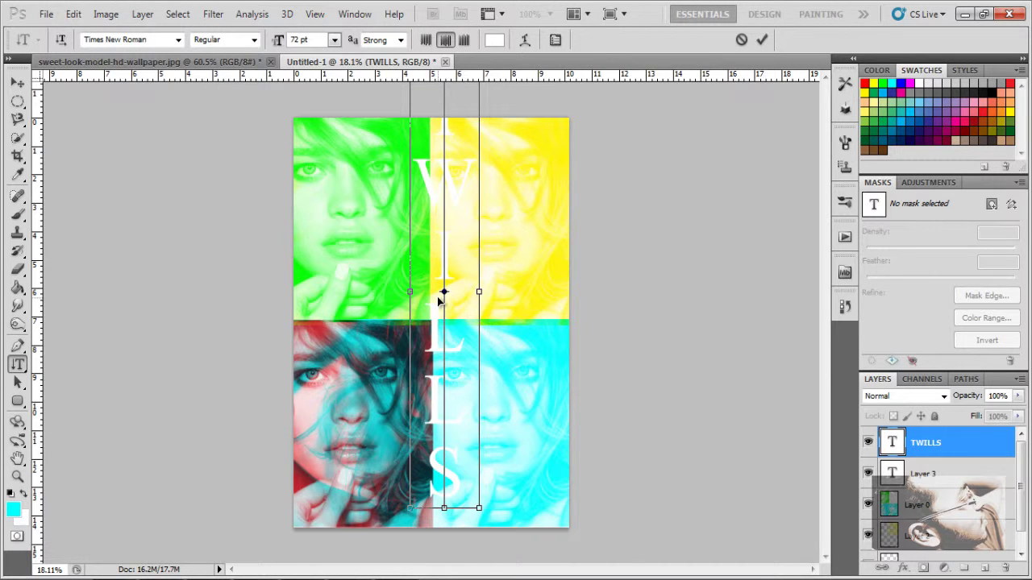
pyautogui.hotkey('ctrl', 'a')
pyautogui.click(333, 39)
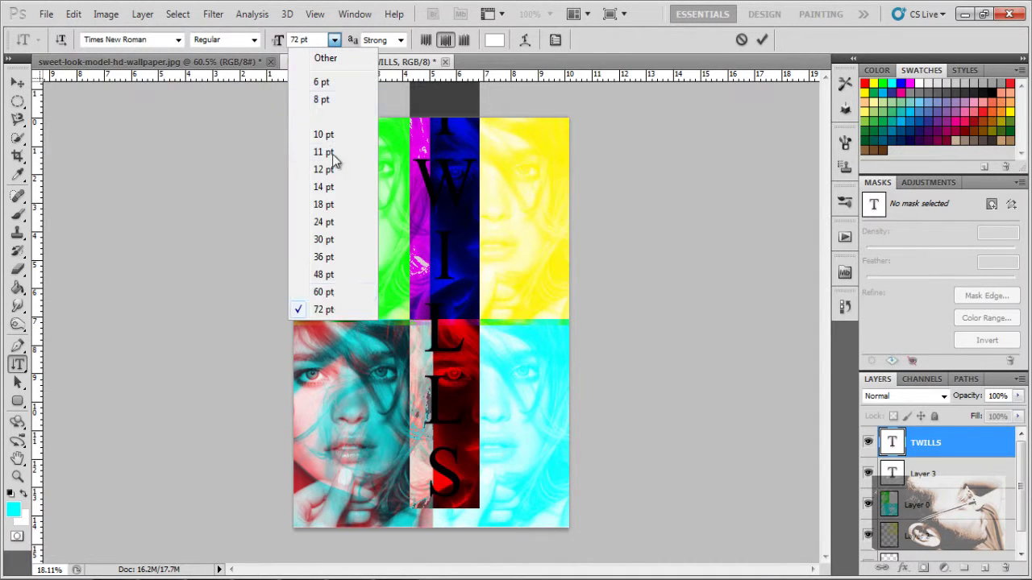
pyautogui.click(336, 293)
pyautogui.hotkey('ctrl', 'Return')
pyautogui.press('v')
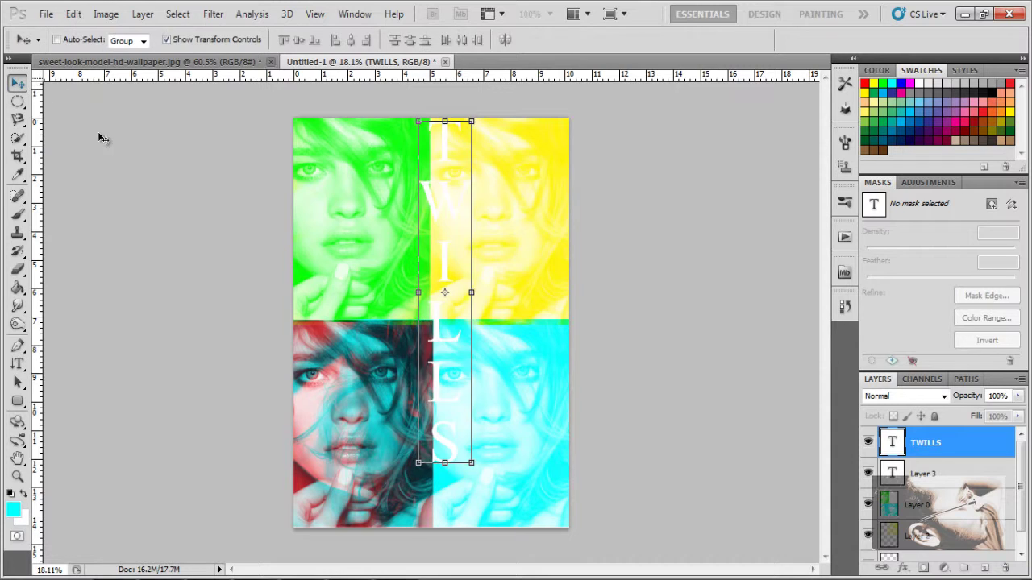
pyautogui.moveTo(447, 225); pyautogui.dragTo(436, 222)
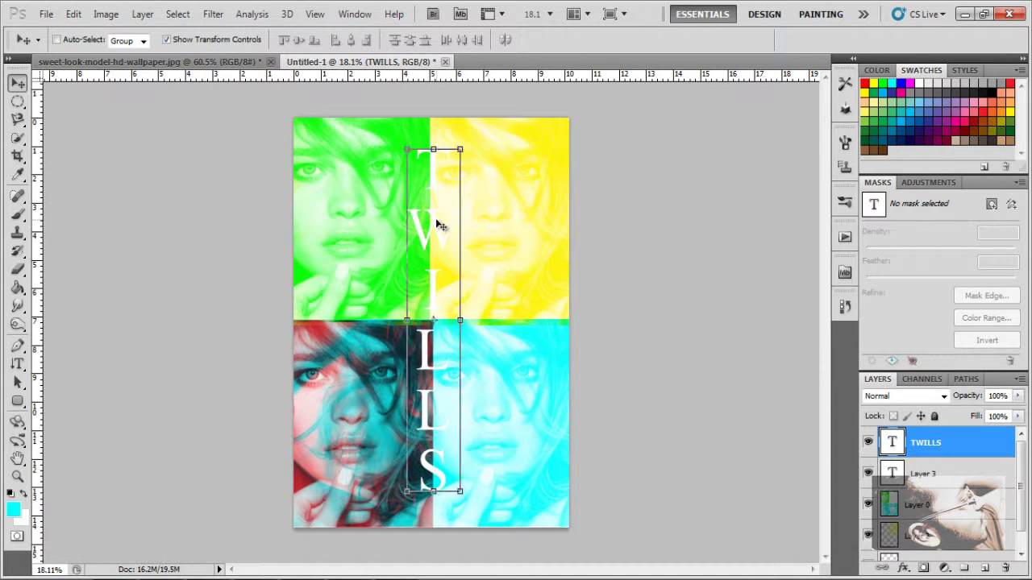
# Step: Change the TWILLS text colour to black
pyautogui.click(17, 363)
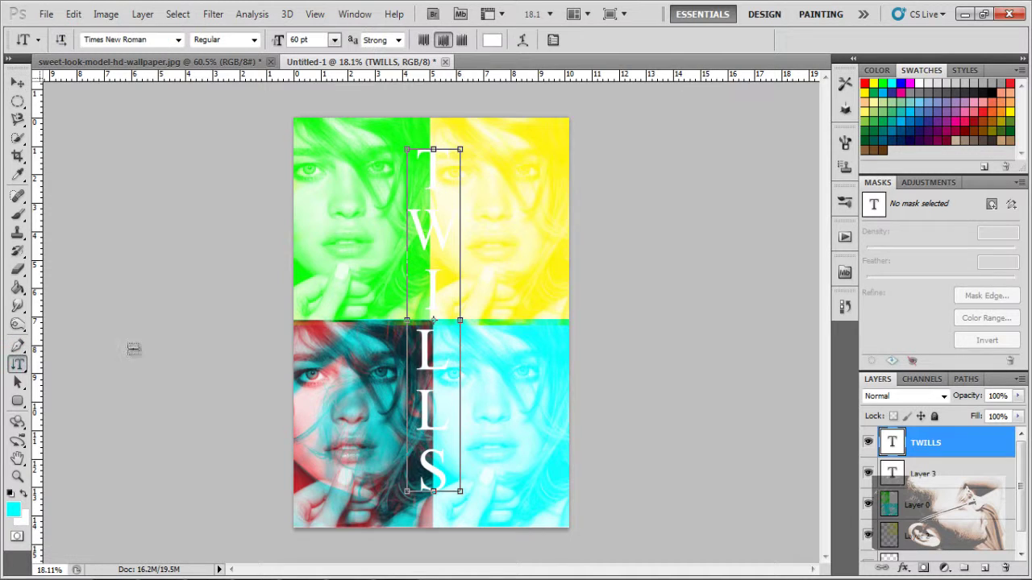
pyautogui.click(428, 320)
pyautogui.hotkey('ctrl', 'a')
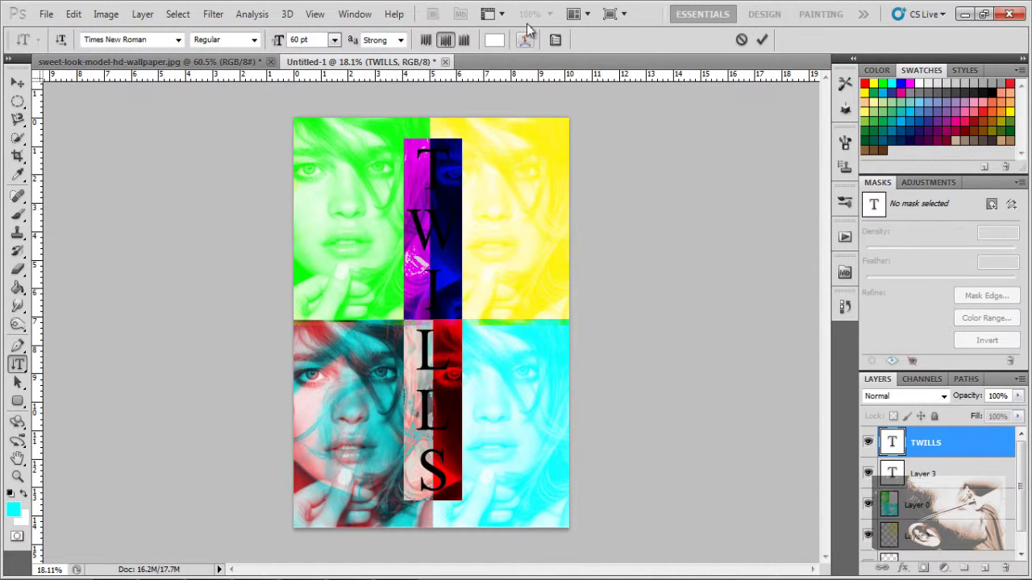
pyautogui.click(494, 39)
pyautogui.moveTo(695, 307); pyautogui.dragTo(775, 445)
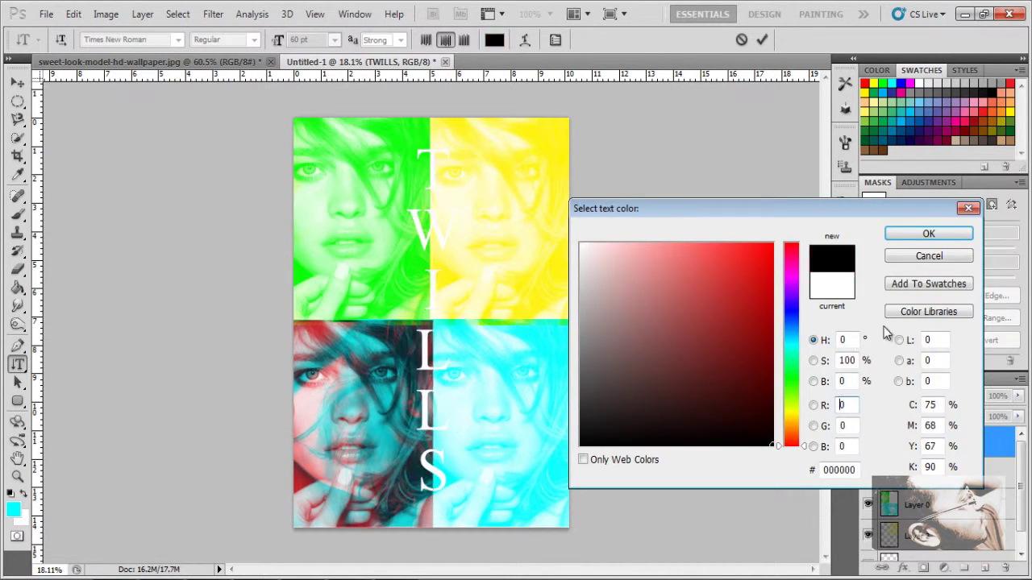
pyautogui.click(928, 235)
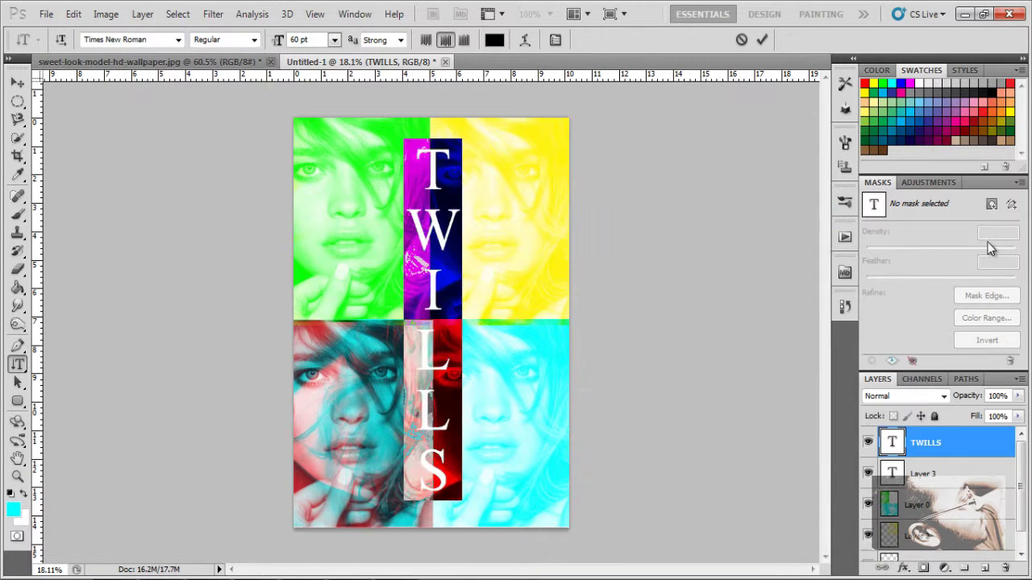
pyautogui.hotkey('ctrl', 'Return')
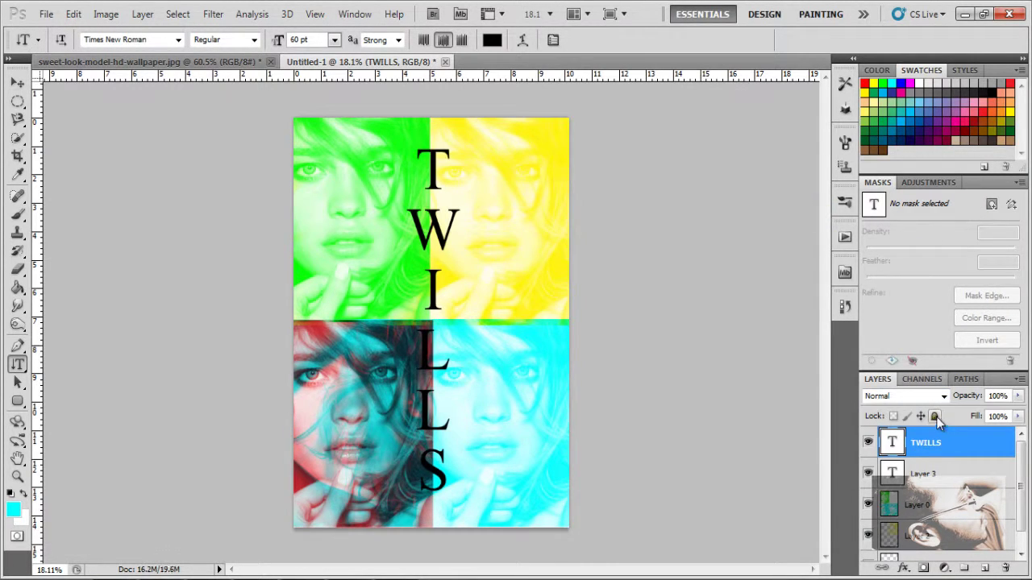
# Step: Preview layer blend modes such as Luminosity on TWILLS, returning to Normal
pyautogui.click(923, 396)
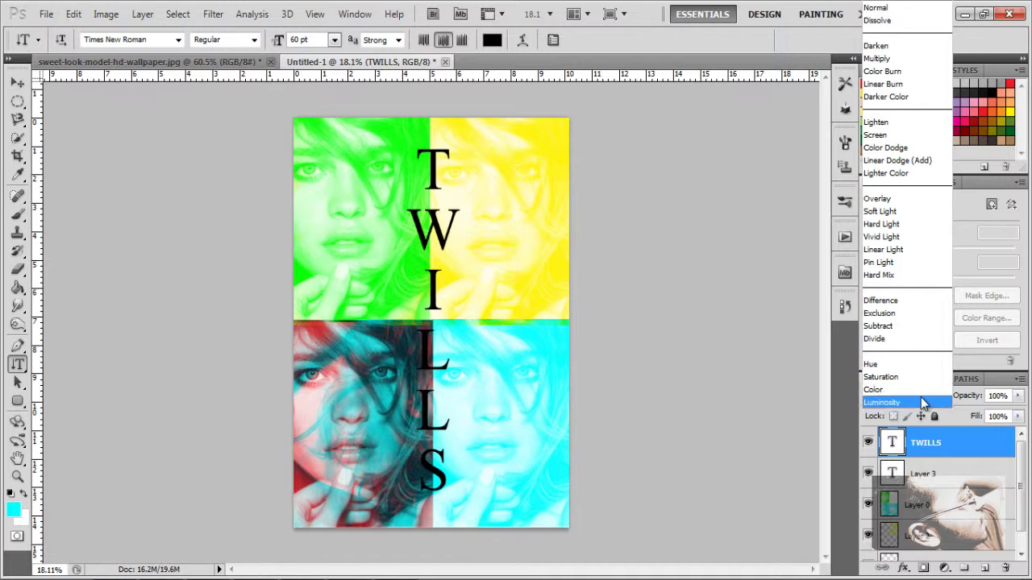
pyautogui.click(923, 403)
pyautogui.press('Up')
pyautogui.press('Up')
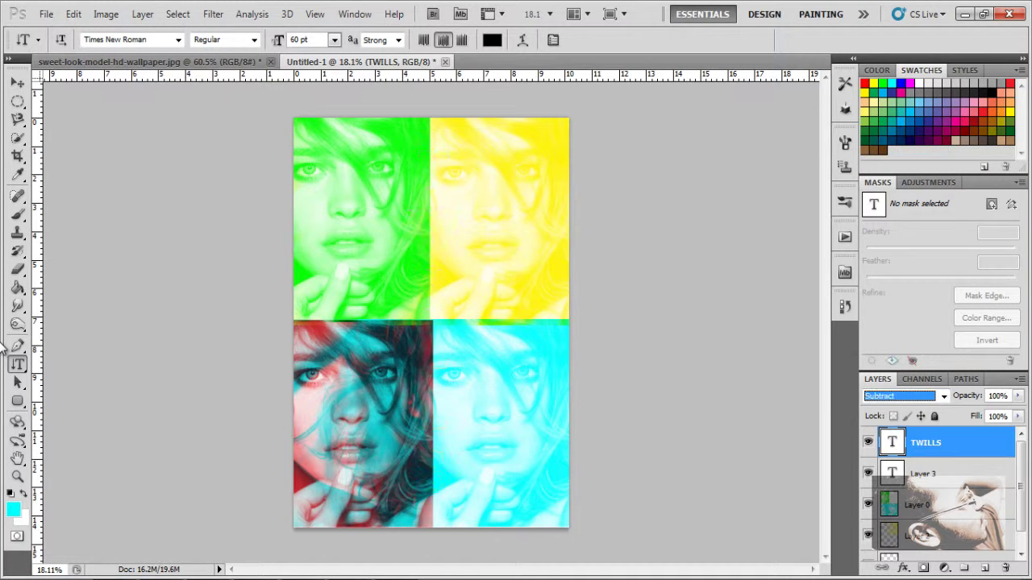
pyautogui.press('Up')
pyautogui.press('Up')
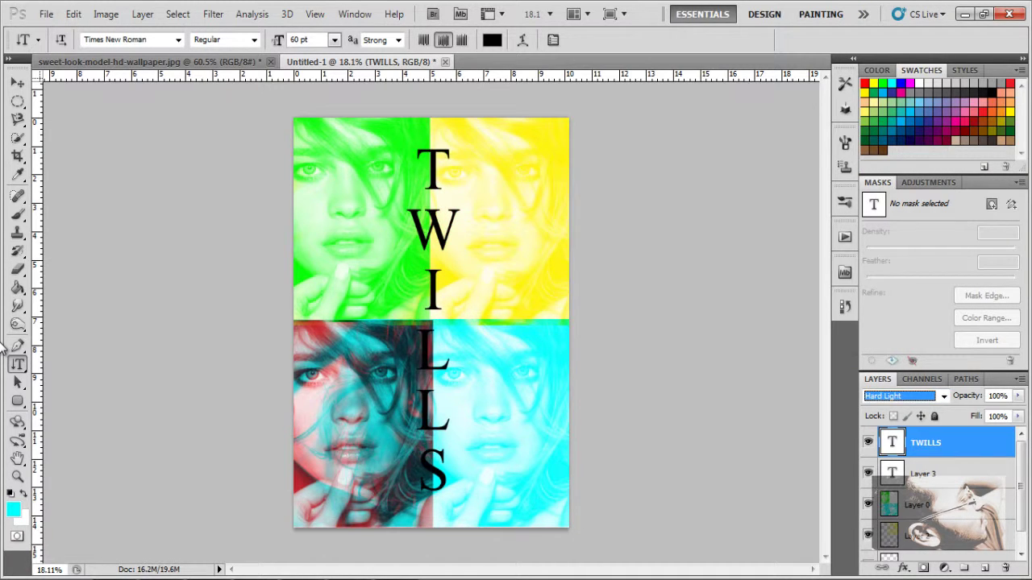
pyautogui.press('Up')
pyautogui.press('Up')
pyautogui.press('Up')
pyautogui.press('Up')
pyautogui.press('Up')
pyautogui.press('Up')
pyautogui.press('Up')
pyautogui.press('Up')
pyautogui.press('Up')
pyautogui.press('Up')
pyautogui.press('Up')
pyautogui.press('Up')
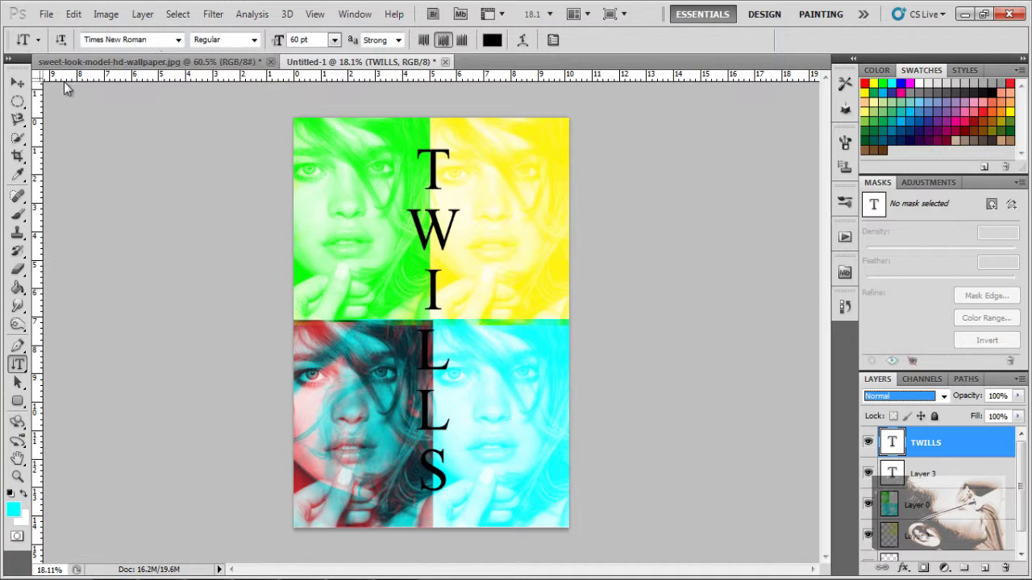
# Step: Move TWILLS to the grid's right edge and scrub-zoom until the grid fills the view
pyautogui.click(18, 83)
pyautogui.moveTo(463, 214); pyautogui.dragTo(554, 213)
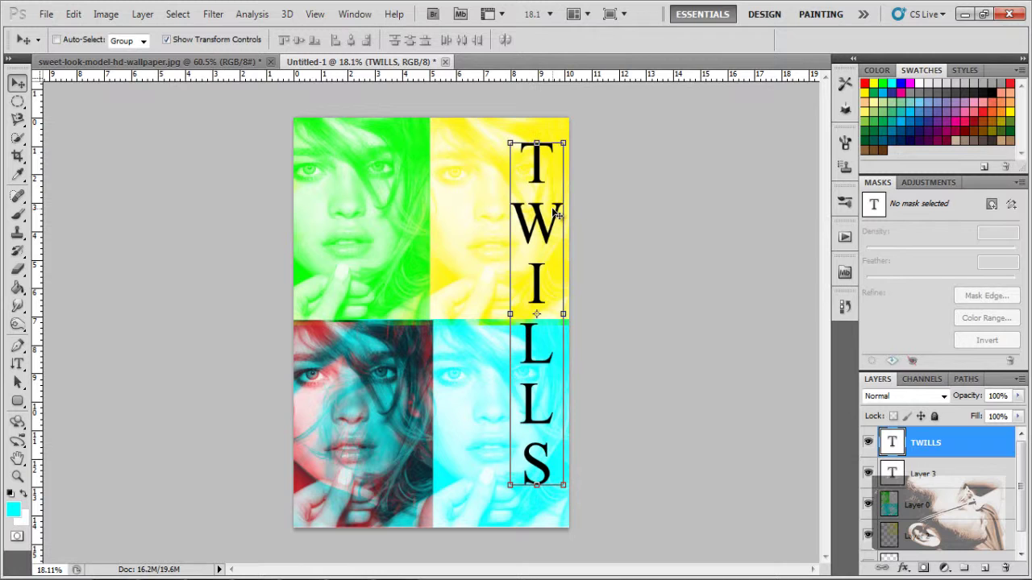
pyautogui.click(18, 476)
pyautogui.moveTo(629, 359); pyautogui.dragTo(661, 444)
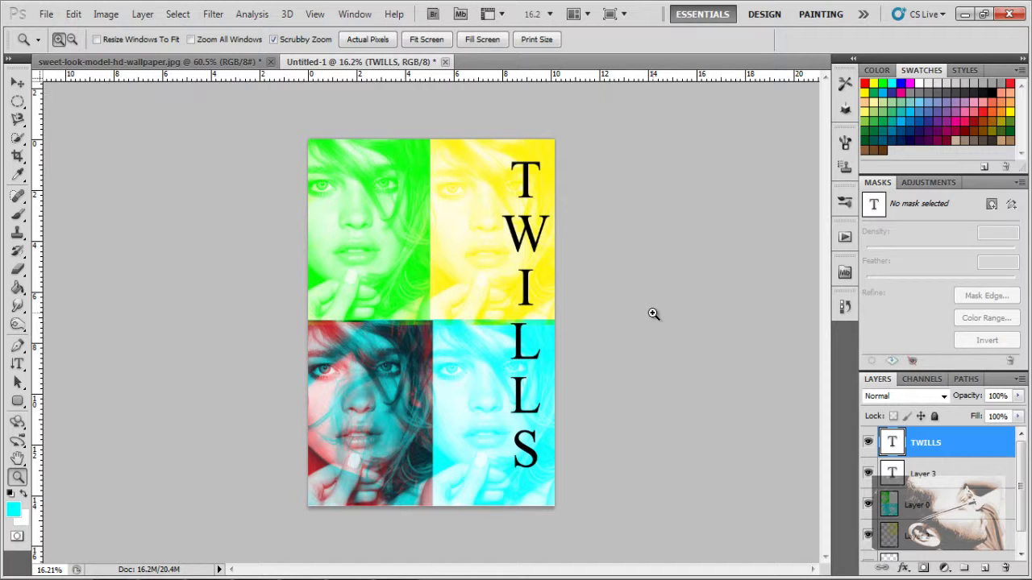
pyautogui.moveTo(454, 253); pyautogui.dragTo(474, 286)
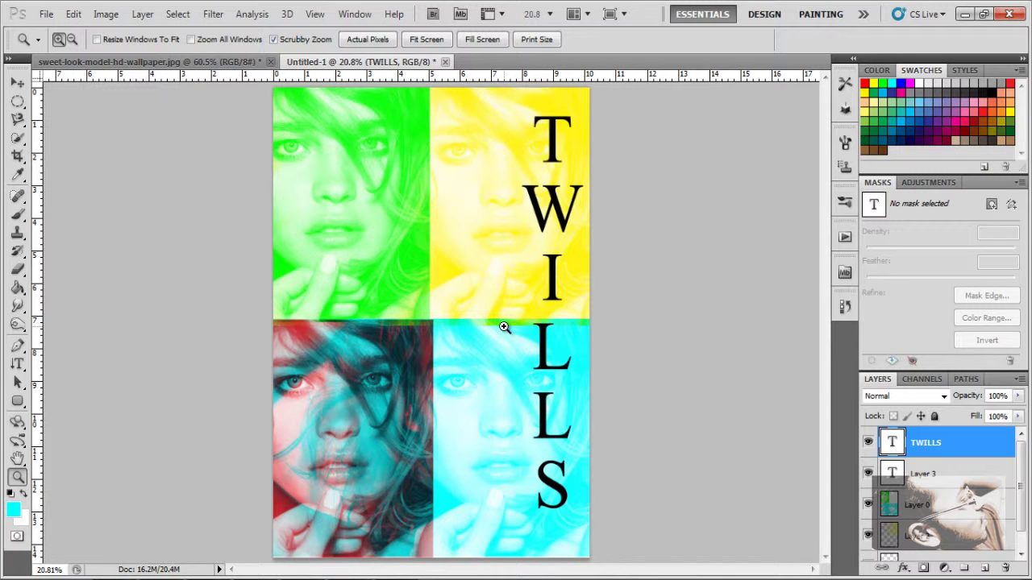
pyautogui.moveTo(502, 328); pyautogui.dragTo(513, 357)
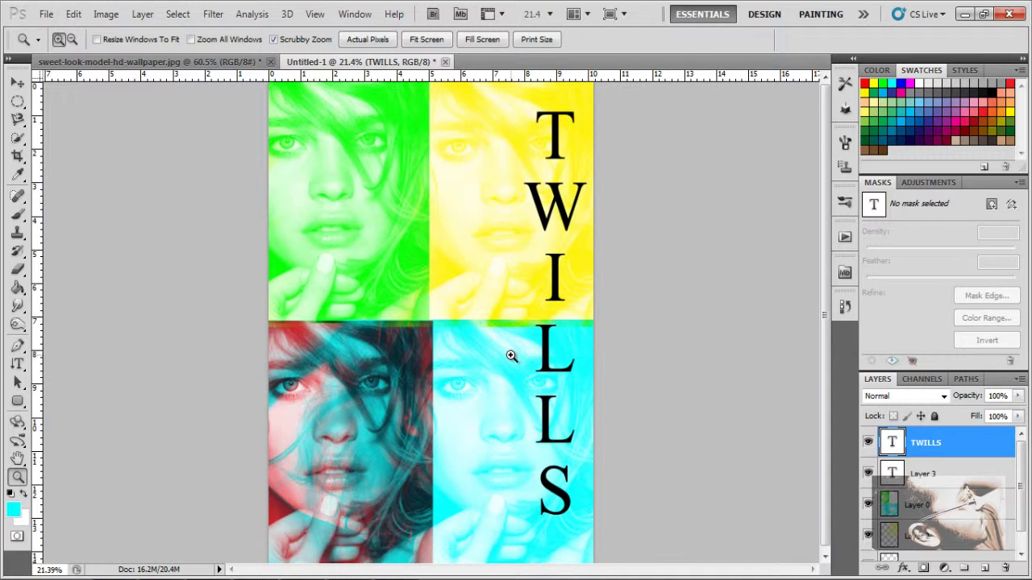
# Step: Enable Shape Dynamics with Size Jitter controlled by Pen Pressure
pyautogui.click(845, 145)
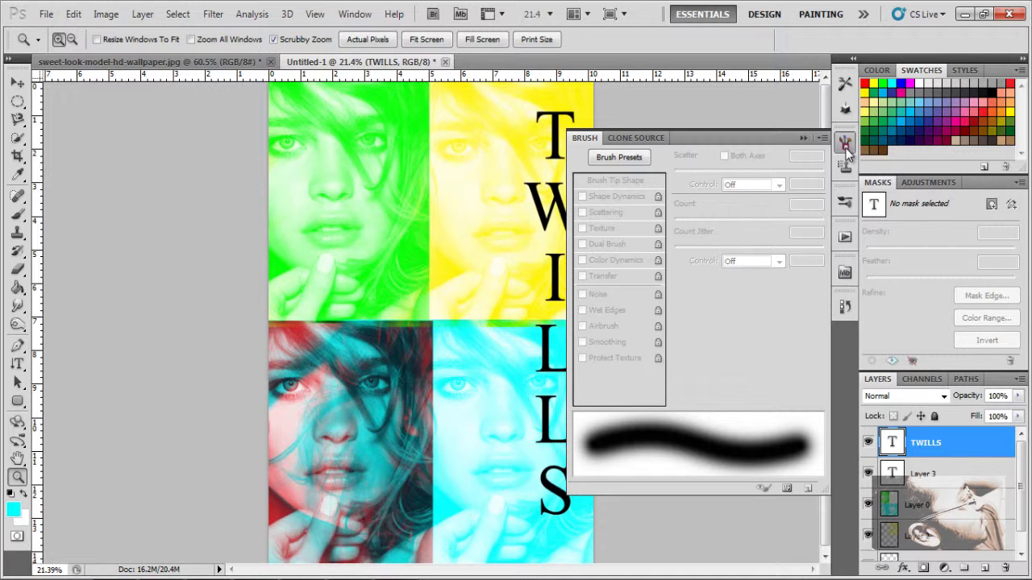
pyautogui.click(17, 216)
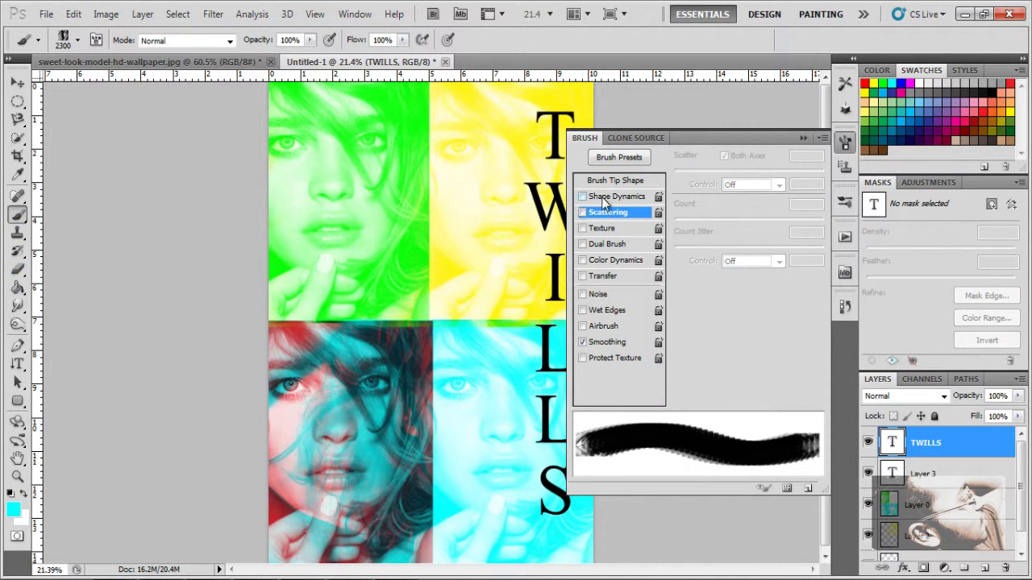
pyautogui.click(604, 199)
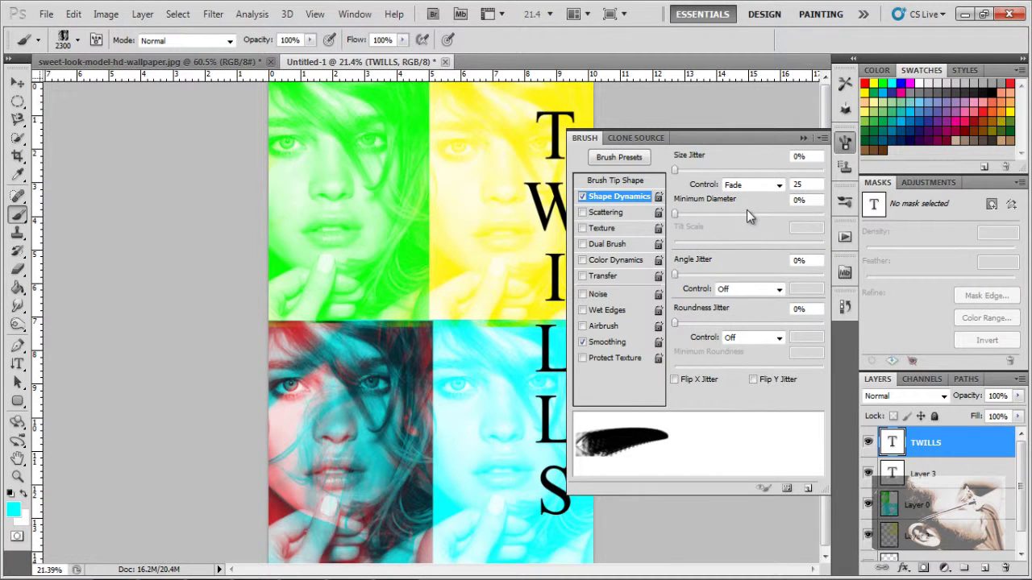
pyautogui.click(754, 184)
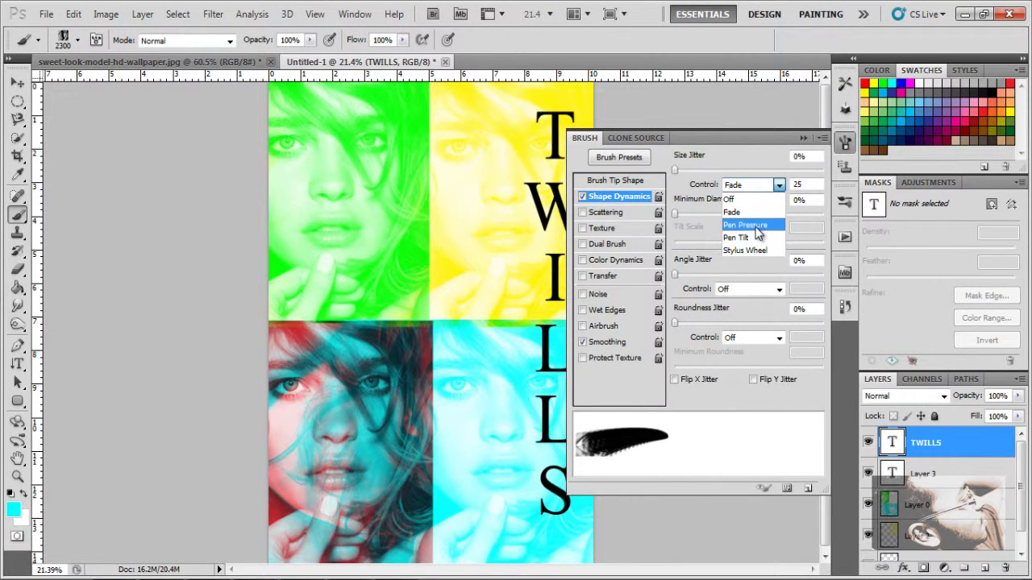
pyautogui.click(752, 210)
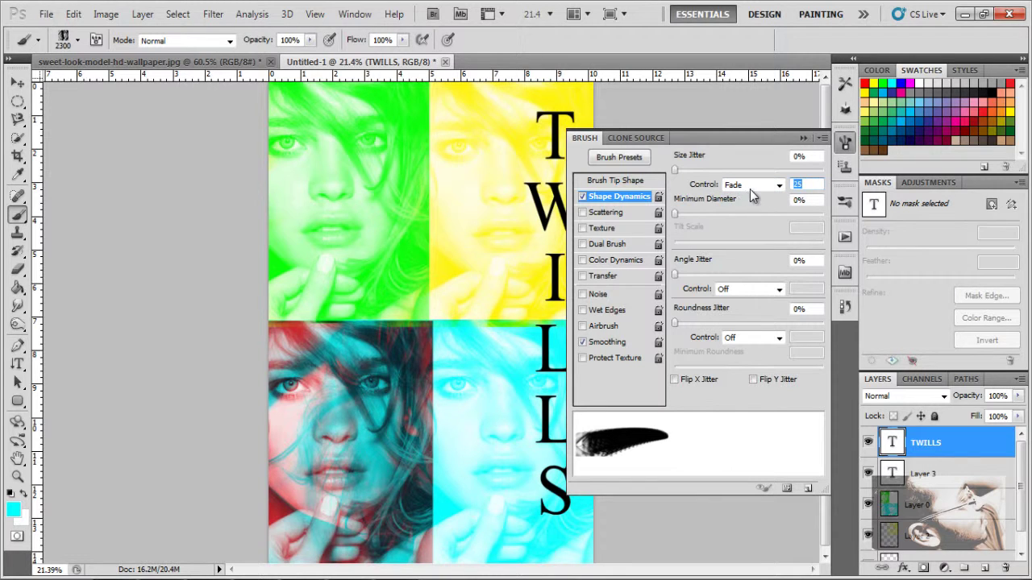
pyautogui.click(750, 190)
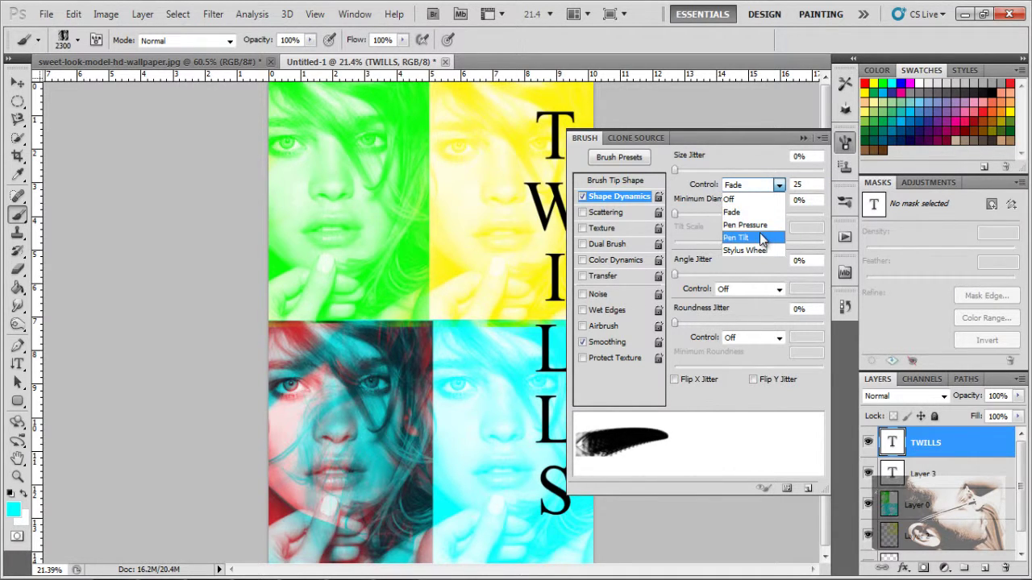
pyautogui.click(757, 226)
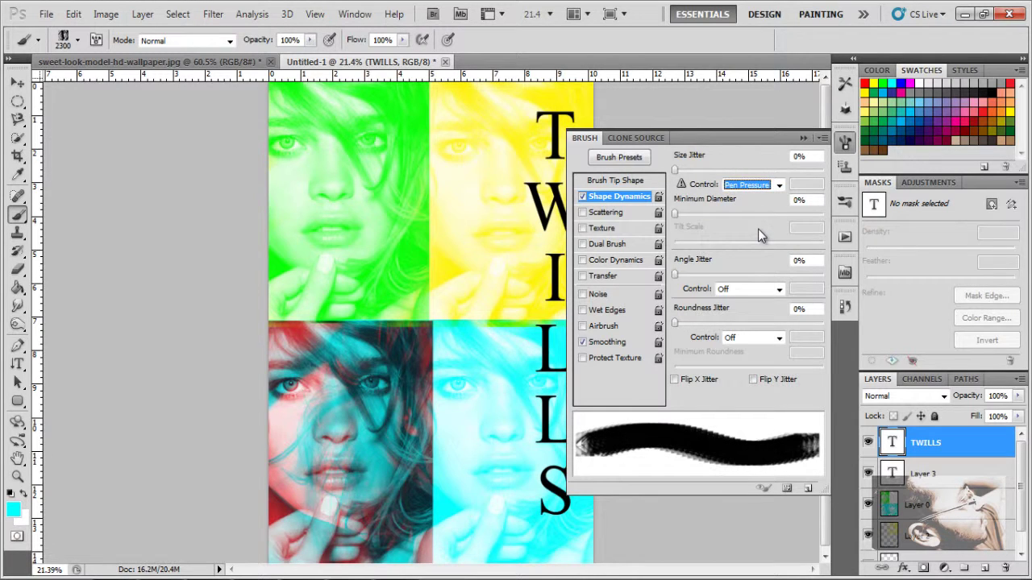
# Step: Turn on Scattering for the brush and collapse the Brush panel
pyautogui.click(617, 215)
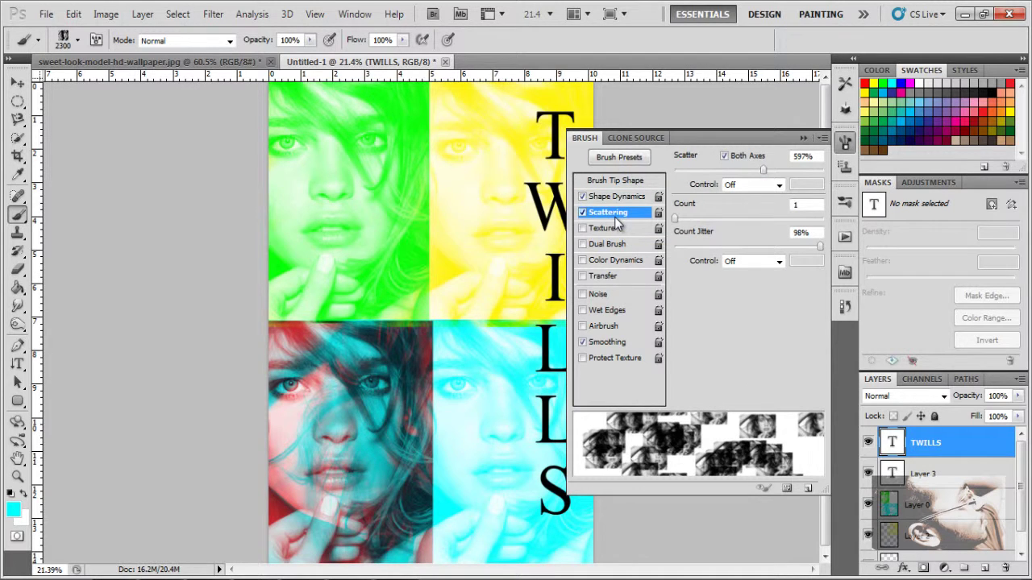
pyautogui.click(582, 212)
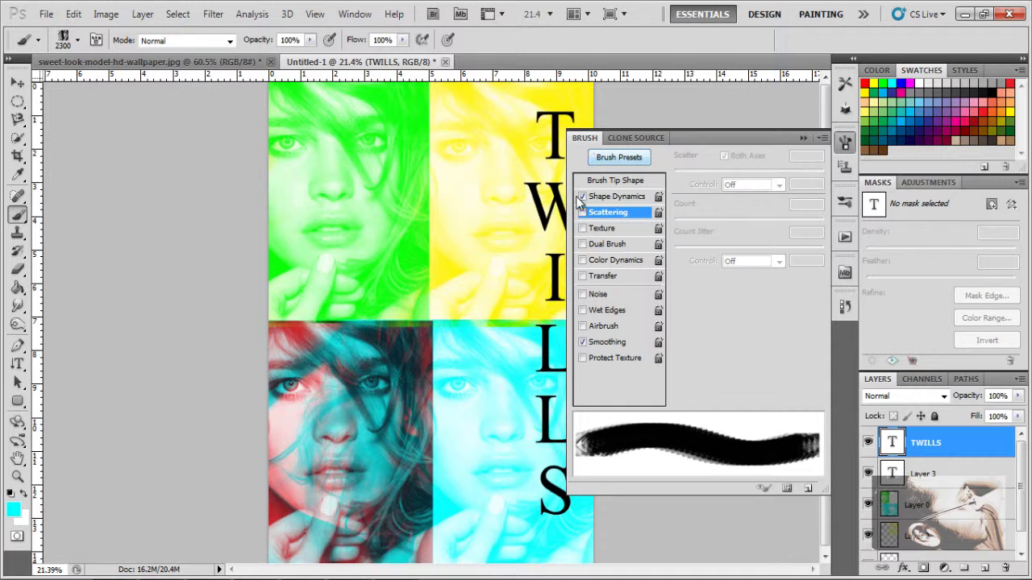
pyautogui.click(618, 200)
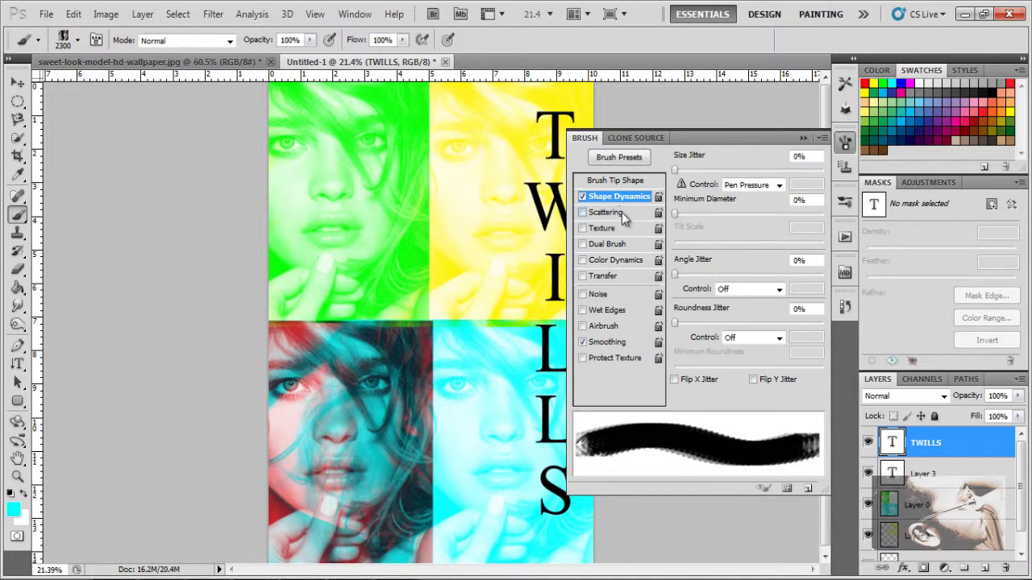
pyautogui.click(622, 212)
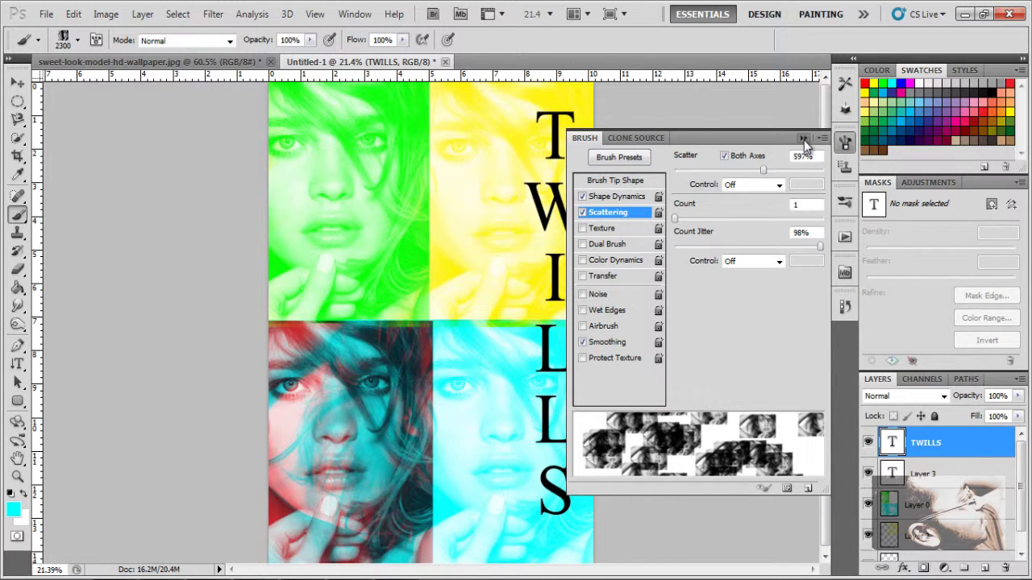
pyautogui.click(804, 139)
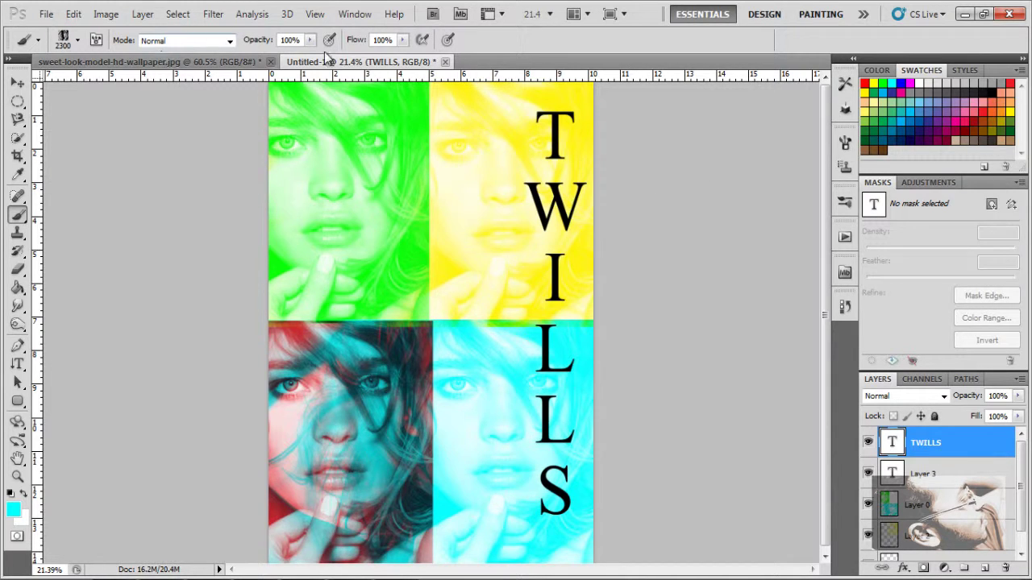
# Step: Close Untitled-1 and sweet-look-model-hd-wallpaper.jpg without saving
pyautogui.click(445, 62)
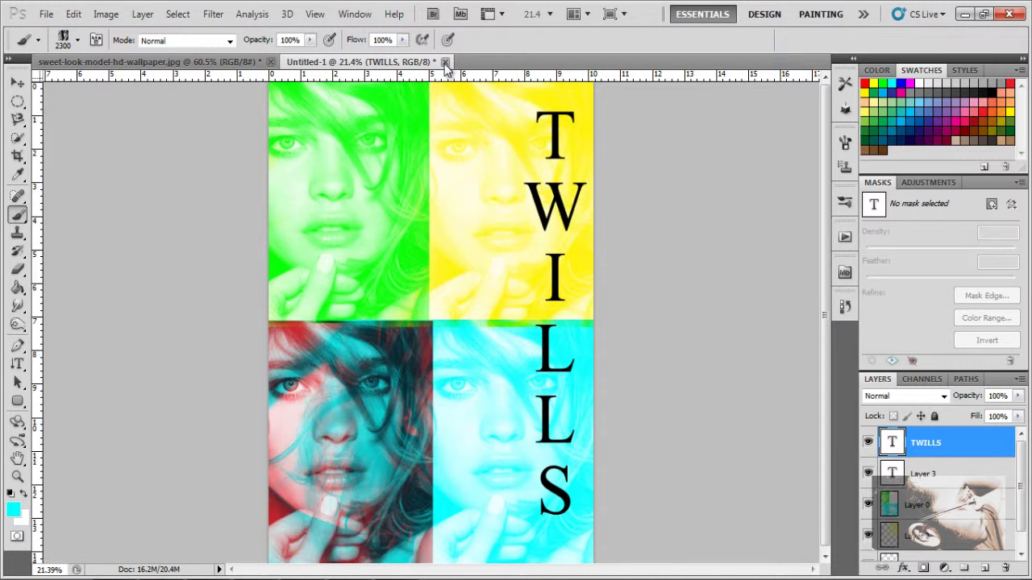
pyautogui.click(516, 236)
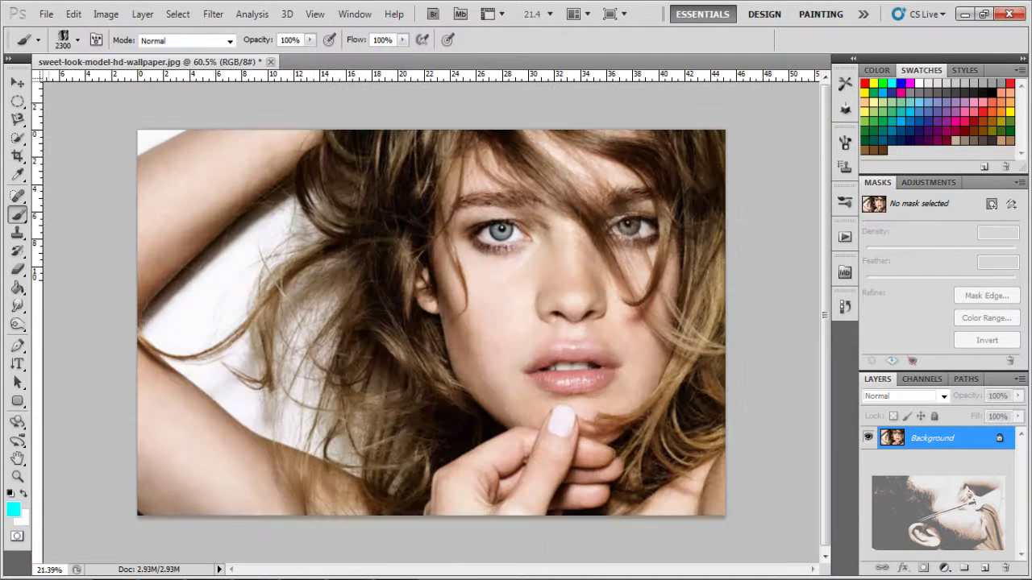
pyautogui.click(271, 62)
pyautogui.click(520, 243)
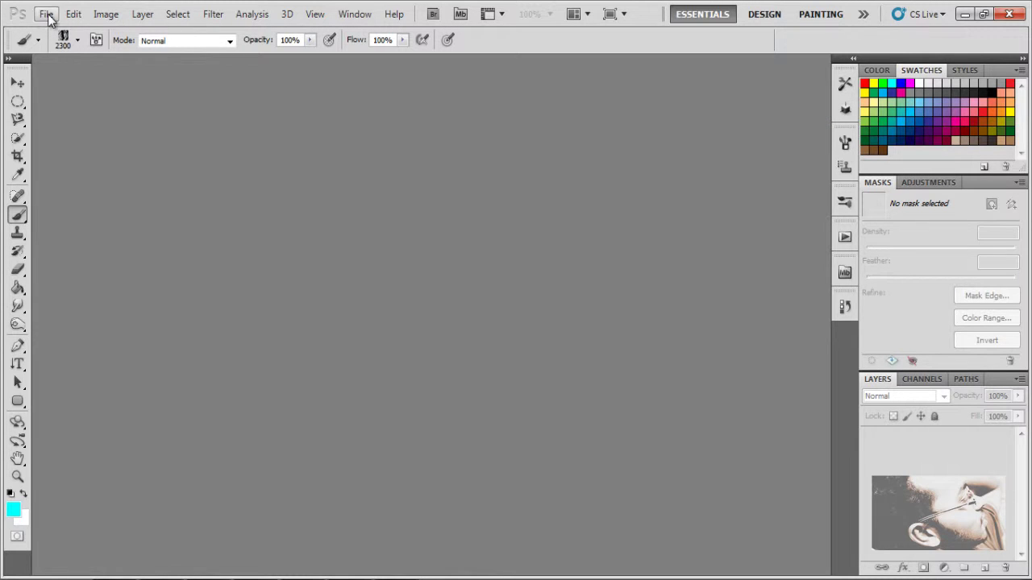
# Step: Create a new 4 × 6 inch document at 500 ppi
pyautogui.click(46, 15)
pyautogui.click(67, 34)
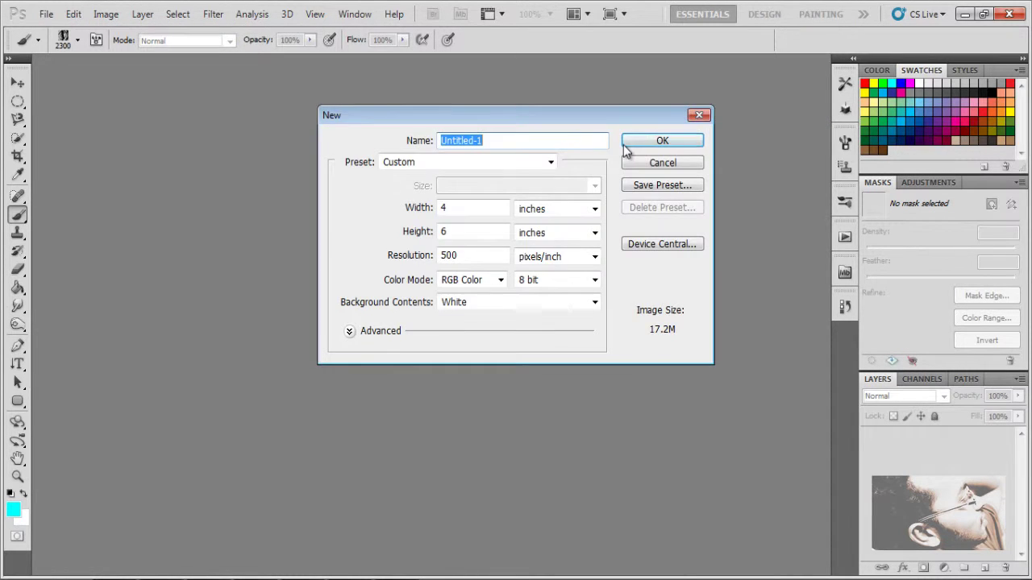
pyautogui.click(659, 144)
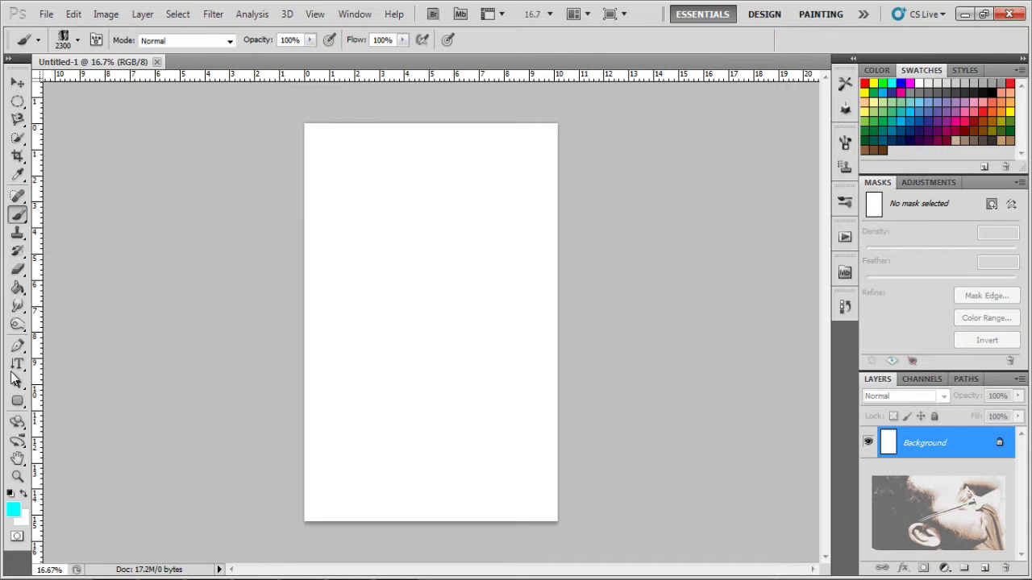
# Step: Add horizontal black 'sample' text and drag it fully onto the page
pyautogui.click(17, 364)
pyautogui.click(85, 367)
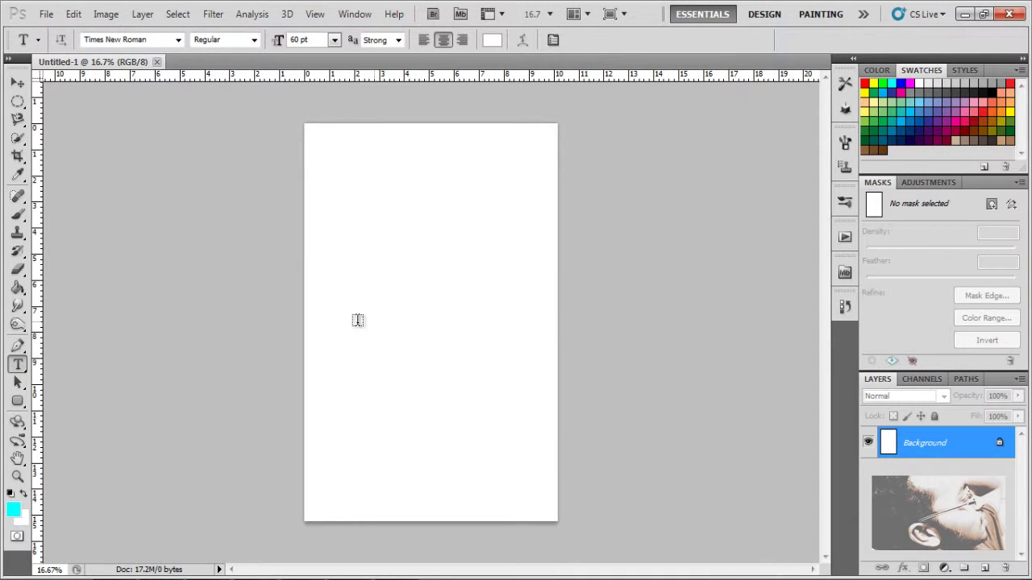
pyautogui.click(354, 318)
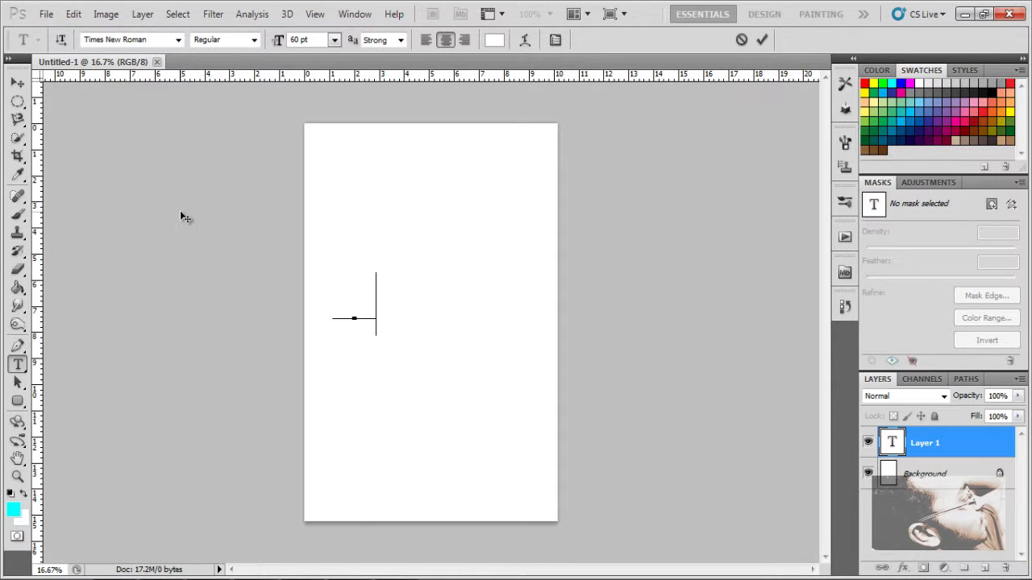
pyautogui.write('Text')
pyautogui.hotkey('ctrl', 'a')
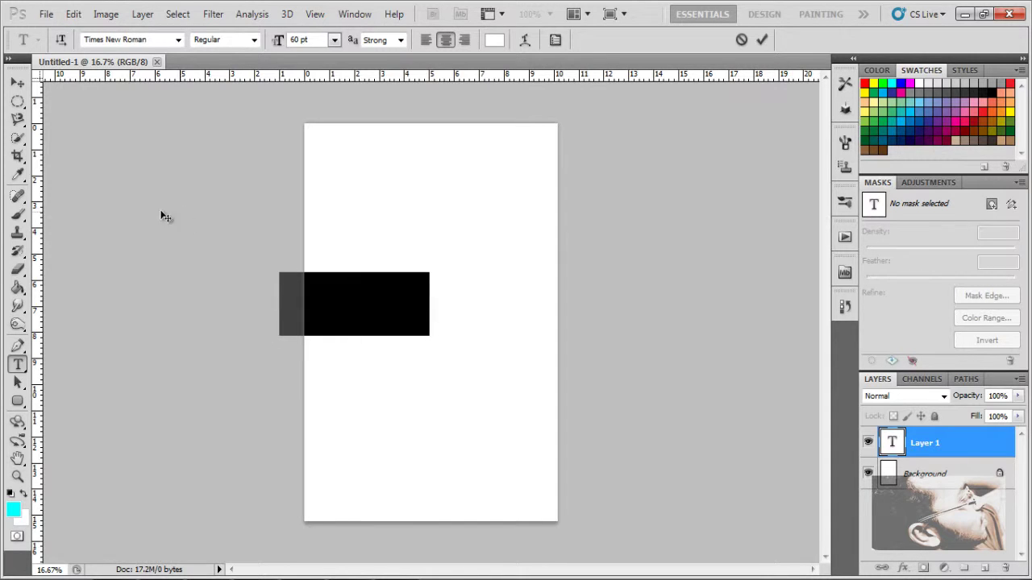
pyautogui.click(495, 39)
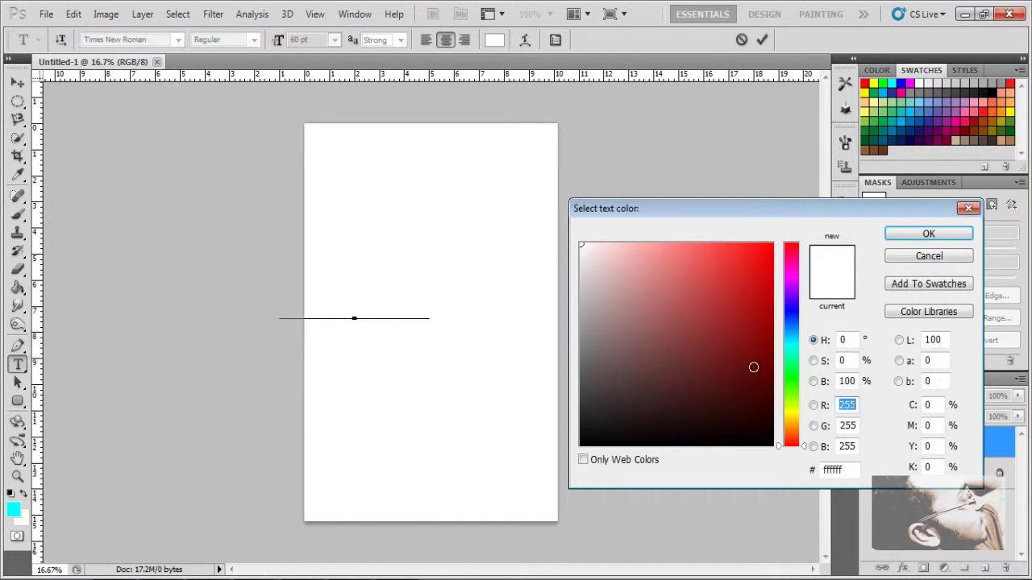
pyautogui.click(772, 444)
pyautogui.click(903, 236)
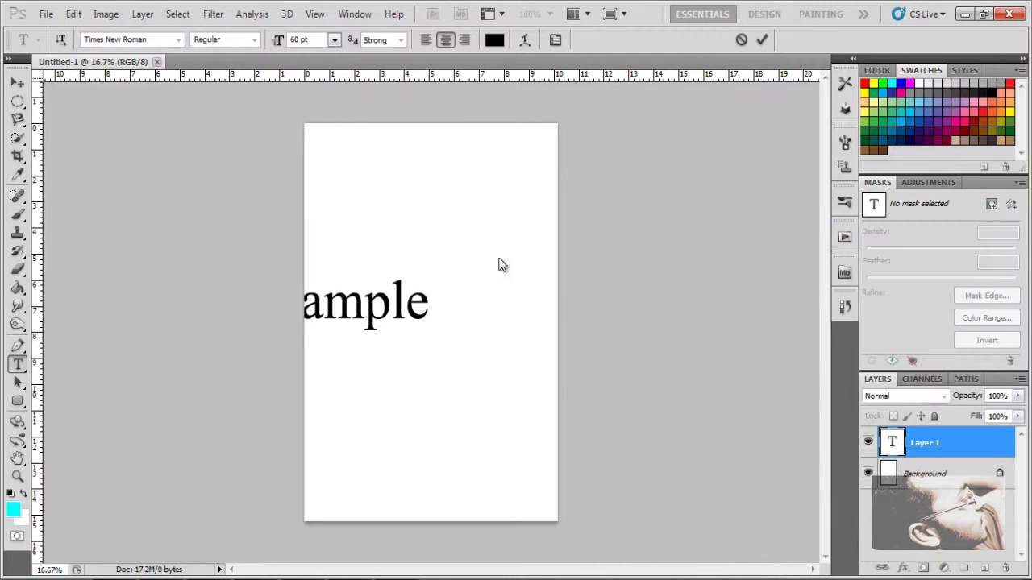
pyautogui.click(18, 83)
pyautogui.moveTo(417, 323); pyautogui.dragTo(493, 320)
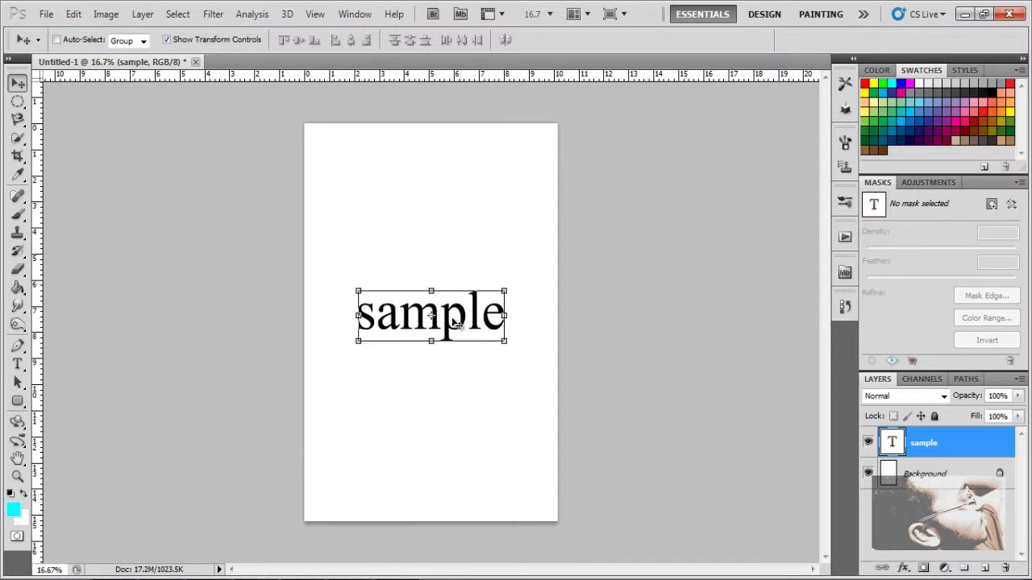
# Step: Highlight the word 'sample' and select its Times New Roman font name field
pyautogui.click(17, 366)
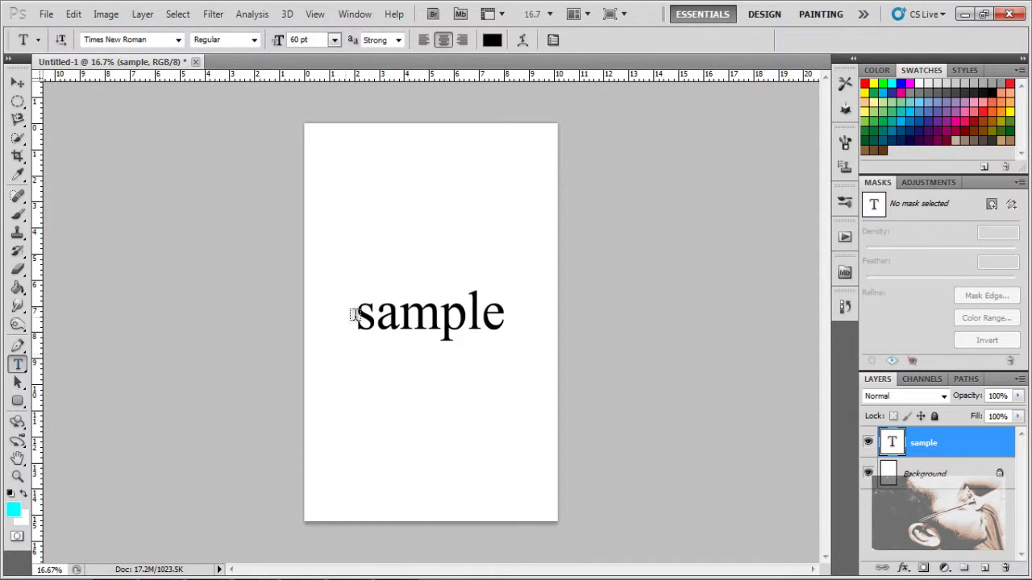
pyautogui.moveTo(355, 316); pyautogui.dragTo(506, 322)
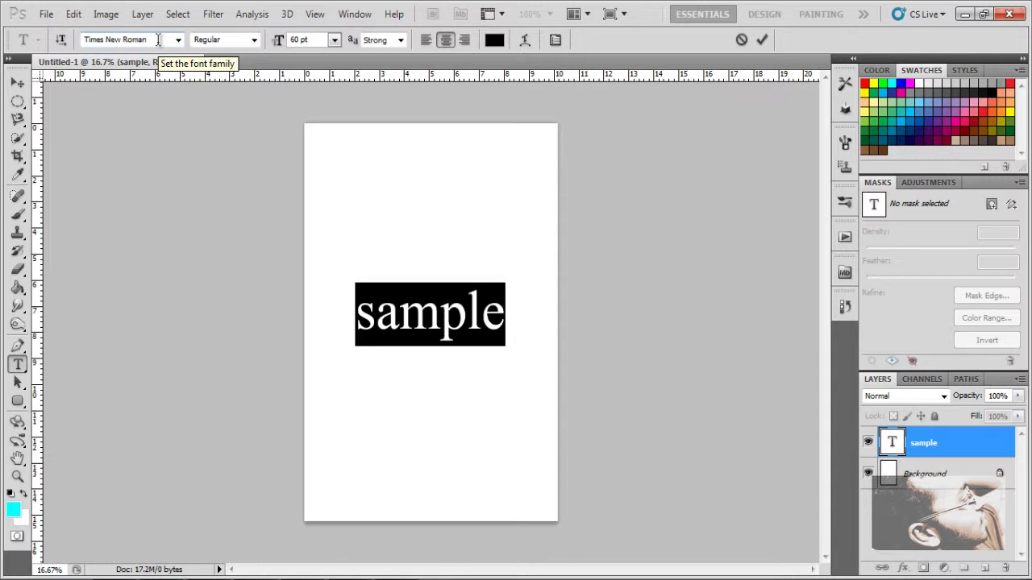
pyautogui.click(158, 41)
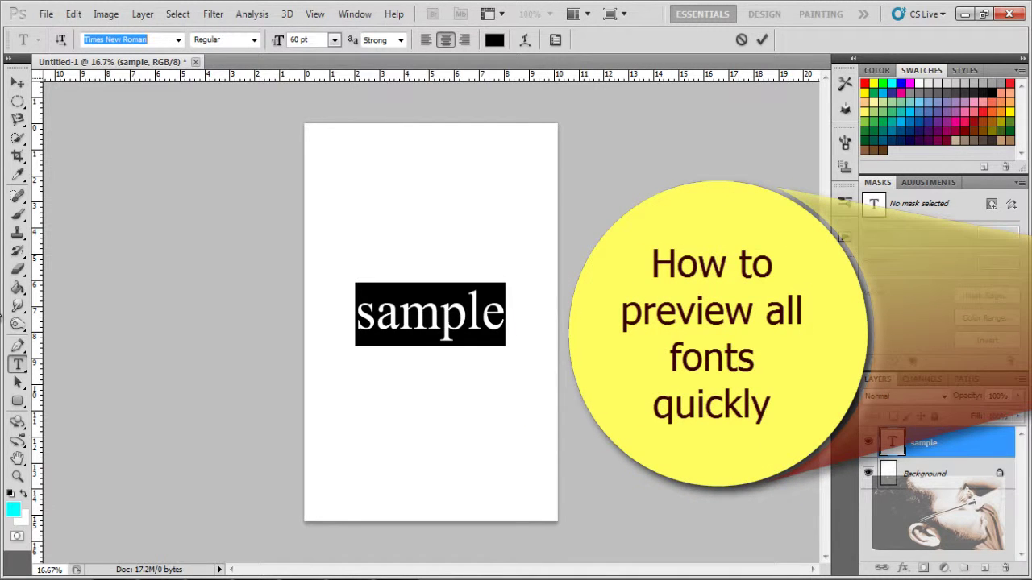
# Step: Cycle fonts like Tw Cen MT Condensed, Wingdings and MS PMincho, stopping on Simplified Arabic Fixed
pyautogui.press('Down')
pyautogui.press('Down')
pyautogui.press('Down')
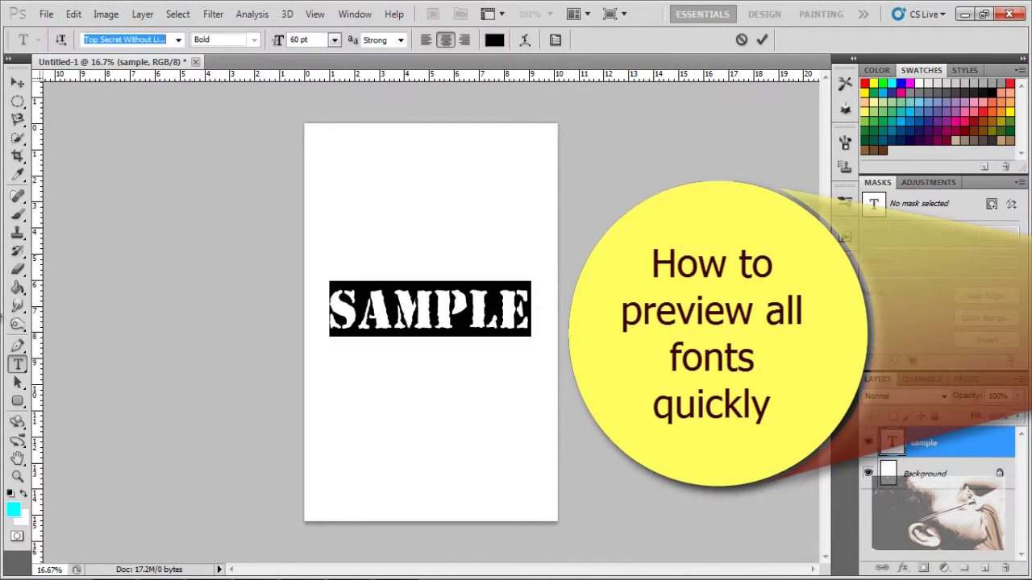
pyautogui.press('Down')
pyautogui.press('Down')
pyautogui.press('Down')
pyautogui.press('Down')
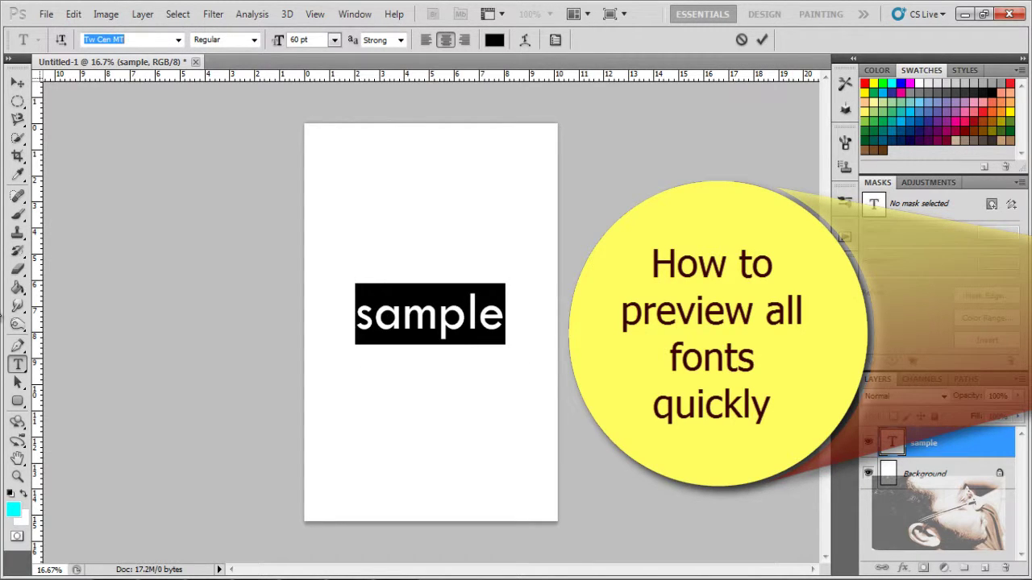
pyautogui.press('Down')
pyautogui.press('Down')
pyautogui.press('Down')
pyautogui.press('Down')
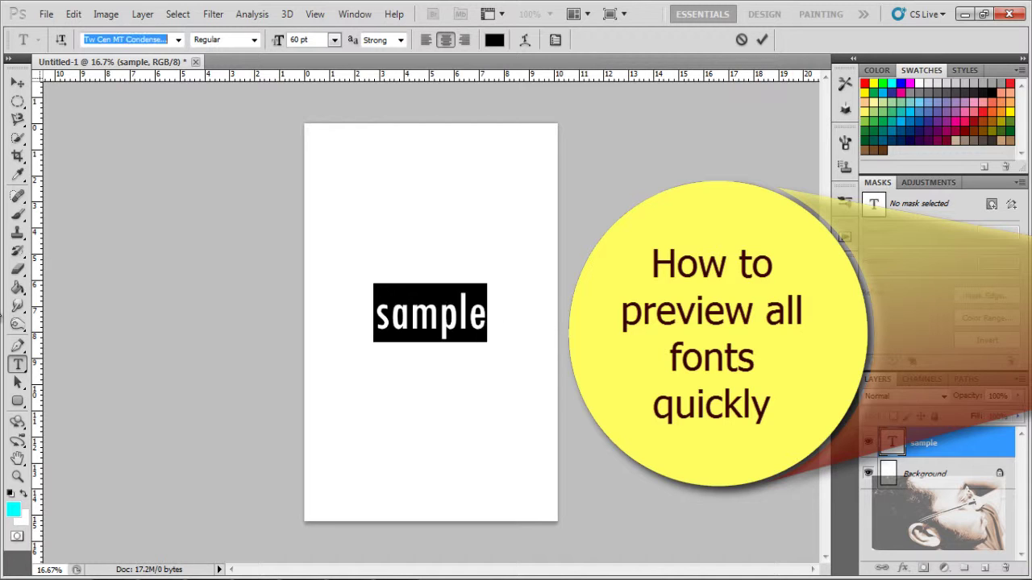
pyautogui.press('Down')
pyautogui.press('Down')
pyautogui.press('Down')
pyautogui.press('Down')
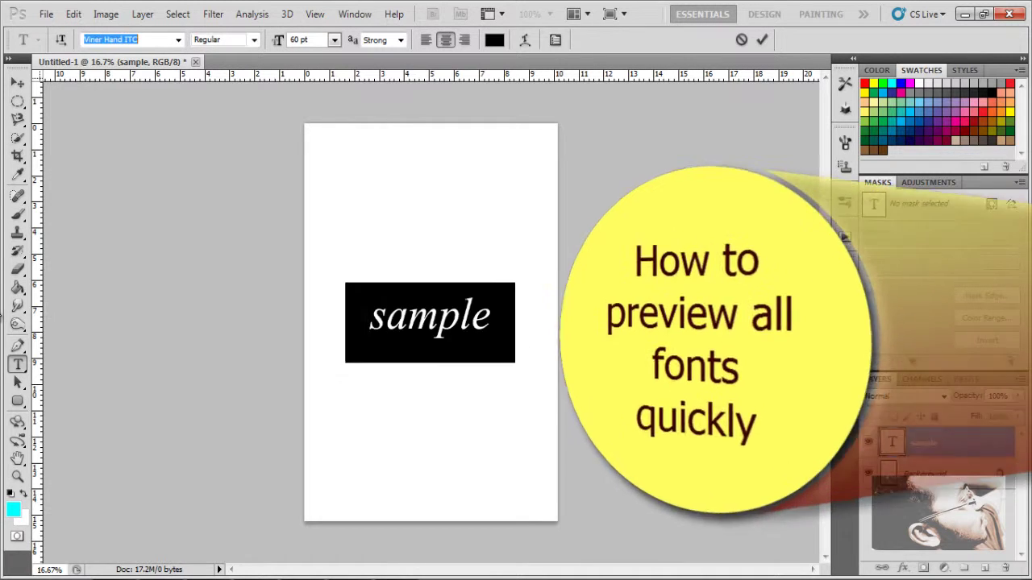
pyautogui.press('Down')
pyautogui.press('Down')
pyautogui.press('Down')
pyautogui.press('Down')
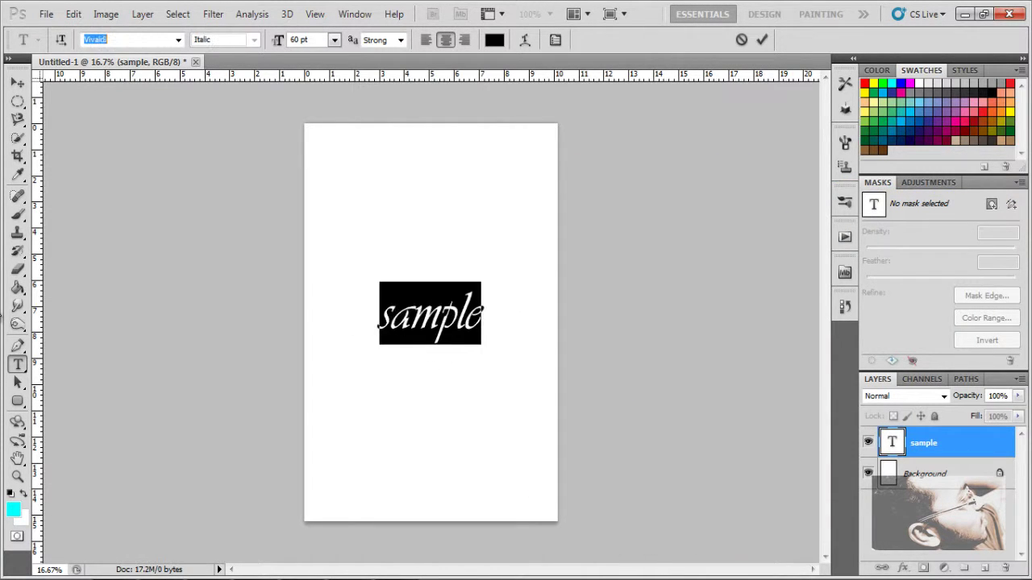
pyautogui.press('Down')
pyautogui.press('Down')
pyautogui.press('Down')
pyautogui.press('Down')
pyautogui.press('Down')
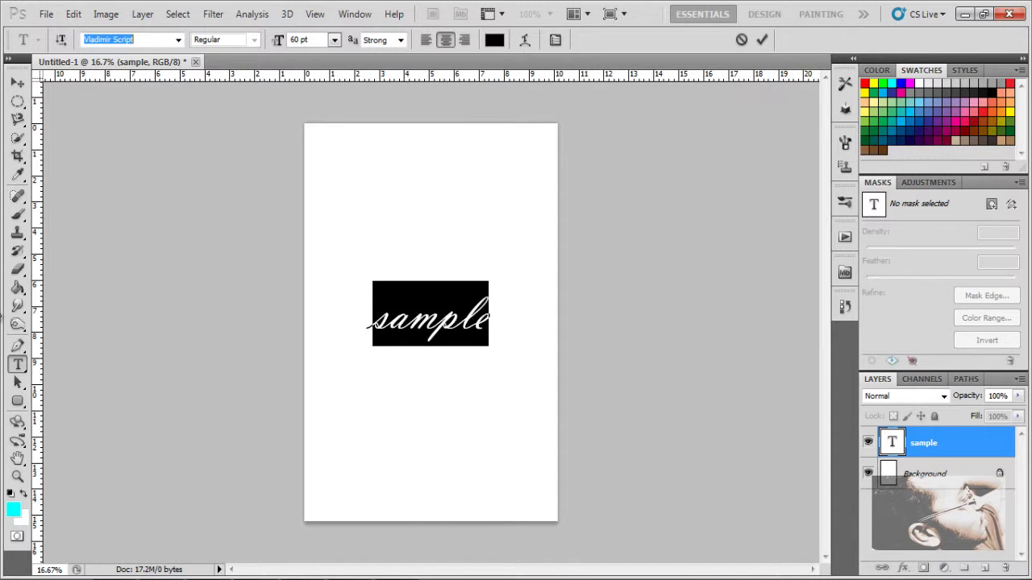
pyautogui.press('Down')
pyautogui.press('Down')
pyautogui.press('Down')
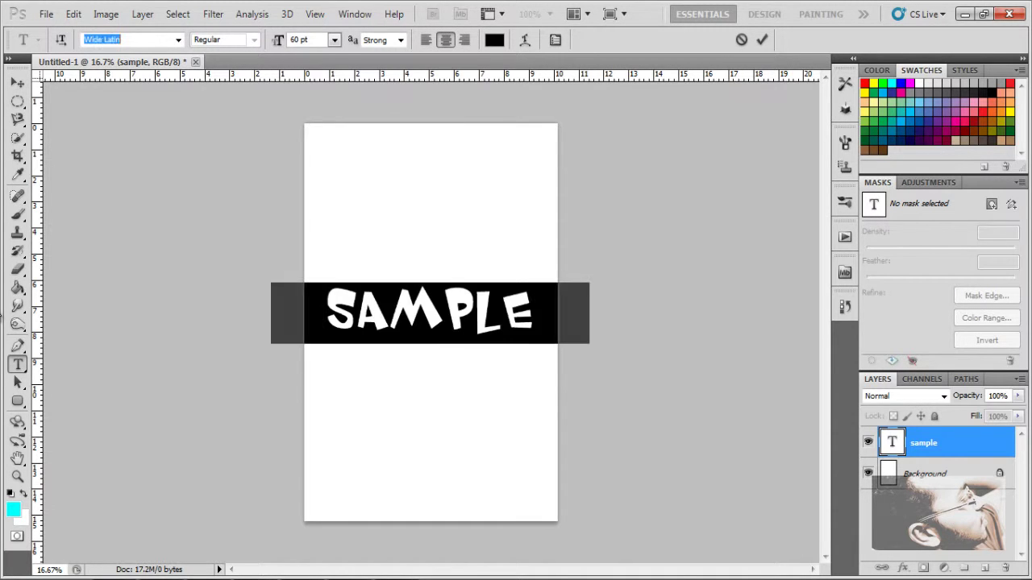
pyautogui.press('Down')
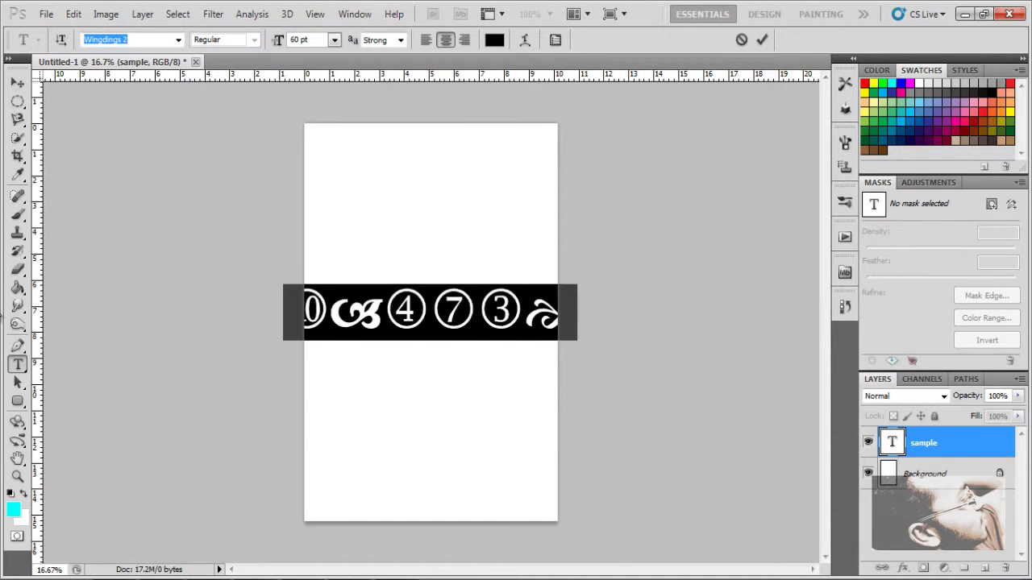
pyautogui.press('Down')
pyautogui.press('Down')
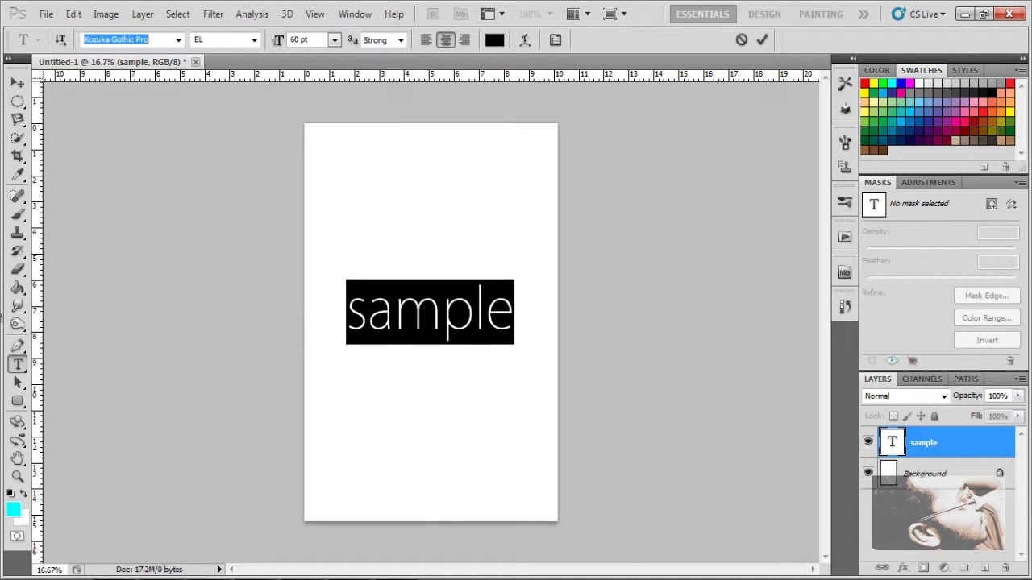
pyautogui.press('Down')
pyautogui.press('Down')
pyautogui.press('Down')
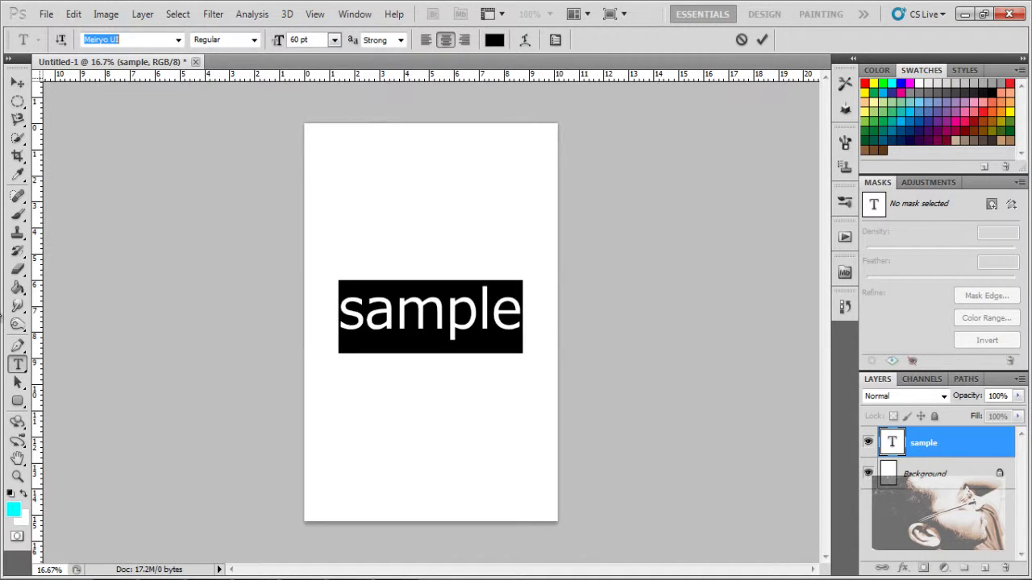
pyautogui.press('Down')
pyautogui.press('Down')
pyautogui.press('Down')
pyautogui.press('Down')
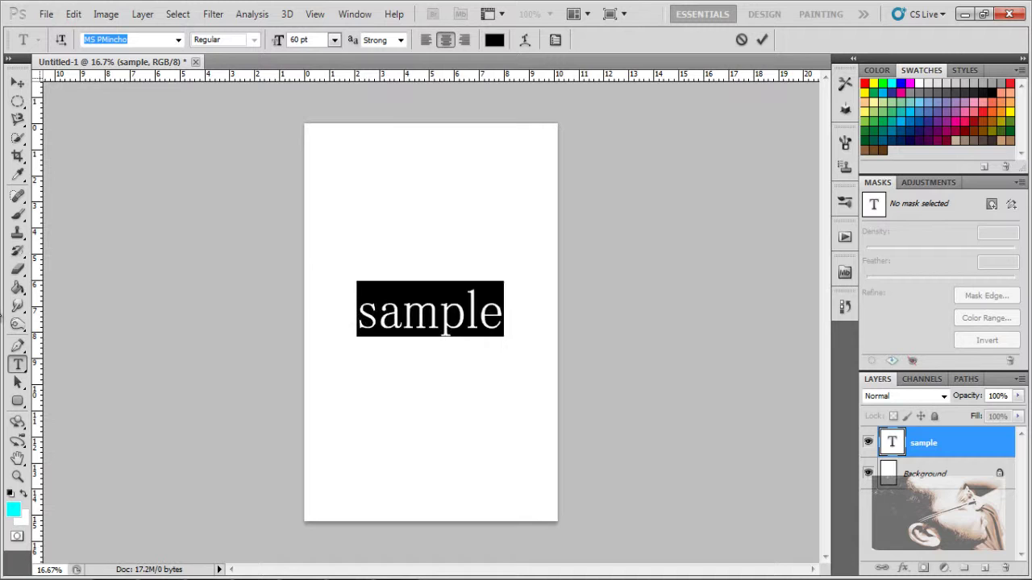
pyautogui.press('Down')
pyautogui.press('Down')
pyautogui.press('Down')
pyautogui.press('Down')
pyautogui.press('Down')
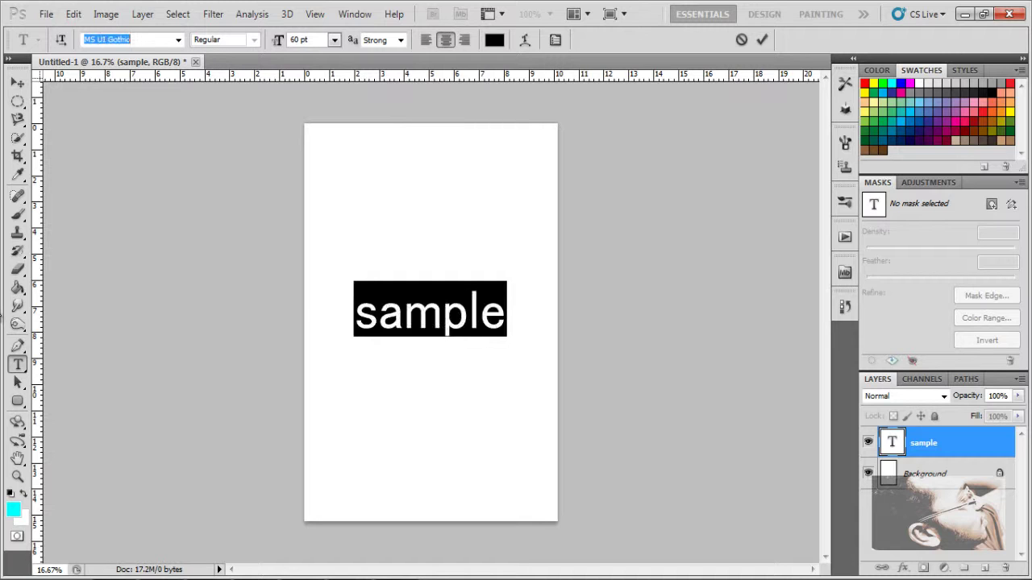
pyautogui.press('Down')
pyautogui.press('Down')
pyautogui.press('Down')
pyautogui.press('Down')
pyautogui.press('Down')
pyautogui.press('Down')
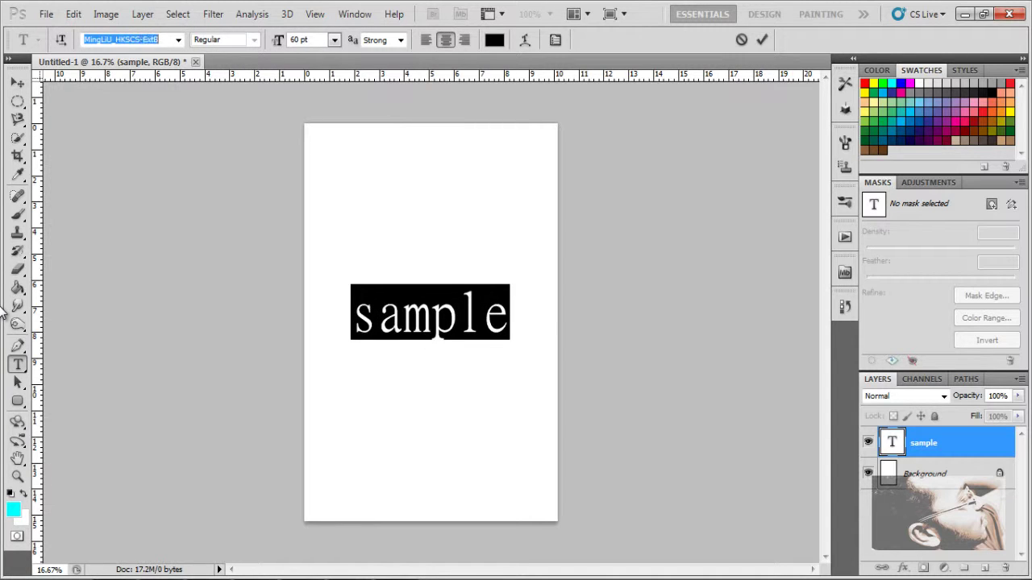
pyautogui.press('Down')
pyautogui.press('Down')
pyautogui.press('Down')
pyautogui.press('Down')
pyautogui.press('Down')
pyautogui.press('Down')
pyautogui.press('Down')
pyautogui.press('Down')
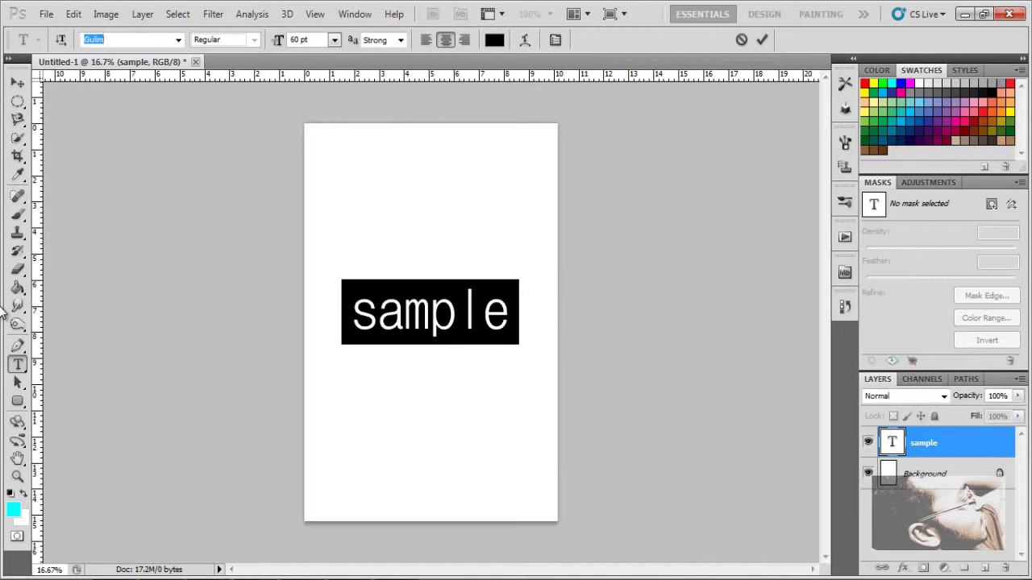
pyautogui.press('Down')
pyautogui.press('Down')
pyautogui.press('Down')
pyautogui.press('Down')
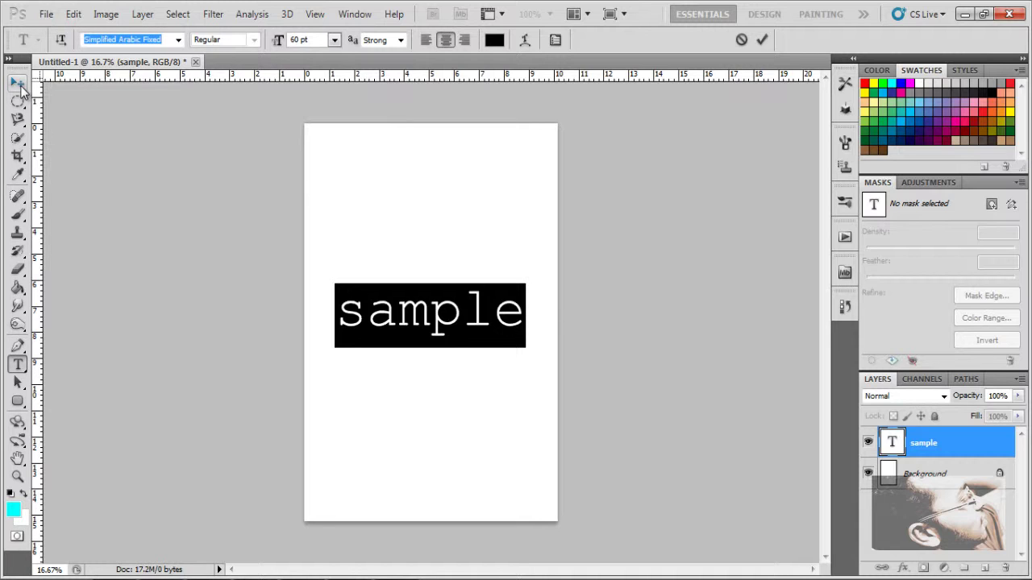
# Step: Commit the font and reposition 'sample' just above the page centre
pyautogui.click(18, 84)
pyautogui.moveTo(496, 330)
pyautogui.mouseDown()
pyautogui.moveTo(493, 317)
pyautogui.moveTo(499, 474)
pyautogui.moveTo(502, 373)
pyautogui.moveTo(489, 339)
pyautogui.mouseUp()
pyautogui.moveTo(486, 262); pyautogui.dragTo(438, 266)
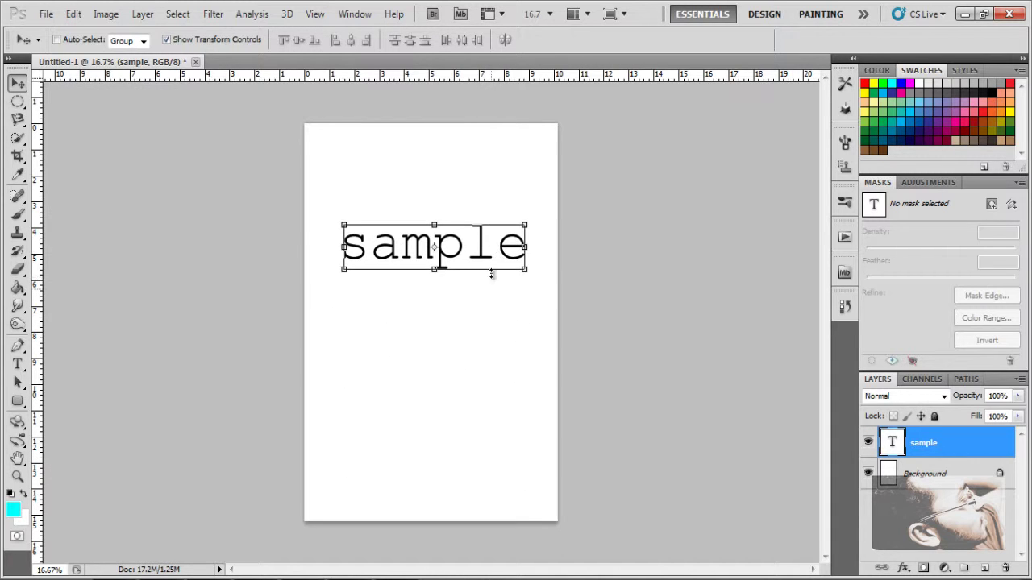
pyautogui.moveTo(502, 198); pyautogui.dragTo(502, 288)
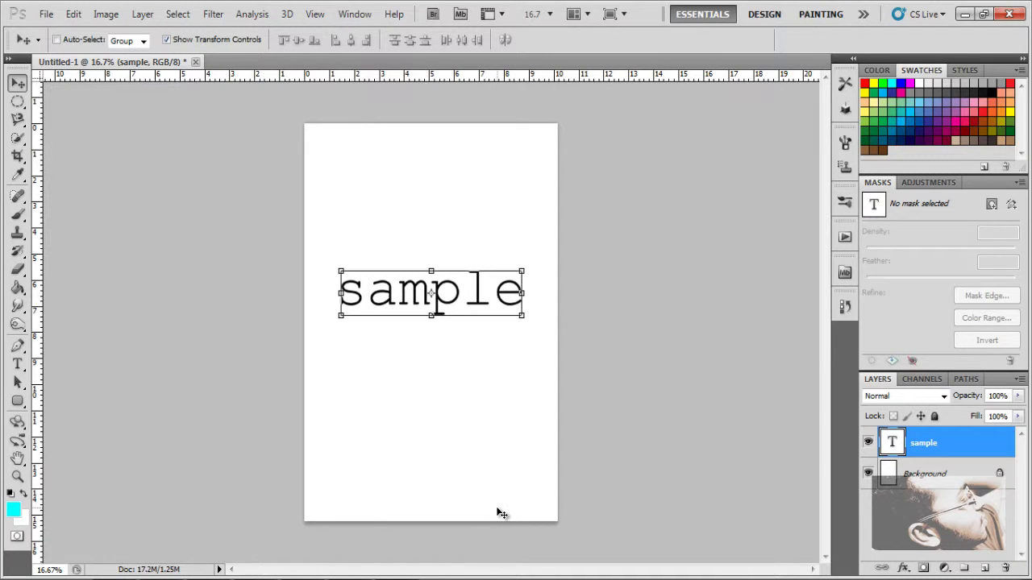